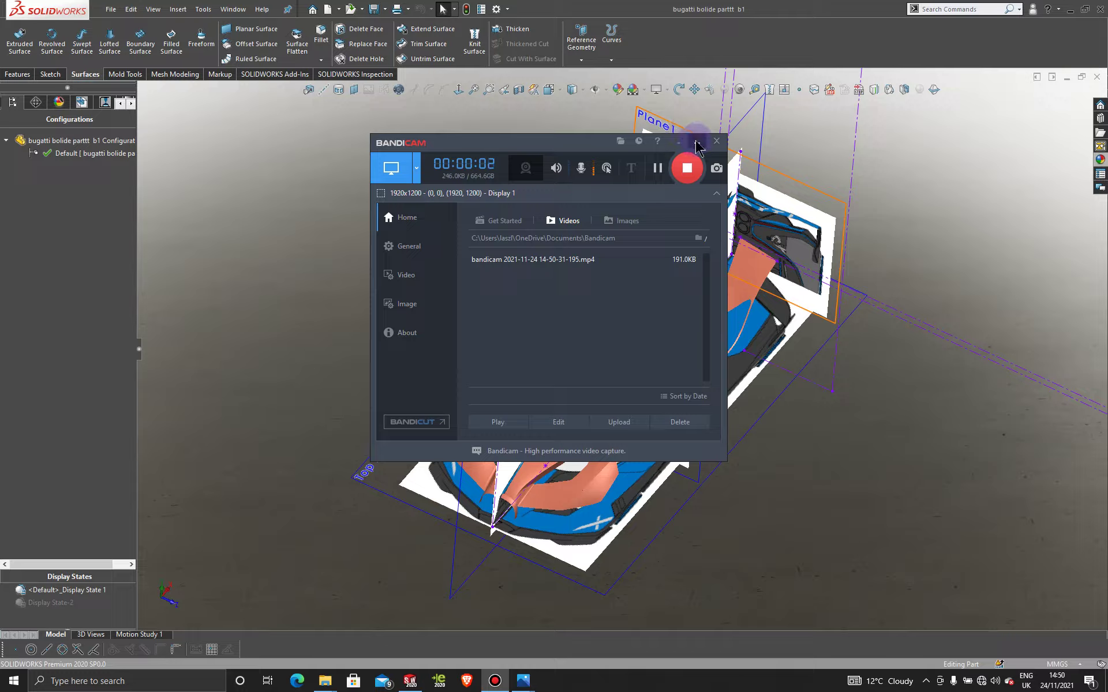
Minimize the screen recorder, then orbit and zoom in close on the car's rear side surfaces.
{"action": "left_click", "coordinate": [696, 143]}
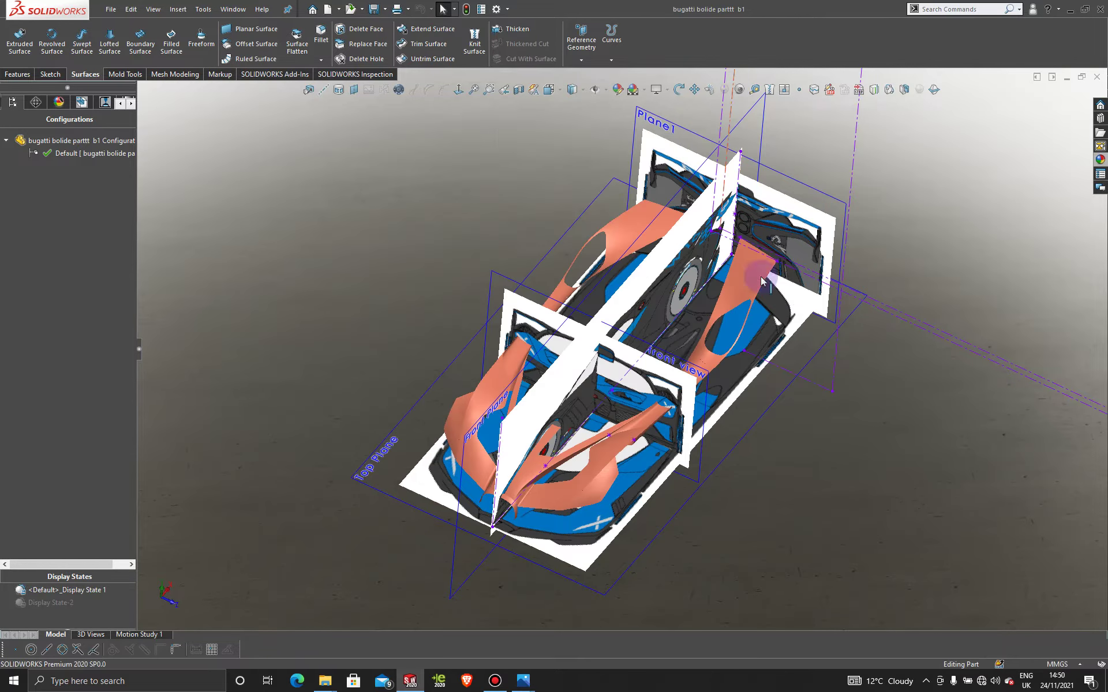
{"action": "middle_click_drag", "start_coordinate": [713, 332], "coordinate": [745, 355]}
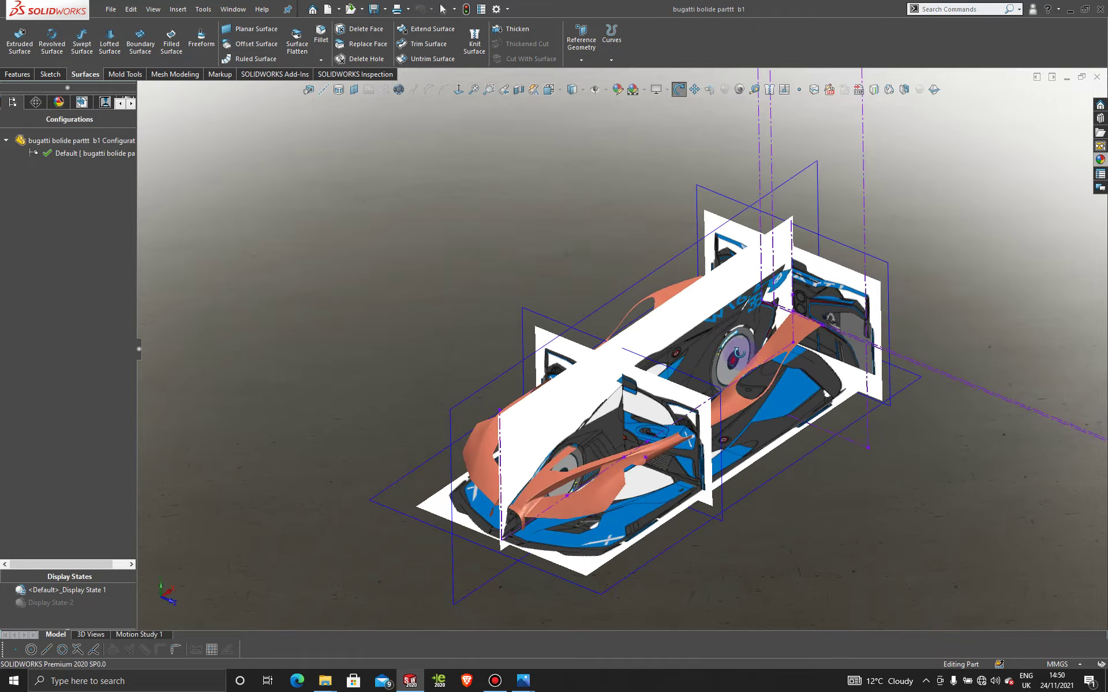
{"action": "key", "text": "Escape"}
{"action": "scroll", "coordinate": [776, 411], "scroll_direction": "down", "scroll_amount": 3}
{"action": "scroll", "coordinate": [775, 411], "scroll_direction": "up", "scroll_amount": 2}
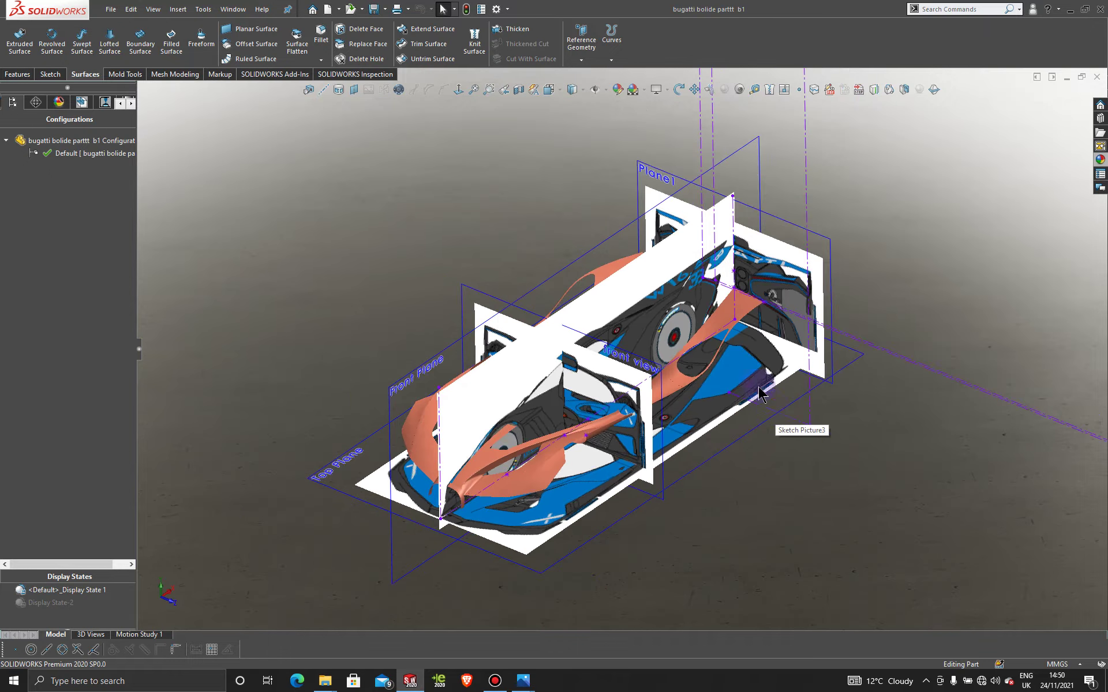
{"action": "scroll", "coordinate": [731, 356], "scroll_direction": "down", "scroll_amount": 2}
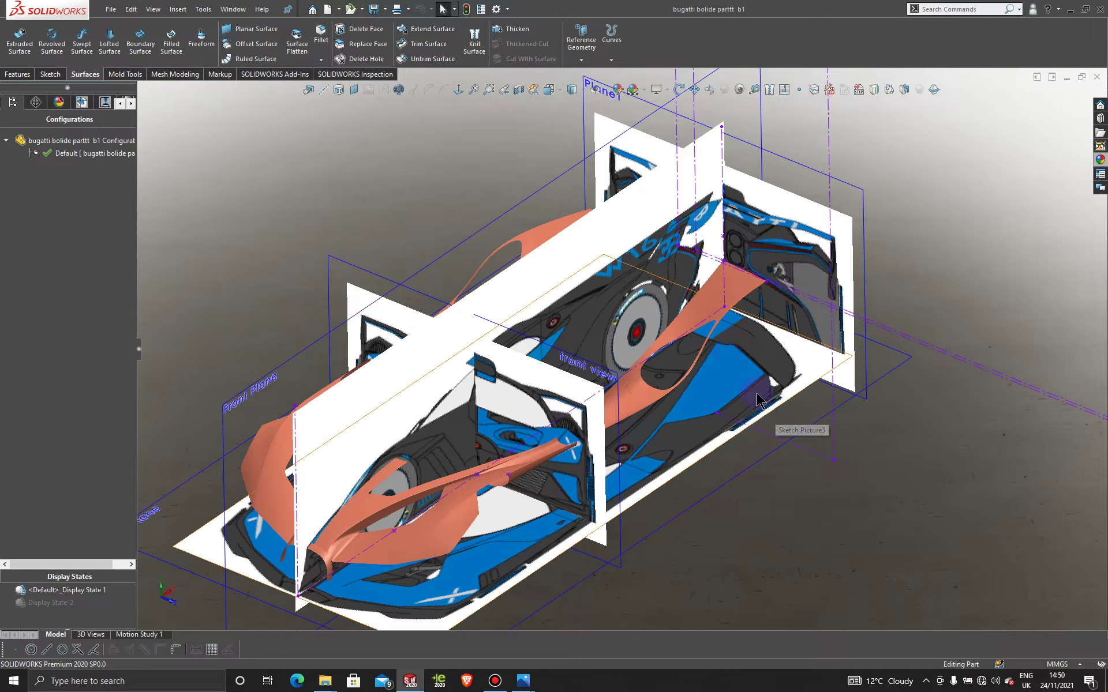
{"action": "scroll", "coordinate": [754, 490], "scroll_direction": "up", "scroll_amount": 3}
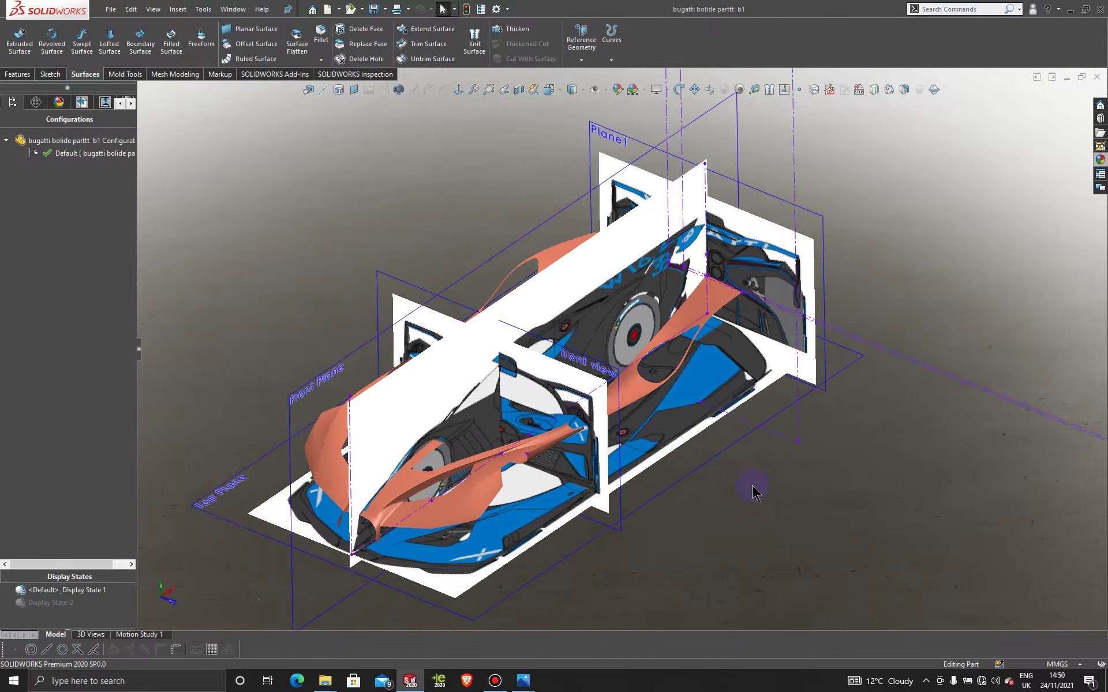
{"action": "middle_click_drag", "start_coordinate": [600, 403], "coordinate": [585, 449]}
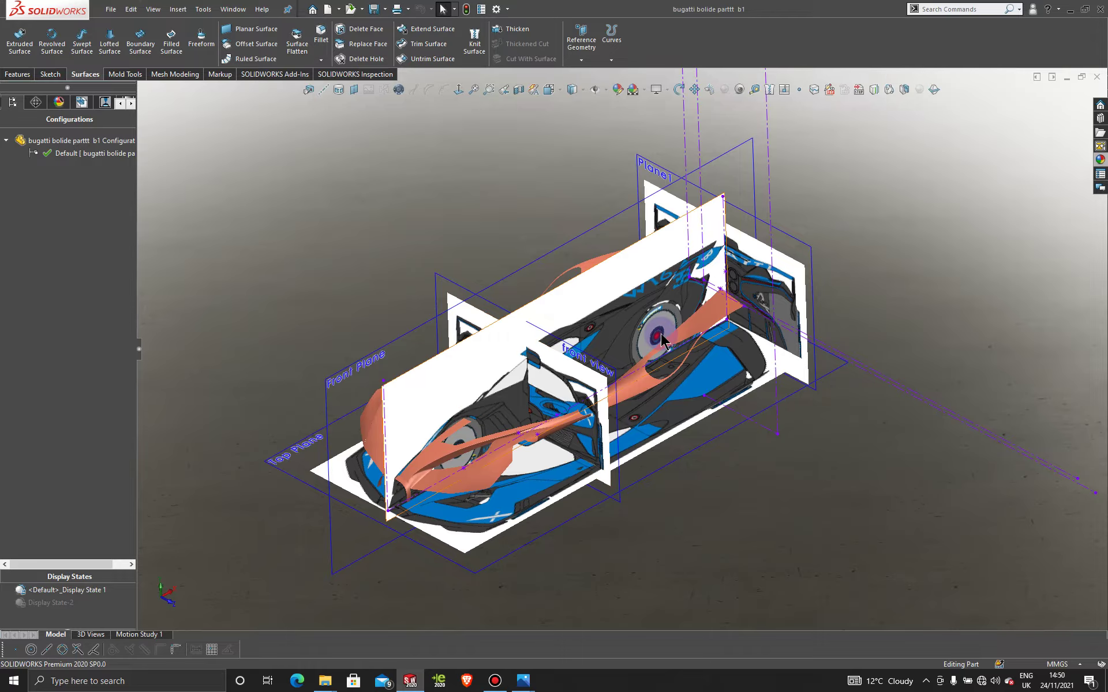
{"action": "scroll", "coordinate": [661, 336], "scroll_direction": "down", "scroll_amount": 3}
{"action": "middle_click_drag", "start_coordinate": [661, 336], "coordinate": [666, 382]}
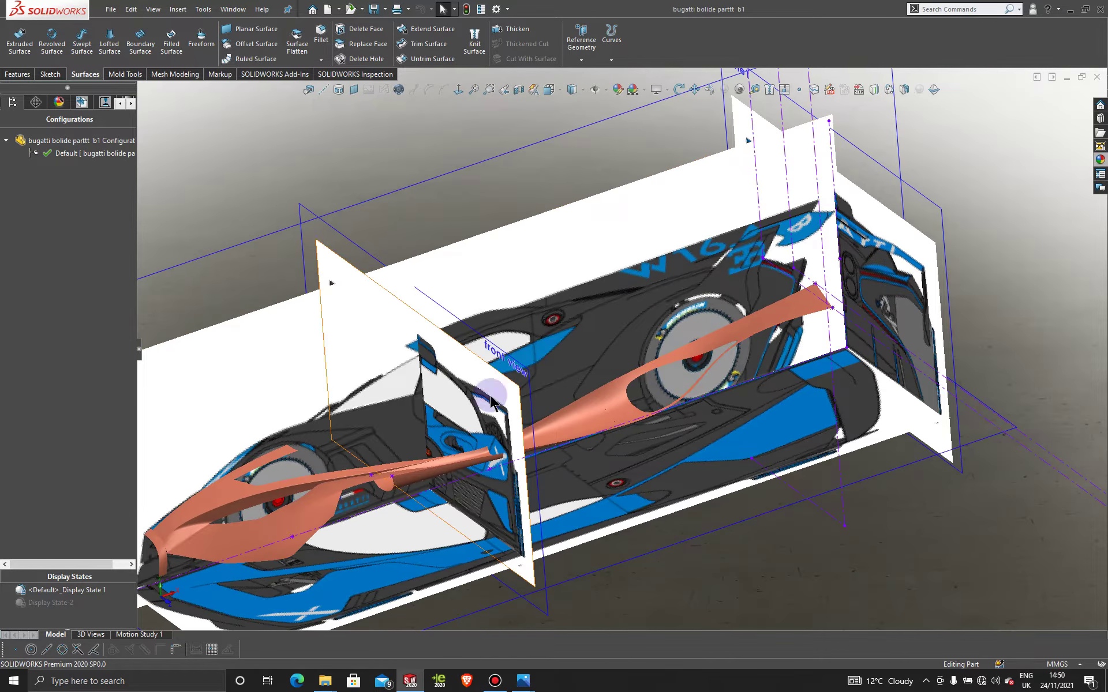
{"action": "middle_click_drag", "start_coordinate": [766, 416], "coordinate": [769, 434]}
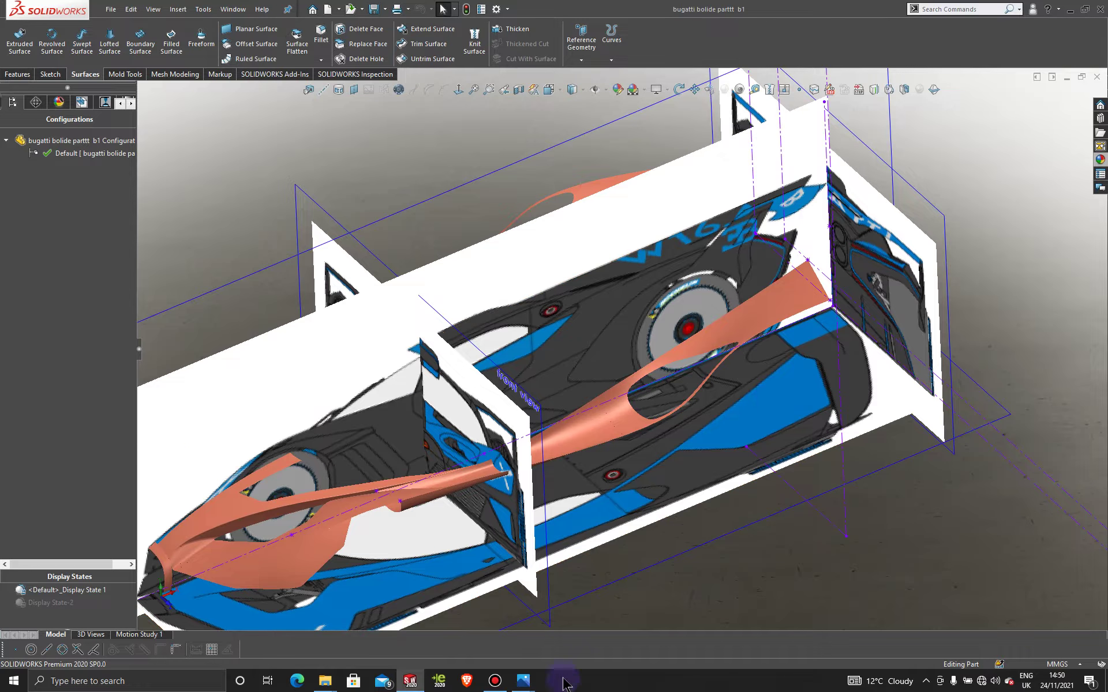
{"action": "mouse_move", "coordinate": [535, 686]}
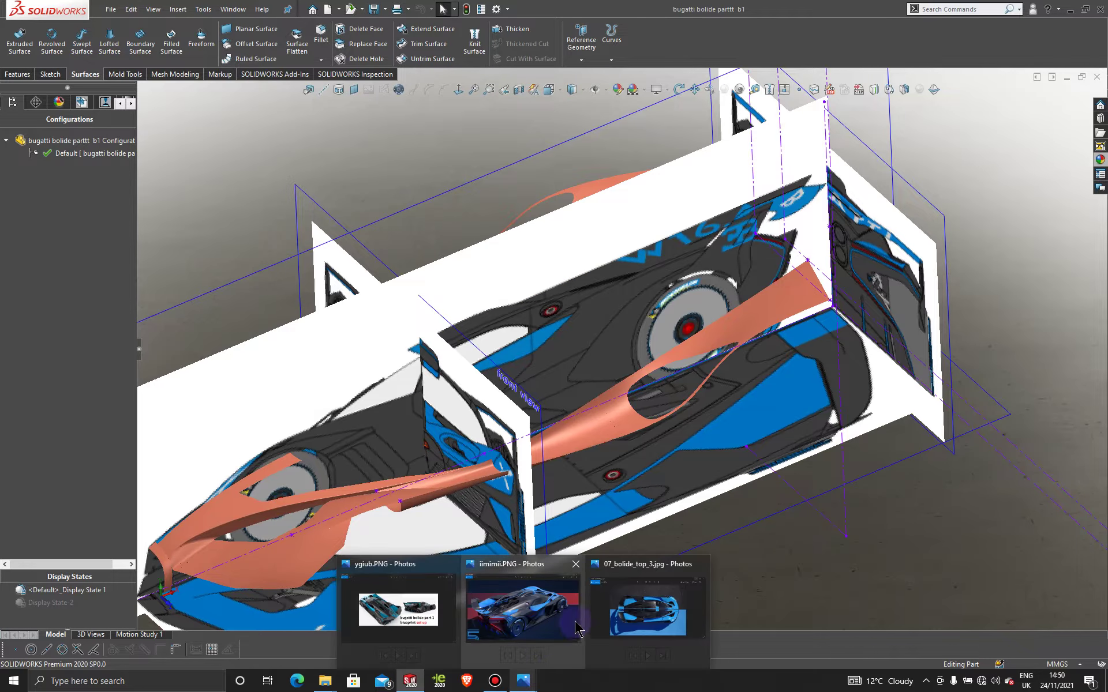
{"action": "left_click", "coordinate": [537, 613]}
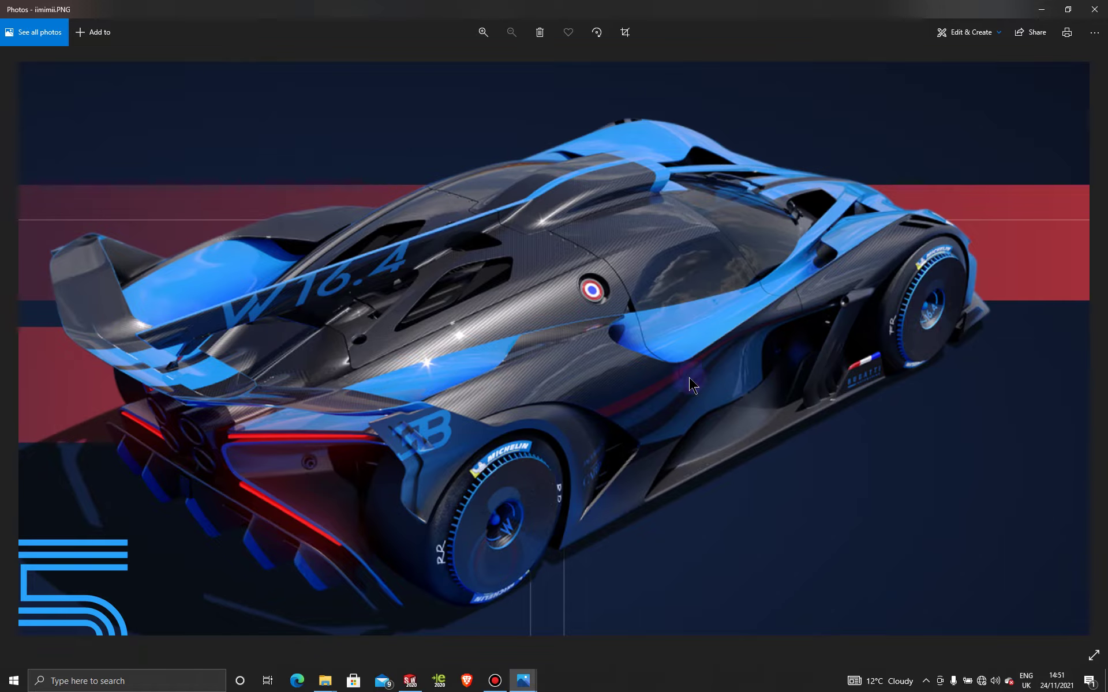
{"action": "left_click", "coordinate": [1044, 14]}
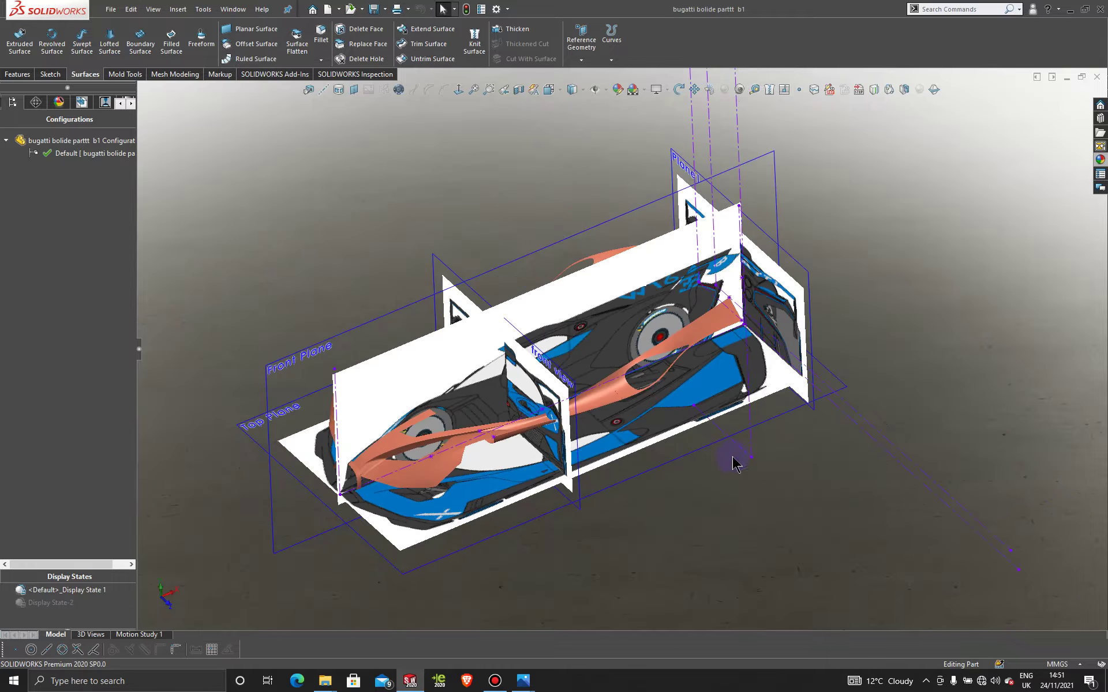
Hide the stray vertical axis lines in a side view, then orbit to look down from above.
{"action": "middle_click_drag", "start_coordinate": [612, 484], "coordinate": [583, 421]}
{"action": "key", "text": "Escape"}
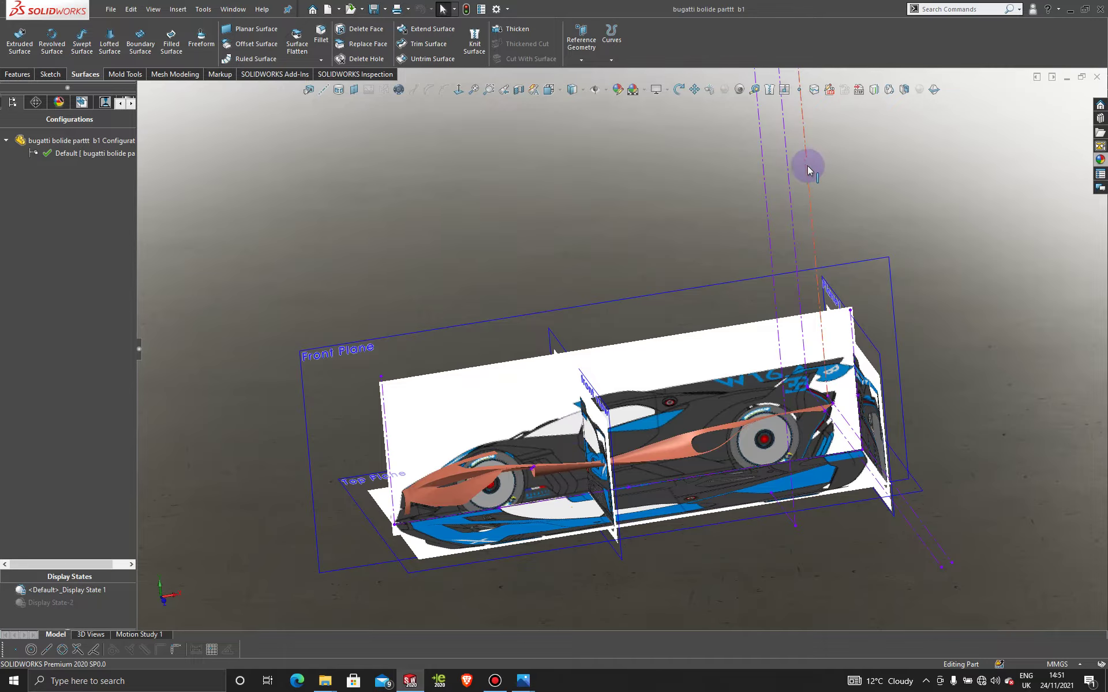
{"action": "key", "text": "Up"}
{"action": "key", "text": "Up"}
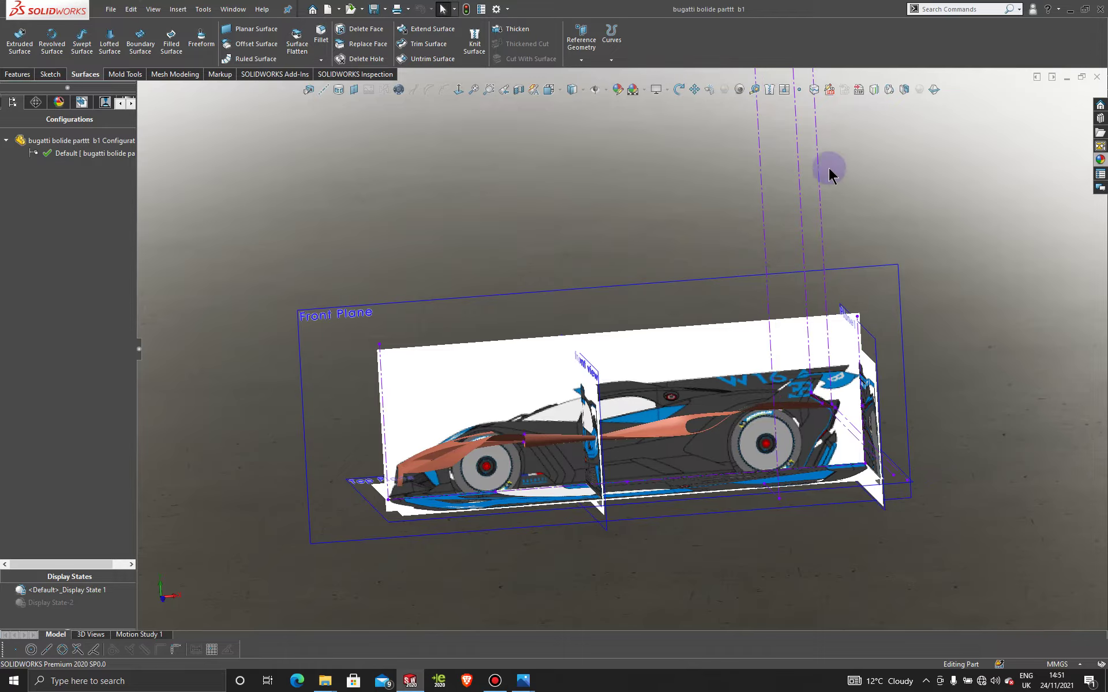
{"action": "right_click", "coordinate": [816, 176]}
{"action": "key", "text": "Escape"}
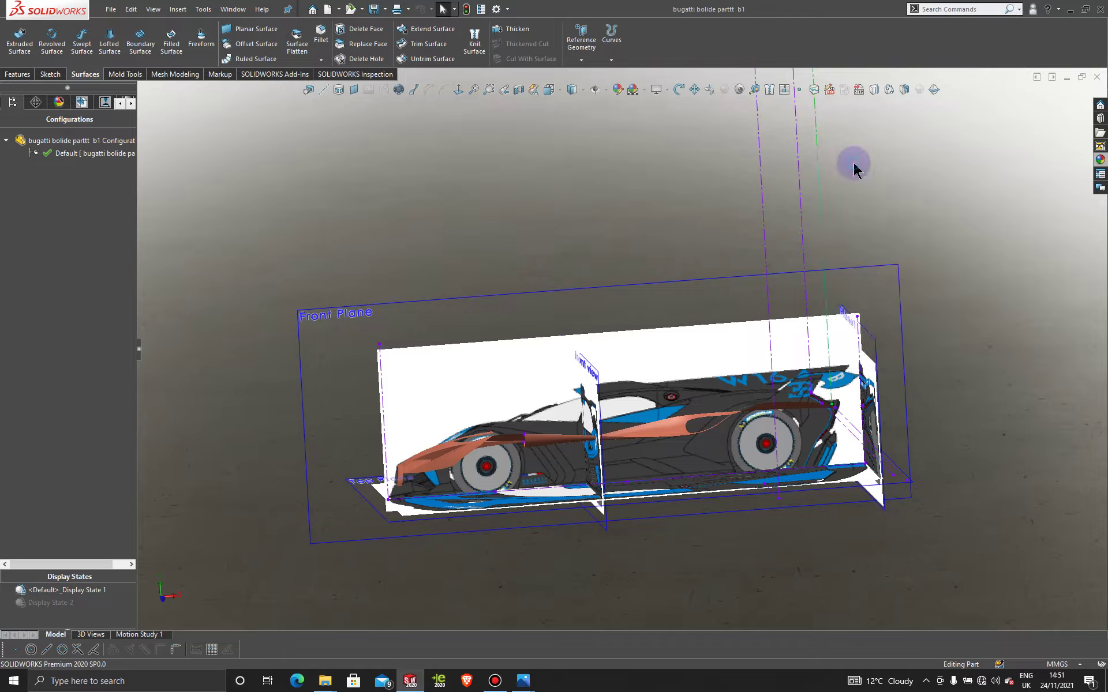
{"action": "key", "text": "Delete"}
{"action": "middle_click_drag", "start_coordinate": [925, 439], "coordinate": [854, 472]}
{"action": "right_click", "coordinate": [833, 452]}
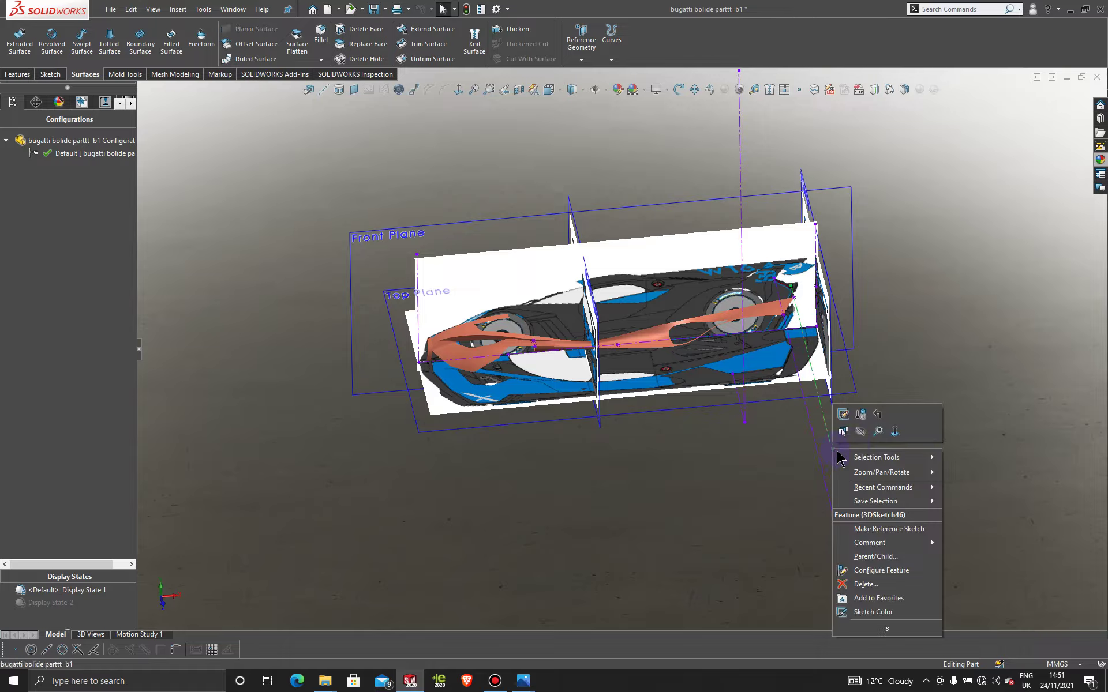
{"action": "left_click", "coordinate": [862, 431]}
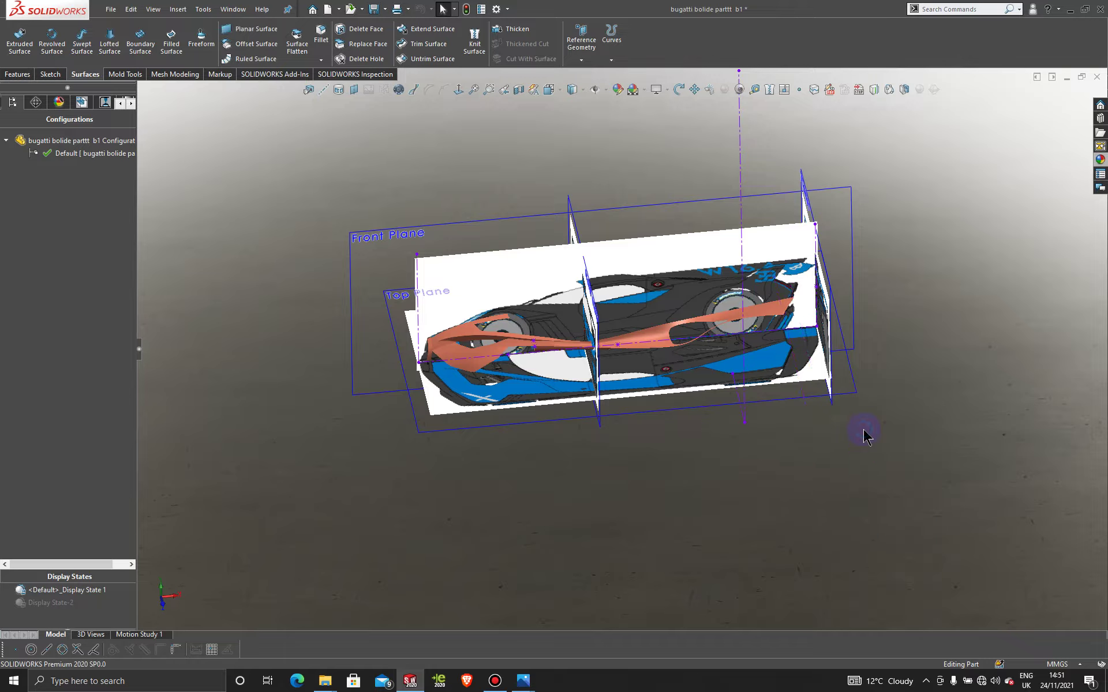
Switch to Display State-2 and hide the vertical and diagonal sketch lines.
{"action": "double_click", "coordinate": [58, 602]}
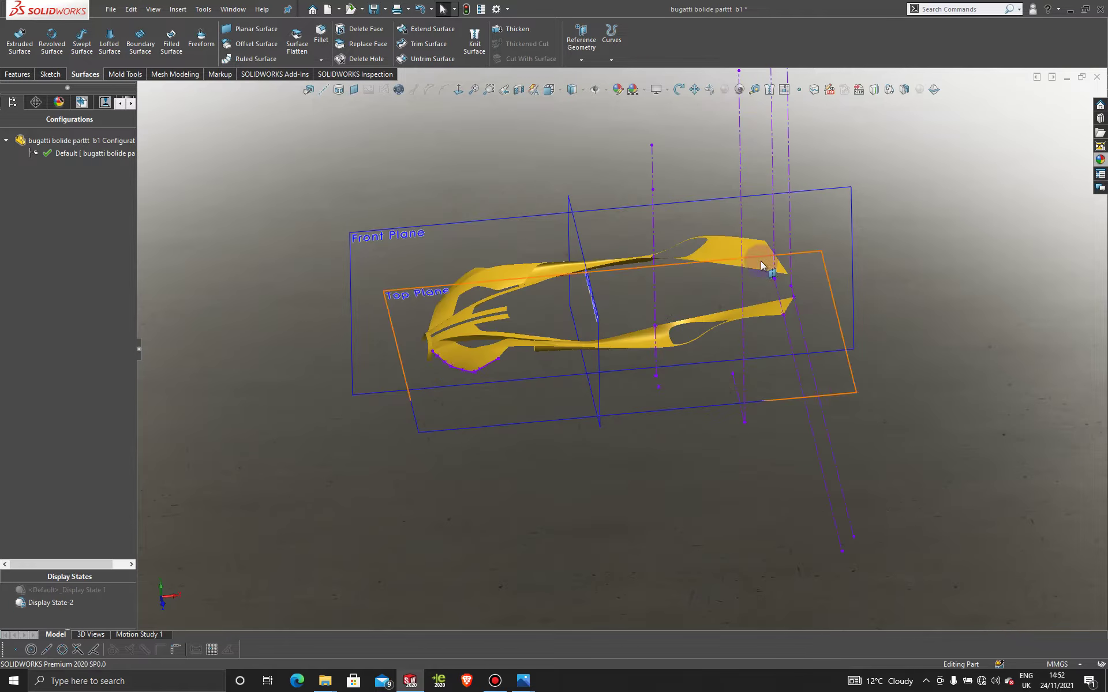
{"action": "left_click", "coordinate": [790, 137]}
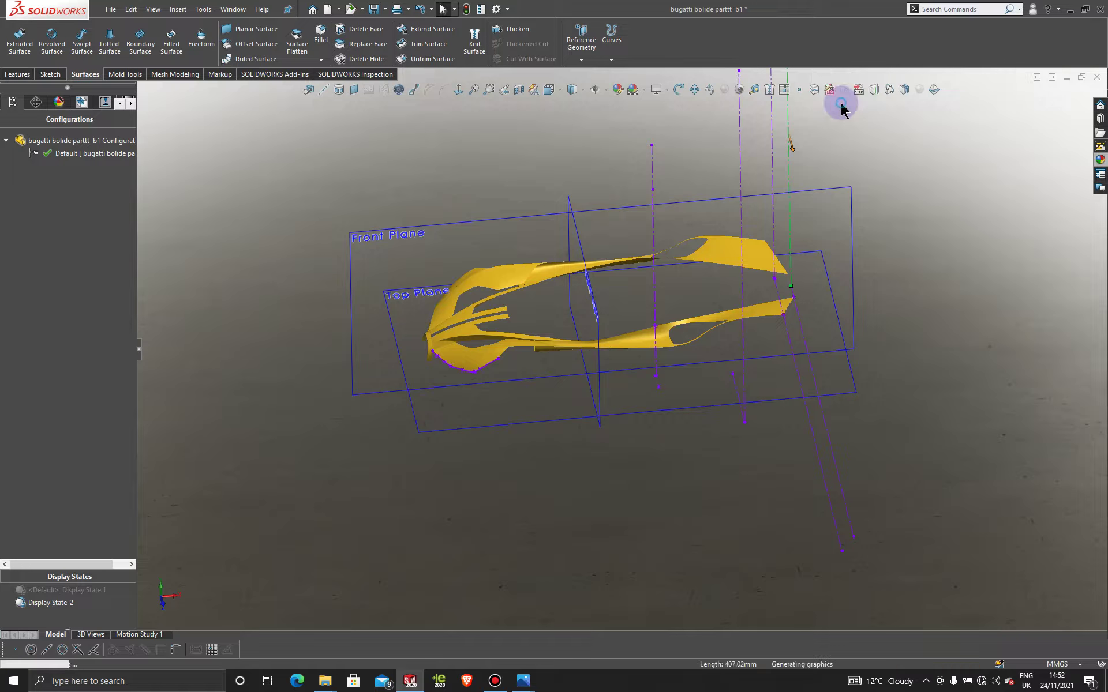
{"action": "left_click", "coordinate": [835, 450]}
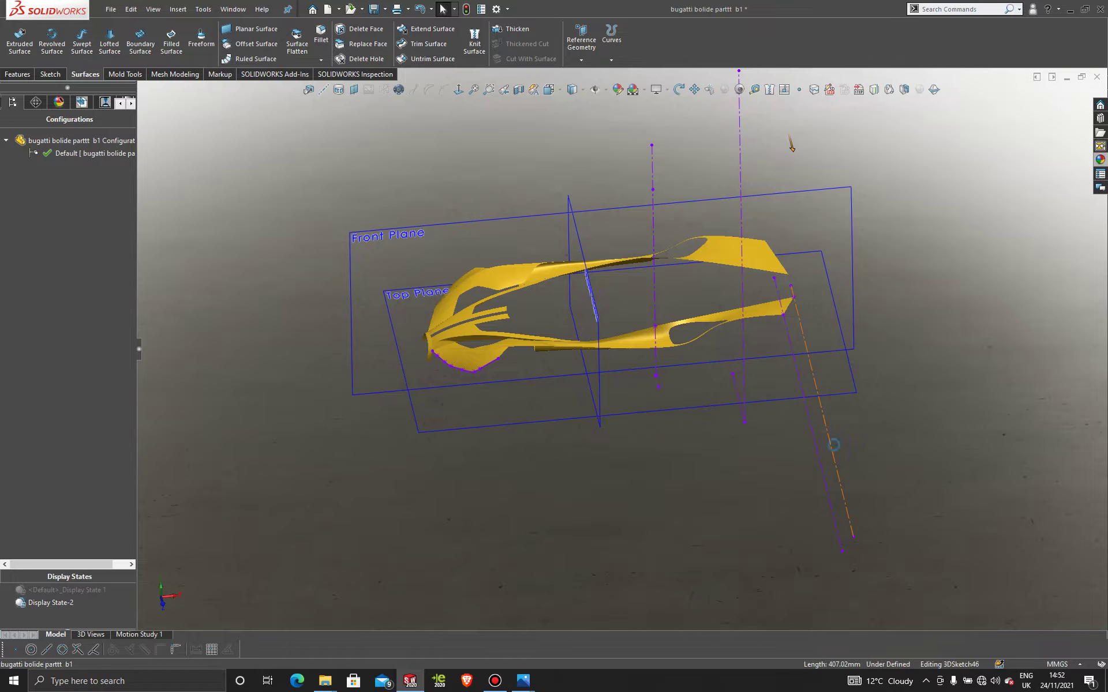
{"action": "left_click", "coordinate": [884, 407]}
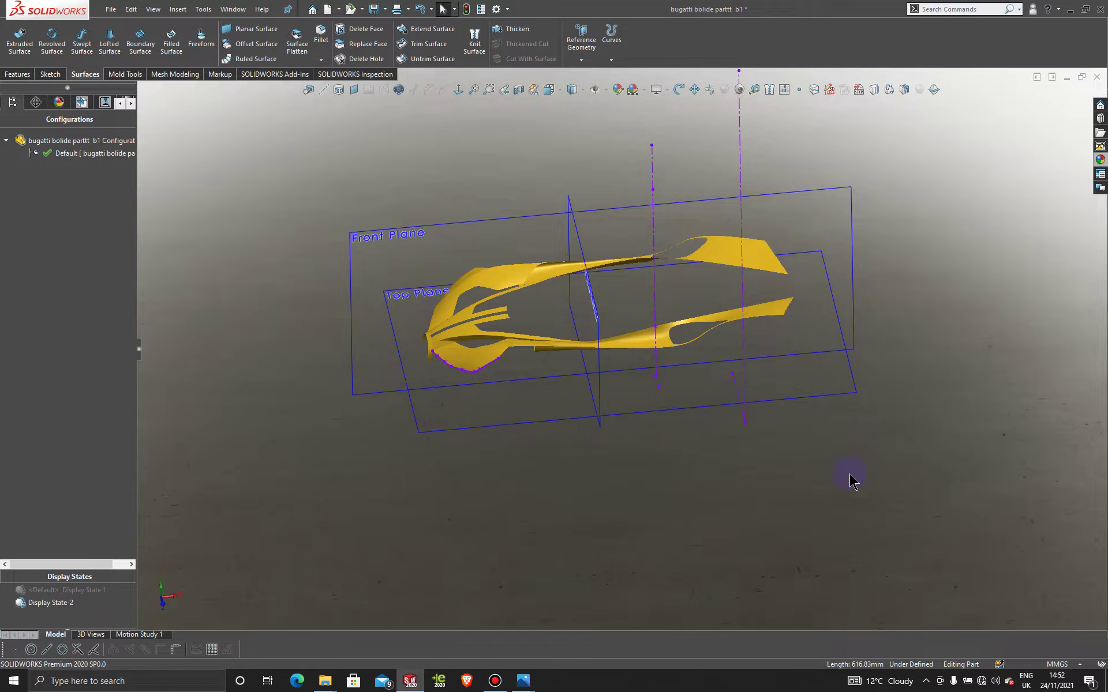
{"action": "middle_click_drag", "start_coordinate": [773, 470], "coordinate": [808, 404]}
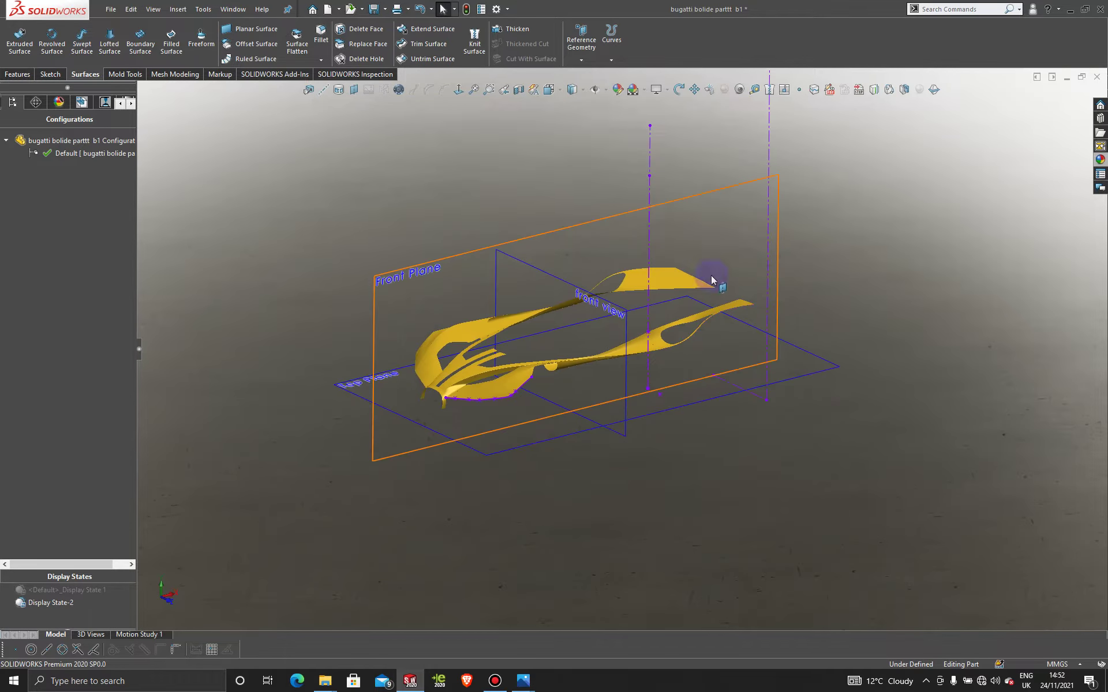
{"action": "middle_click_drag", "start_coordinate": [685, 271], "coordinate": [619, 254]}
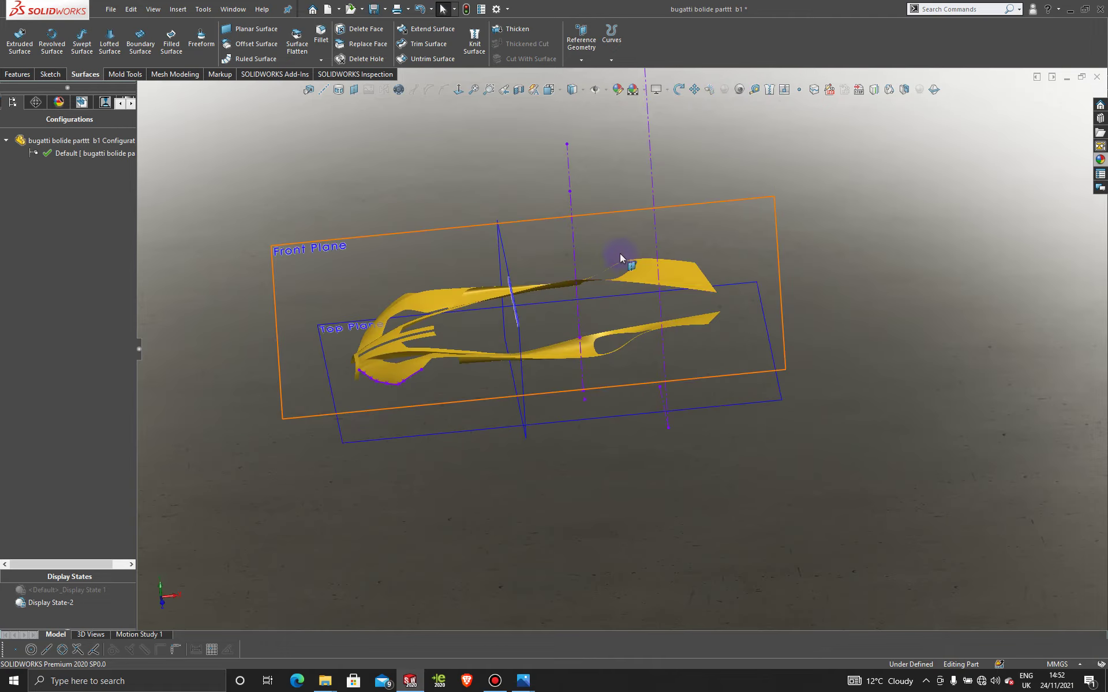
Hide the leftover purple 3D sketch lines near the rear surfaces.
{"action": "right_click", "coordinate": [574, 239]}
{"action": "left_click", "coordinate": [600, 220]}
{"action": "right_click", "coordinate": [573, 232]}
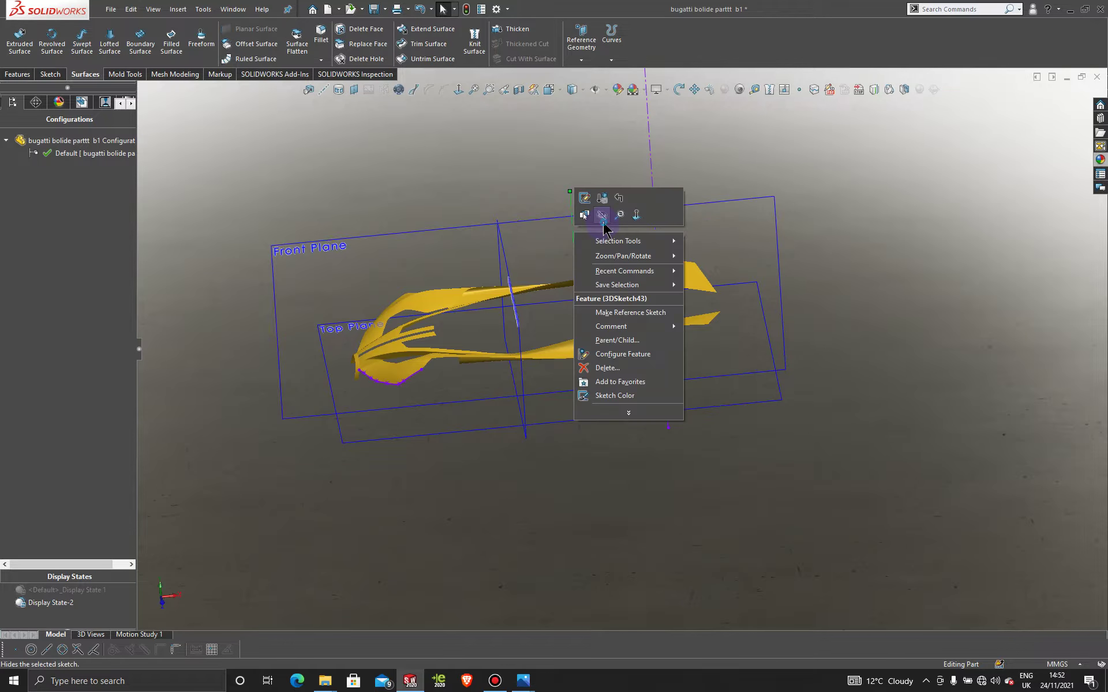
{"action": "left_click", "coordinate": [602, 216]}
{"action": "middle_click_drag", "start_coordinate": [607, 372], "coordinate": [612, 409]}
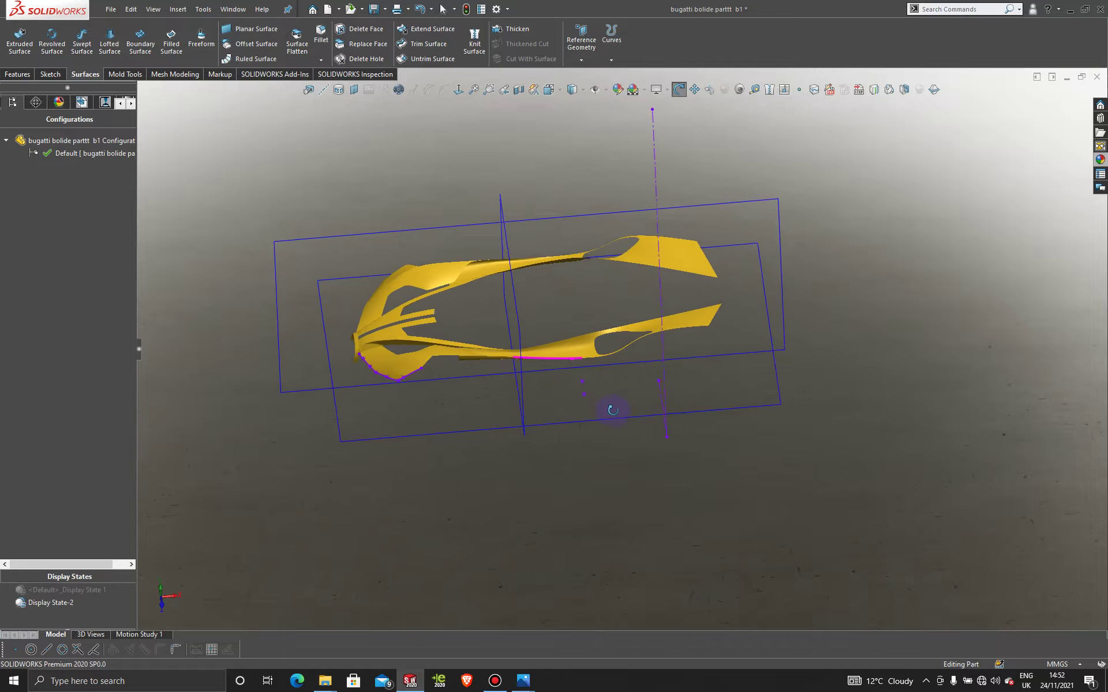
{"action": "scroll", "coordinate": [598, 376], "scroll_direction": "down", "scroll_amount": 5}
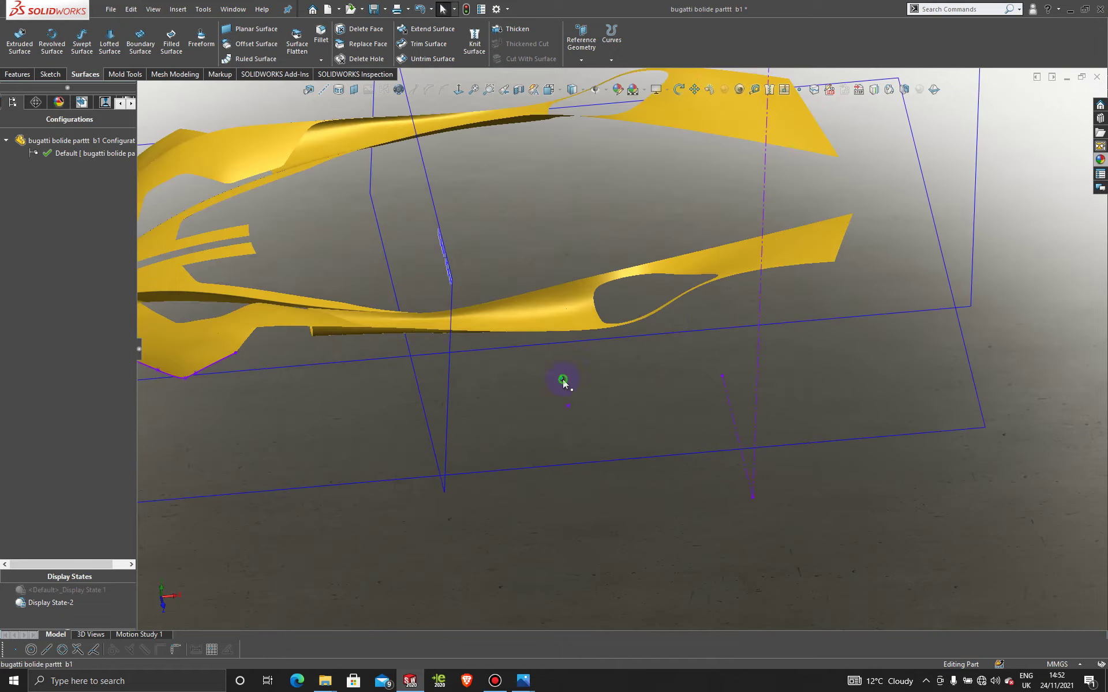
{"action": "right_click", "coordinate": [563, 380]}
{"action": "left_click", "coordinate": [594, 364]}
Deselect the plane and return to <Default>_Display State 1 with the blueprints.
{"action": "right_click", "coordinate": [569, 404]}
{"action": "left_click", "coordinate": [598, 386]}
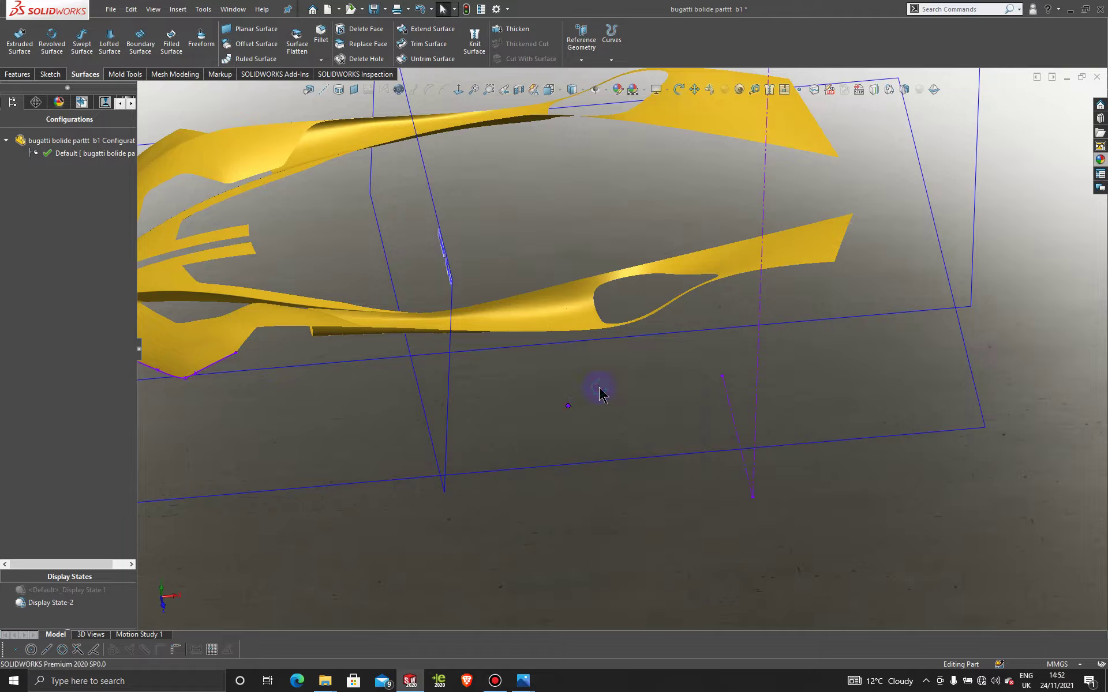
{"action": "left_click", "coordinate": [365, 514]}
{"action": "double_click", "coordinate": [91, 590]}
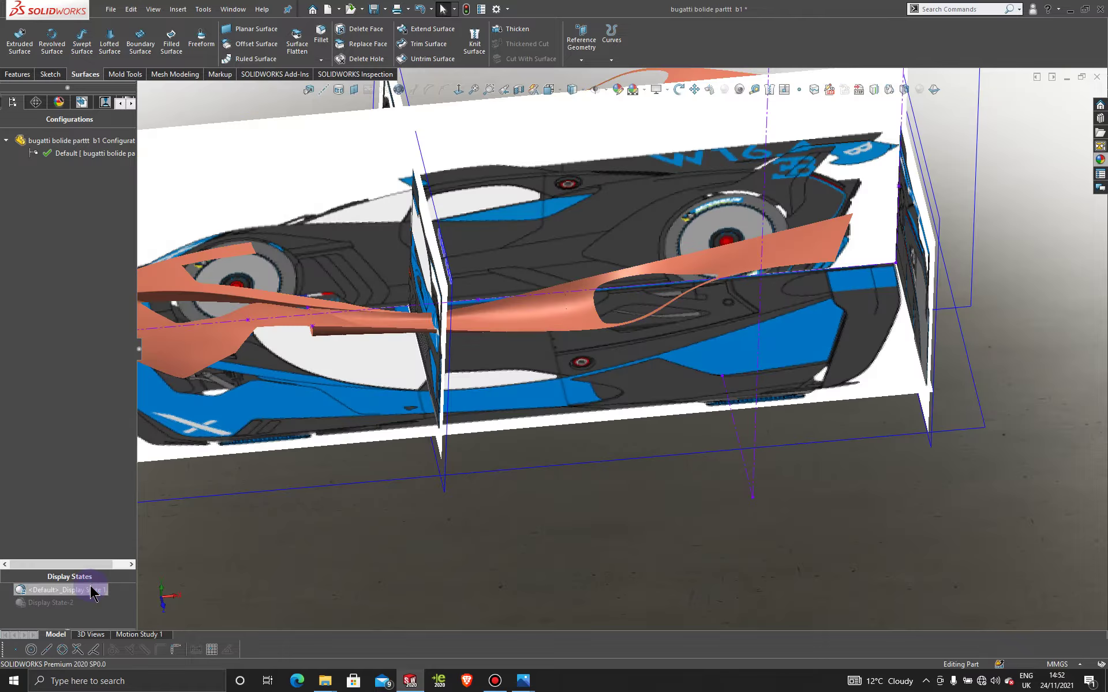
Drag the blue glass appearance onto the orange intake surface and apply it to the whole part.
{"action": "left_click", "coordinate": [571, 547]}
{"action": "middle_click_drag", "start_coordinate": [622, 542], "coordinate": [615, 484]}
{"action": "scroll", "coordinate": [619, 461], "scroll_direction": "up", "scroll_amount": 5}
{"action": "middle_click_drag", "start_coordinate": [623, 432], "coordinate": [643, 388]}
{"action": "scroll", "coordinate": [643, 389], "scroll_direction": "down", "scroll_amount": 6}
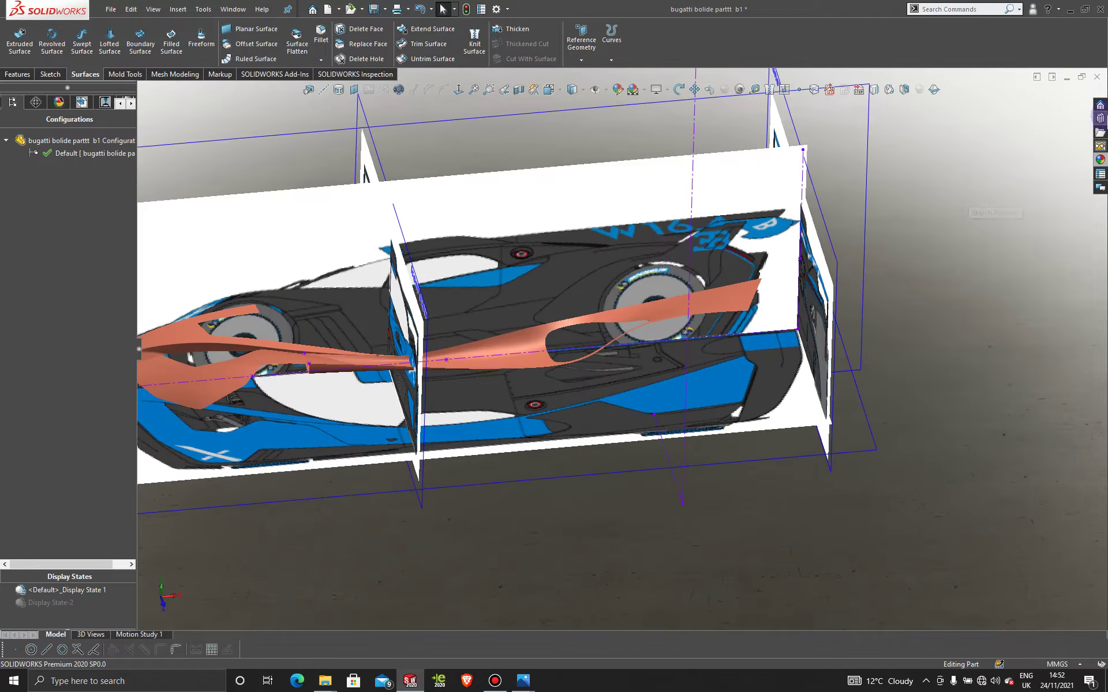
{"action": "left_click", "coordinate": [1100, 160]}
{"action": "mouse_move", "coordinate": [1050, 289]}
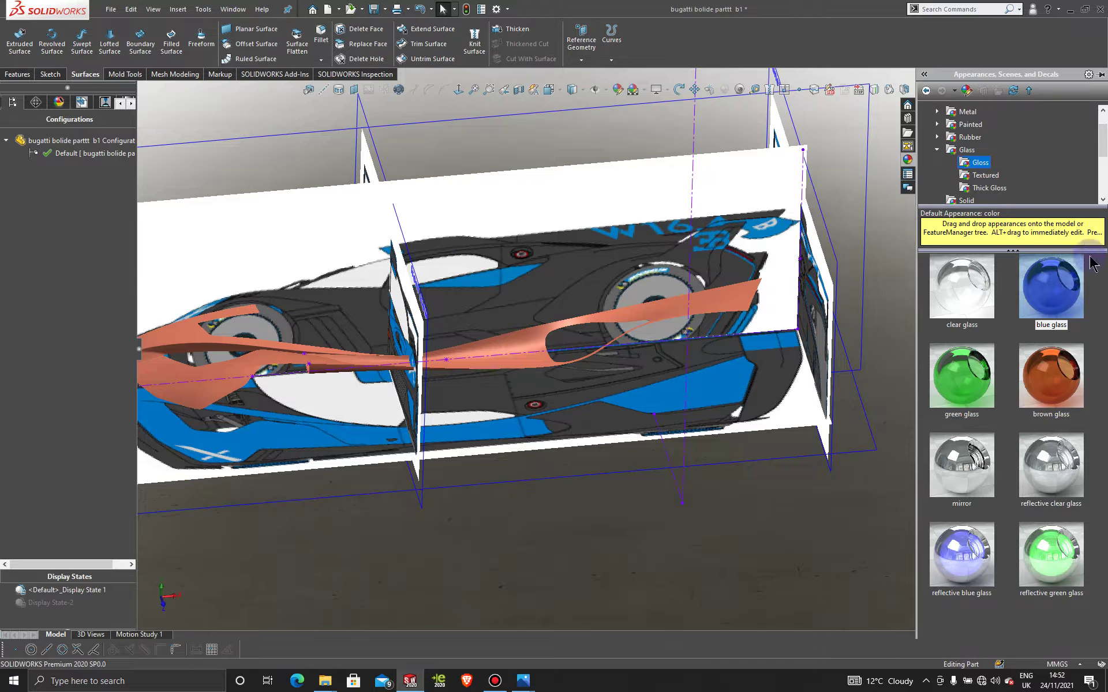
{"action": "left_click_drag", "start_coordinate": [1053, 297], "coordinate": [723, 306]}
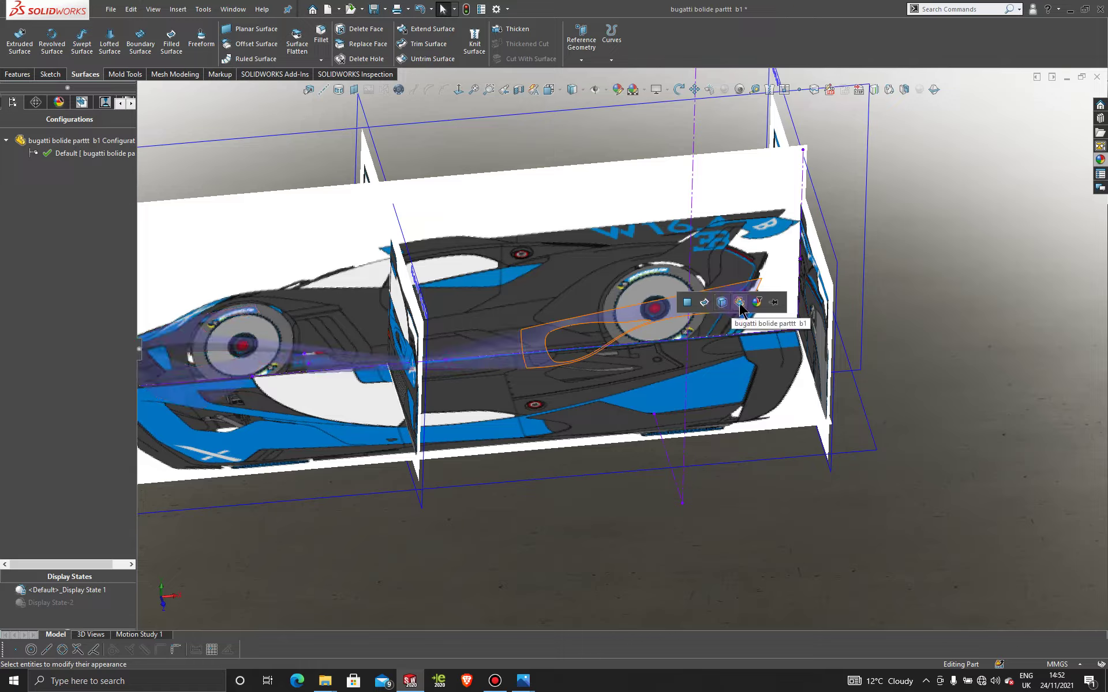
{"action": "left_click", "coordinate": [739, 303]}
{"action": "scroll", "coordinate": [919, 404], "scroll_direction": "up", "scroll_amount": 3}
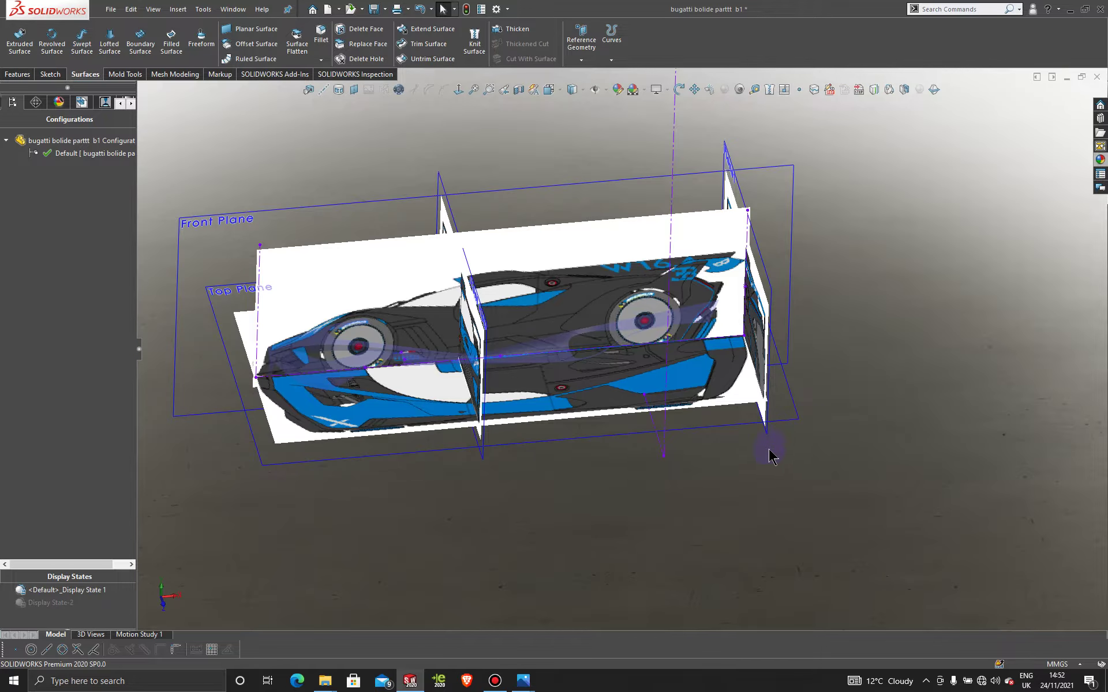
Start a sketch on the Top Plane, viewed Normal To and zoomed in on the intake.
{"action": "left_click", "coordinate": [790, 408]}
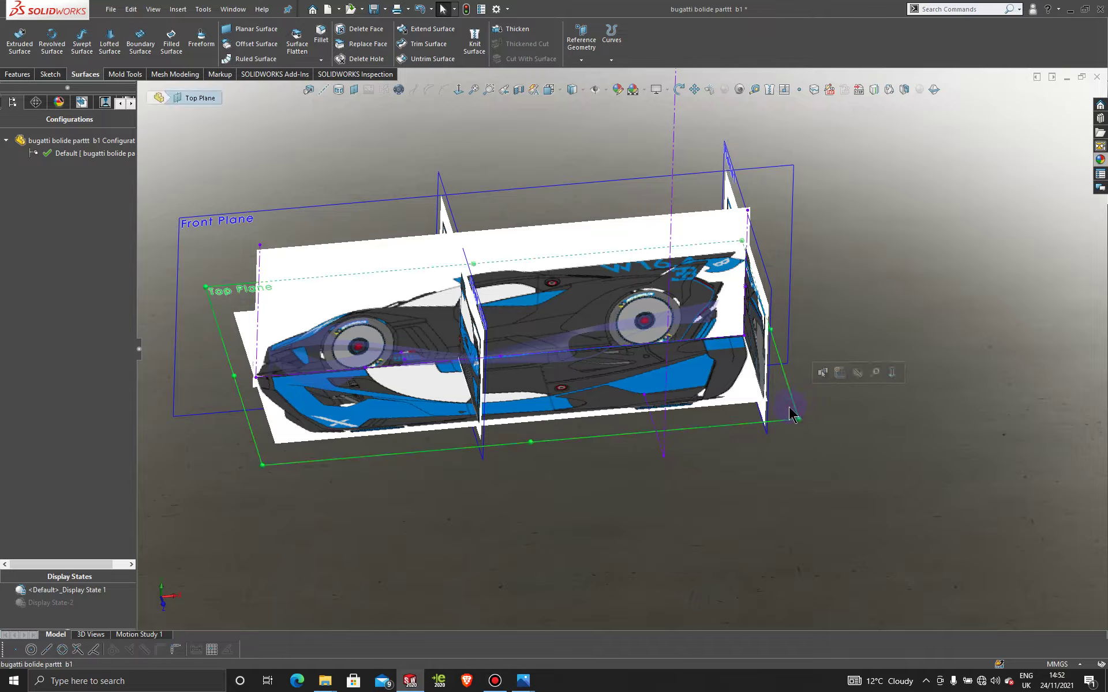
{"action": "left_click", "coordinate": [840, 372]}
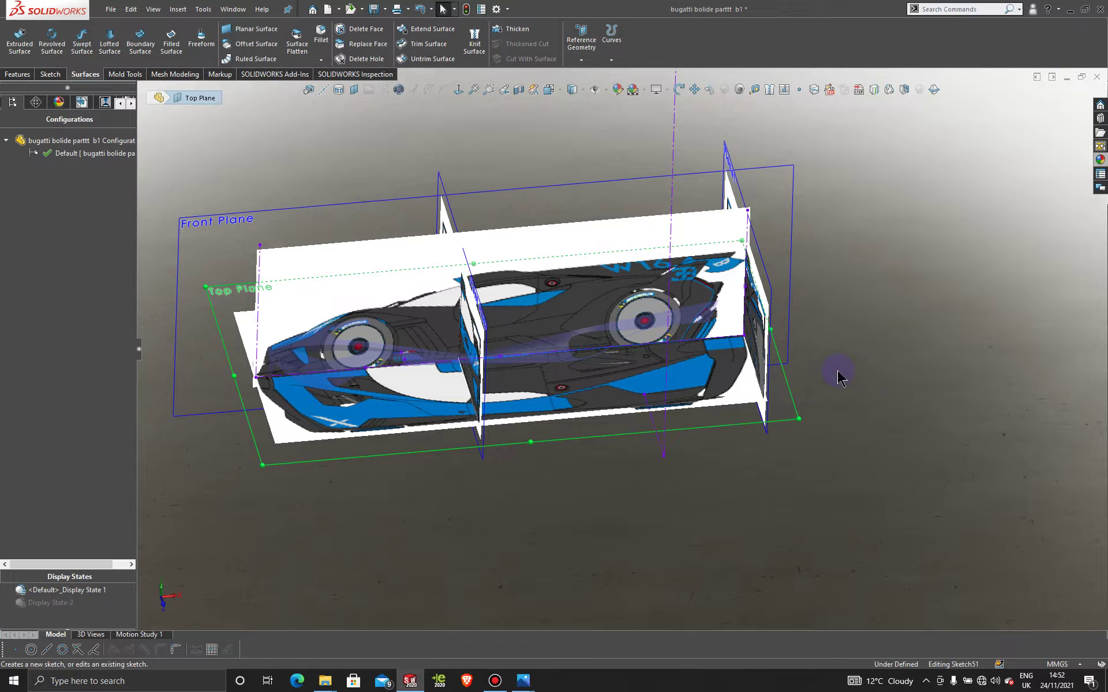
{"action": "left_click", "coordinate": [458, 91]}
{"action": "scroll", "coordinate": [718, 380], "scroll_direction": "down", "scroll_amount": 3}
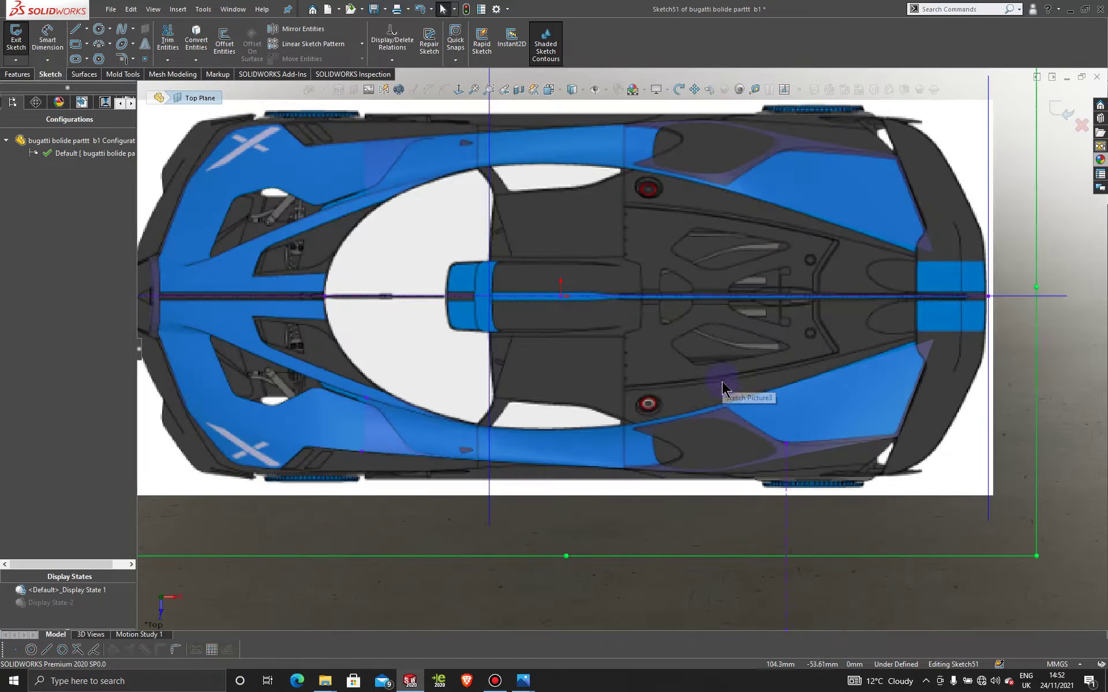
{"action": "scroll", "coordinate": [725, 404], "scroll_direction": "down", "scroll_amount": 5}
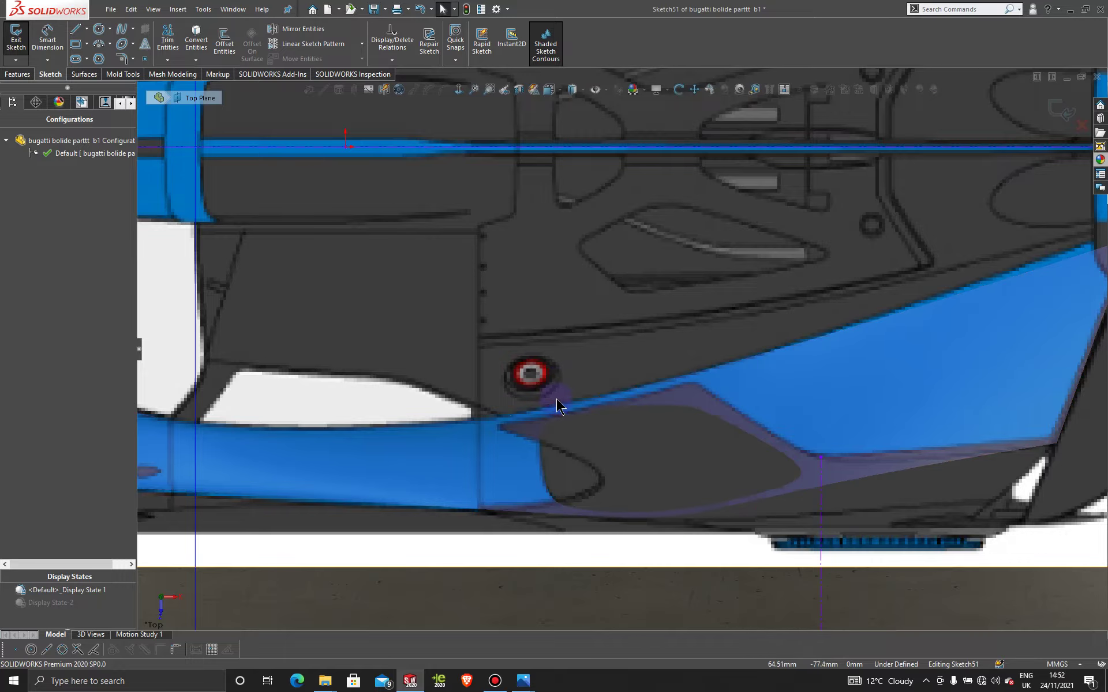
{"action": "scroll", "coordinate": [556, 399], "scroll_direction": "down", "scroll_amount": 2}
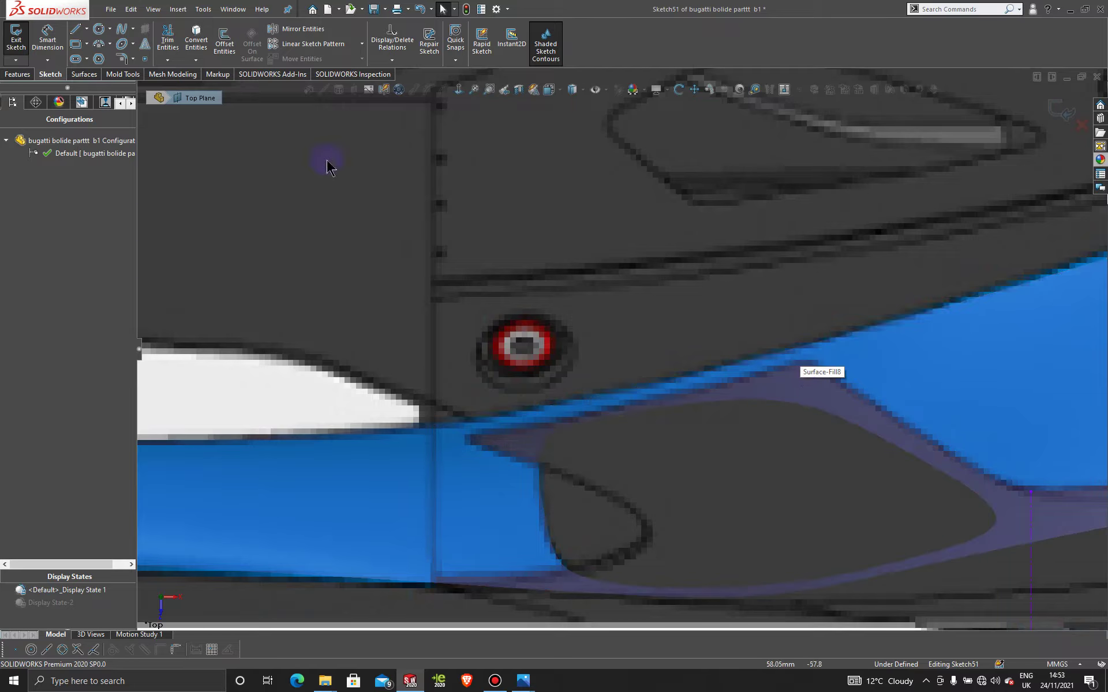
Place sketch points at the intake's front tip and upper corner, then exit the sketch.
{"action": "left_click", "coordinate": [144, 58]}
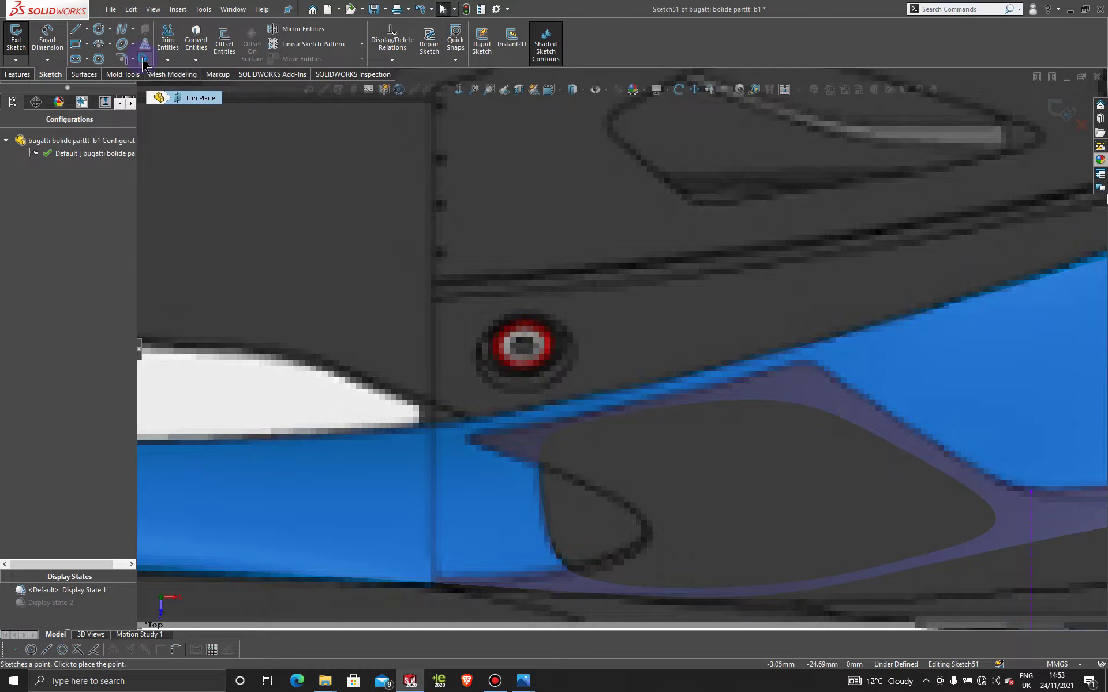
{"action": "left_click", "coordinate": [466, 433]}
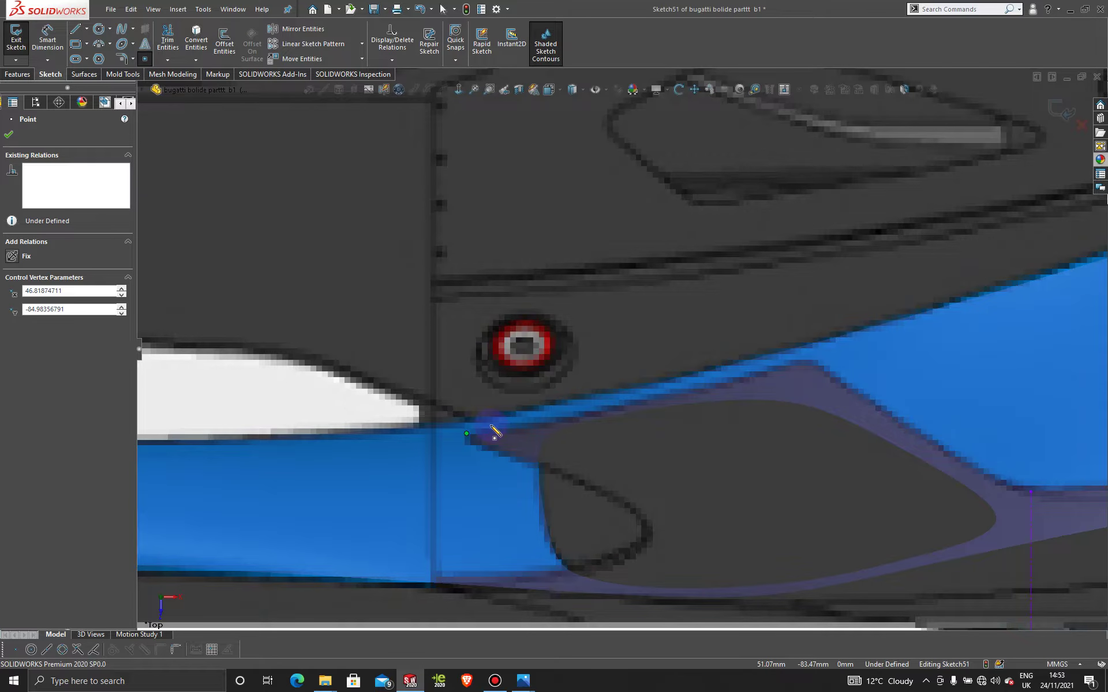
{"action": "key", "text": "Escape"}
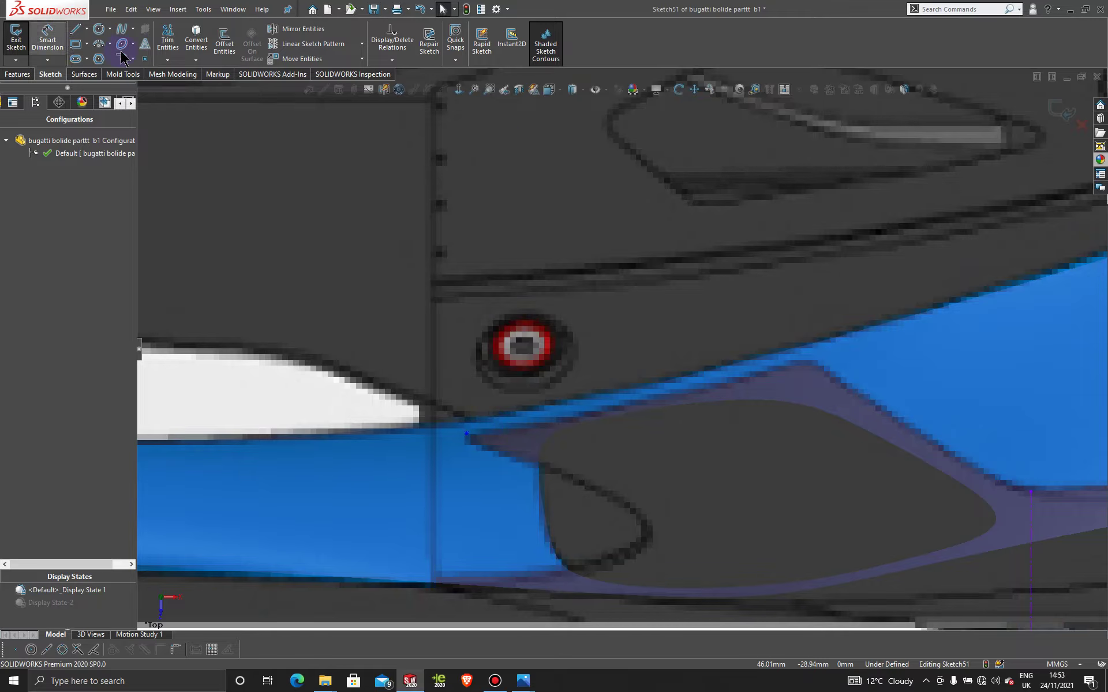
{"action": "left_click", "coordinate": [146, 60]}
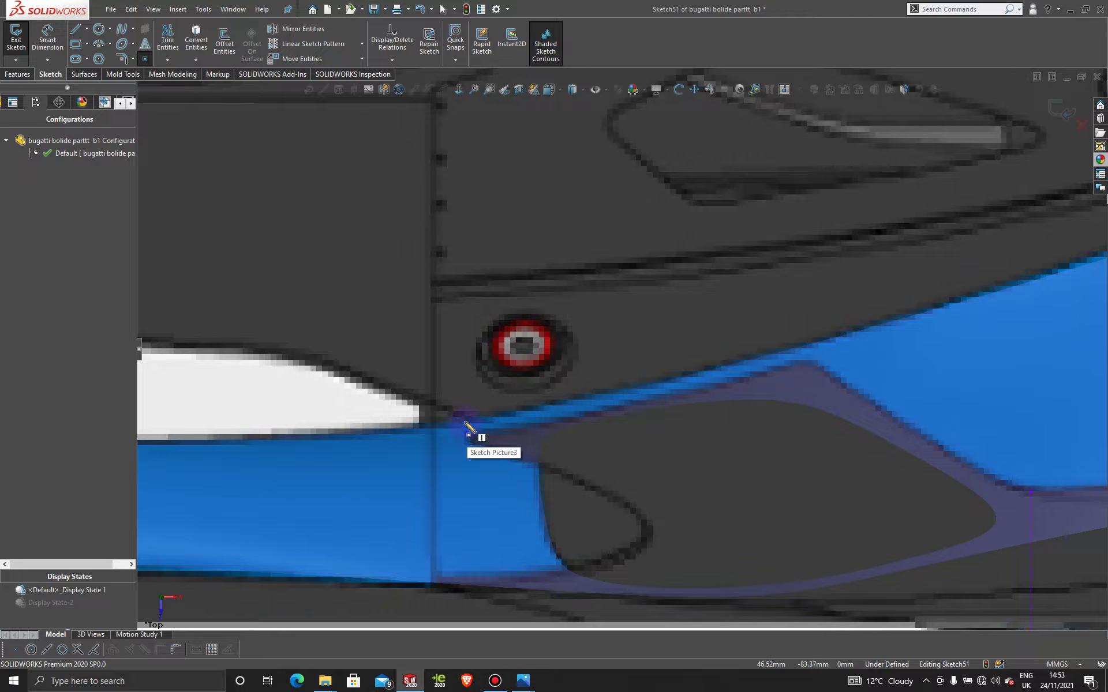
{"action": "left_click", "coordinate": [467, 433]}
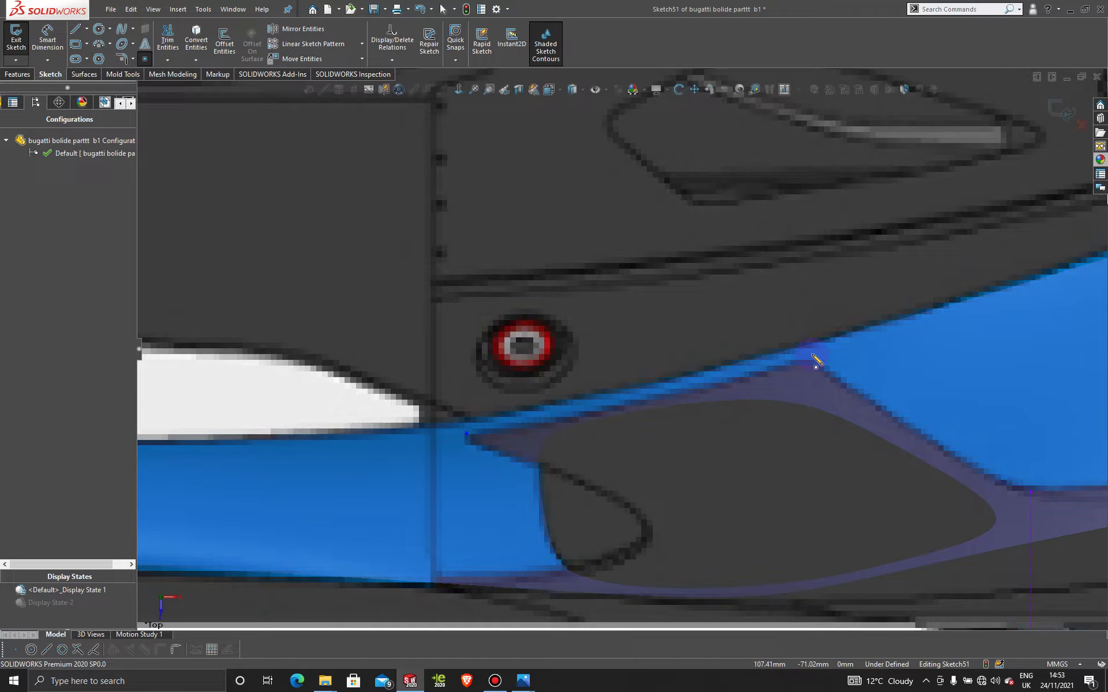
{"action": "left_click", "coordinate": [814, 356]}
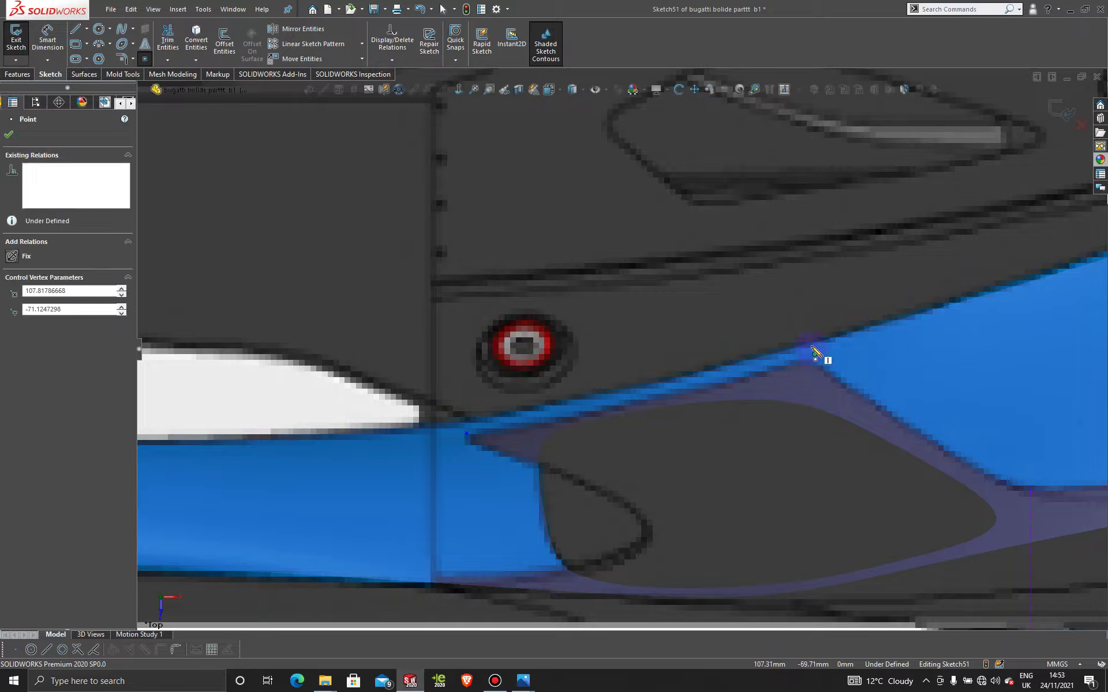
{"action": "left_click", "coordinate": [1061, 109]}
Select the point sketch, zoom to fit the car, and orbit to a tilted side view.
{"action": "left_click", "coordinate": [803, 357]}
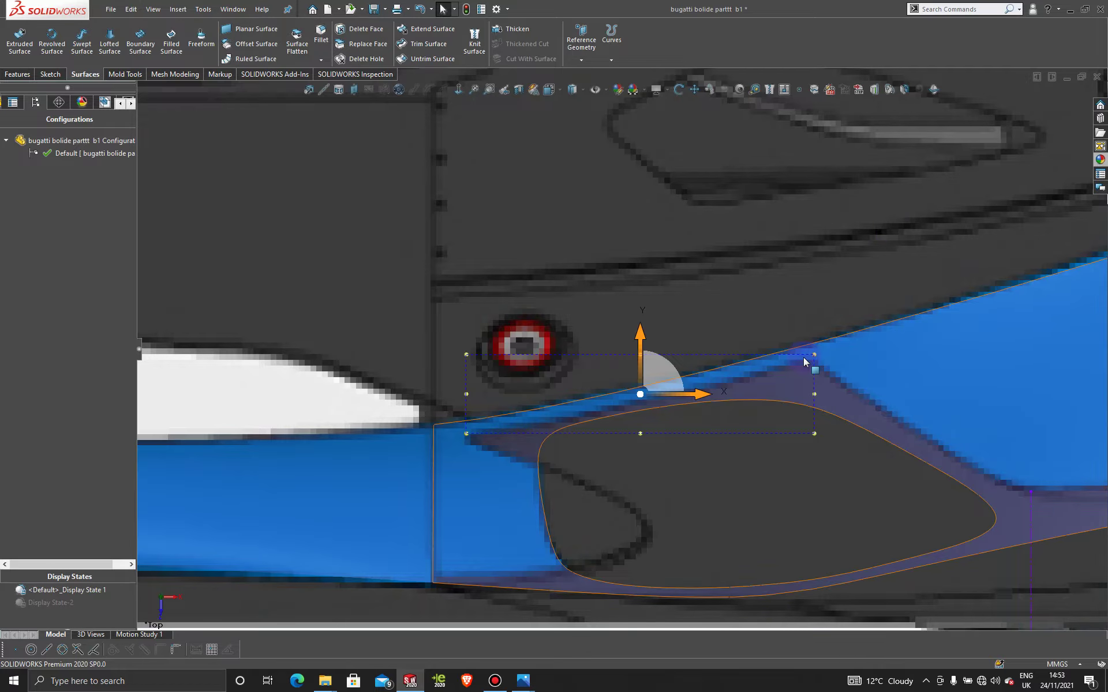
{"action": "key", "text": "f"}
{"action": "middle_click_drag", "start_coordinate": [813, 473], "coordinate": [664, 438]}
{"action": "scroll", "coordinate": [639, 453], "scroll_direction": "down", "scroll_amount": 3}
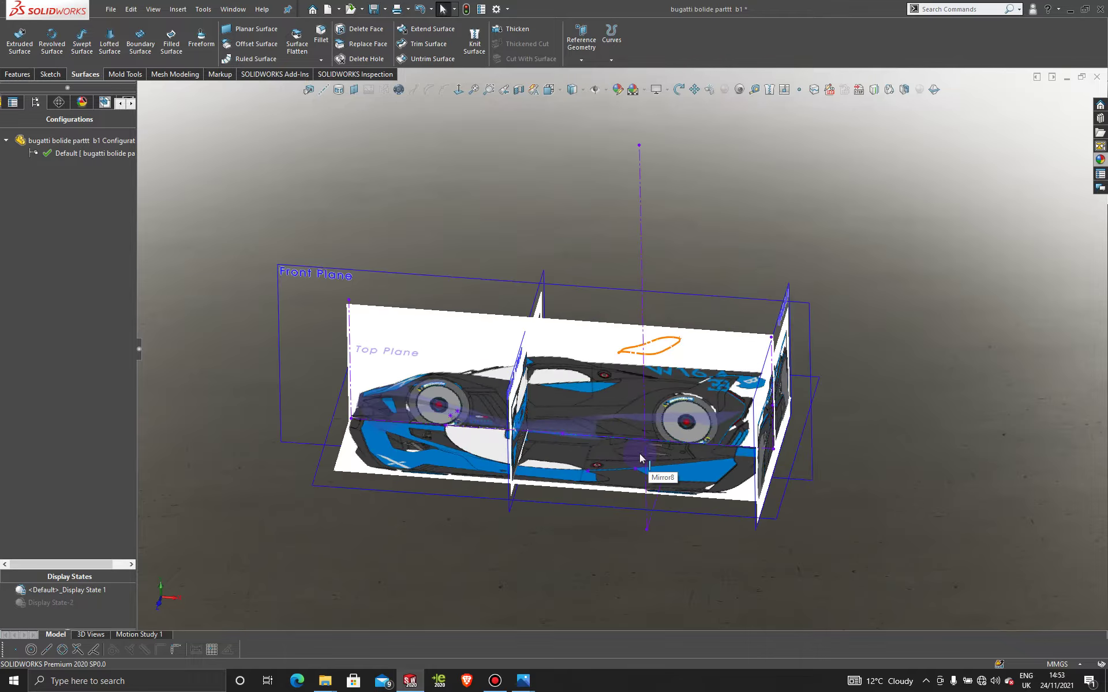
{"action": "scroll", "coordinate": [640, 454], "scroll_direction": "down", "scroll_amount": 5}
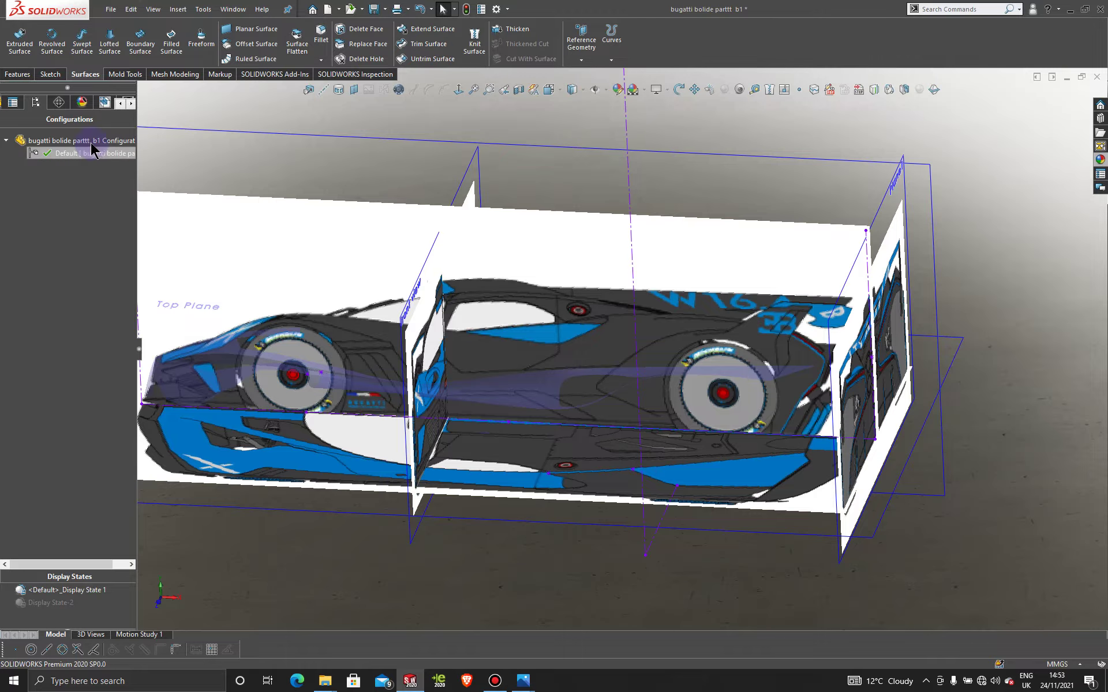
{"action": "left_click", "coordinate": [48, 75]}
Start a new 3D sketch and draw a vertical construction centerline up from the sketched point.
{"action": "left_click", "coordinate": [16, 61]}
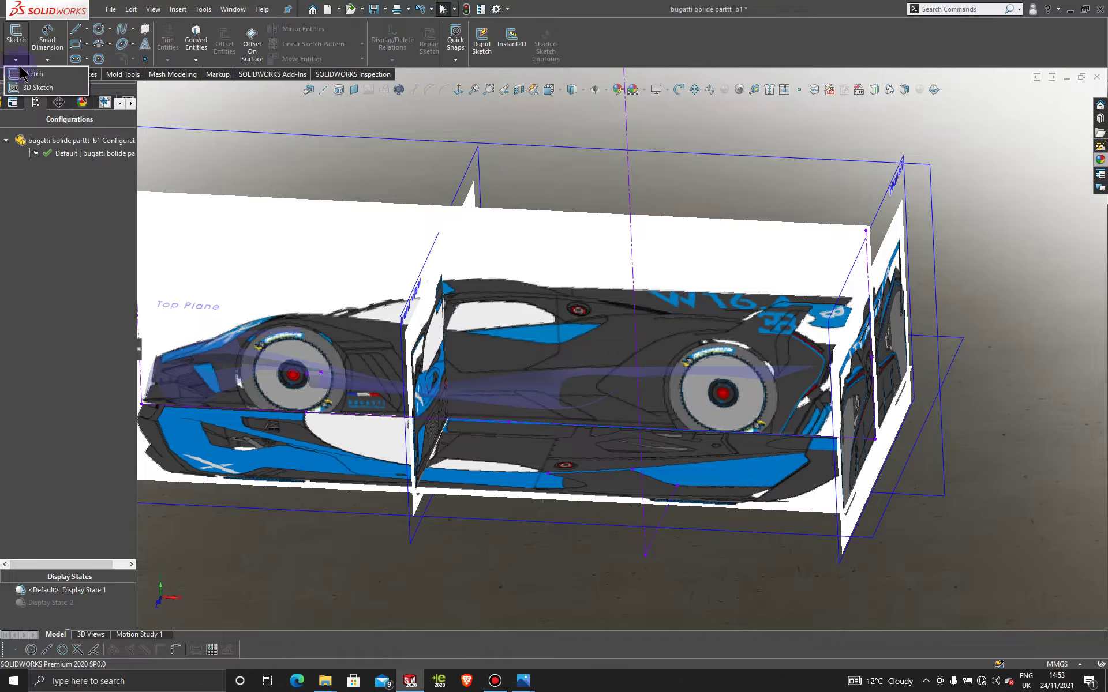
{"action": "left_click", "coordinate": [32, 88]}
{"action": "left_click", "coordinate": [86, 29]}
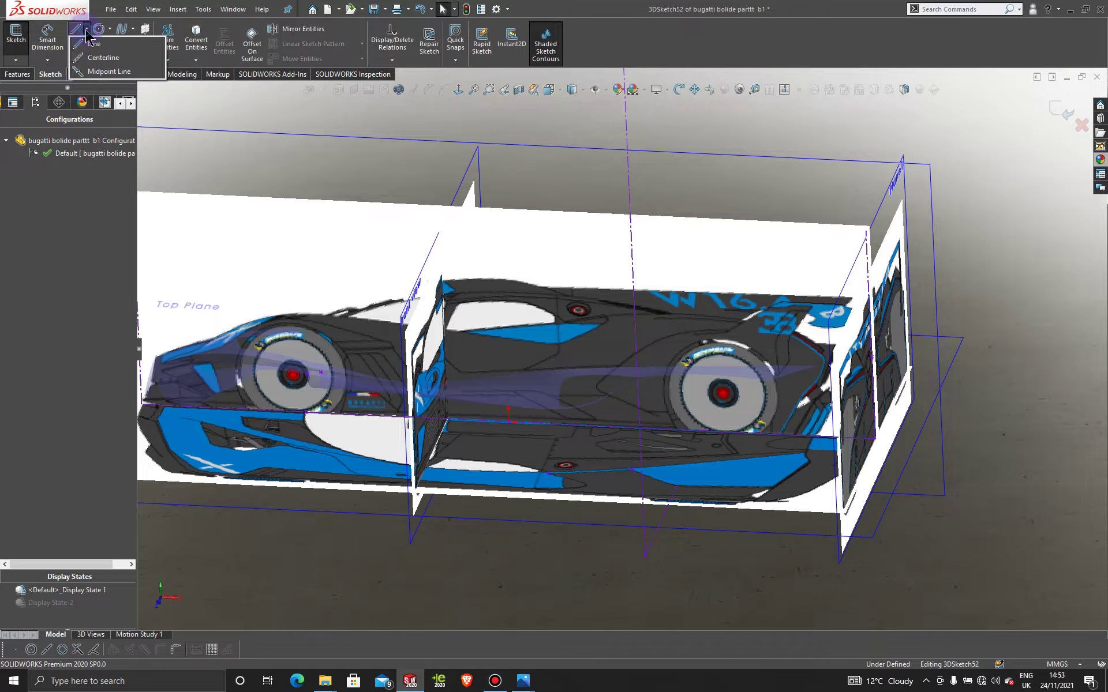
{"action": "left_click", "coordinate": [102, 62]}
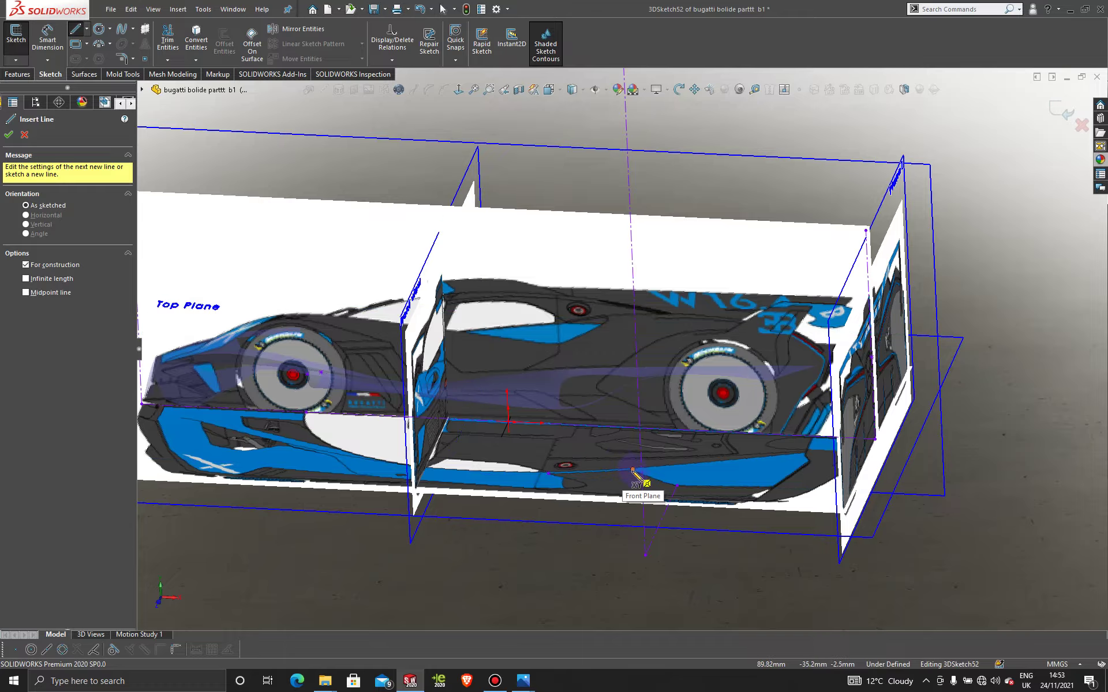
{"action": "left_click", "coordinate": [633, 470]}
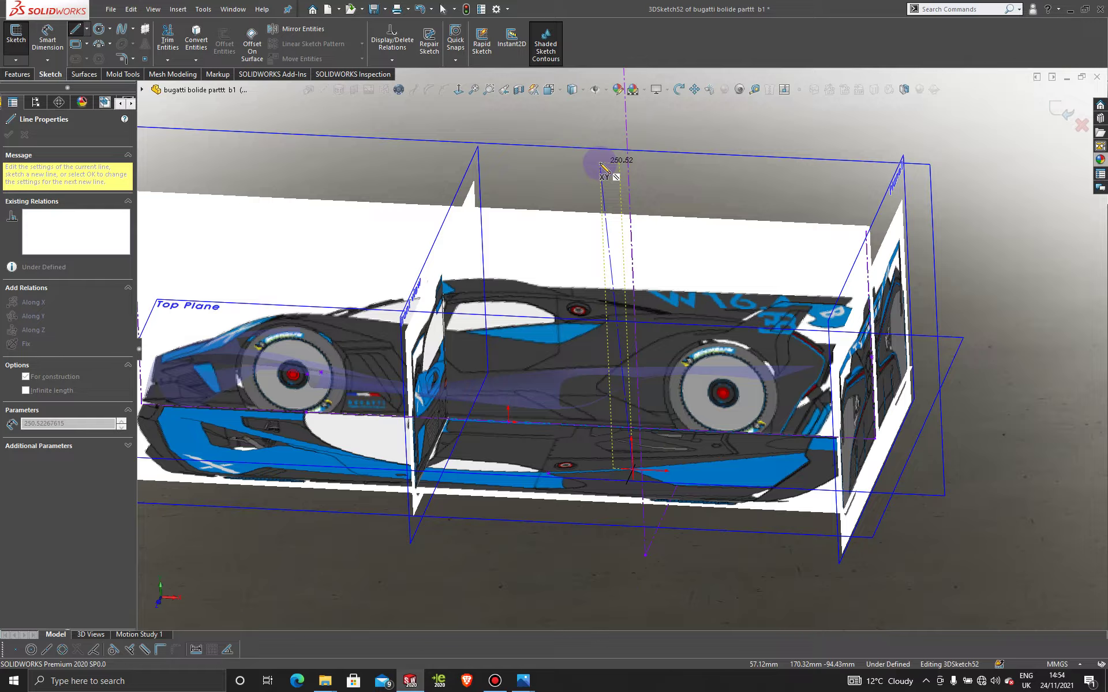
{"action": "key", "text": "Tab"}
{"action": "key", "text": "Tab"}
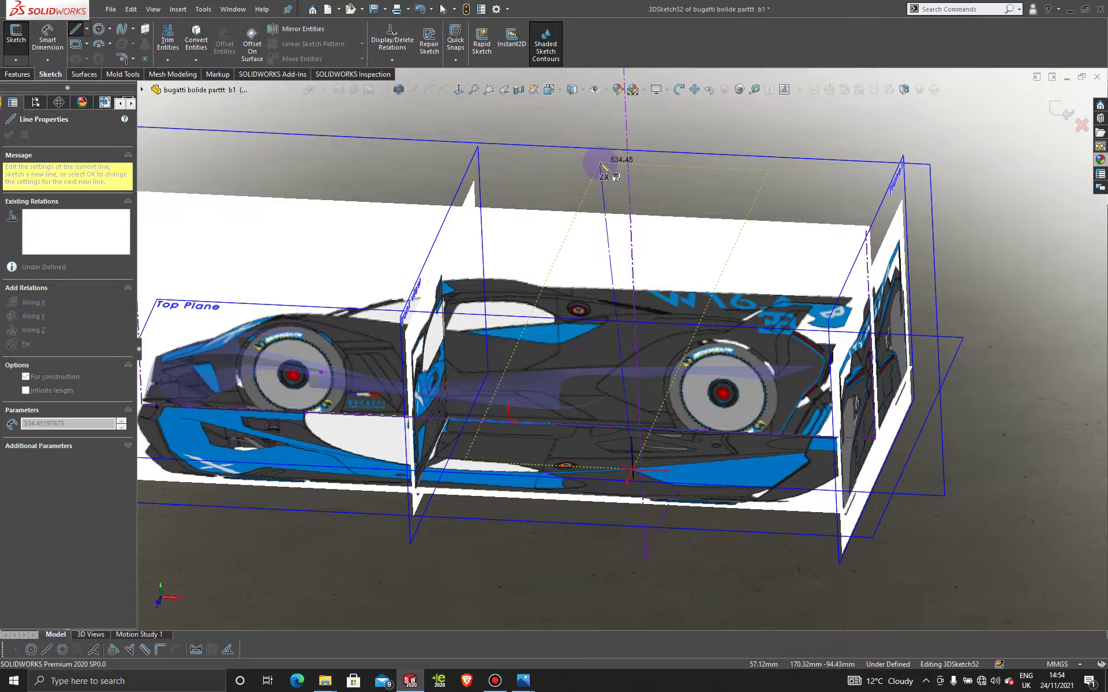
{"action": "key", "text": "Tab"}
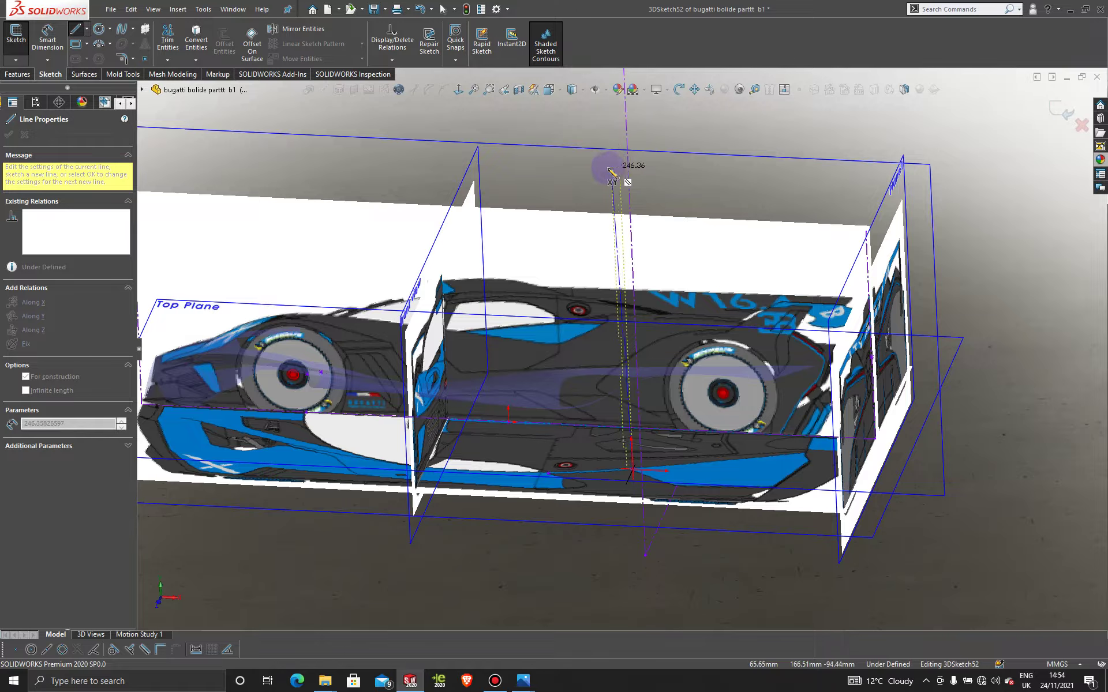
{"action": "left_click", "coordinate": [623, 172]}
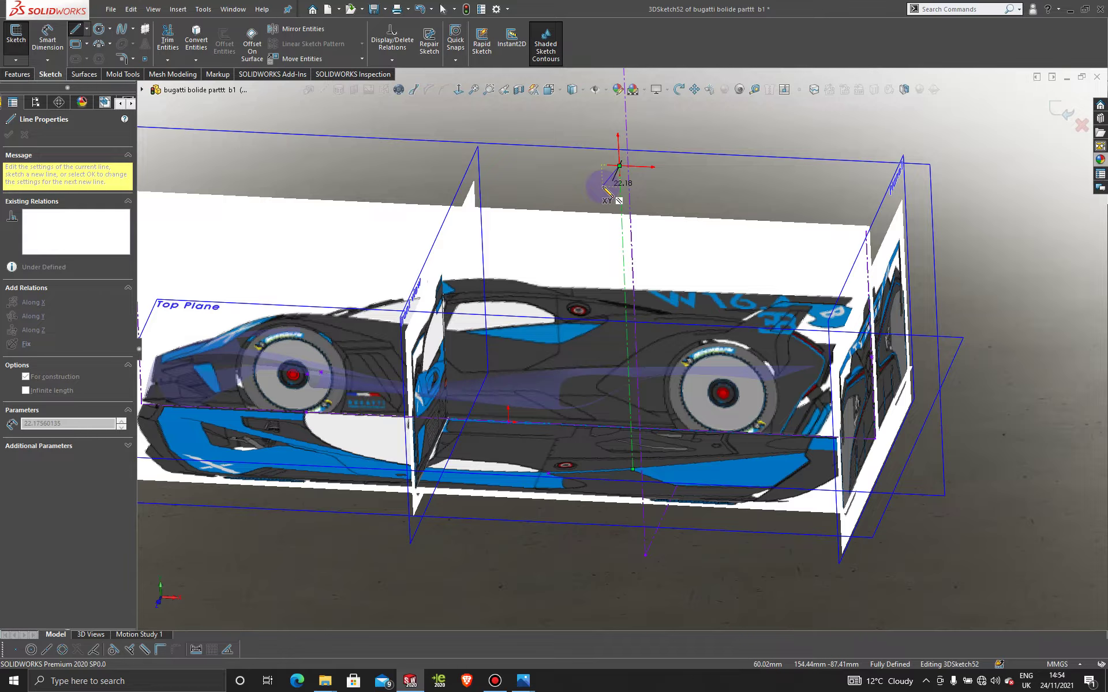
{"action": "key", "text": "Escape"}
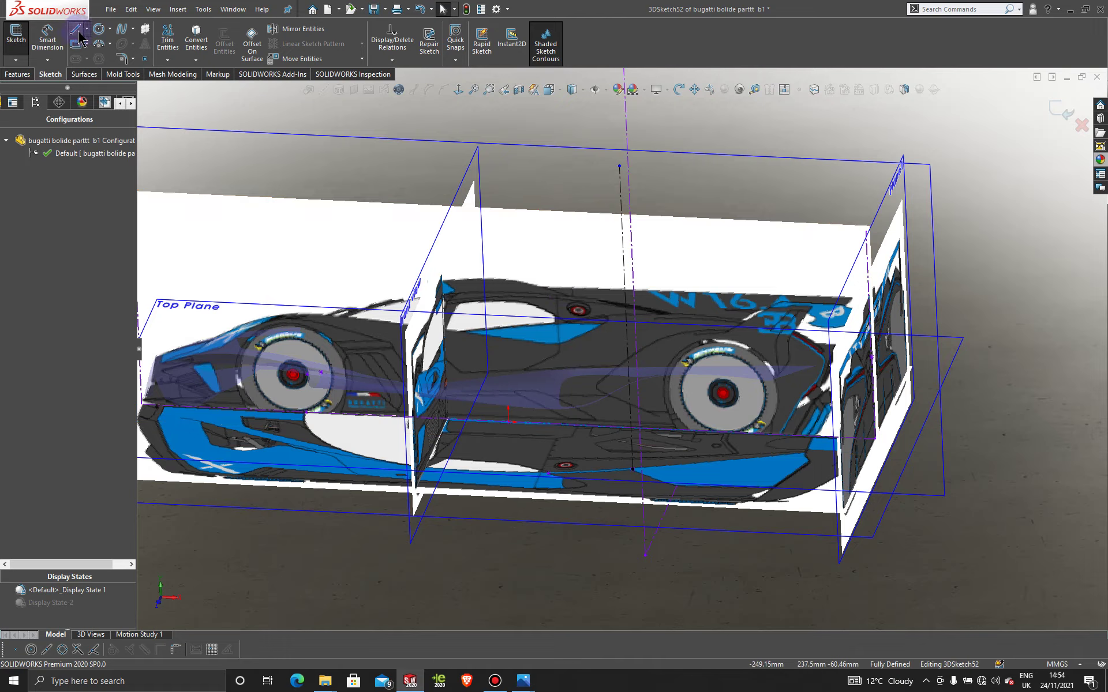
Draw a second vertical centerline from the lower body point above the car and exit 3DSketch52.
{"action": "left_click", "coordinate": [87, 29]}
{"action": "left_click", "coordinate": [98, 55]}
{"action": "scroll", "coordinate": [553, 480], "scroll_direction": "down", "scroll_amount": 5}
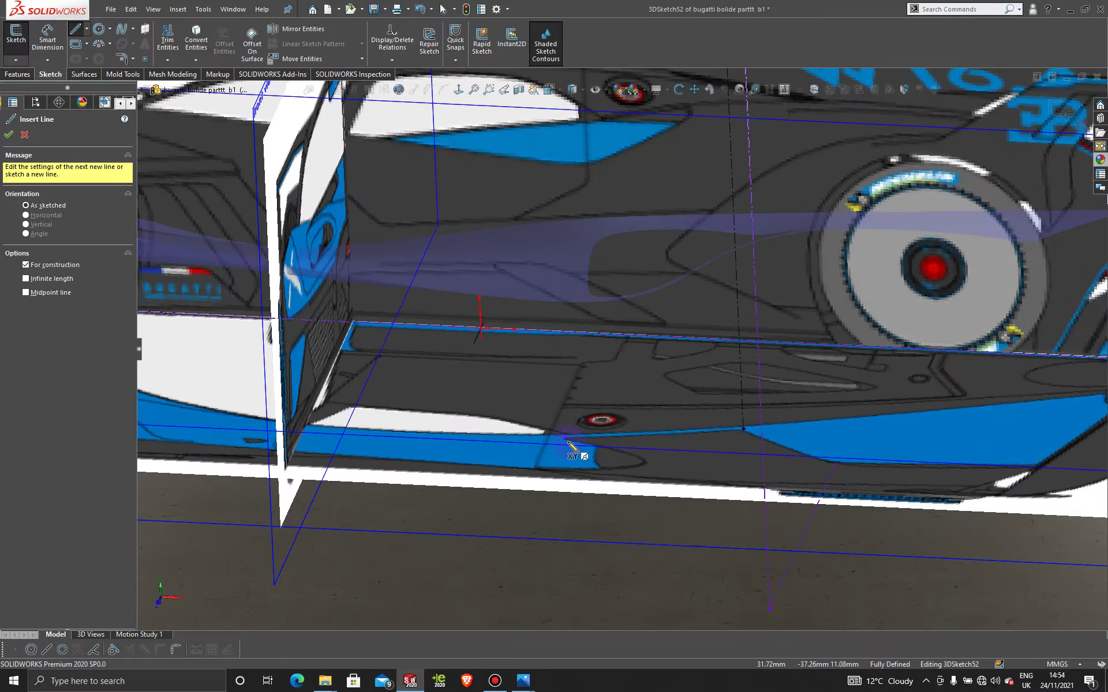
{"action": "left_click", "coordinate": [566, 438]}
{"action": "scroll", "coordinate": [630, 401], "scroll_direction": "up", "scroll_amount": 6}
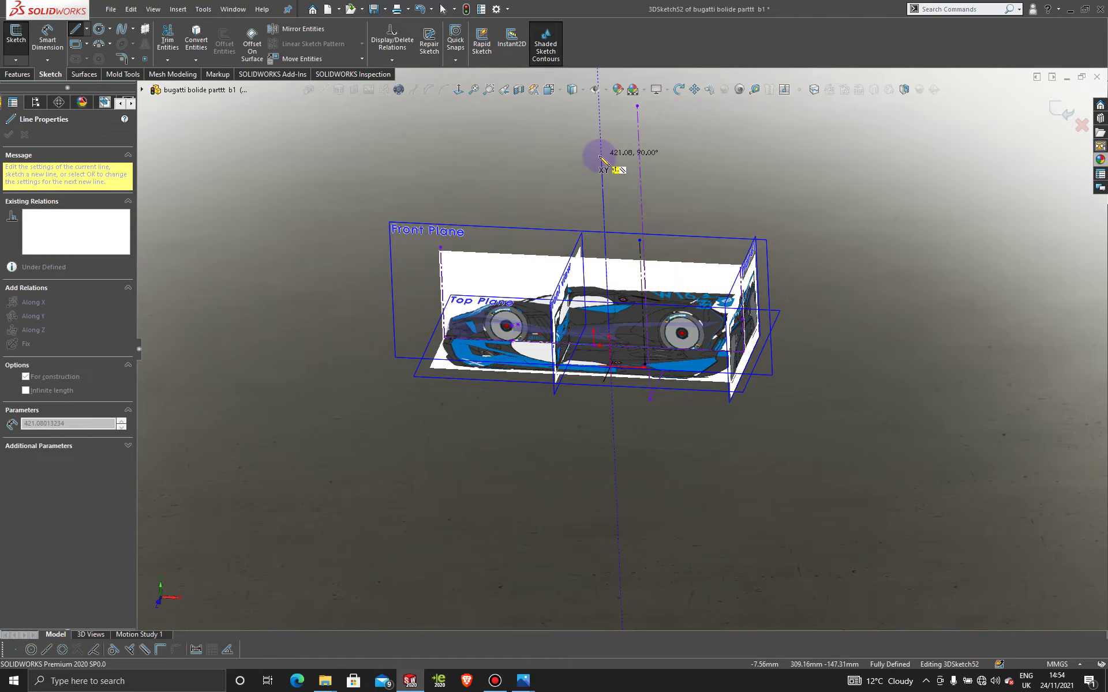
{"action": "left_click", "coordinate": [601, 158]}
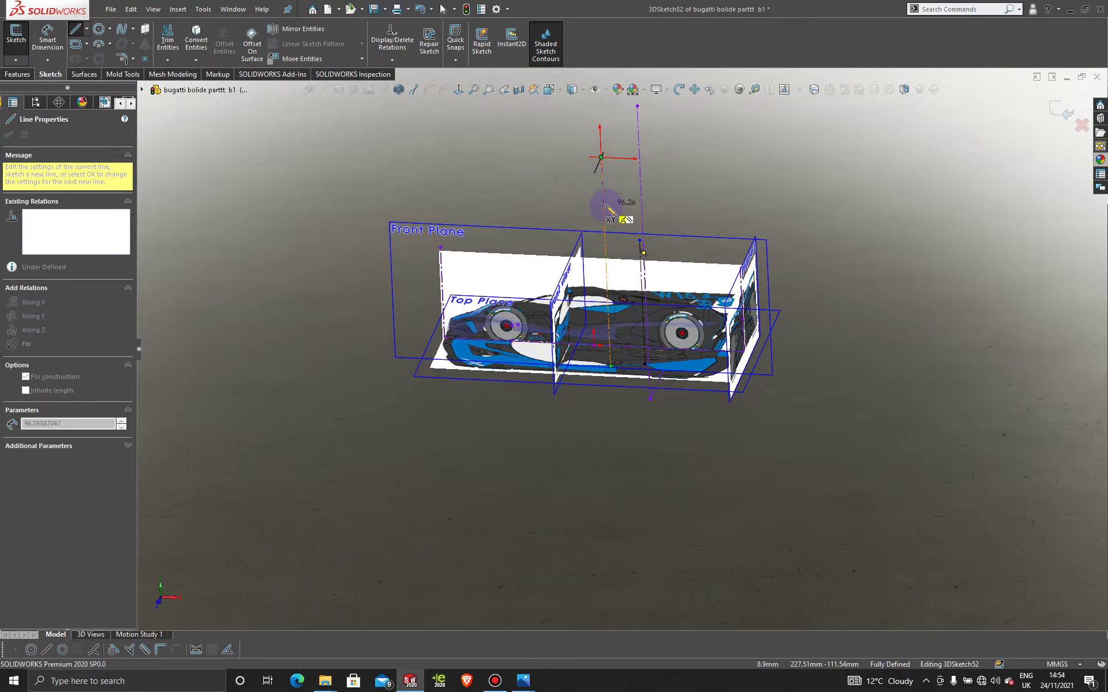
{"action": "key", "text": "Escape"}
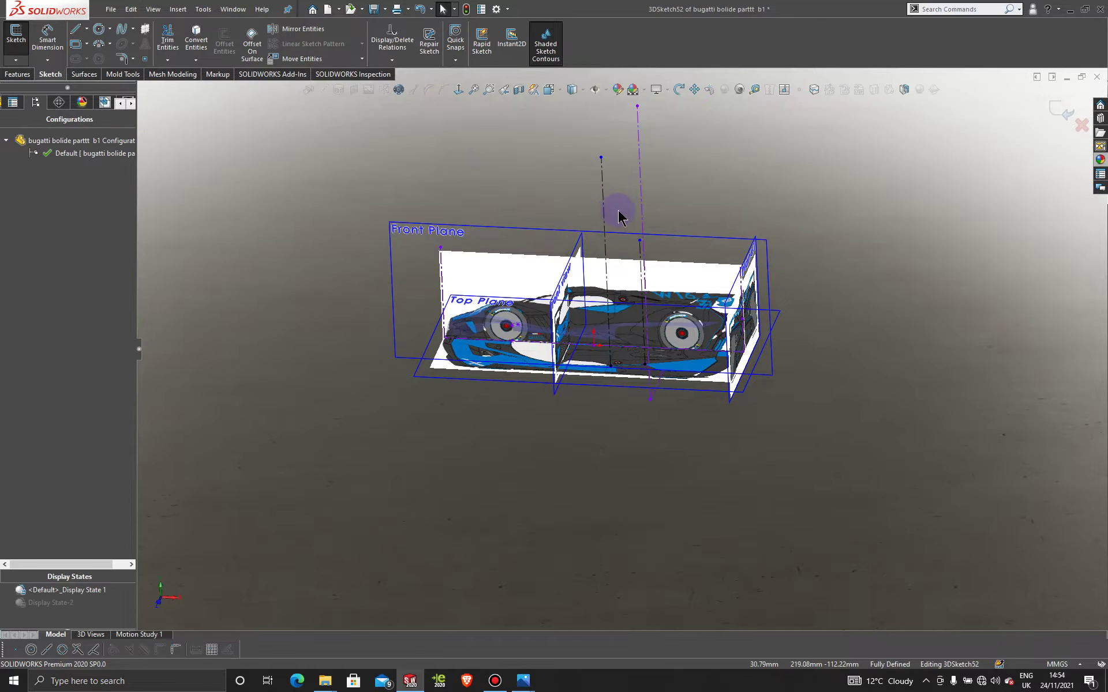
{"action": "scroll", "coordinate": [619, 215], "scroll_direction": "up", "scroll_amount": 5}
{"action": "scroll", "coordinate": [621, 410], "scroll_direction": "down", "scroll_amount": 5}
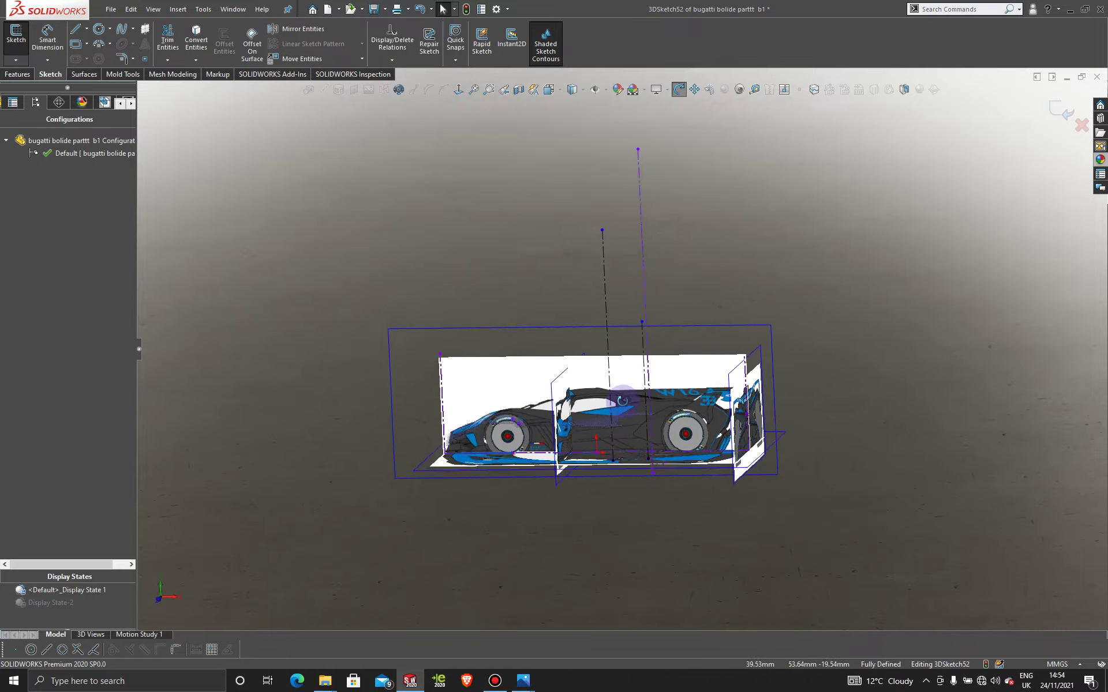
{"action": "left_click", "coordinate": [1056, 114]}
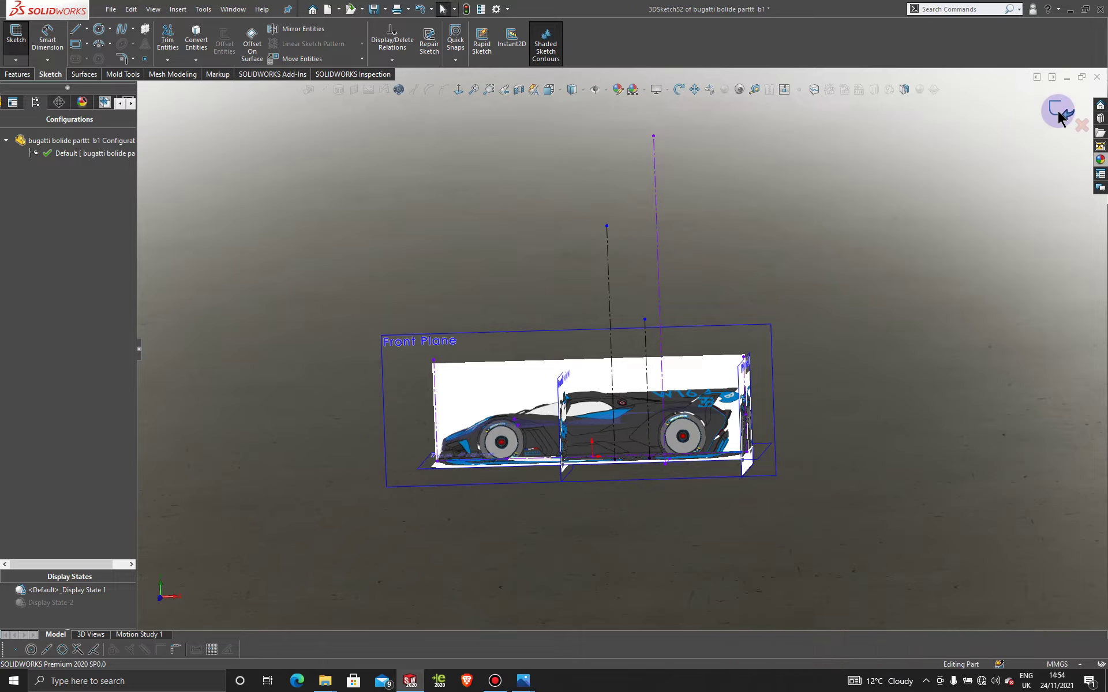
Face the Front Plane Normal To and start a new 3D sketch with the Point tool.
{"action": "left_click", "coordinate": [486, 343]}
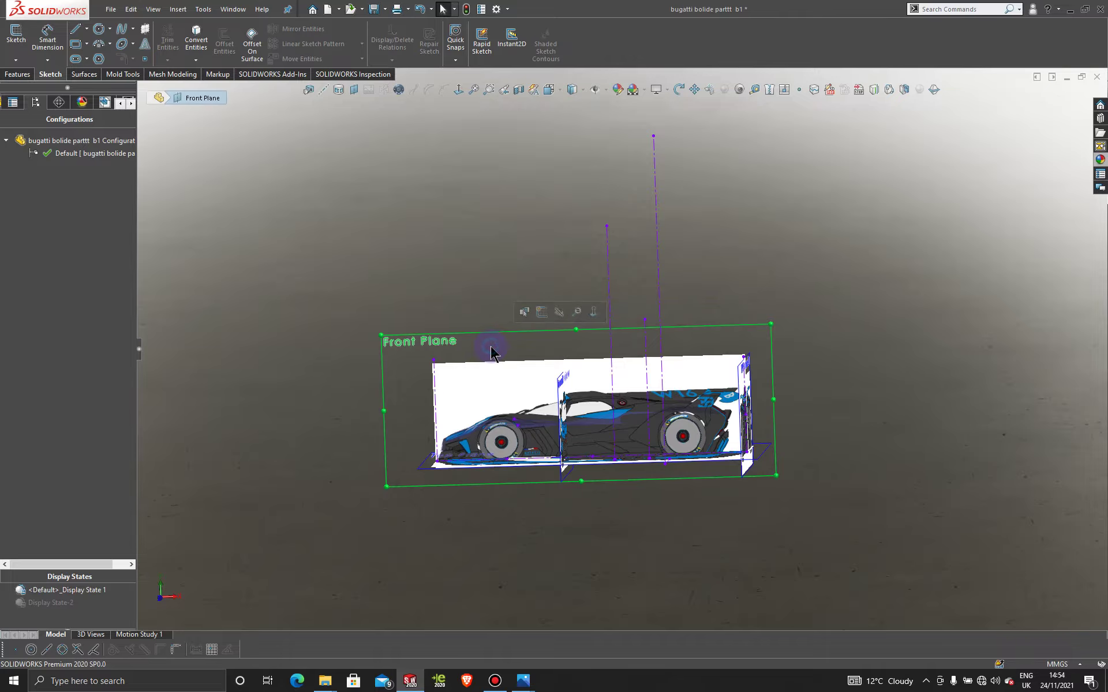
{"action": "left_click", "coordinate": [458, 89]}
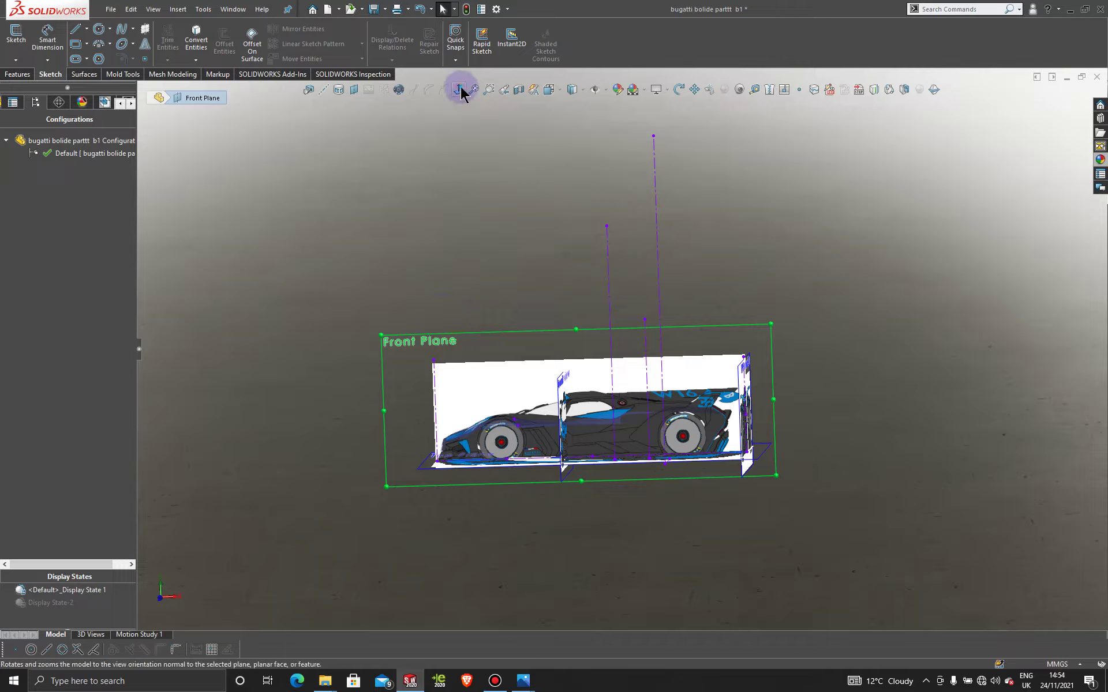
{"action": "scroll", "coordinate": [697, 470], "scroll_direction": "down", "scroll_amount": 6}
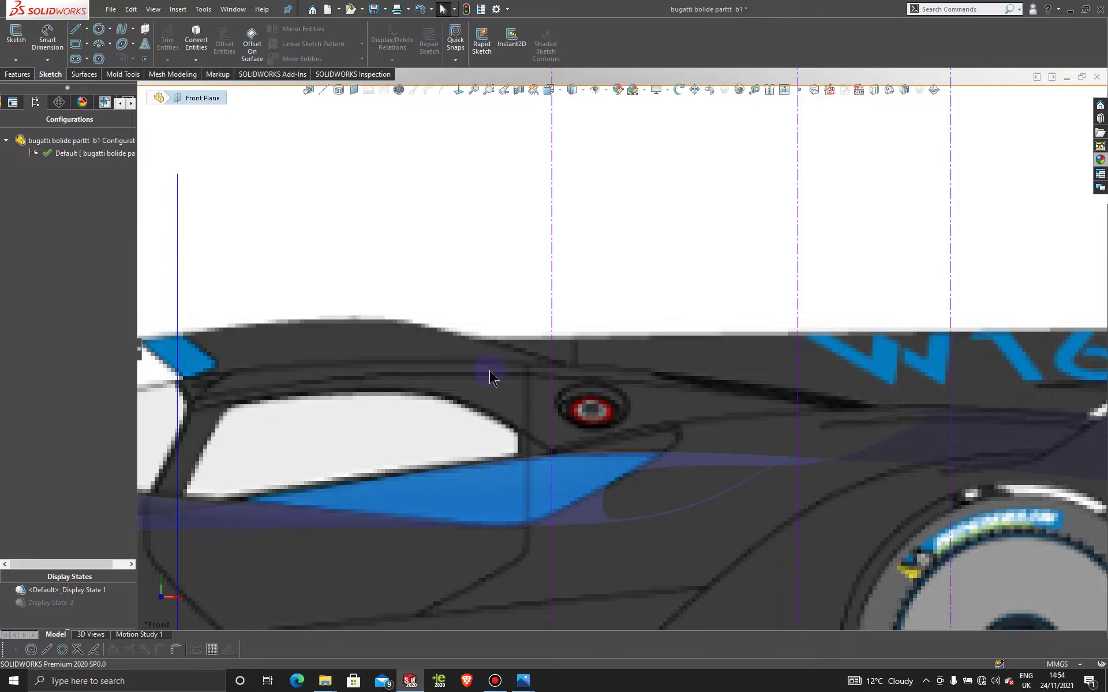
{"action": "left_click", "coordinate": [16, 60]}
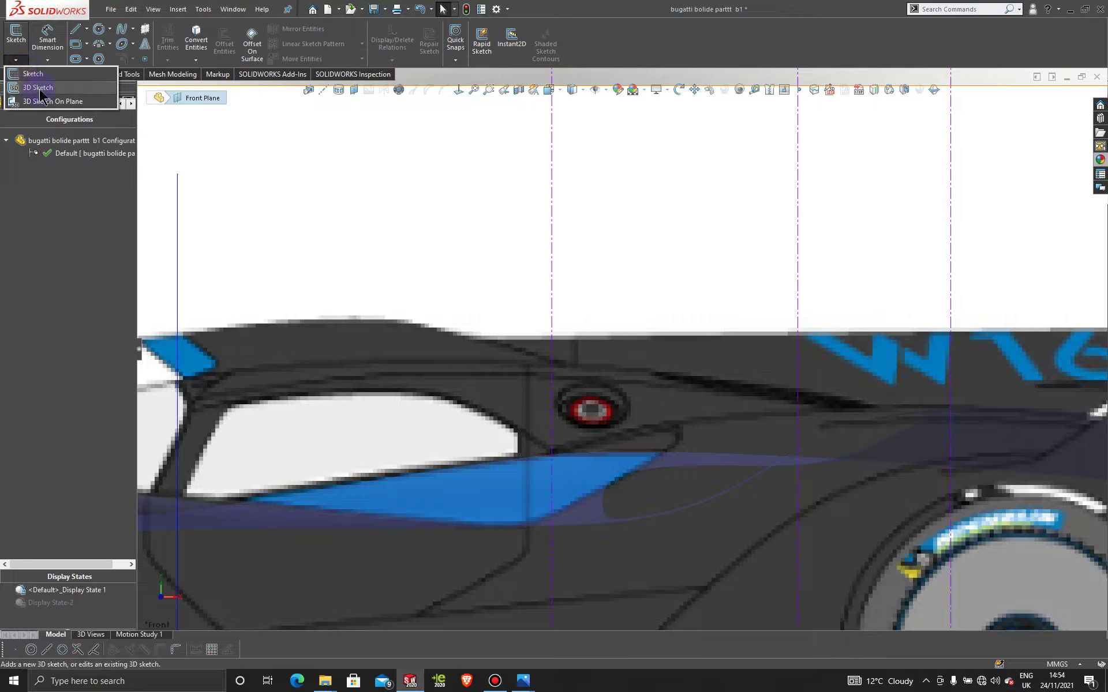
{"action": "left_click", "coordinate": [38, 85]}
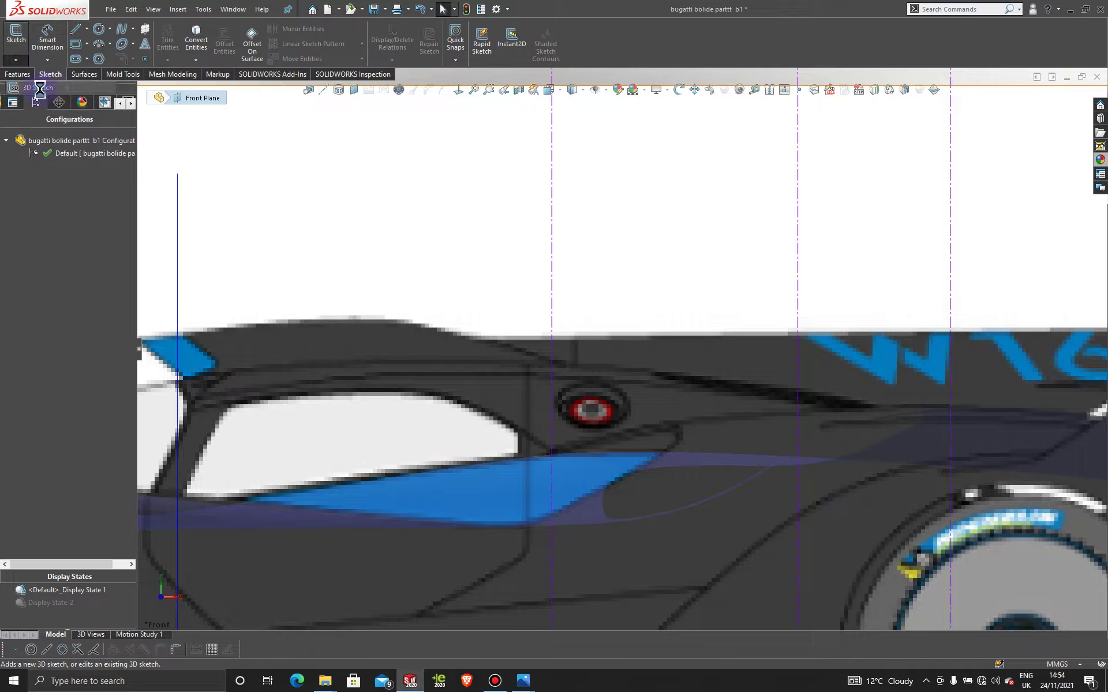
{"action": "left_click", "coordinate": [147, 60]}
{"action": "scroll", "coordinate": [750, 484], "scroll_direction": "down", "scroll_amount": 3}
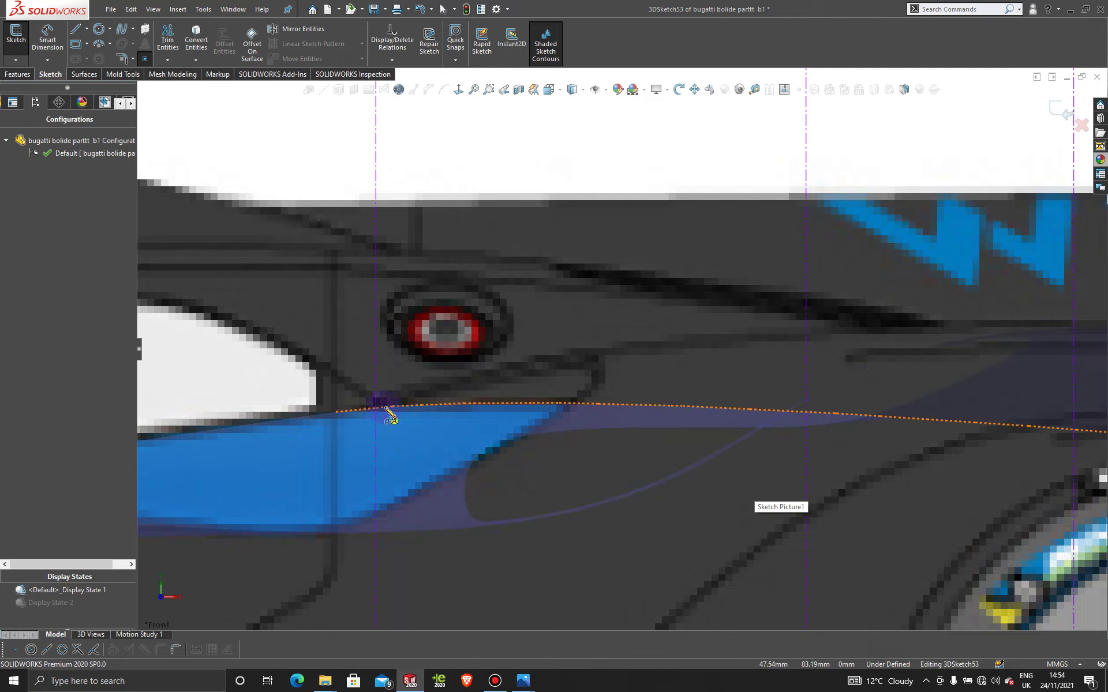
{"action": "scroll", "coordinate": [383, 407], "scroll_direction": "down", "scroll_amount": 4}
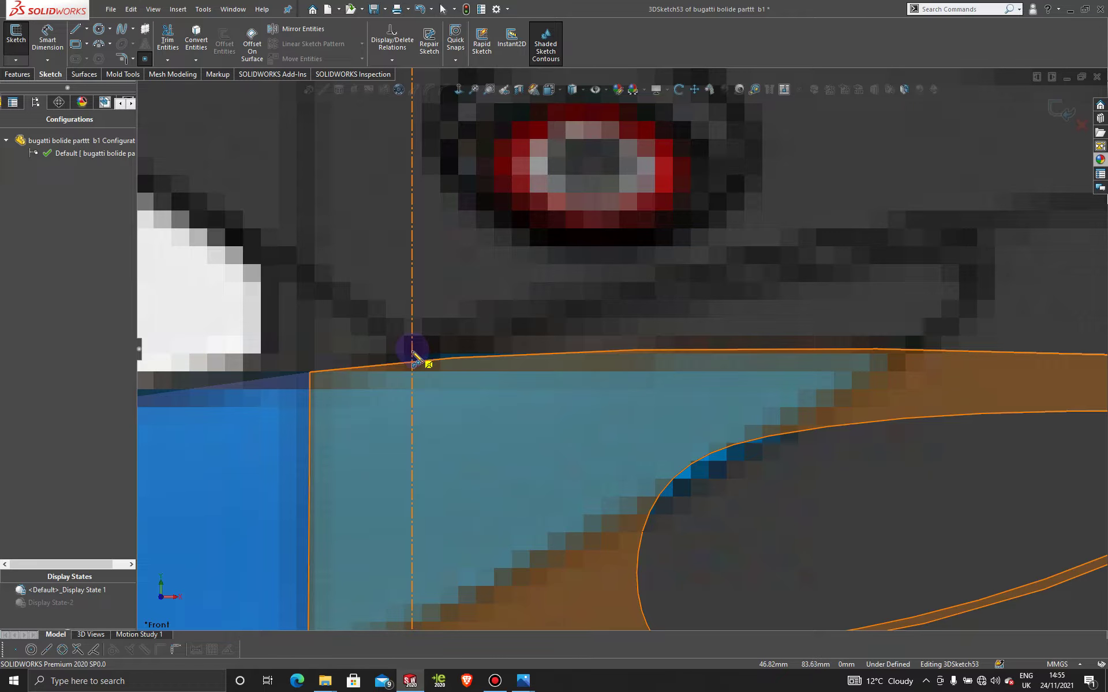
Place points where the intake curve meets the front and rear guide lines, then exit the sketch.
{"action": "left_click", "coordinate": [413, 359]}
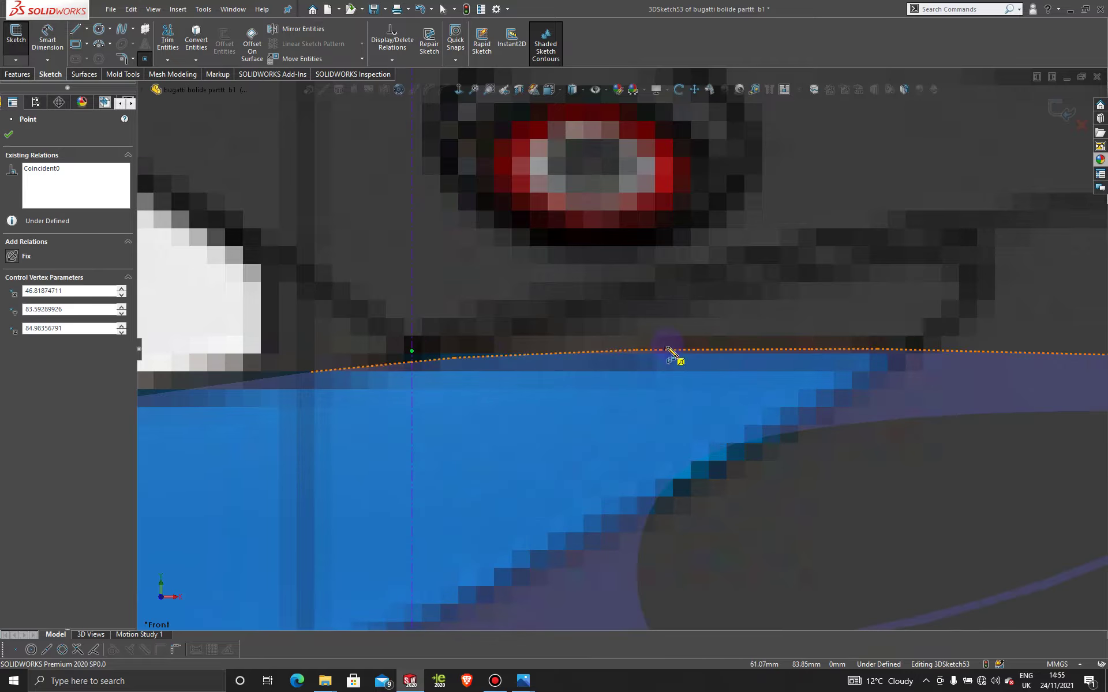
{"action": "scroll", "coordinate": [667, 354], "scroll_direction": "up", "scroll_amount": 2}
{"action": "scroll", "coordinate": [665, 344], "scroll_direction": "up", "scroll_amount": 2}
{"action": "scroll", "coordinate": [858, 350], "scroll_direction": "down", "scroll_amount": 3}
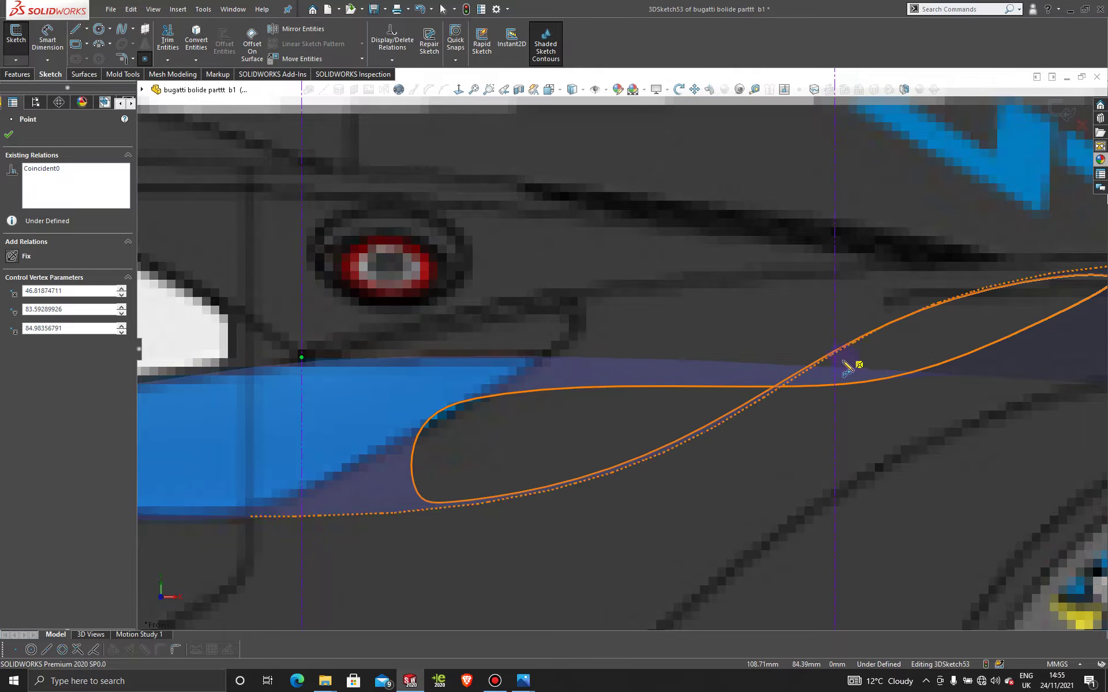
{"action": "scroll", "coordinate": [851, 365], "scroll_direction": "down", "scroll_amount": 3}
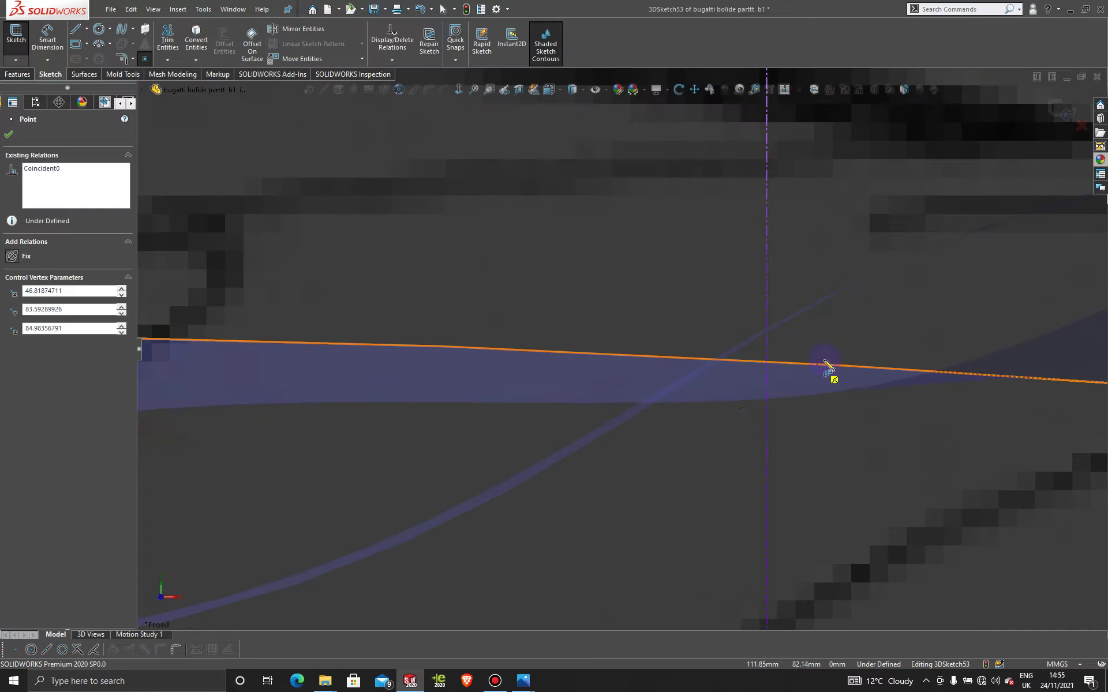
{"action": "left_click", "coordinate": [769, 356]}
{"action": "scroll", "coordinate": [790, 362], "scroll_direction": "up", "scroll_amount": 5}
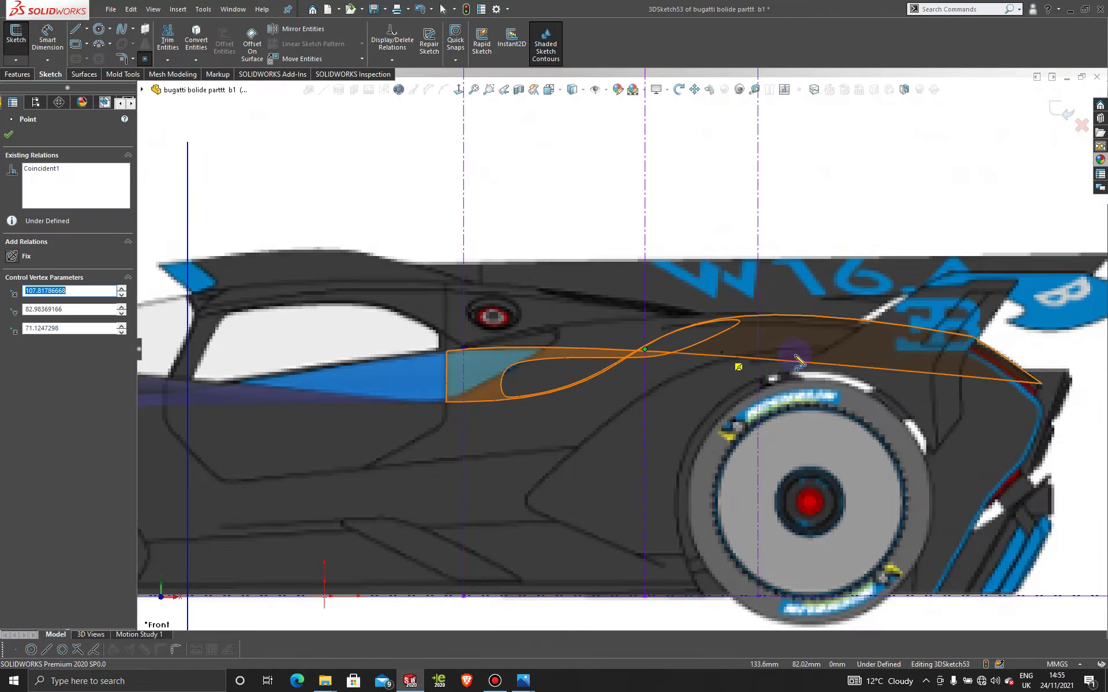
{"action": "scroll", "coordinate": [568, 346], "scroll_direction": "down", "scroll_amount": 2}
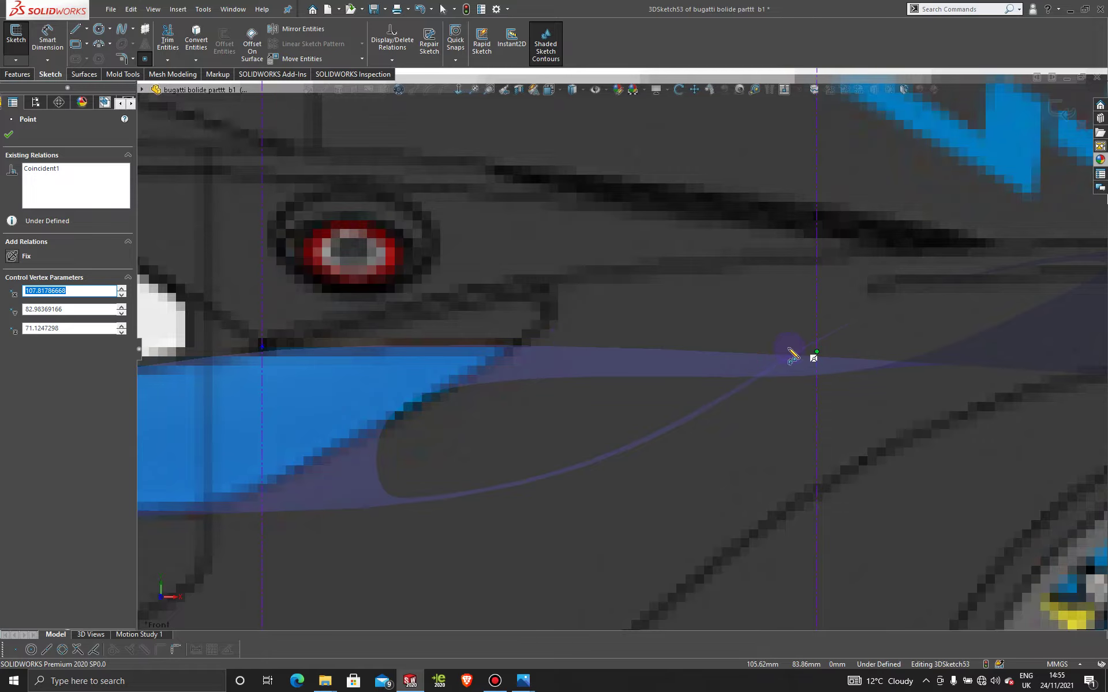
{"action": "scroll", "coordinate": [618, 350], "scroll_direction": "up", "scroll_amount": 2}
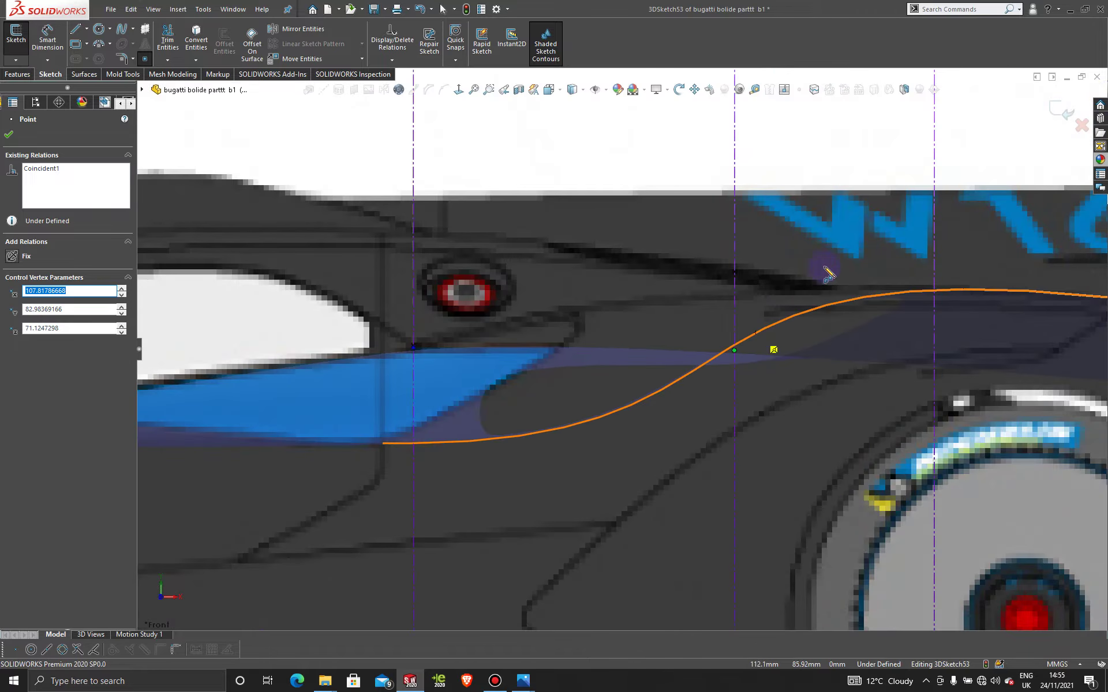
{"action": "left_click", "coordinate": [1063, 107]}
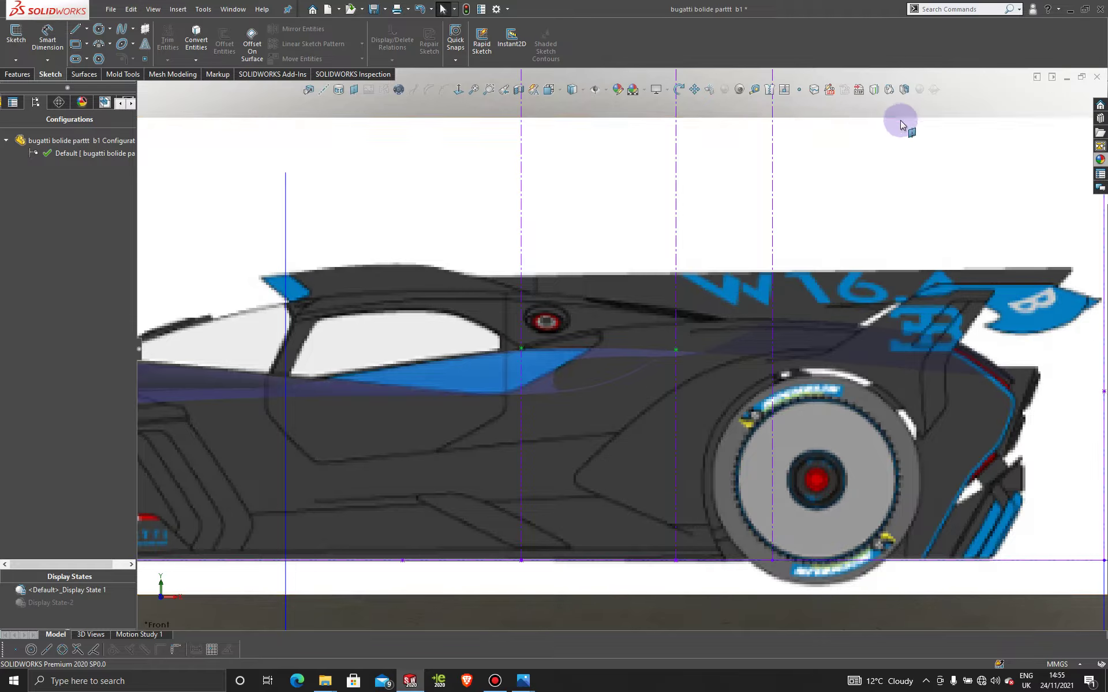
{"action": "scroll", "coordinate": [900, 120], "scroll_direction": "up", "scroll_amount": 3}
{"action": "scroll", "coordinate": [468, 272], "scroll_direction": "down", "scroll_amount": 4}
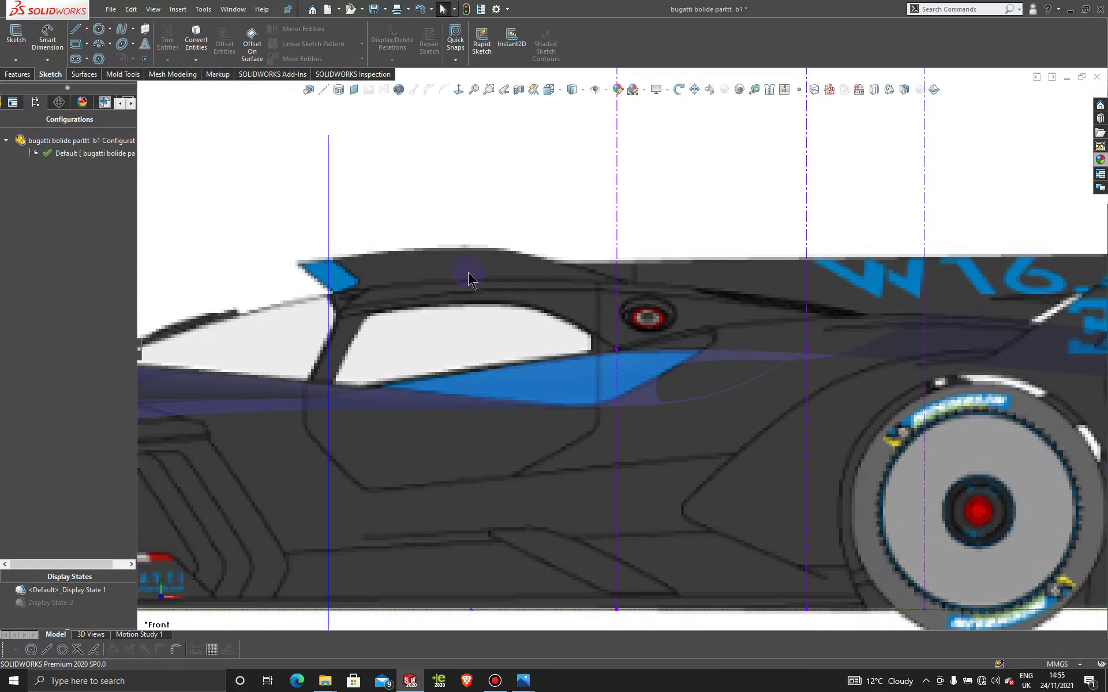
{"action": "scroll", "coordinate": [620, 369], "scroll_direction": "down", "scroll_amount": 6}
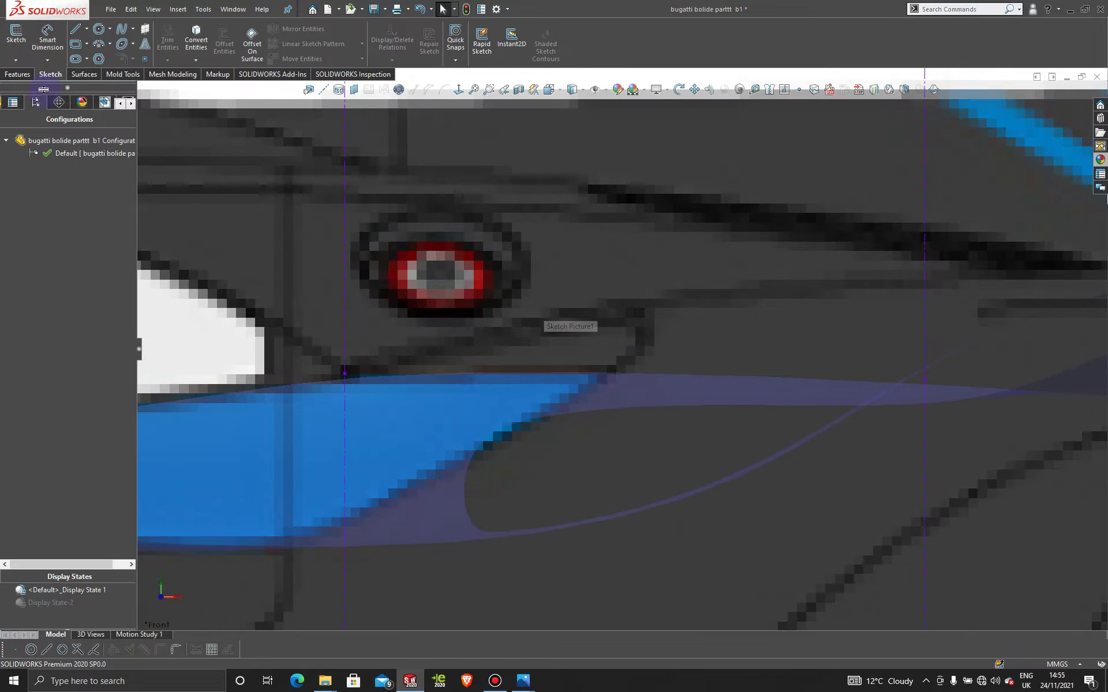
Start another 3D sketch and draw a spline from the first guide point to the rear guide line.
{"action": "left_click", "coordinate": [15, 59]}
{"action": "left_click", "coordinate": [32, 86]}
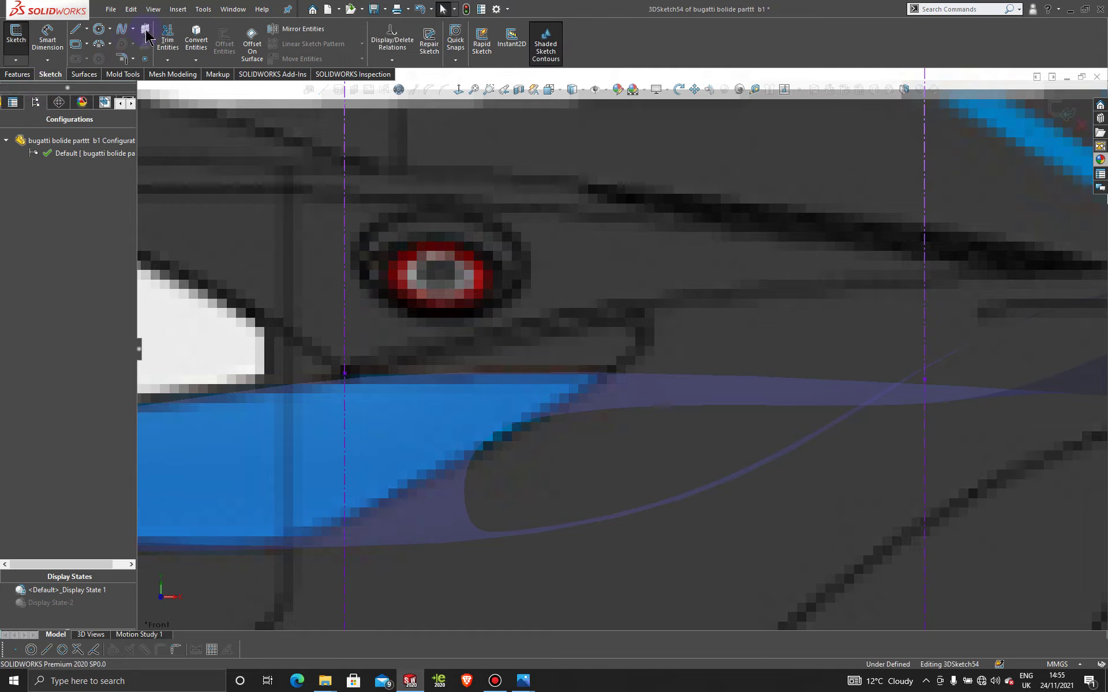
{"action": "left_click", "coordinate": [122, 29]}
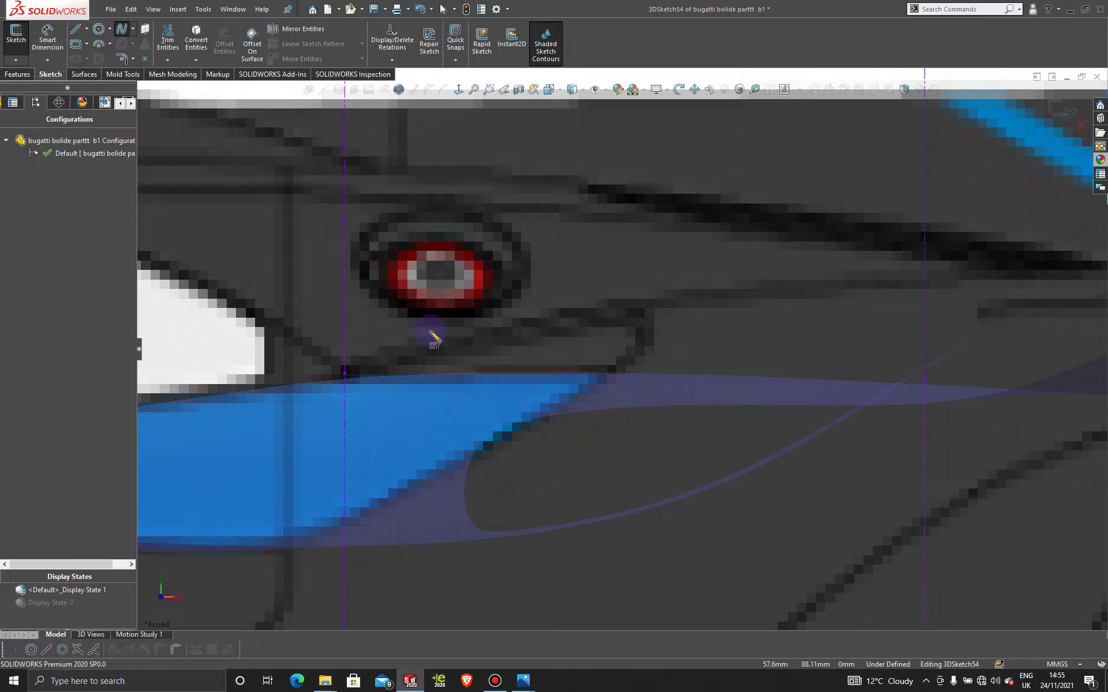
{"action": "left_click", "coordinate": [347, 374]}
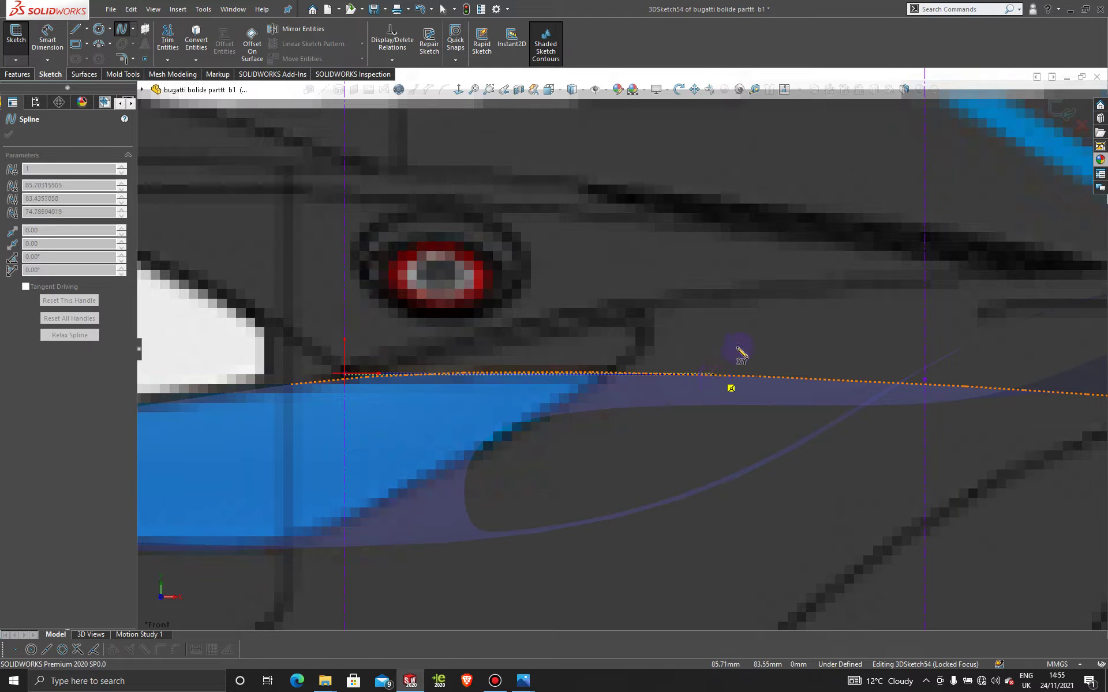
{"action": "left_click", "coordinate": [925, 379]}
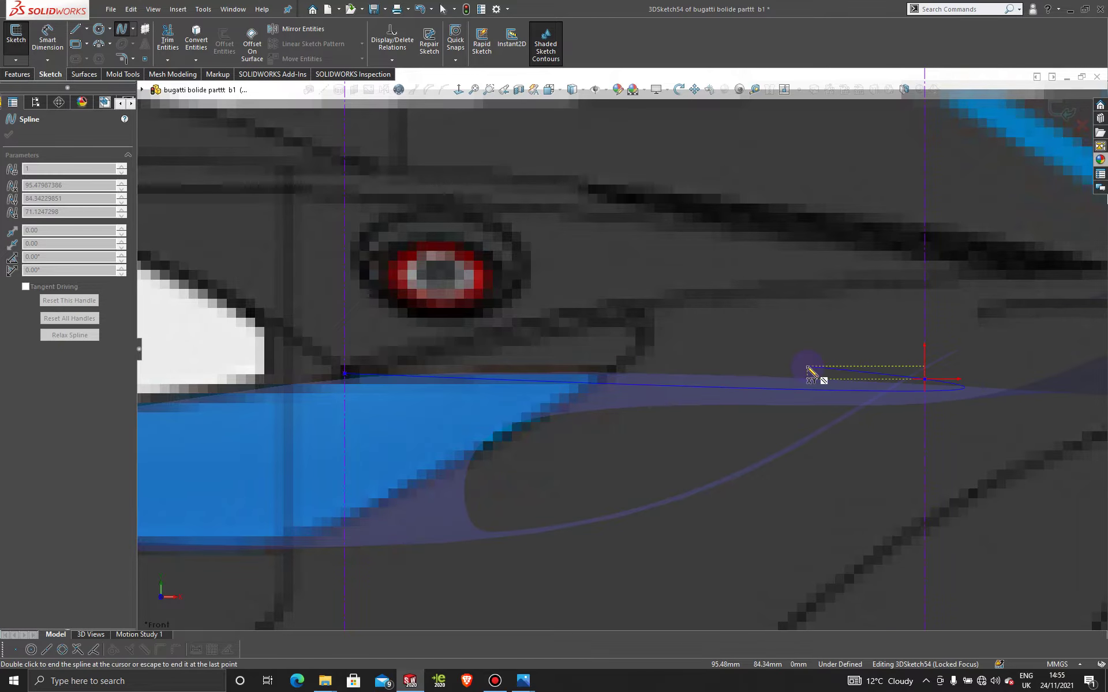
{"action": "key", "text": "Escape"}
{"action": "scroll", "coordinate": [584, 403], "scroll_direction": "down", "scroll_amount": 2}
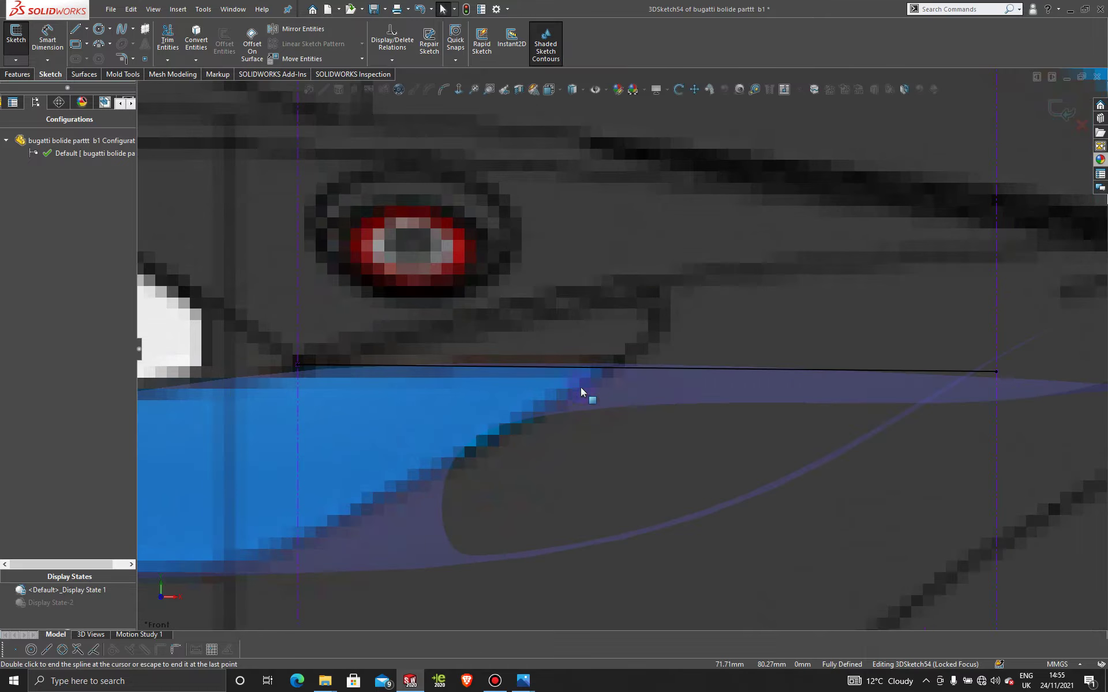
Drag the spline's start tangent upward so it follows the intake edge.
{"action": "left_click", "coordinate": [594, 368]}
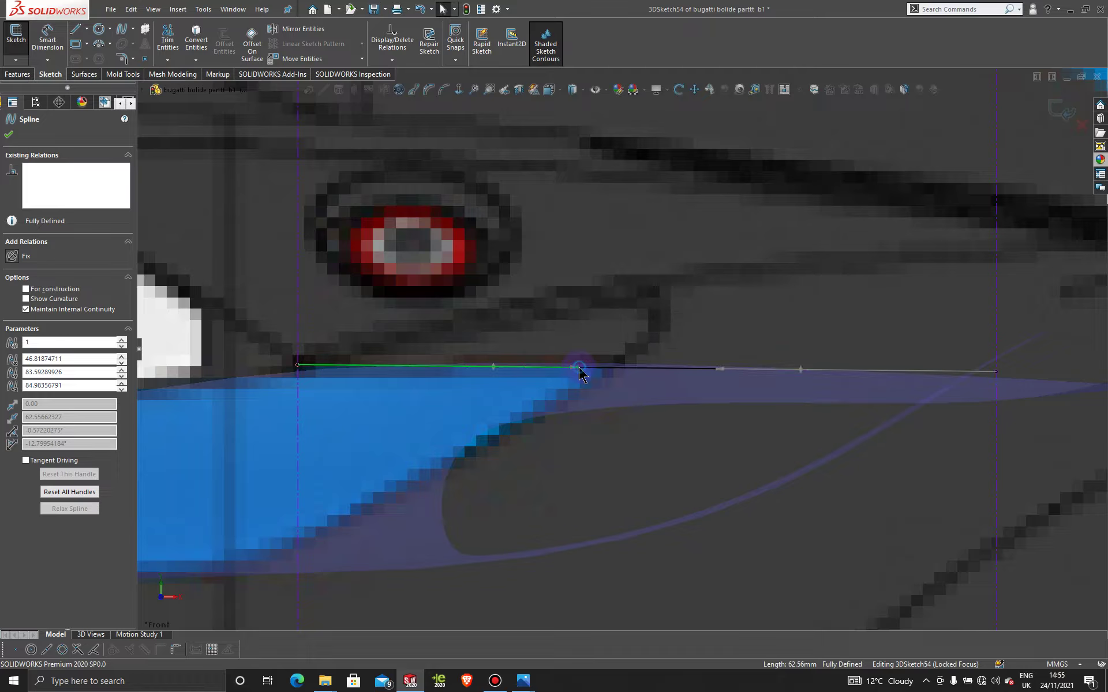
{"action": "left_click_drag", "start_coordinate": [578, 372], "coordinate": [490, 359]}
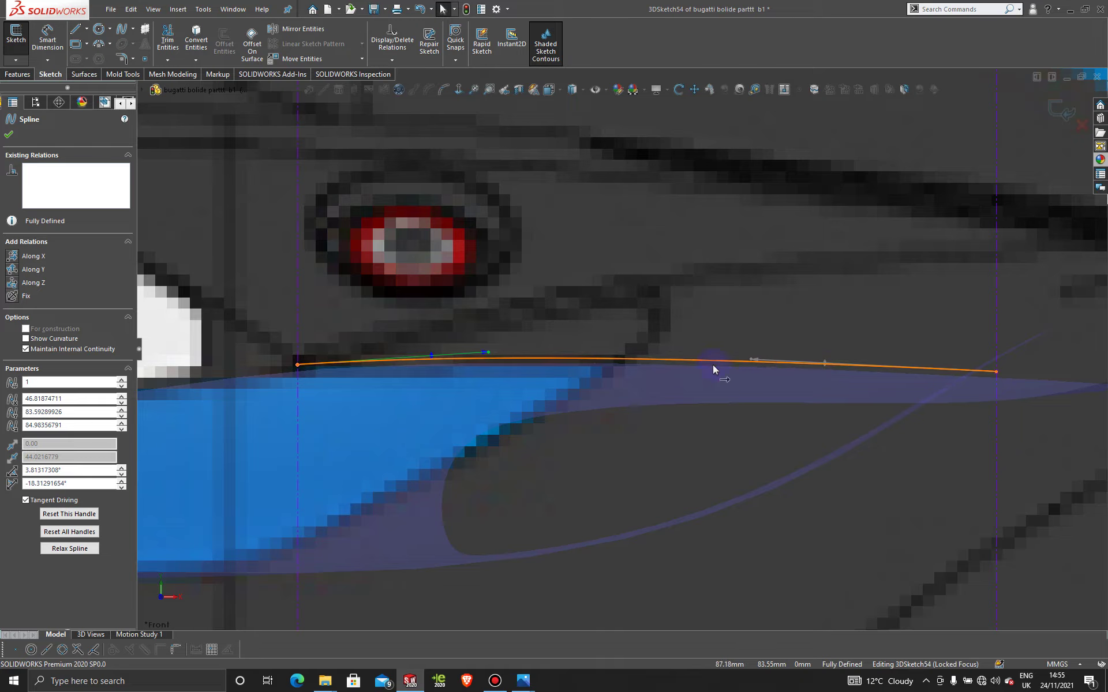
{"action": "left_click_drag", "start_coordinate": [490, 353], "coordinate": [461, 350]}
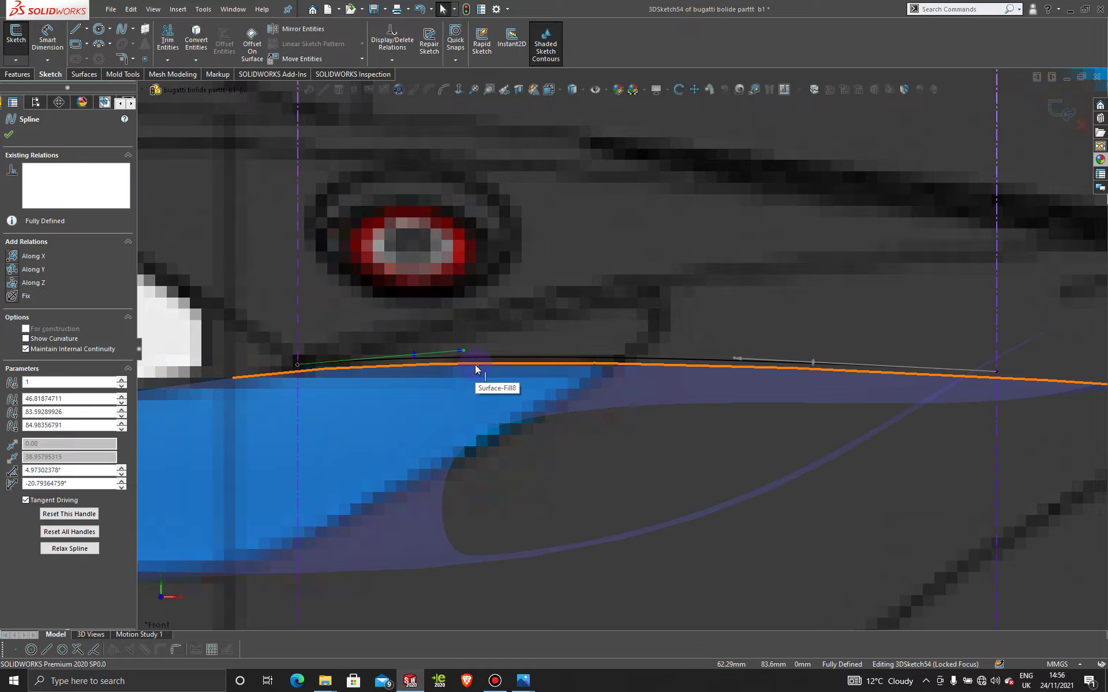
{"action": "scroll", "coordinate": [767, 353], "scroll_direction": "up", "scroll_amount": 10}
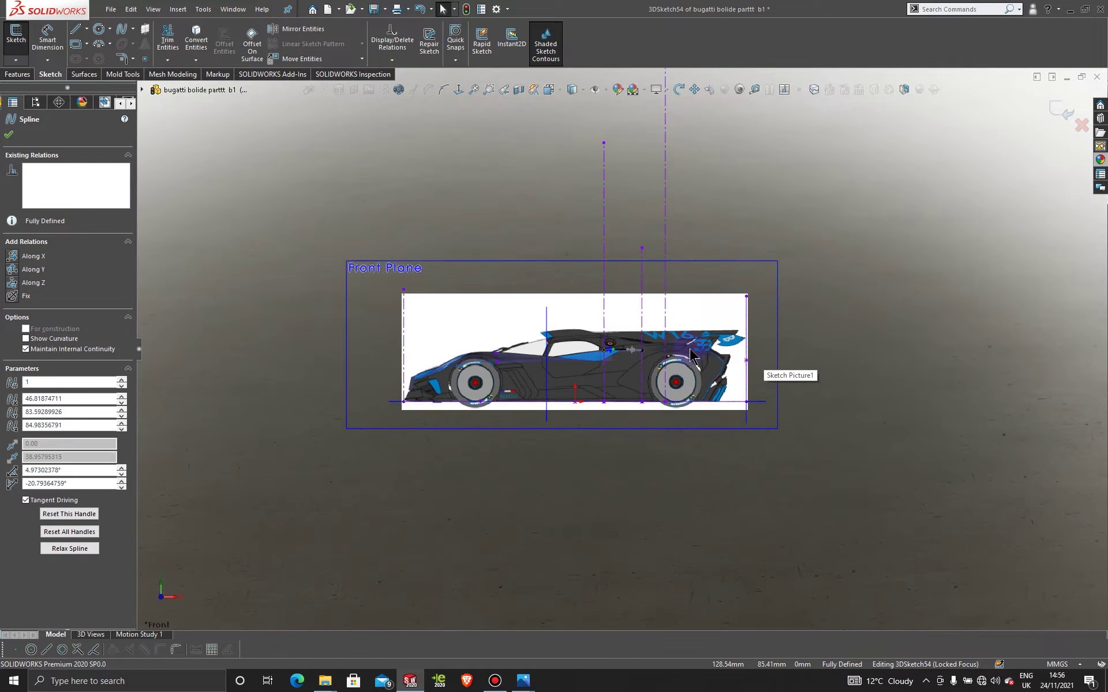
{"action": "mouse_move", "coordinate": [692, 357]}
{"action": "middle_mouse_down"}
{"action": "mouse_move", "coordinate": [569, 465]}
{"action": "mouse_move", "coordinate": [607, 393]}
{"action": "middle_mouse_up"}
{"action": "key", "text": "Escape"}
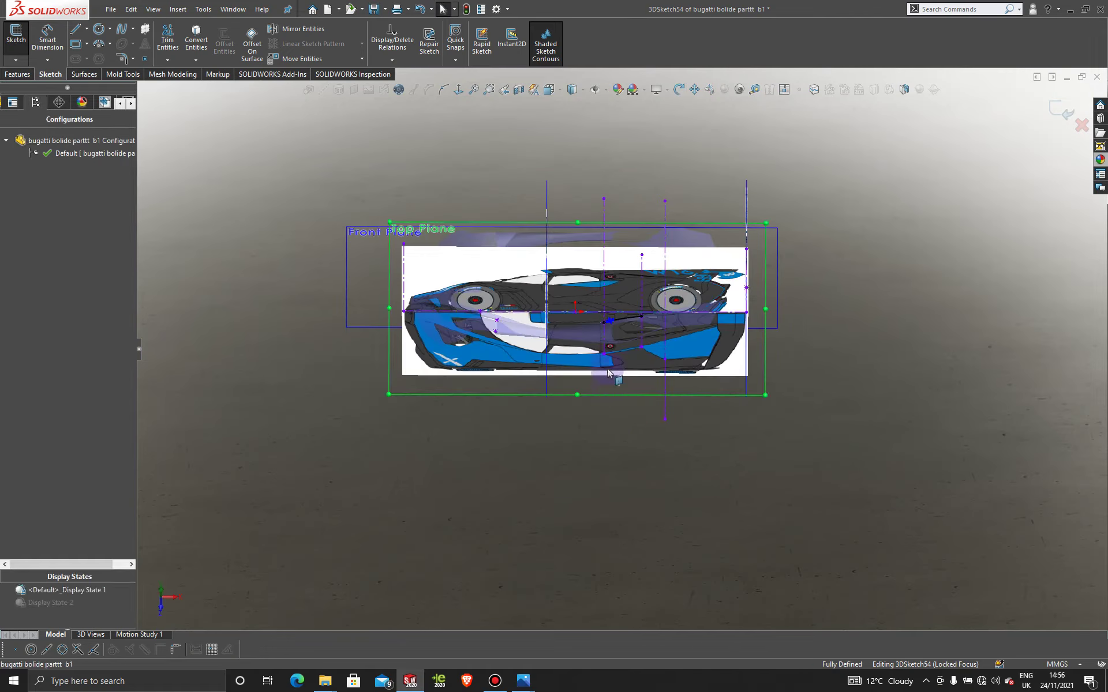
In the top view, flatten the spline's end tangent and shift point 2 to fit the blueprint edge.
{"action": "left_click", "coordinate": [458, 90]}
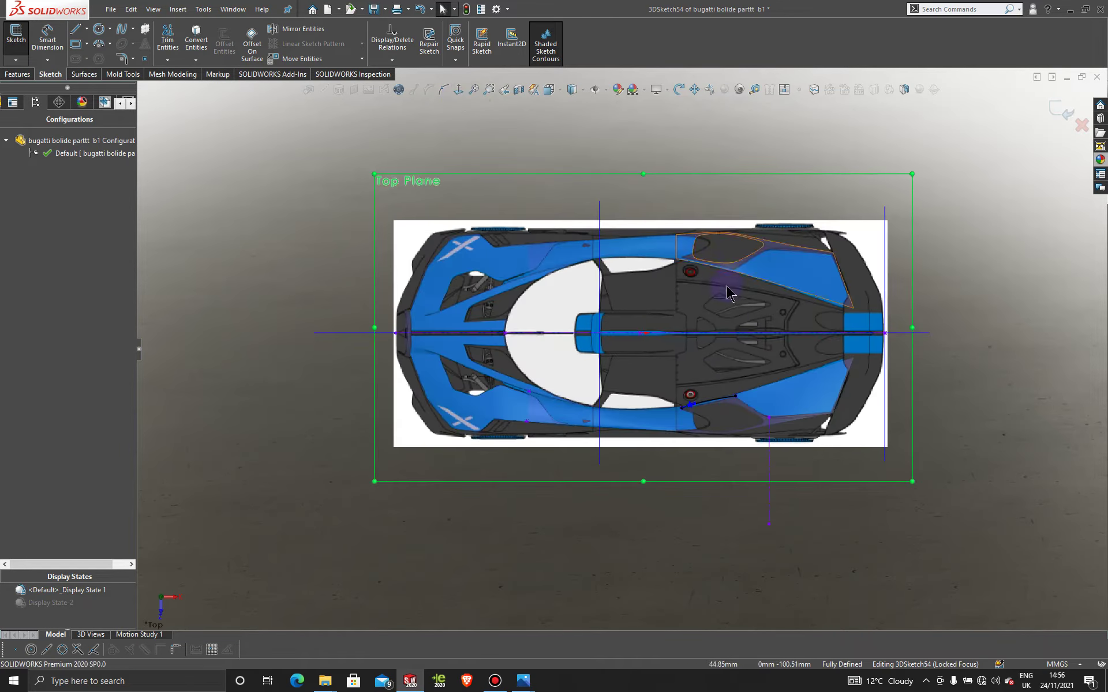
{"action": "scroll", "coordinate": [719, 375], "scroll_direction": "down", "scroll_amount": 10}
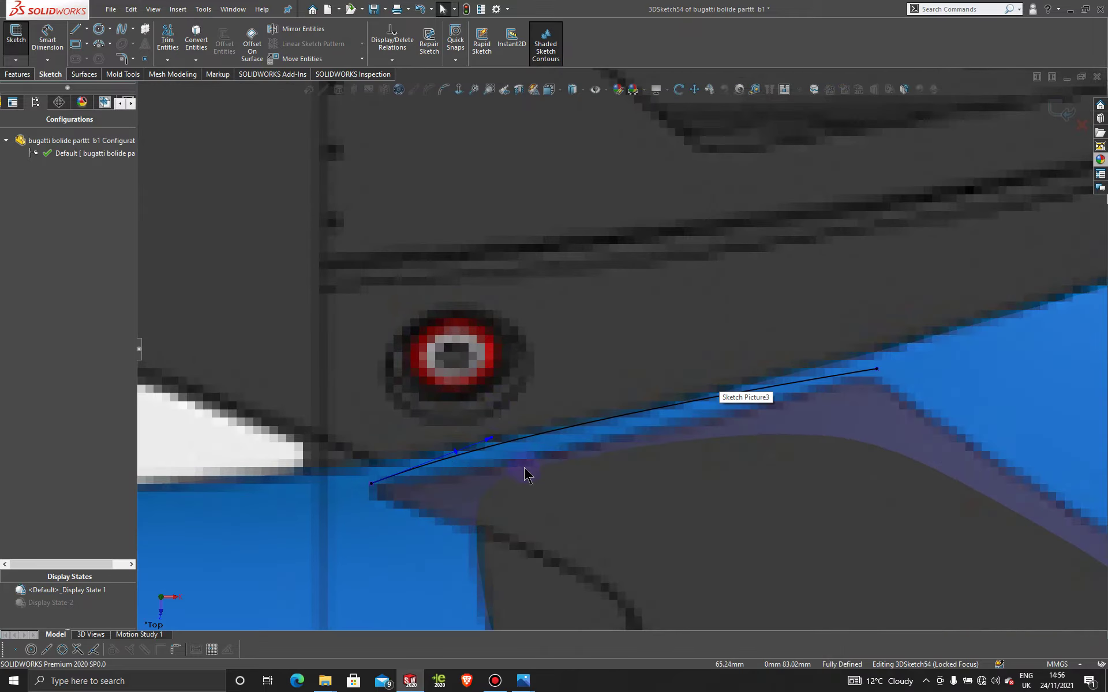
{"action": "scroll", "coordinate": [552, 455], "scroll_direction": "up", "scroll_amount": 3}
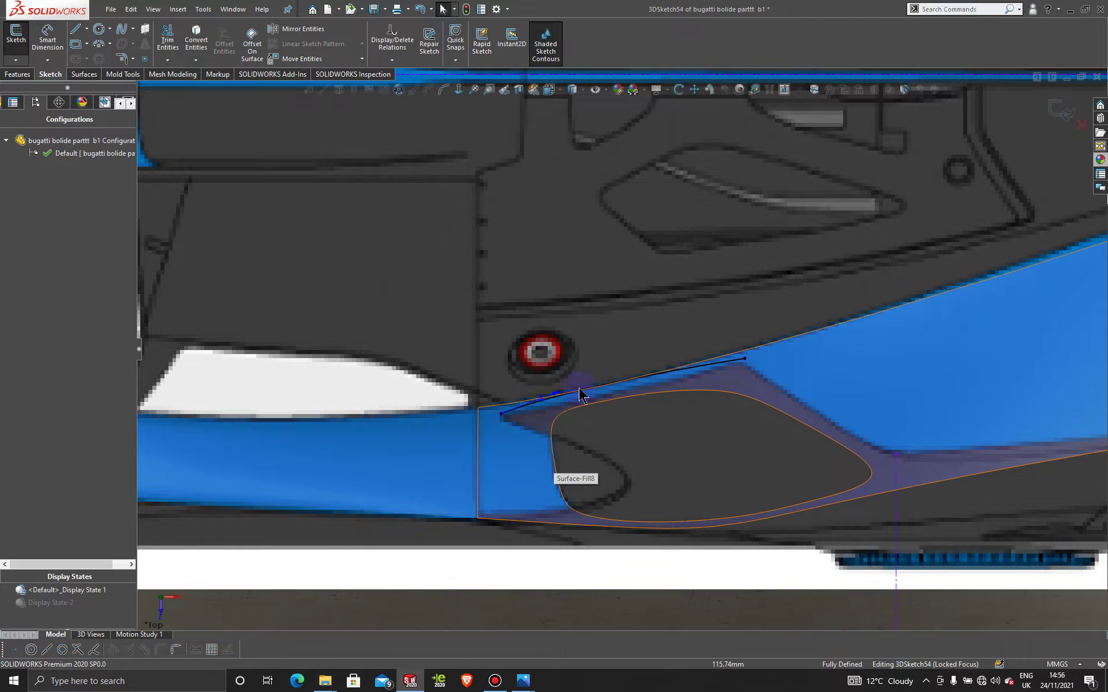
{"action": "left_click", "coordinate": [568, 401]}
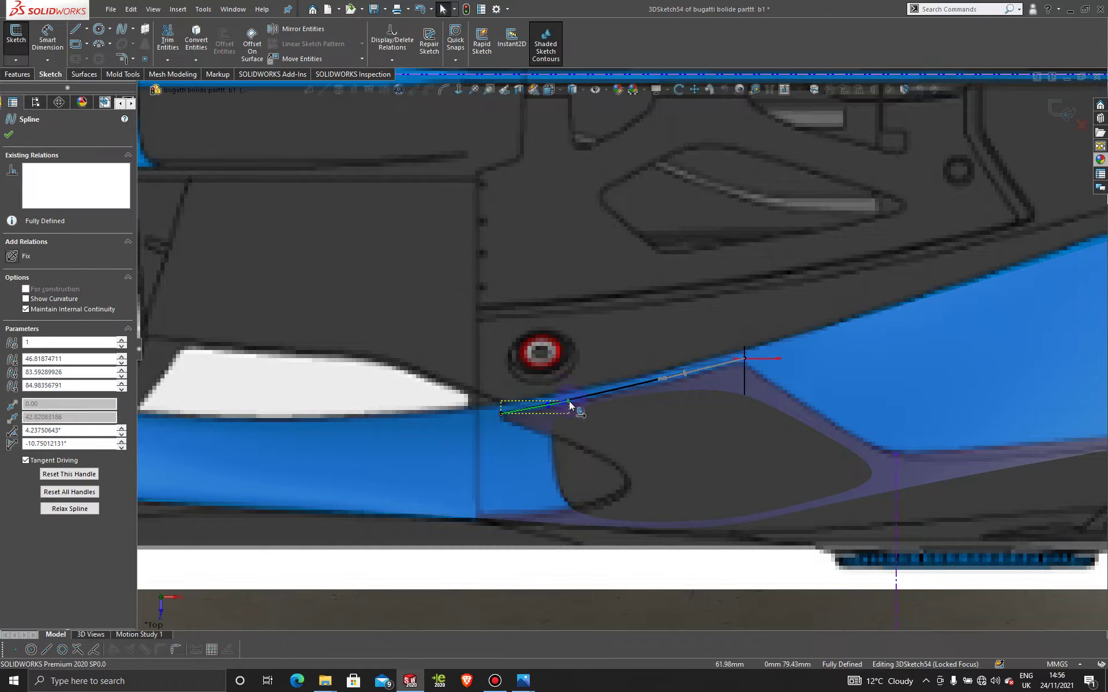
{"action": "left_click_drag", "start_coordinate": [568, 400], "coordinate": [572, 404]}
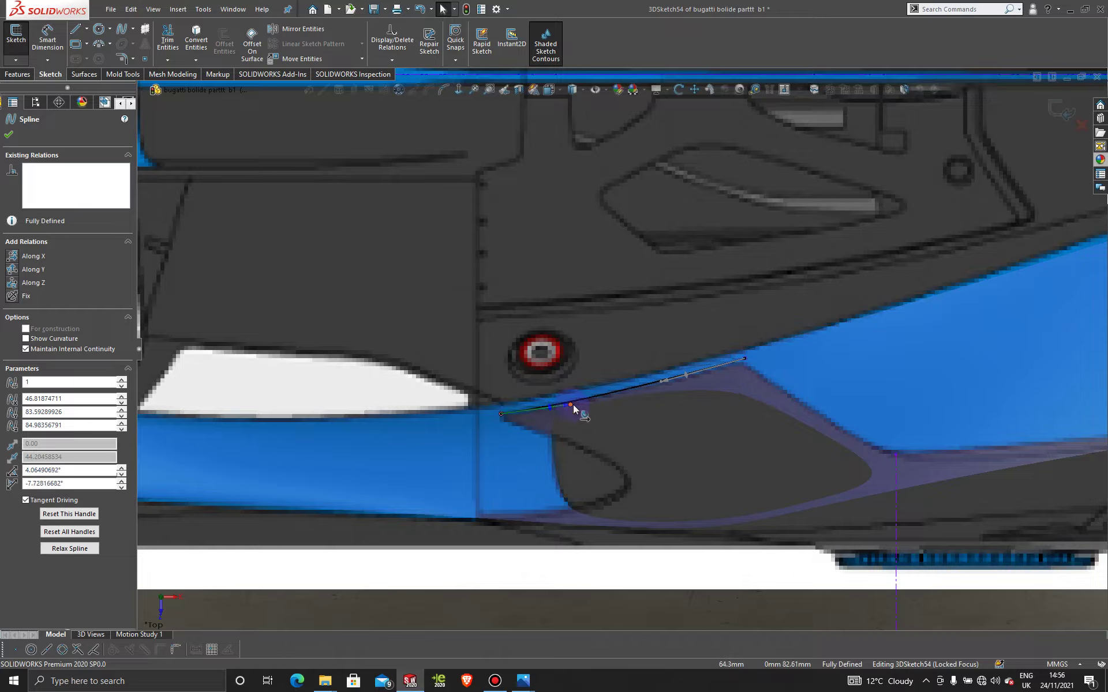
{"action": "scroll", "coordinate": [573, 404], "scroll_direction": "down", "scroll_amount": 3}
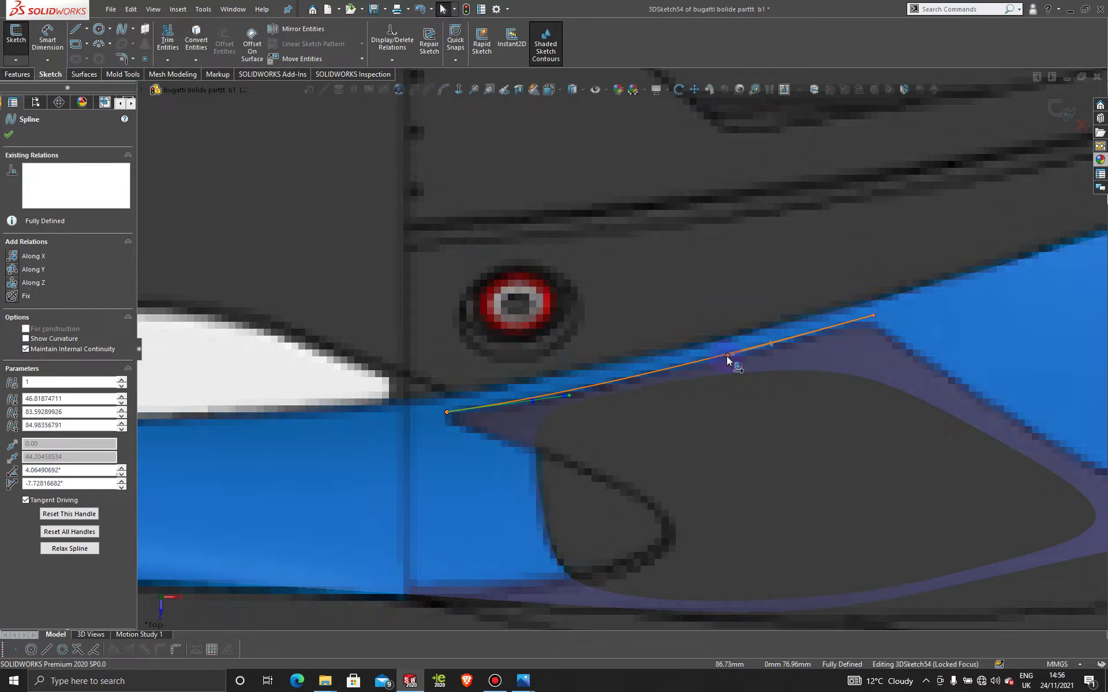
{"action": "left_click_drag", "start_coordinate": [729, 355], "coordinate": [738, 355]}
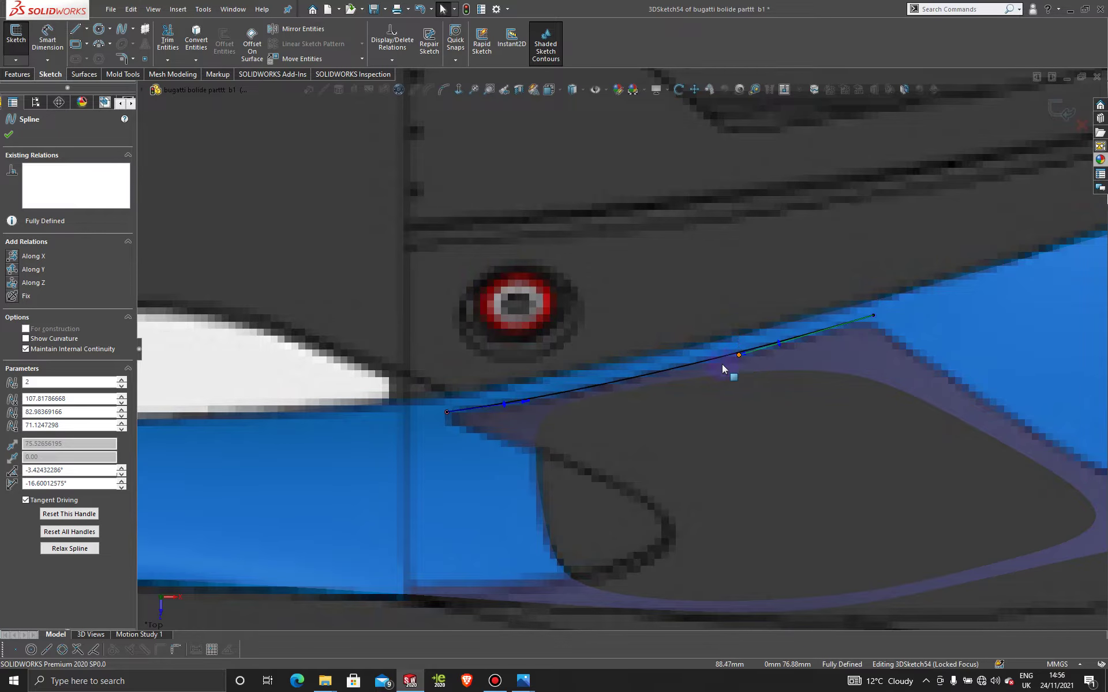
Orbit back to a side view to check the spline and exit the 3D sketch.
{"action": "scroll", "coordinate": [701, 386], "scroll_direction": "up", "scroll_amount": 3}
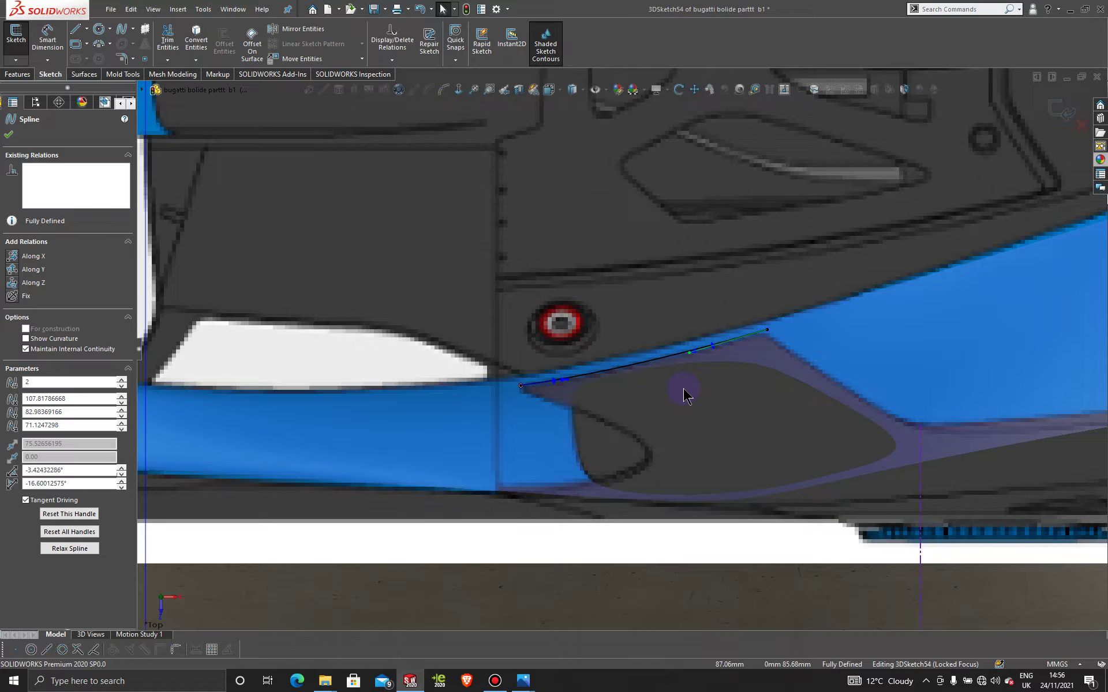
{"action": "scroll", "coordinate": [683, 389], "scroll_direction": "up", "scroll_amount": 4}
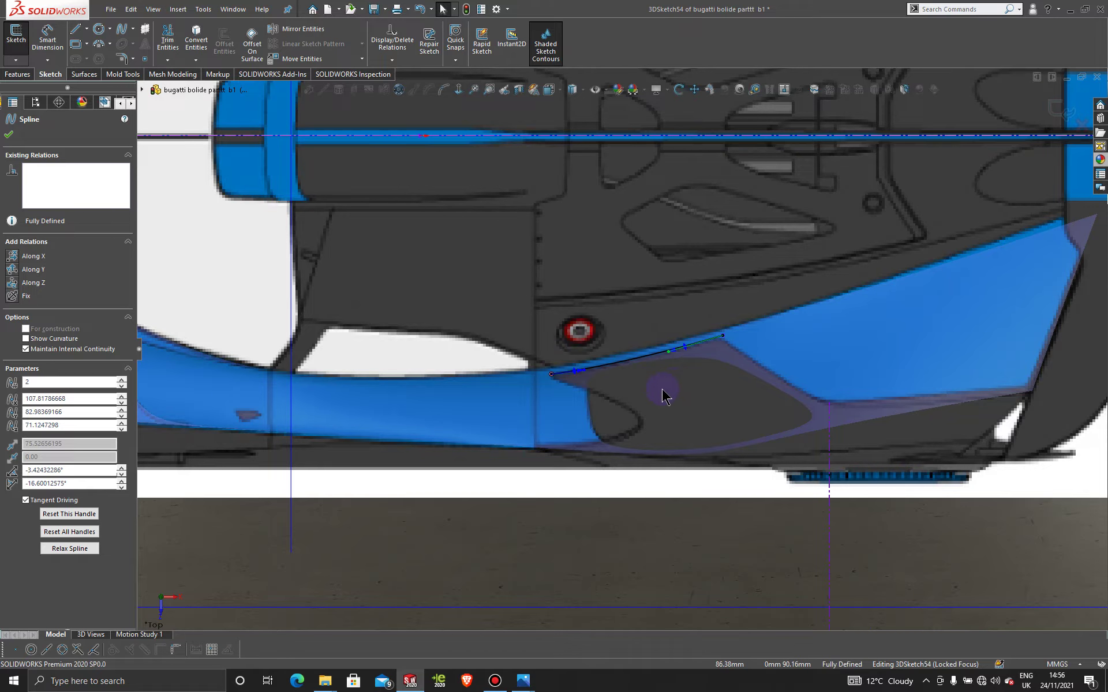
{"action": "mouse_move", "coordinate": [663, 390]}
{"action": "middle_mouse_down"}
{"action": "mouse_move", "coordinate": [657, 329]}
{"action": "mouse_move", "coordinate": [662, 386]}
{"action": "middle_mouse_up"}
{"action": "scroll", "coordinate": [659, 413], "scroll_direction": "up", "scroll_amount": 3}
{"action": "scroll", "coordinate": [646, 337], "scroll_direction": "down", "scroll_amount": 5}
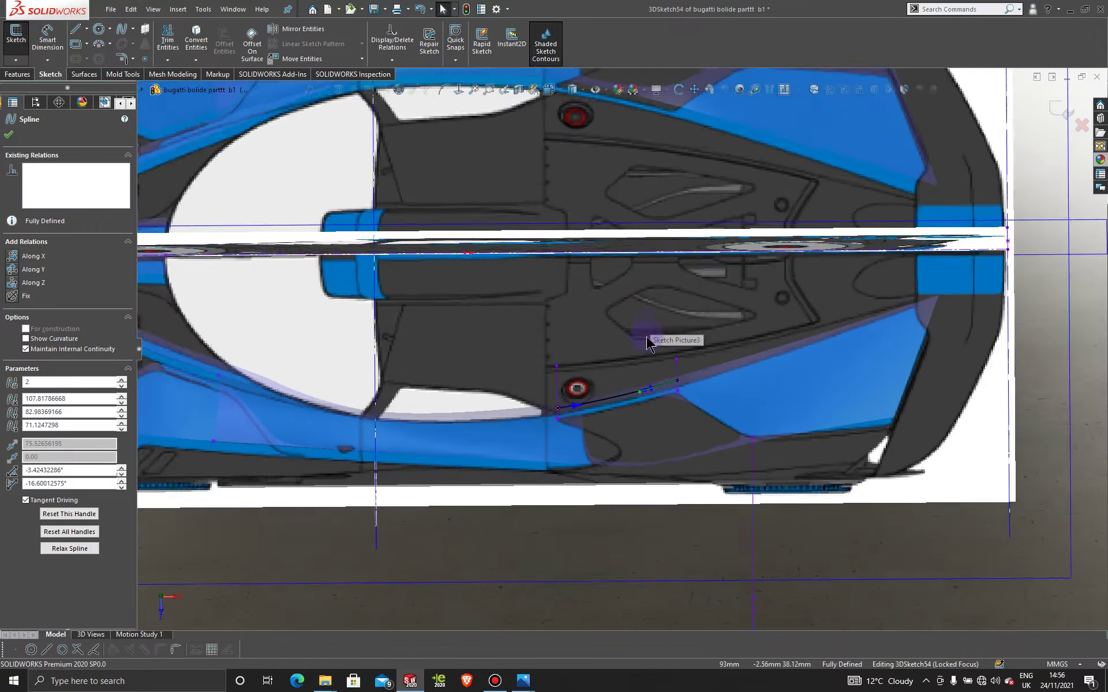
{"action": "left_click", "coordinate": [1052, 113]}
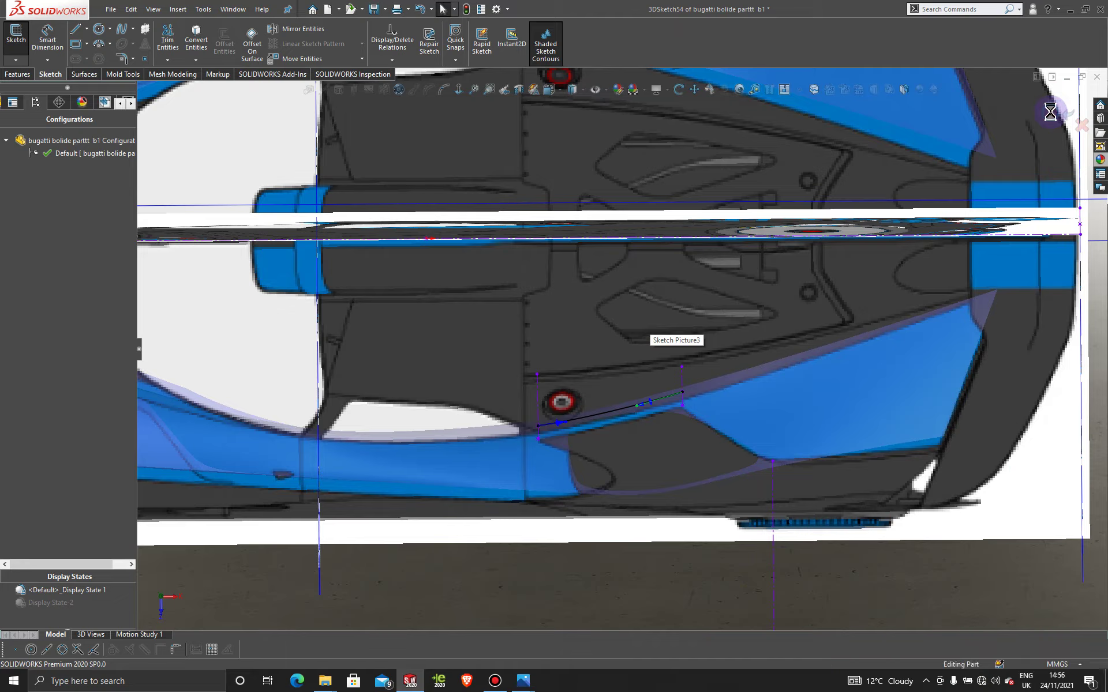
Orbit to a tilted view of the car and open new Sketch52 on the Top Plane.
{"action": "scroll", "coordinate": [663, 499], "scroll_direction": "up", "scroll_amount": 5}
{"action": "middle_click_drag", "start_coordinate": [663, 499], "coordinate": [596, 366]}
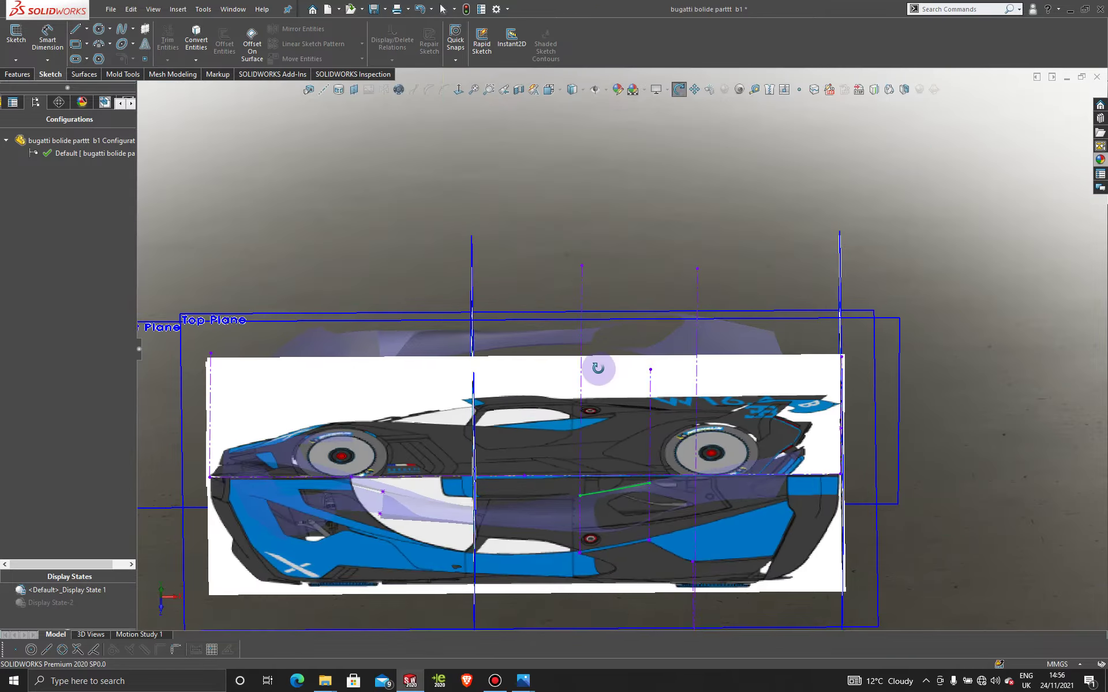
{"action": "scroll", "coordinate": [619, 505], "scroll_direction": "down", "scroll_amount": 5}
{"action": "middle_click_drag", "start_coordinate": [616, 497], "coordinate": [620, 454]}
{"action": "scroll", "coordinate": [620, 454], "scroll_direction": "up", "scroll_amount": 5}
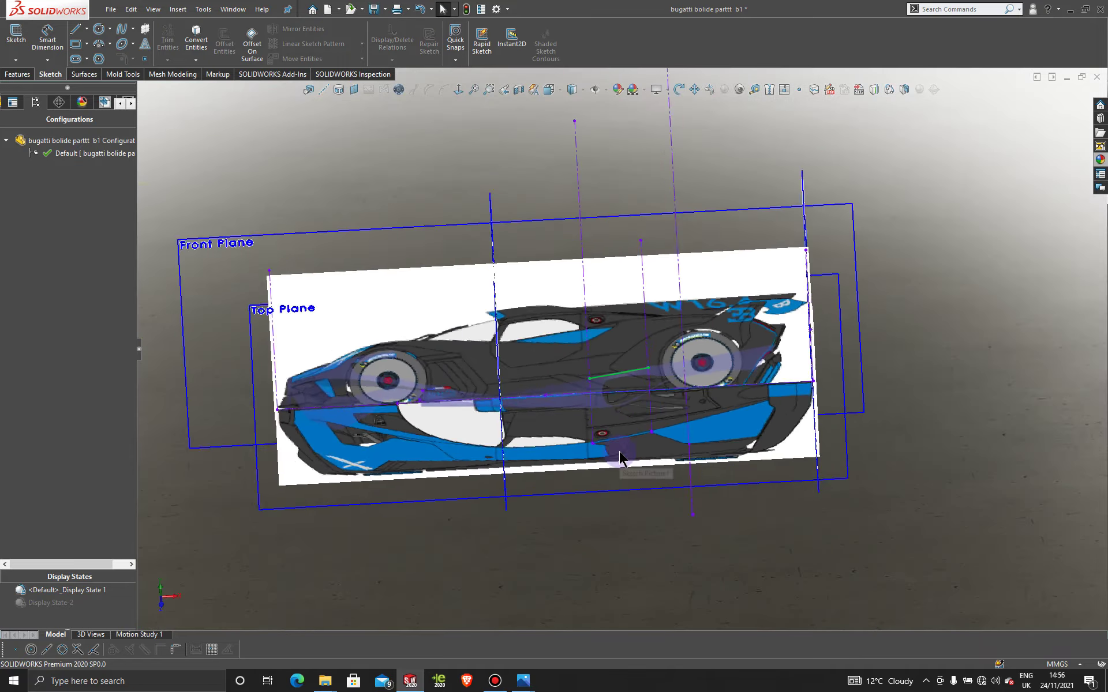
{"action": "scroll", "coordinate": [646, 392], "scroll_direction": "down", "scroll_amount": 4}
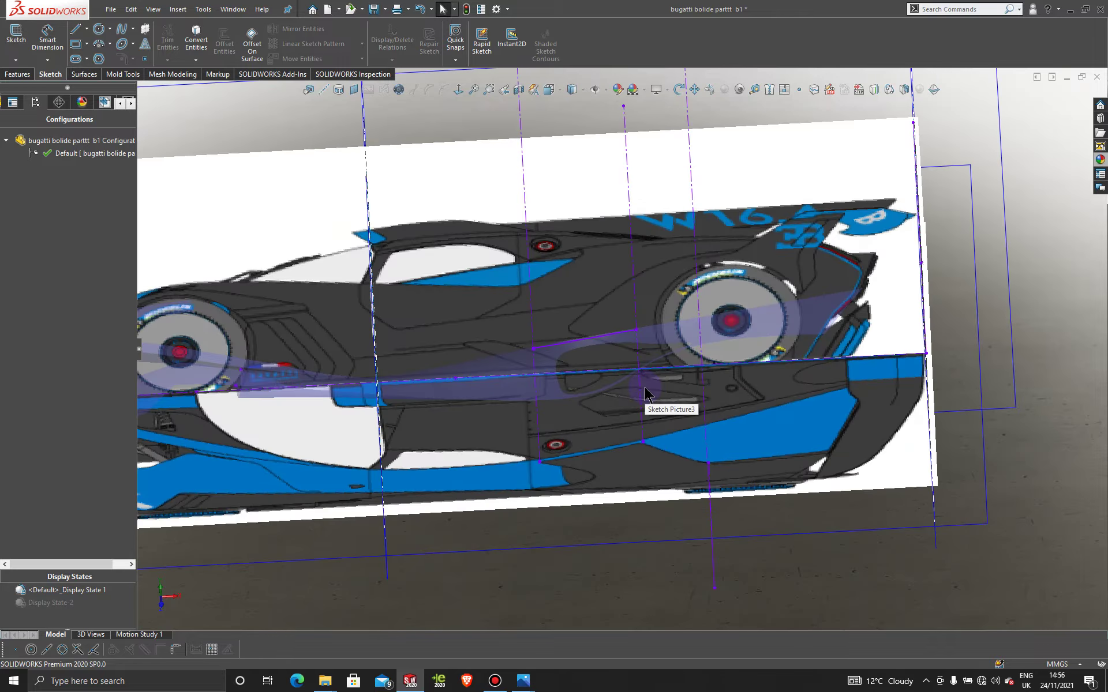
{"action": "scroll", "coordinate": [768, 419], "scroll_direction": "up", "scroll_amount": 6}
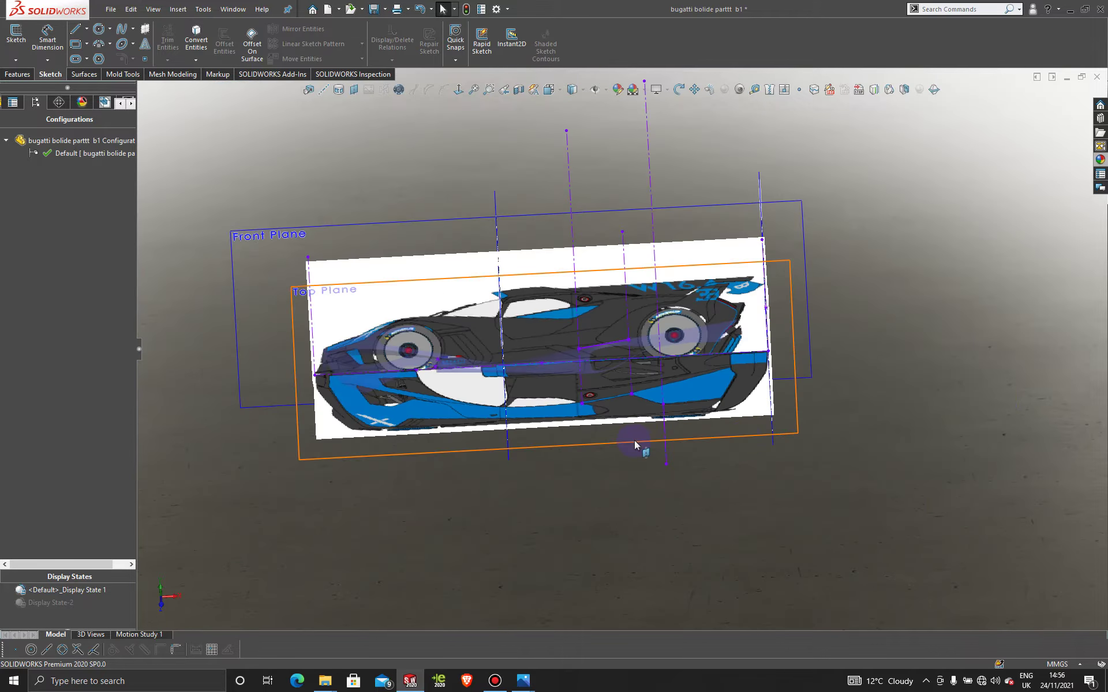
{"action": "middle_click_drag", "start_coordinate": [635, 440], "coordinate": [646, 502]}
{"action": "left_click", "coordinate": [798, 435]}
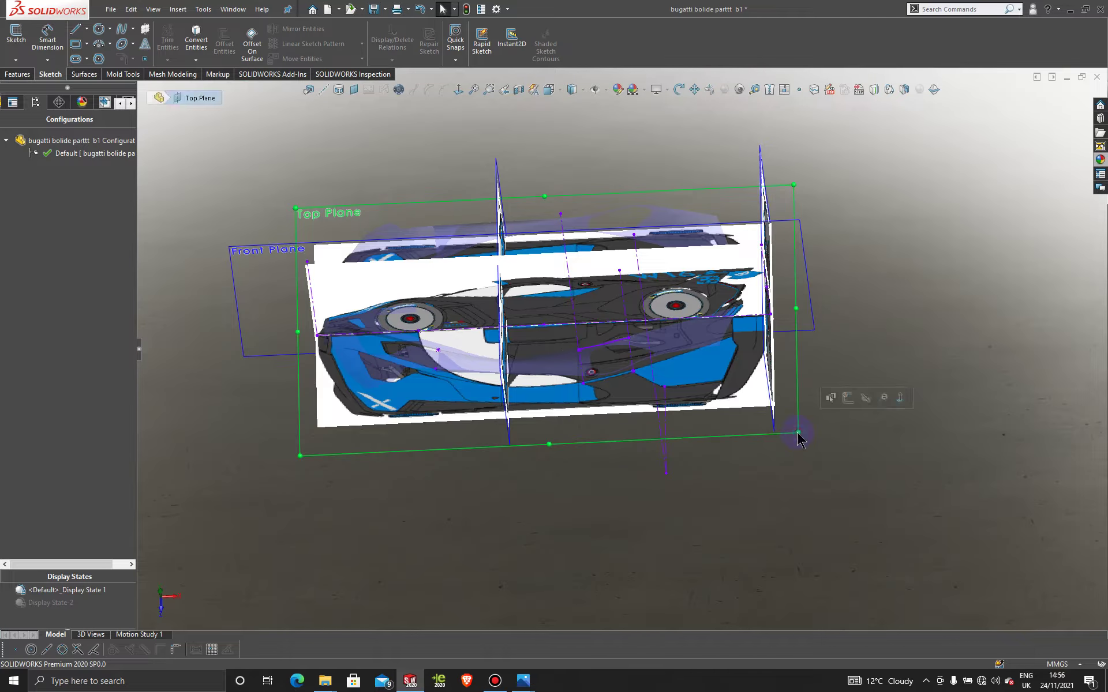
{"action": "left_click", "coordinate": [831, 398]}
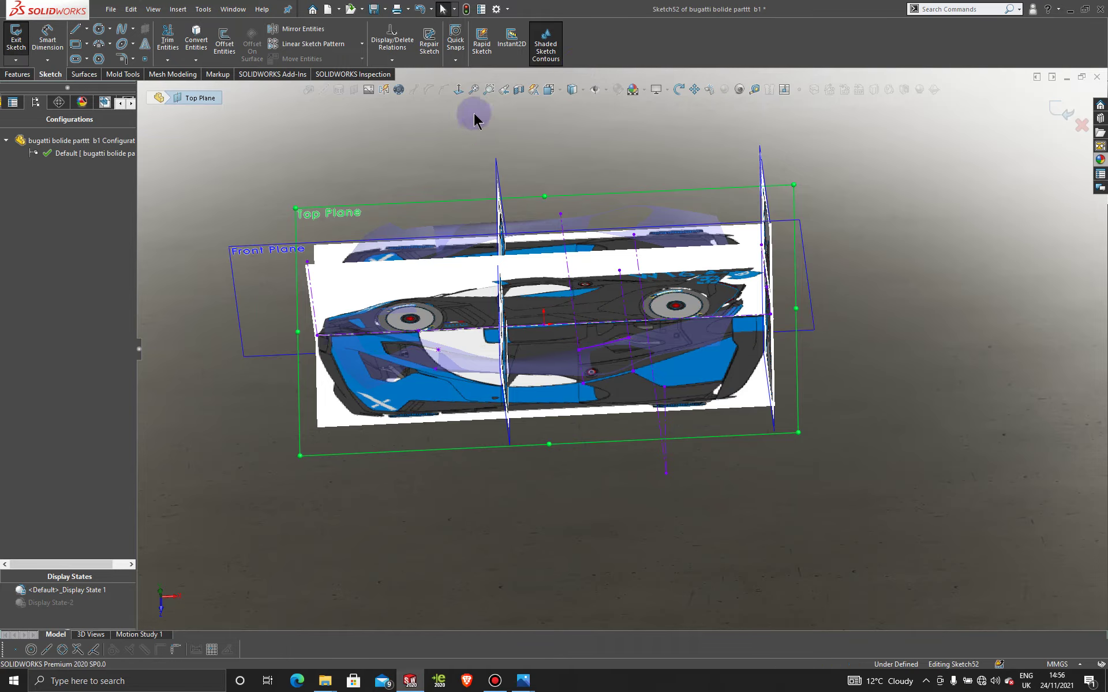
Face the Top Plane and start a spline at the car's rear side corner.
{"action": "left_click", "coordinate": [457, 91]}
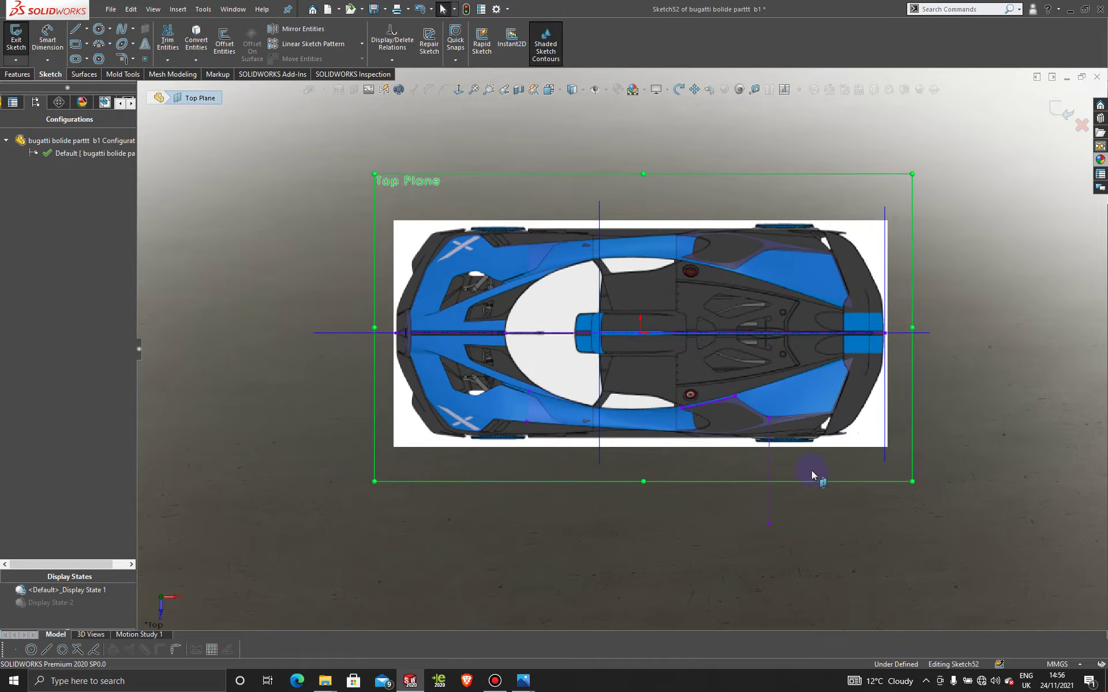
{"action": "scroll", "coordinate": [770, 401], "scroll_direction": "down", "scroll_amount": 3}
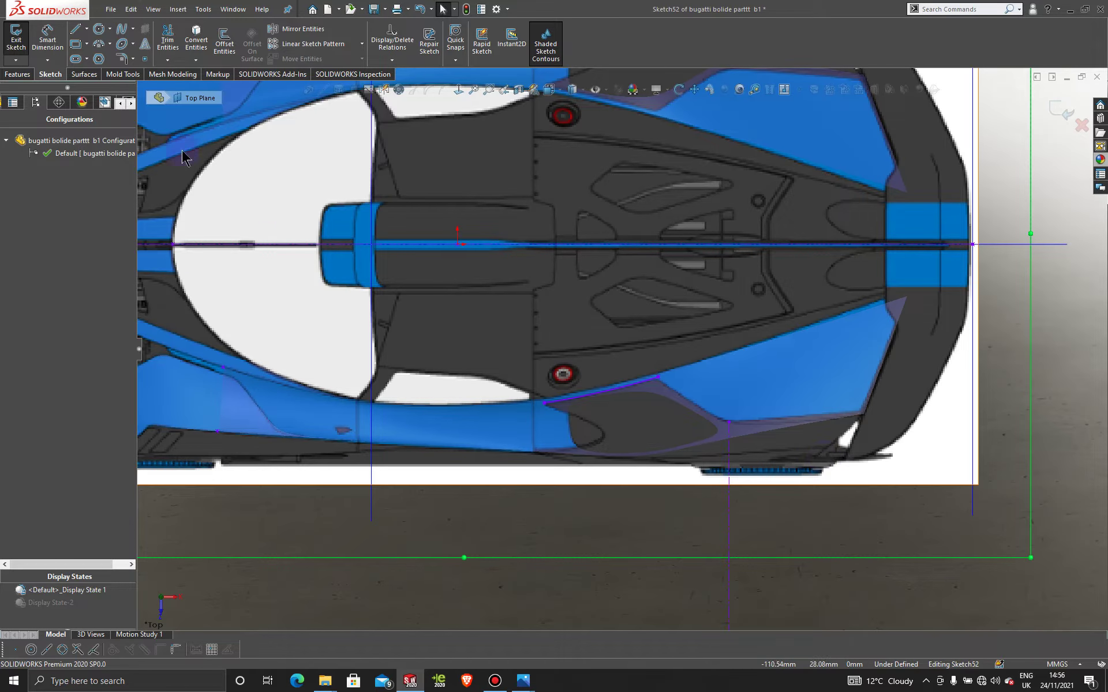
{"action": "left_click", "coordinate": [119, 30]}
{"action": "scroll", "coordinate": [826, 441], "scroll_direction": "down", "scroll_amount": 3}
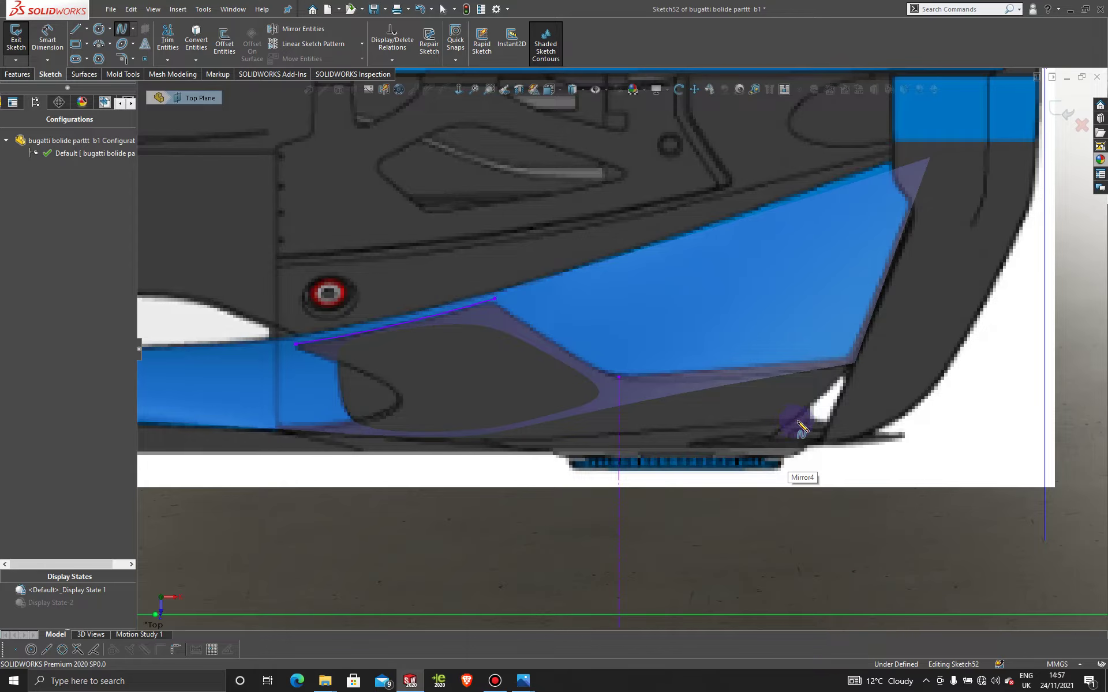
{"action": "left_click", "coordinate": [800, 423]}
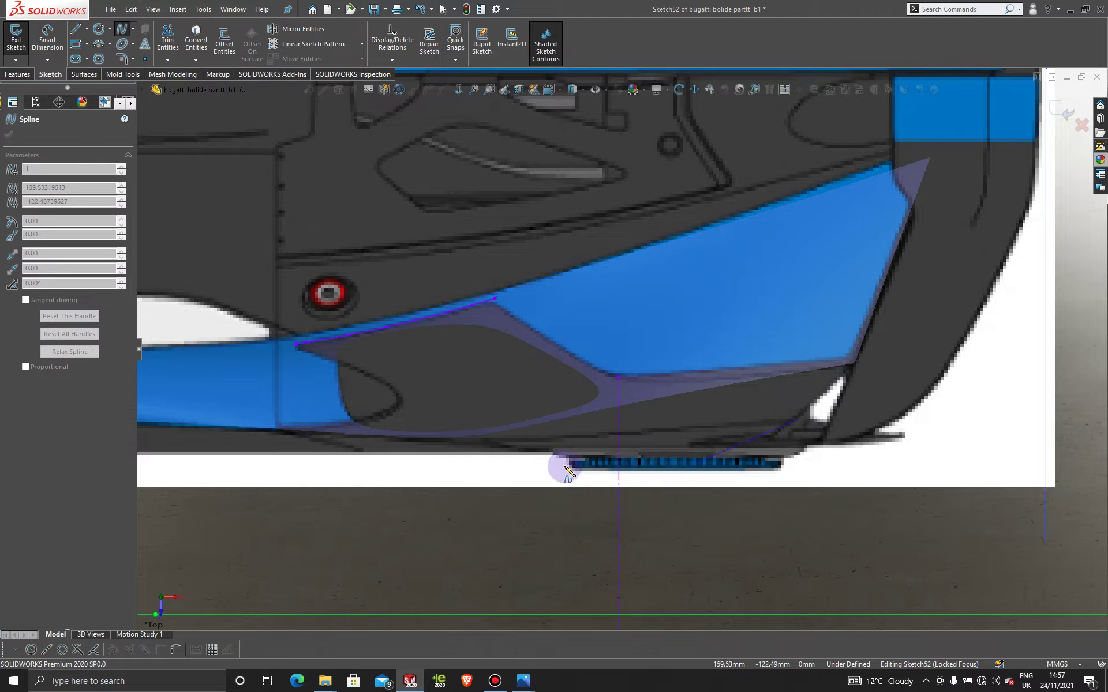
End the spline on the nose centreline and select it for editing.
{"action": "scroll", "coordinate": [557, 471], "scroll_direction": "up", "scroll_amount": 1}
{"action": "scroll", "coordinate": [556, 470], "scroll_direction": "up", "scroll_amount": 1}
{"action": "scroll", "coordinate": [484, 431], "scroll_direction": "up", "scroll_amount": 2}
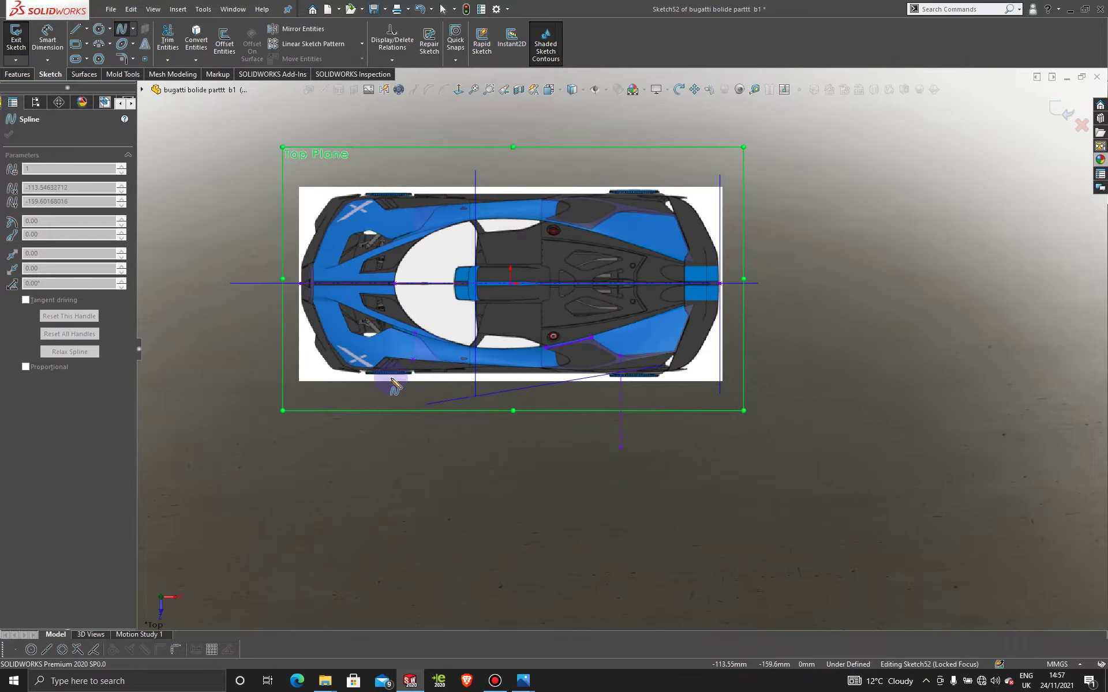
{"action": "scroll", "coordinate": [396, 383], "scroll_direction": "down", "scroll_amount": 4}
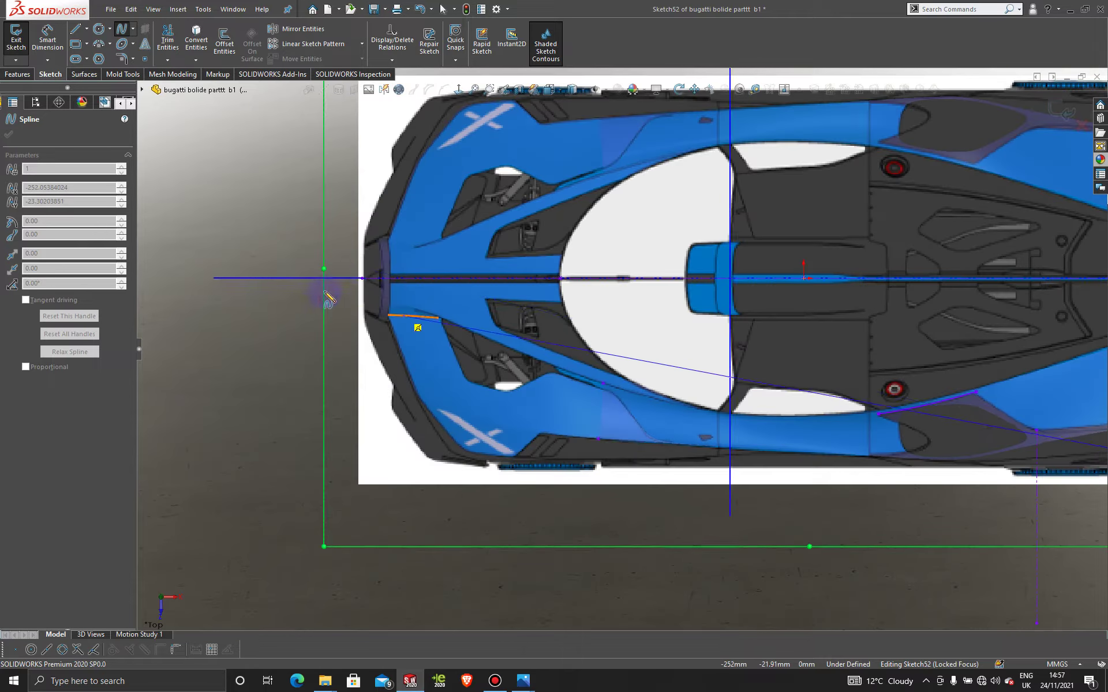
{"action": "left_click", "coordinate": [411, 279]}
{"action": "key", "text": "Escape"}
{"action": "scroll", "coordinate": [458, 352], "scroll_direction": "up", "scroll_amount": 2}
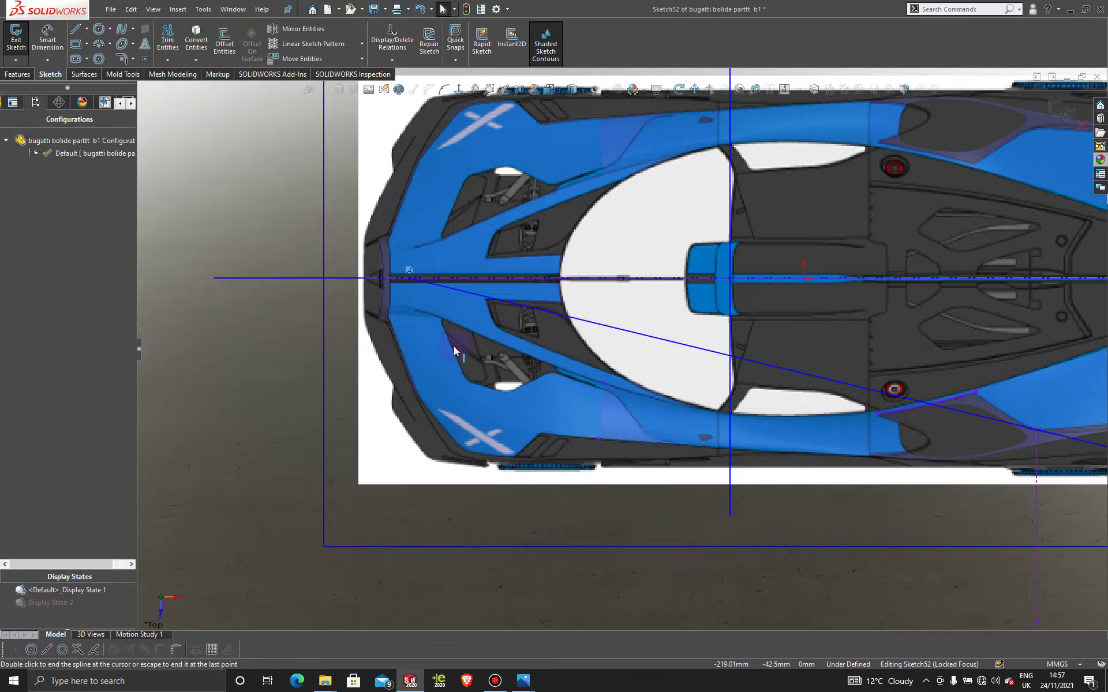
{"action": "scroll", "coordinate": [836, 460], "scroll_direction": "up", "scroll_amount": 3}
{"action": "scroll", "coordinate": [750, 358], "scroll_direction": "down", "scroll_amount": 5}
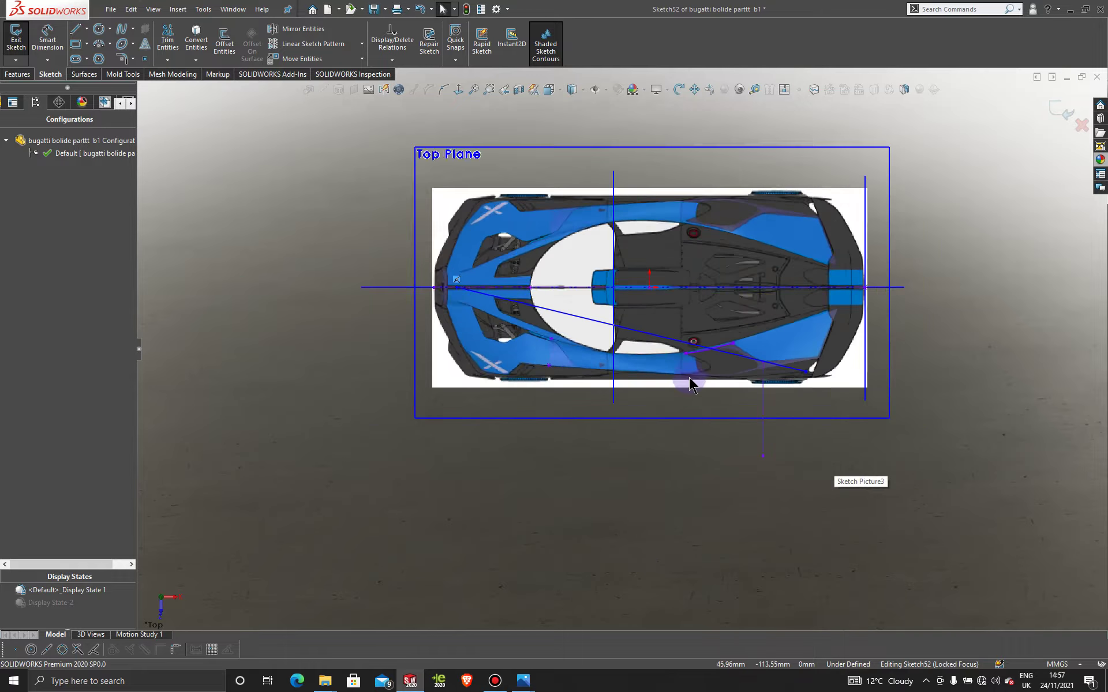
{"action": "left_click", "coordinate": [665, 335]}
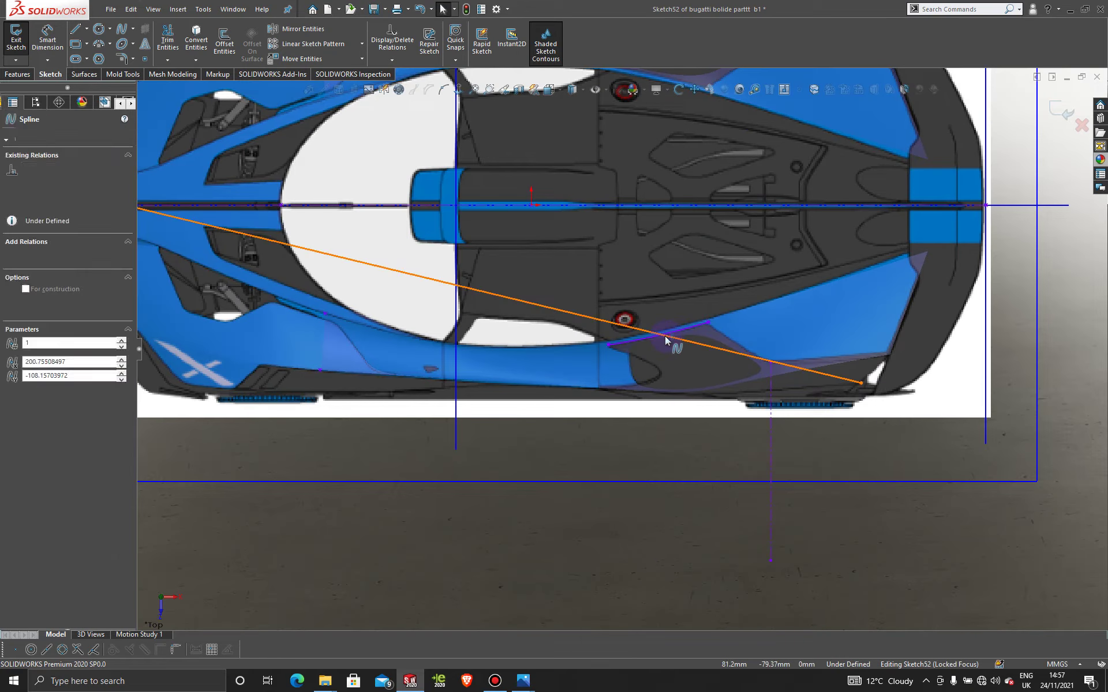
Bend the spline by tilting its rear and front tangents and nudging the rear endpoint.
{"action": "left_click_drag", "start_coordinate": [567, 321], "coordinate": [563, 346]}
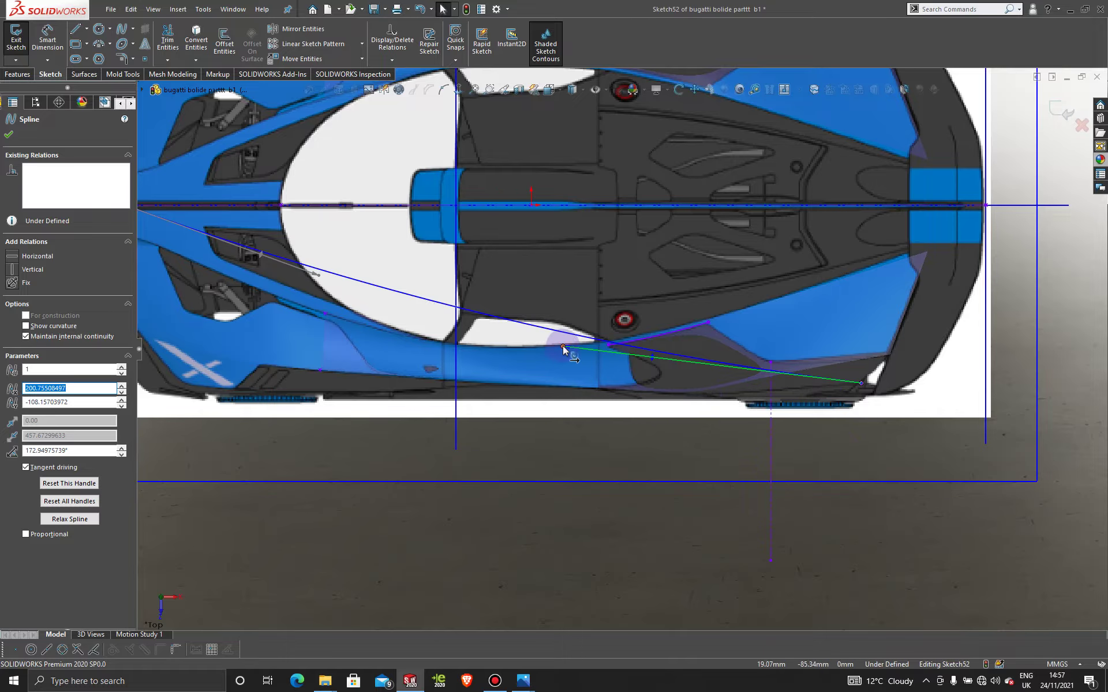
{"action": "left_click_drag", "start_coordinate": [562, 346], "coordinate": [547, 420]}
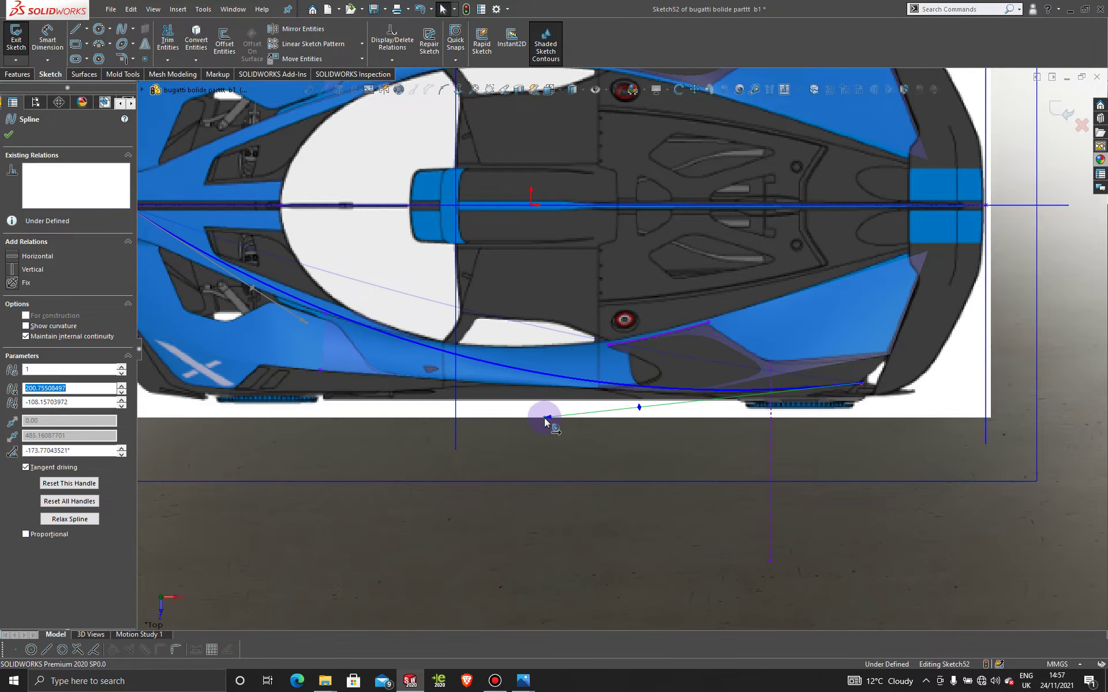
{"action": "mouse_move", "coordinate": [302, 324]}
{"action": "left_mouse_down"}
{"action": "mouse_move", "coordinate": [248, 346]}
{"action": "mouse_move", "coordinate": [214, 342]}
{"action": "left_mouse_up"}
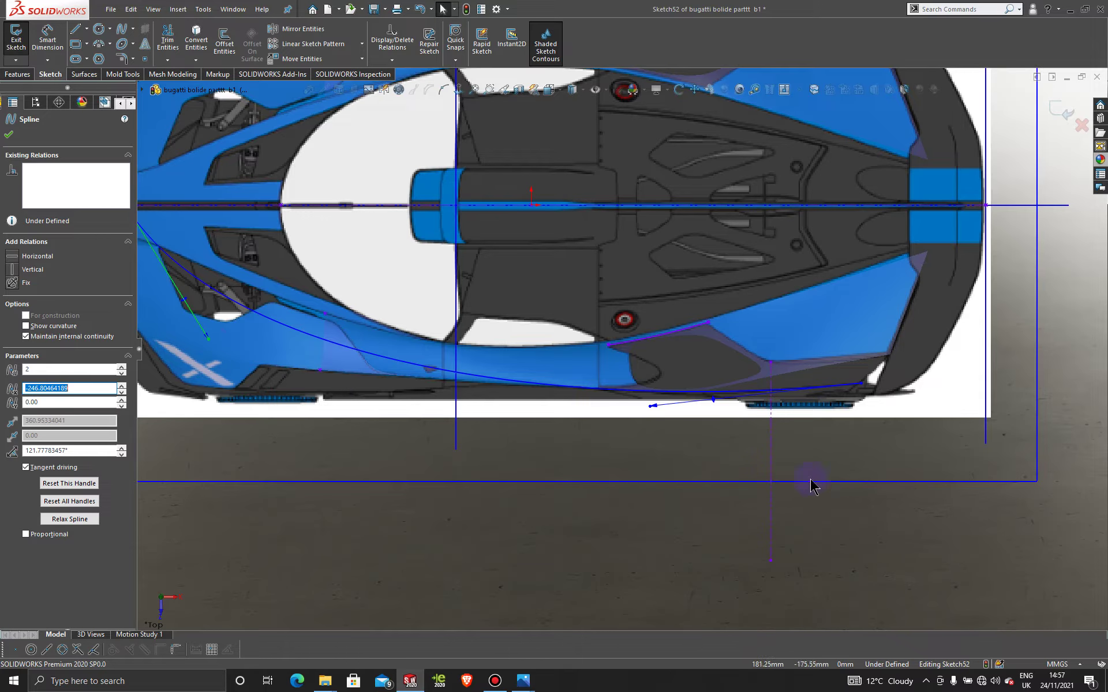
{"action": "scroll", "coordinate": [398, 392], "scroll_direction": "up", "scroll_amount": 3}
{"action": "scroll", "coordinate": [219, 251], "scroll_direction": "down", "scroll_amount": 3}
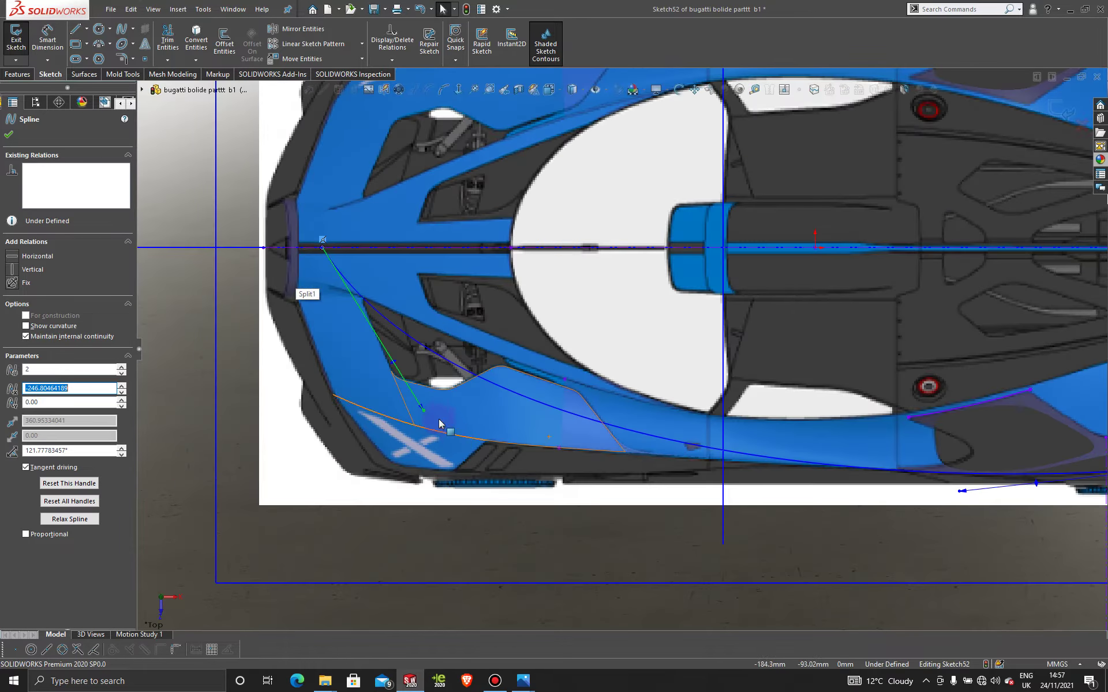
{"action": "scroll", "coordinate": [924, 501], "scroll_direction": "up", "scroll_amount": 4}
{"action": "scroll", "coordinate": [825, 434], "scroll_direction": "down", "scroll_amount": 4}
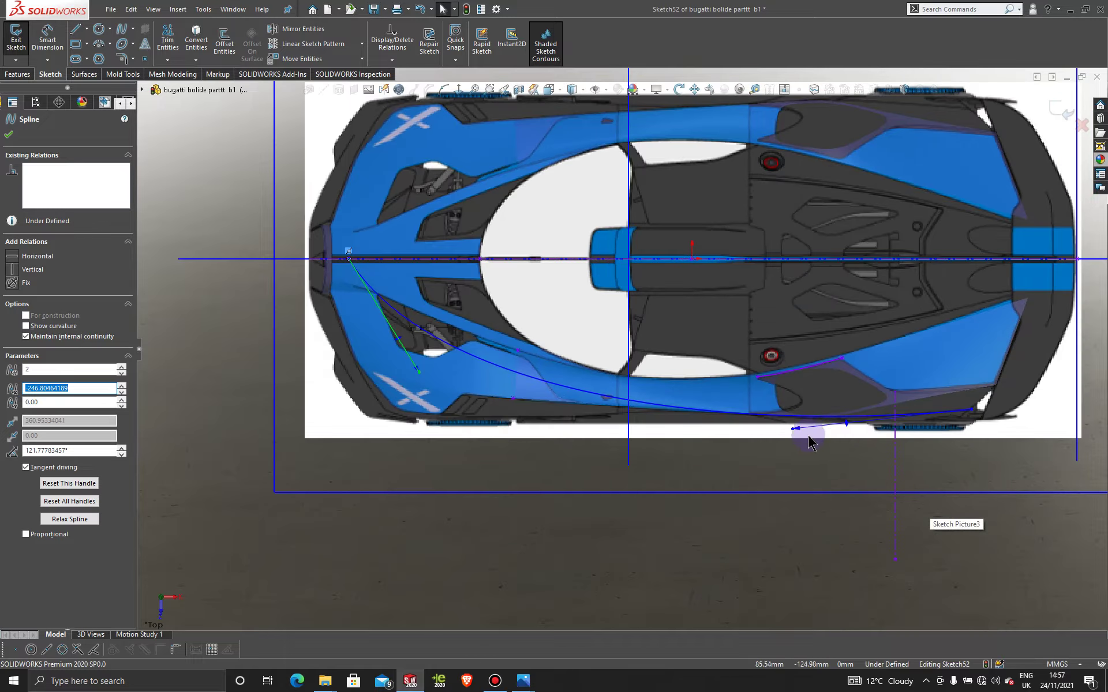
{"action": "mouse_move", "coordinate": [770, 416]}
{"action": "left_mouse_down"}
{"action": "mouse_move", "coordinate": [771, 404]}
{"action": "mouse_move", "coordinate": [767, 437]}
{"action": "mouse_move", "coordinate": [769, 423]}
{"action": "left_mouse_up"}
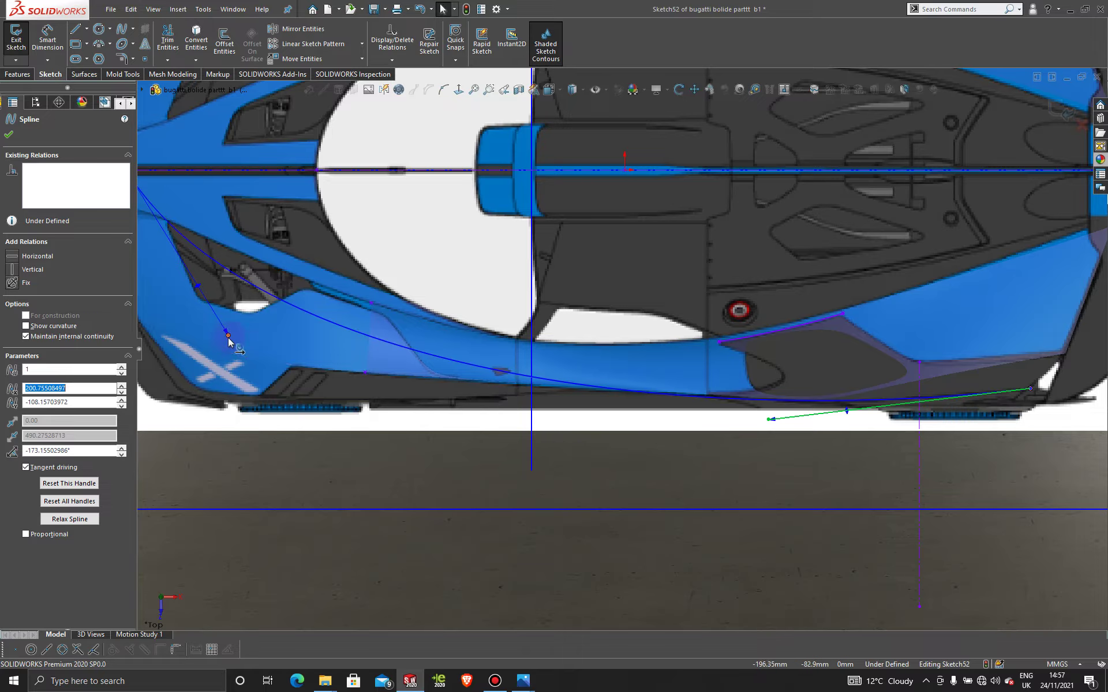
{"action": "left_click_drag", "start_coordinate": [229, 341], "coordinate": [202, 342]}
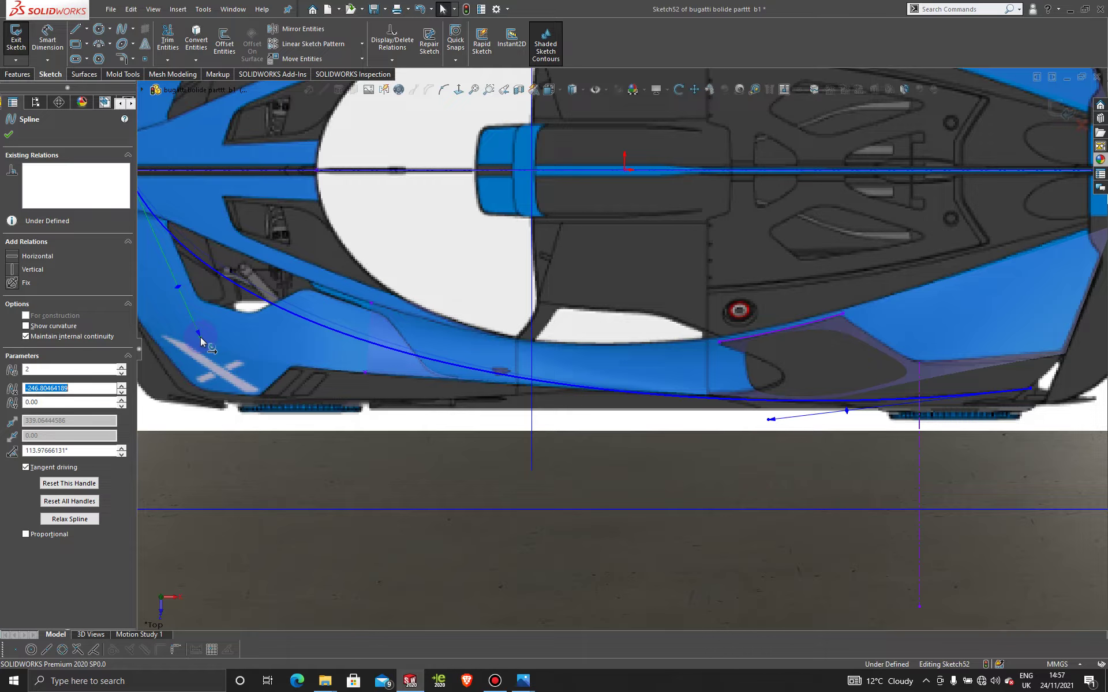
{"action": "left_click", "coordinate": [774, 419]}
{"action": "left_click_drag", "start_coordinate": [774, 418], "coordinate": [781, 422]}
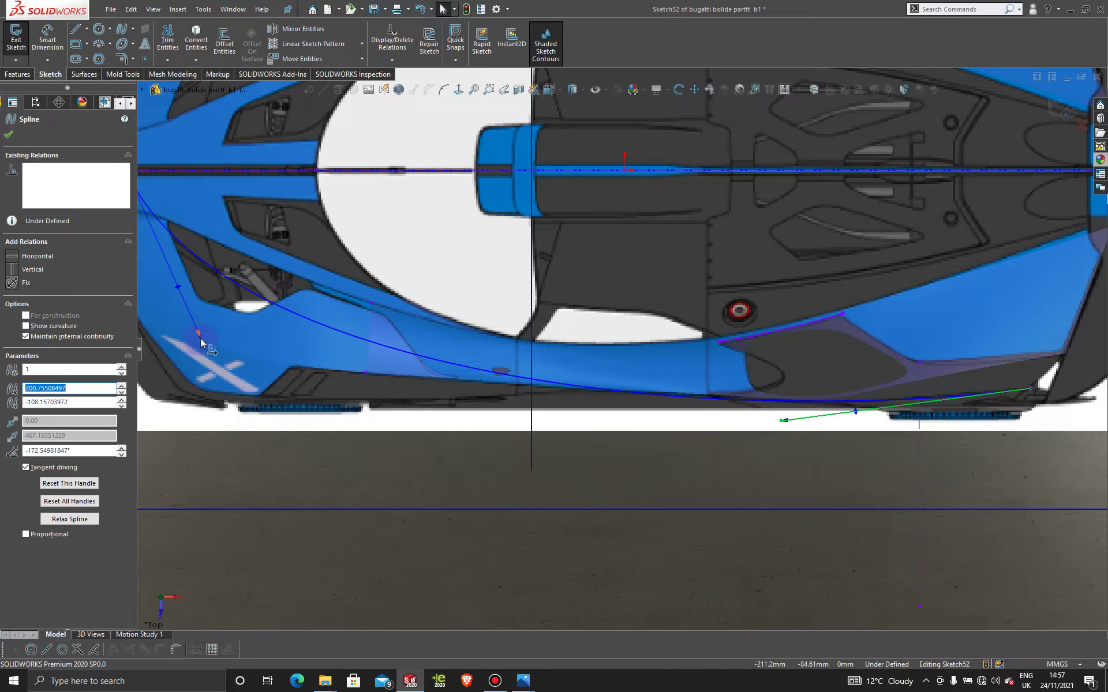
{"action": "left_click_drag", "start_coordinate": [201, 339], "coordinate": [228, 330]}
Fine-tune the rear tangent length to about -172.2° along the lower edge, then zoom out.
{"action": "scroll", "coordinate": [745, 357], "scroll_direction": "down", "scroll_amount": 3}
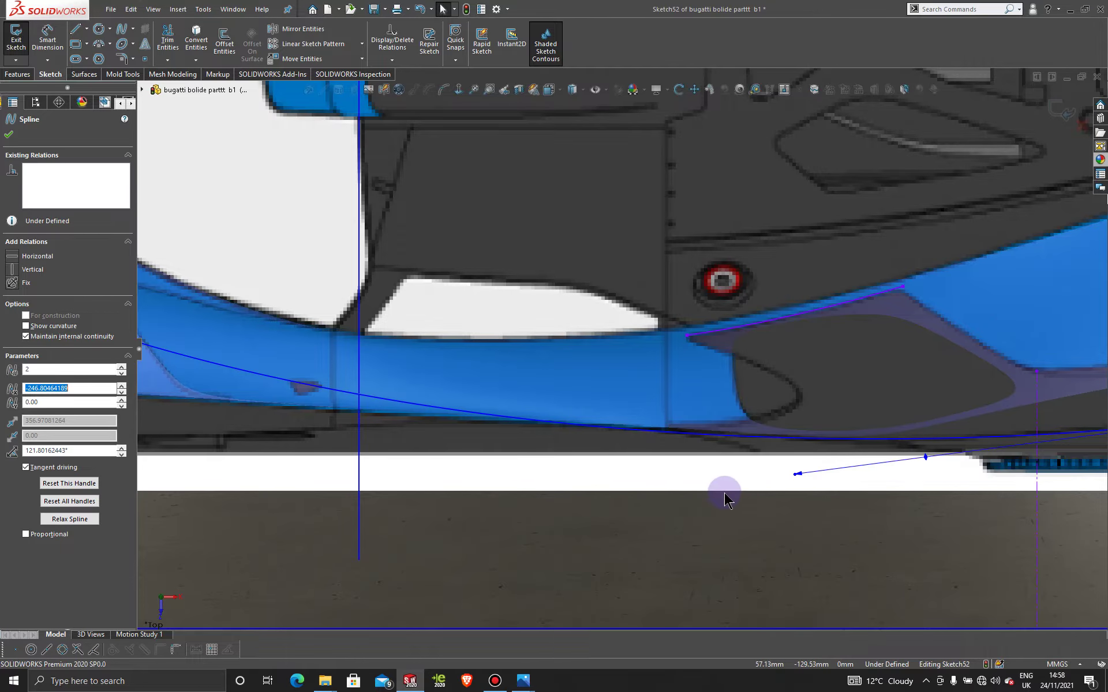
{"action": "scroll", "coordinate": [744, 493], "scroll_direction": "up", "scroll_amount": 3}
{"action": "scroll", "coordinate": [655, 391], "scroll_direction": "down", "scroll_amount": 3}
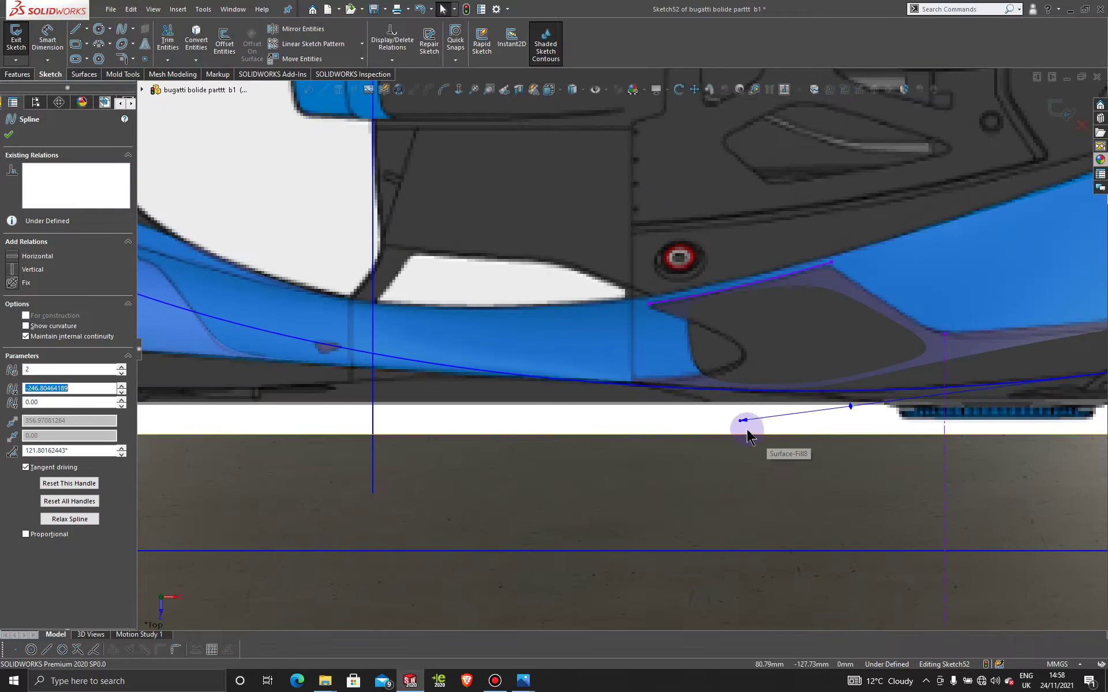
{"action": "left_click_drag", "start_coordinate": [745, 424], "coordinate": [774, 423]}
{"action": "scroll", "coordinate": [773, 424], "scroll_direction": "up", "scroll_amount": 3}
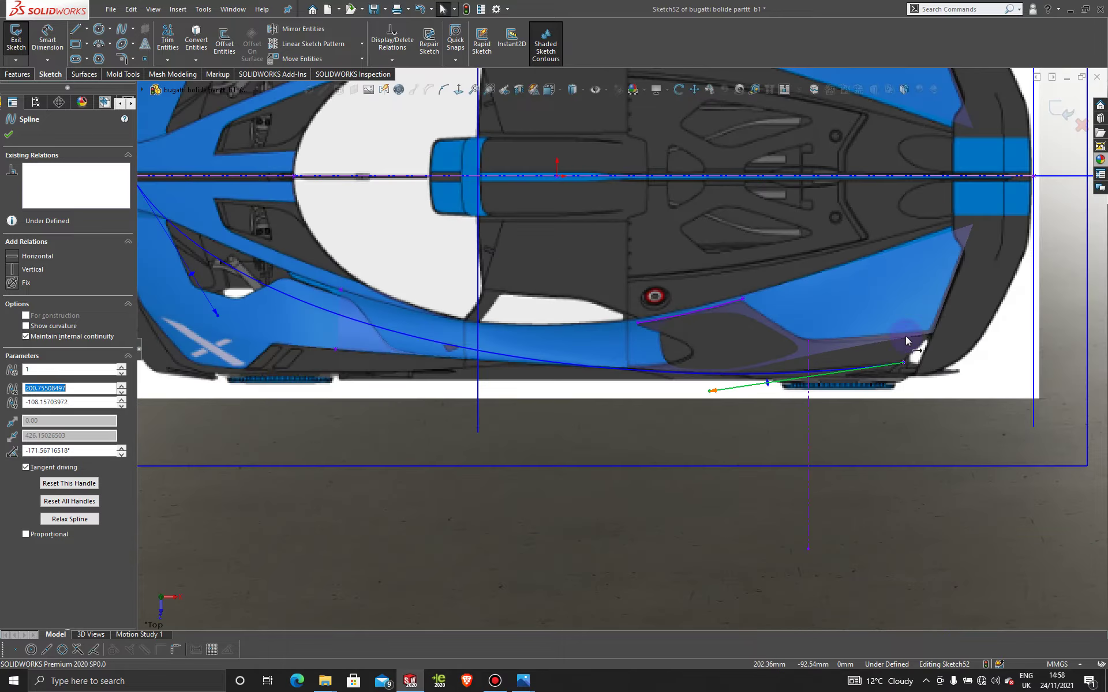
{"action": "scroll", "coordinate": [760, 395], "scroll_direction": "down", "scroll_amount": 3}
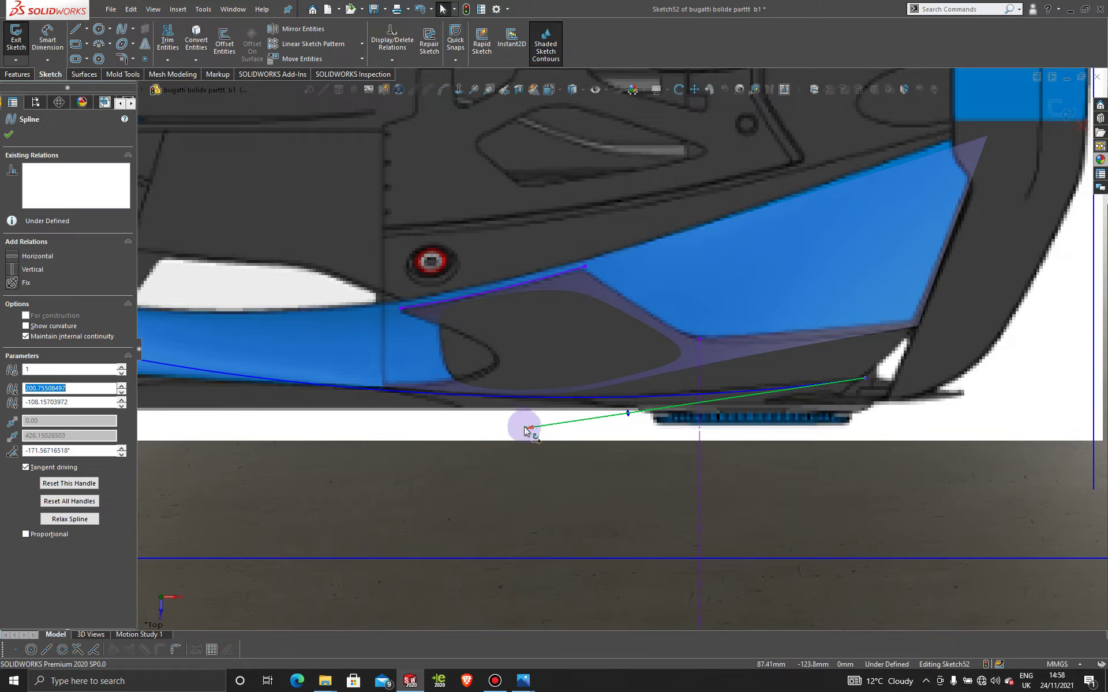
{"action": "left_click_drag", "start_coordinate": [526, 428], "coordinate": [512, 427]}
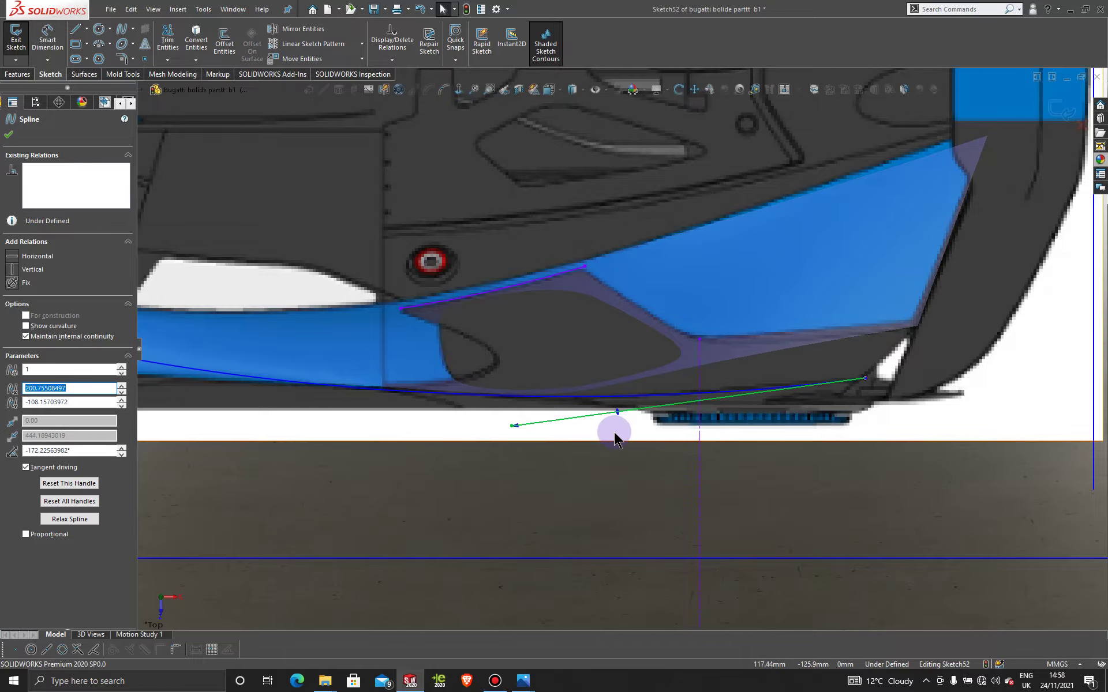
{"action": "key", "text": "f"}
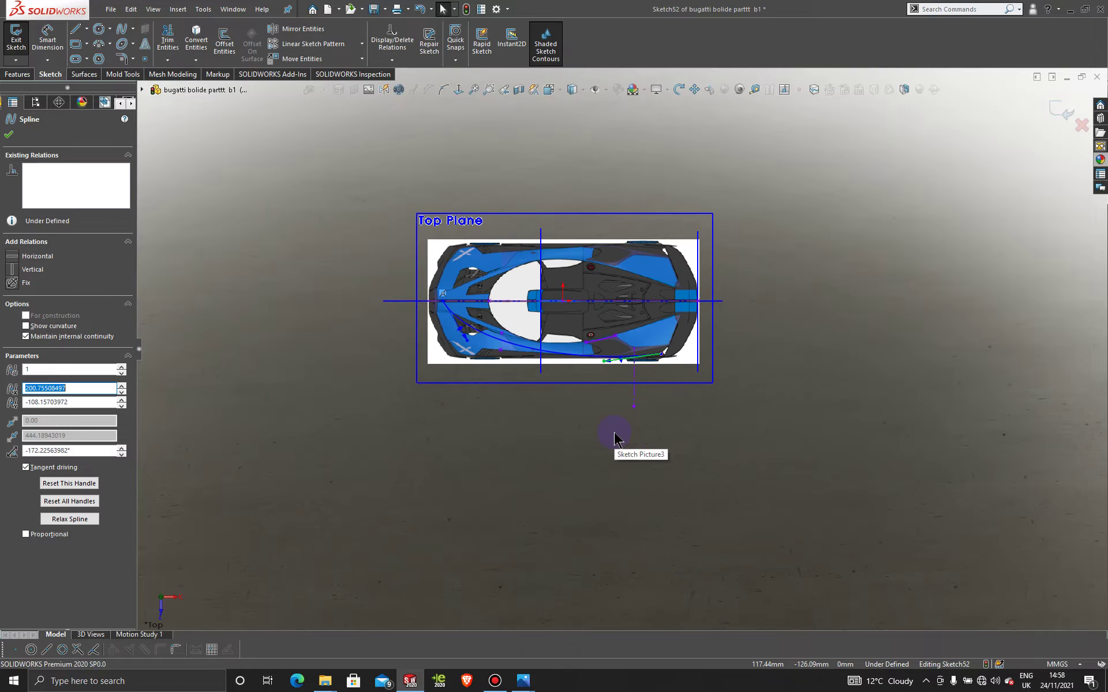
{"action": "key", "text": "ctrl+8"}
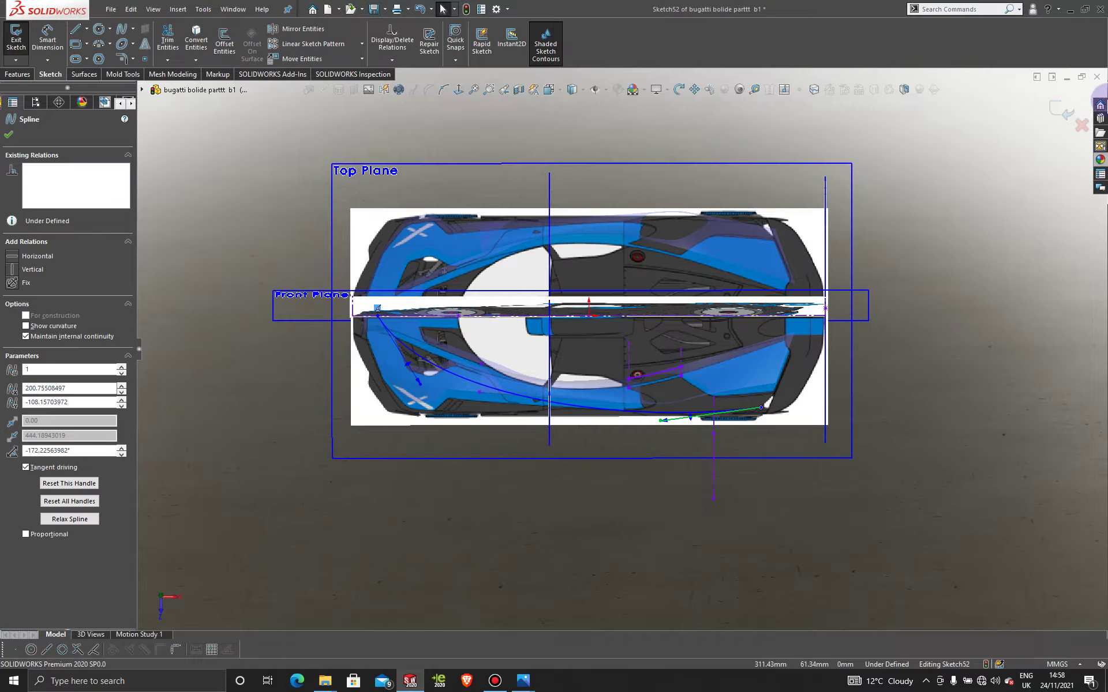
Exit Sketch52 and open a new sketch, Sketch53, on the Front Plane.
{"action": "left_click", "coordinate": [1063, 109]}
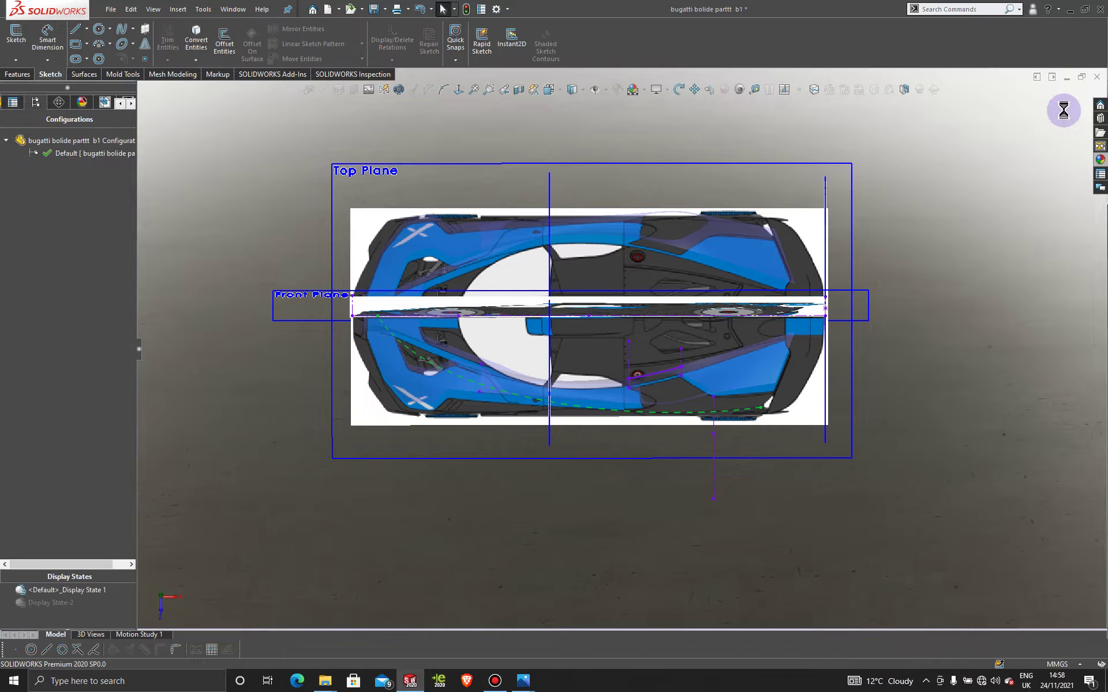
{"action": "mouse_move", "coordinate": [761, 502]}
{"action": "left_mouse_down"}
{"action": "mouse_move", "coordinate": [769, 327]}
{"action": "mouse_move", "coordinate": [756, 354]}
{"action": "mouse_move", "coordinate": [749, 334]}
{"action": "mouse_move", "coordinate": [780, 349]}
{"action": "left_mouse_up"}
{"action": "key", "text": "Escape"}
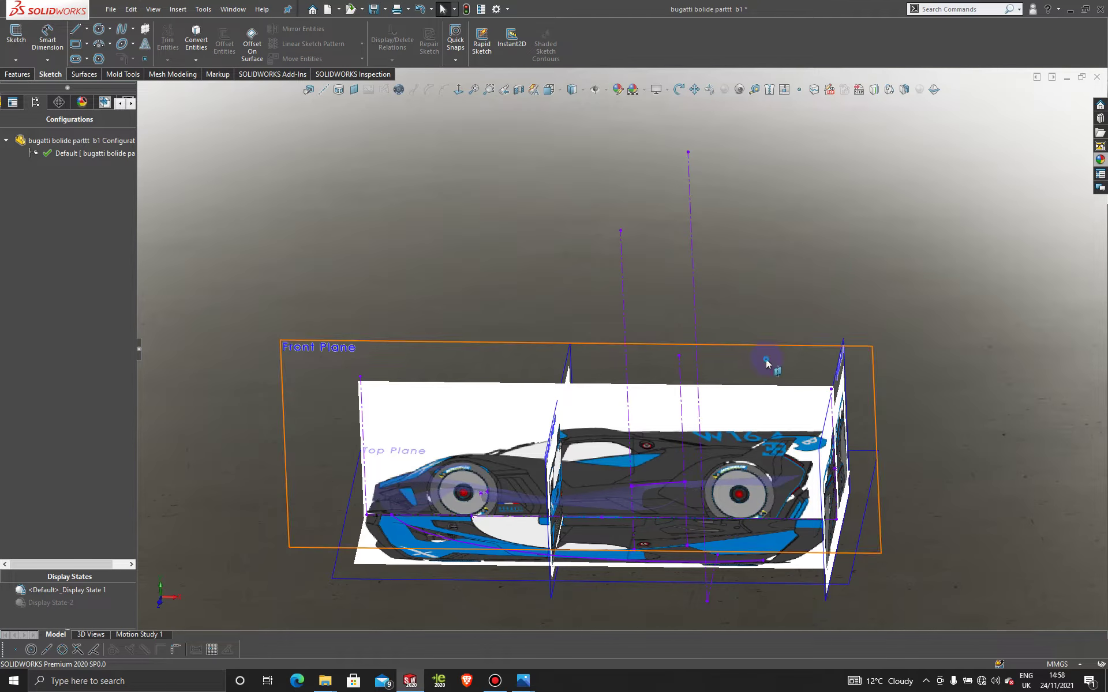
{"action": "left_click", "coordinate": [770, 364]}
{"action": "left_click", "coordinate": [812, 322]}
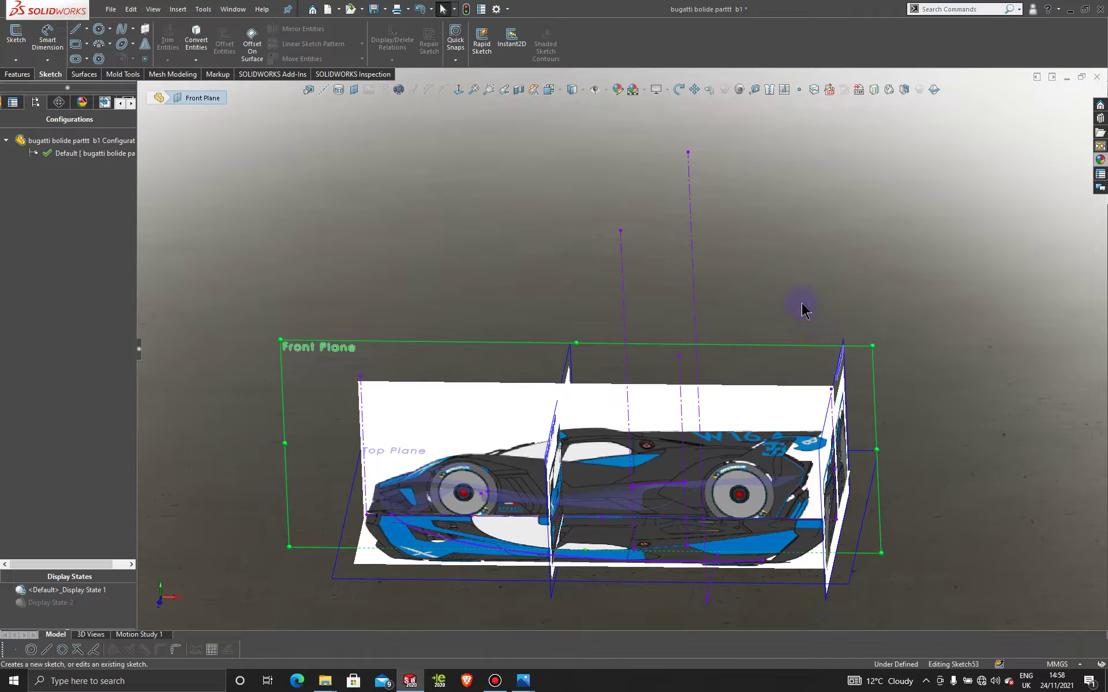
Face the Front Plane, zoom in, and start a spline at the rear haunch.
{"action": "left_click", "coordinate": [458, 89]}
{"action": "scroll", "coordinate": [726, 507], "scroll_direction": "down", "scroll_amount": 3}
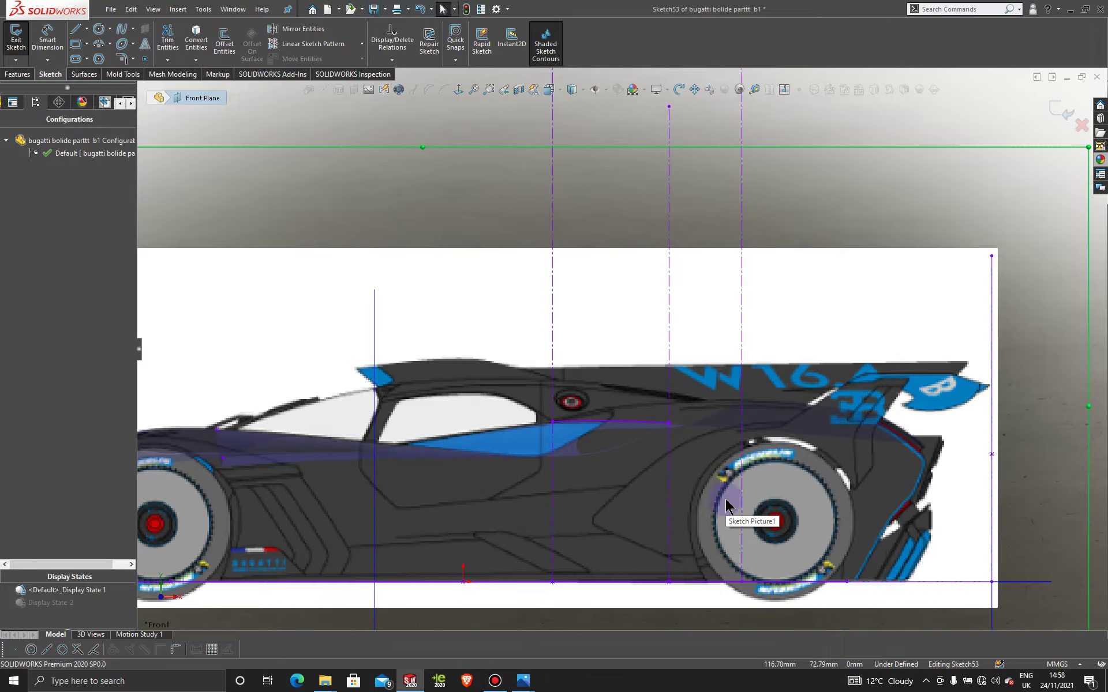
{"action": "scroll", "coordinate": [732, 480], "scroll_direction": "down", "scroll_amount": 2}
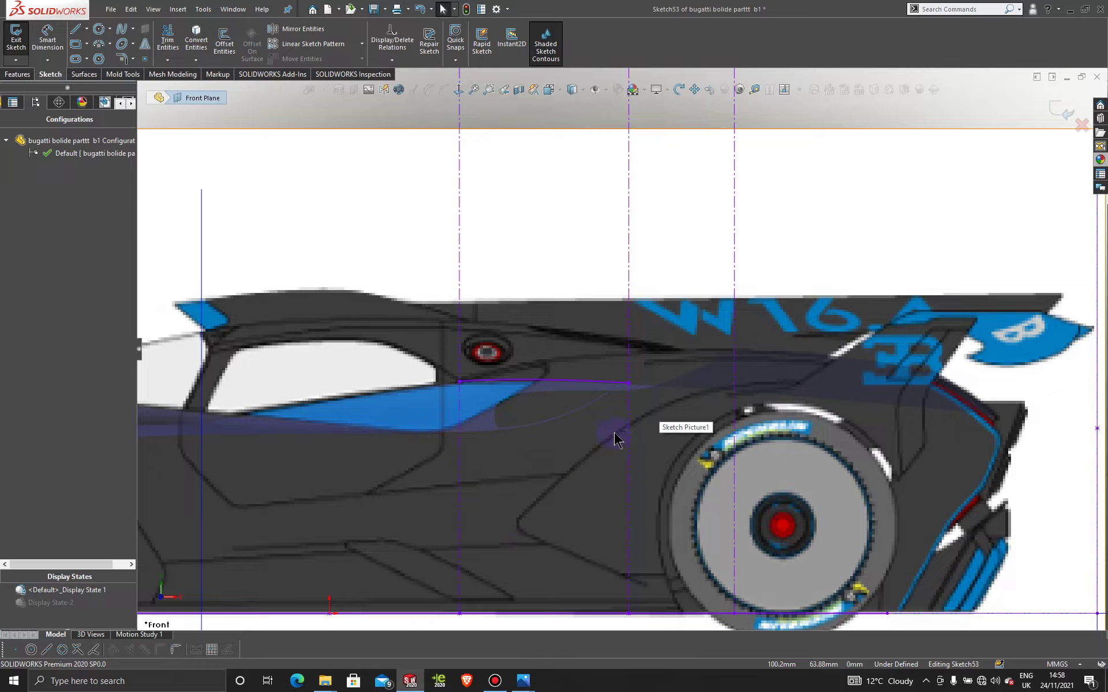
{"action": "left_click_drag", "start_coordinate": [691, 390], "coordinate": [762, 382]}
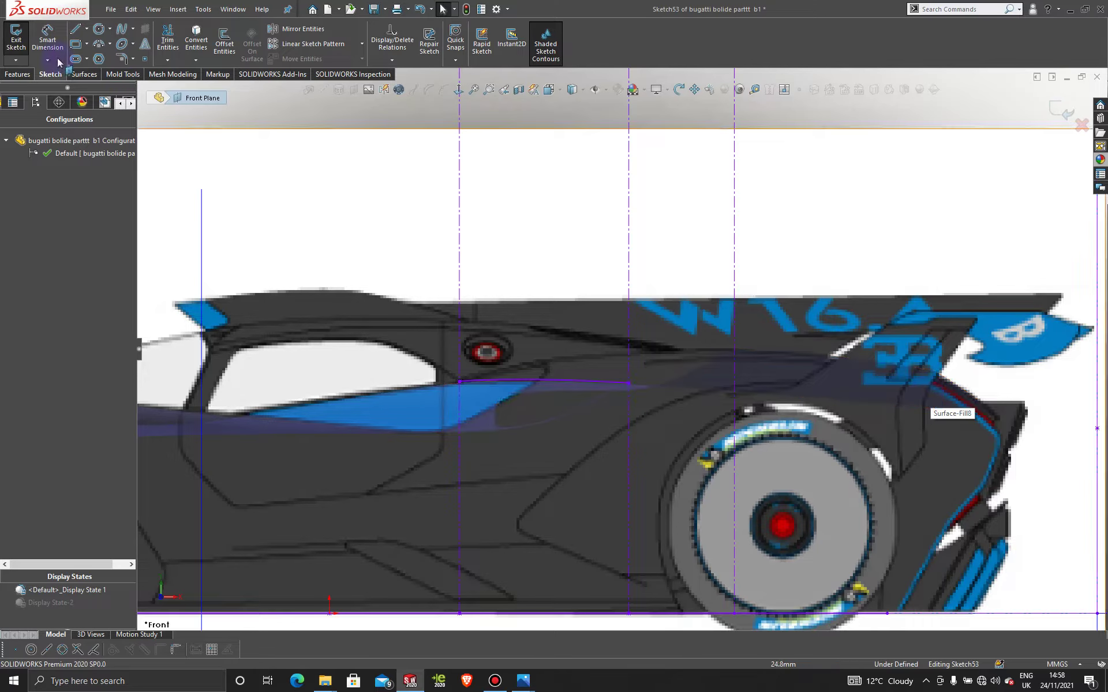
{"action": "left_click", "coordinate": [123, 30]}
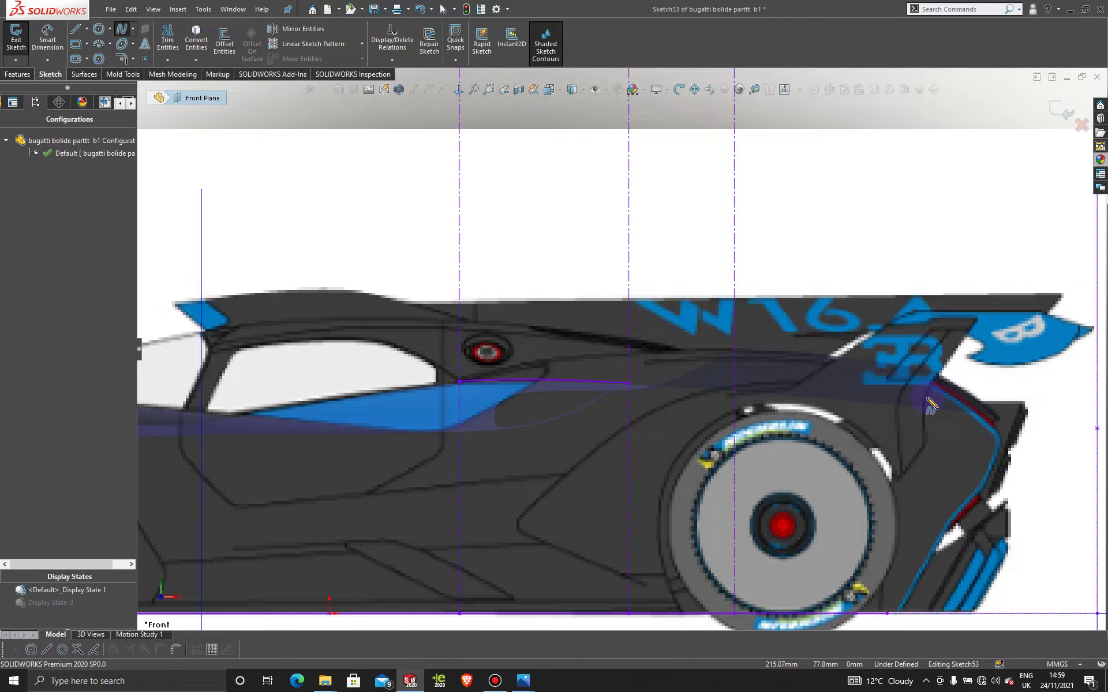
{"action": "left_click", "coordinate": [926, 397]}
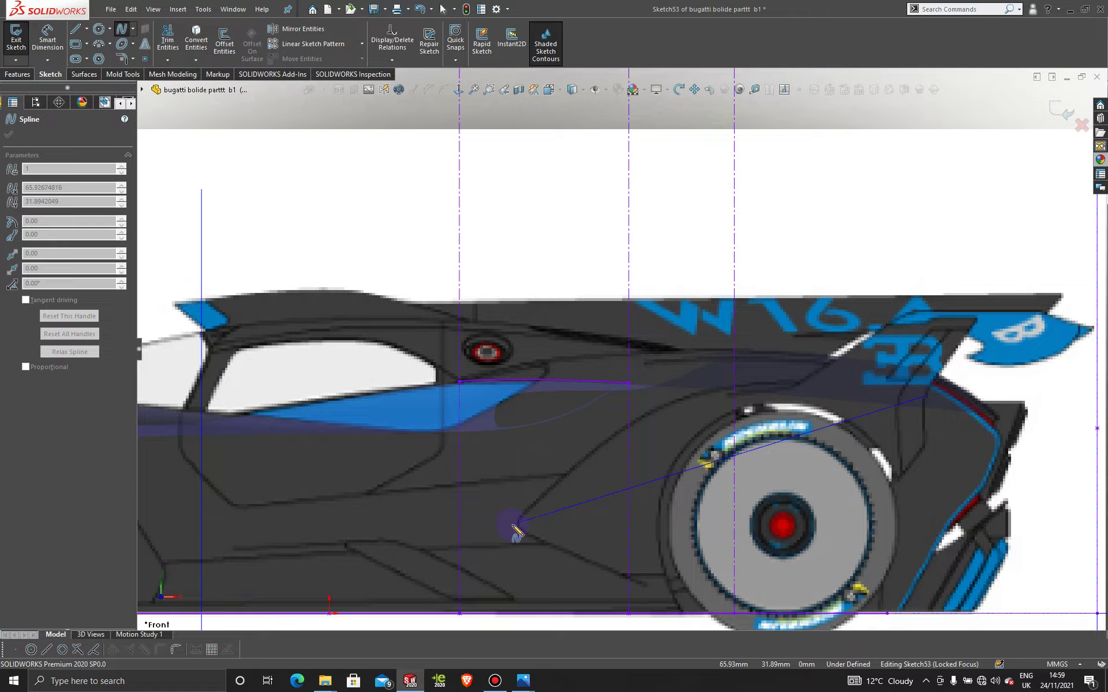
End the spline ahead of the rear wheel and select it.
{"action": "left_click", "coordinate": [513, 526]}
{"action": "double_click", "coordinate": [513, 526]}
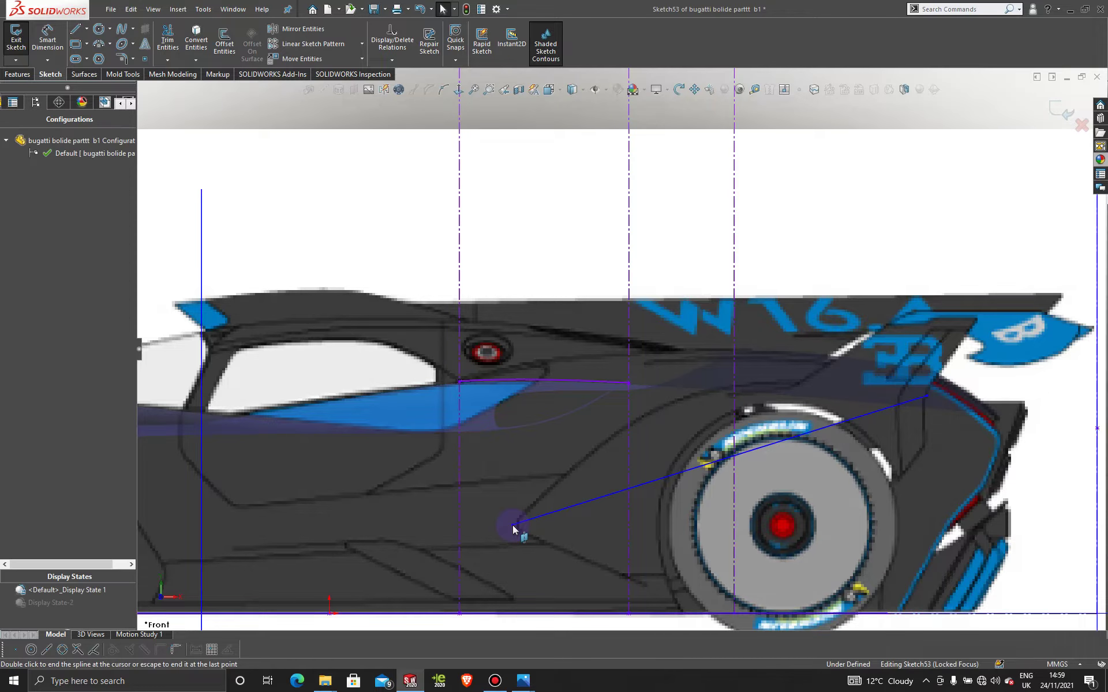
{"action": "left_click", "coordinate": [627, 490]}
{"action": "left_click", "coordinate": [705, 462]}
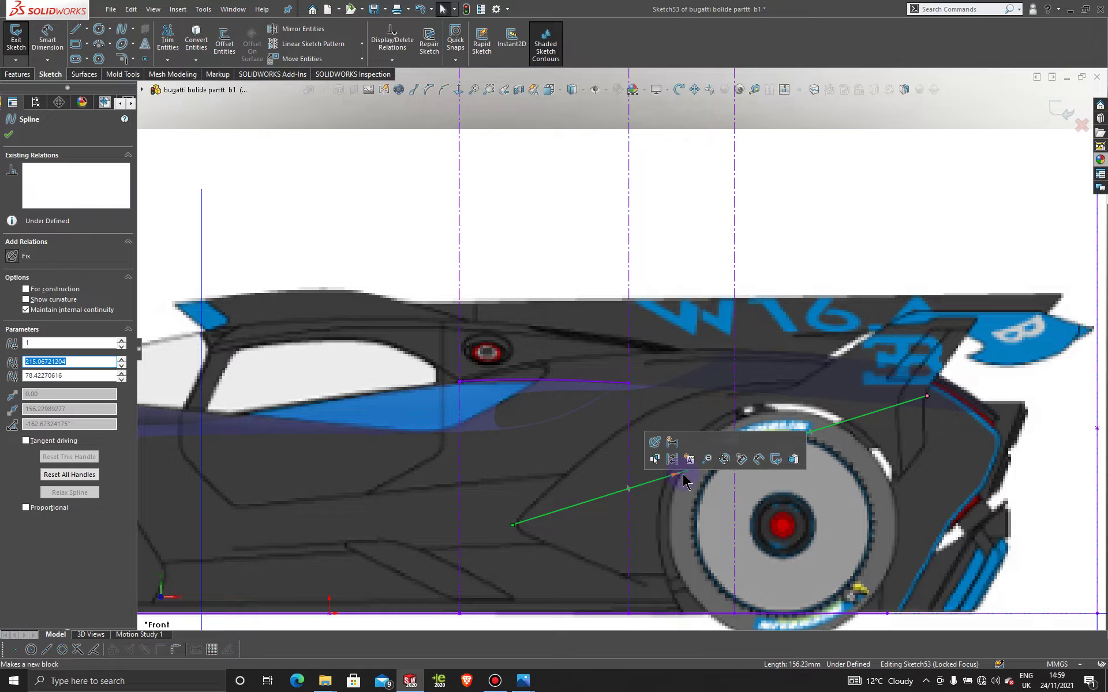
Drag the spline's tangent handles to arch it over the rear wheel at about -136.4°.
{"action": "left_click_drag", "start_coordinate": [684, 480], "coordinate": [574, 384]}
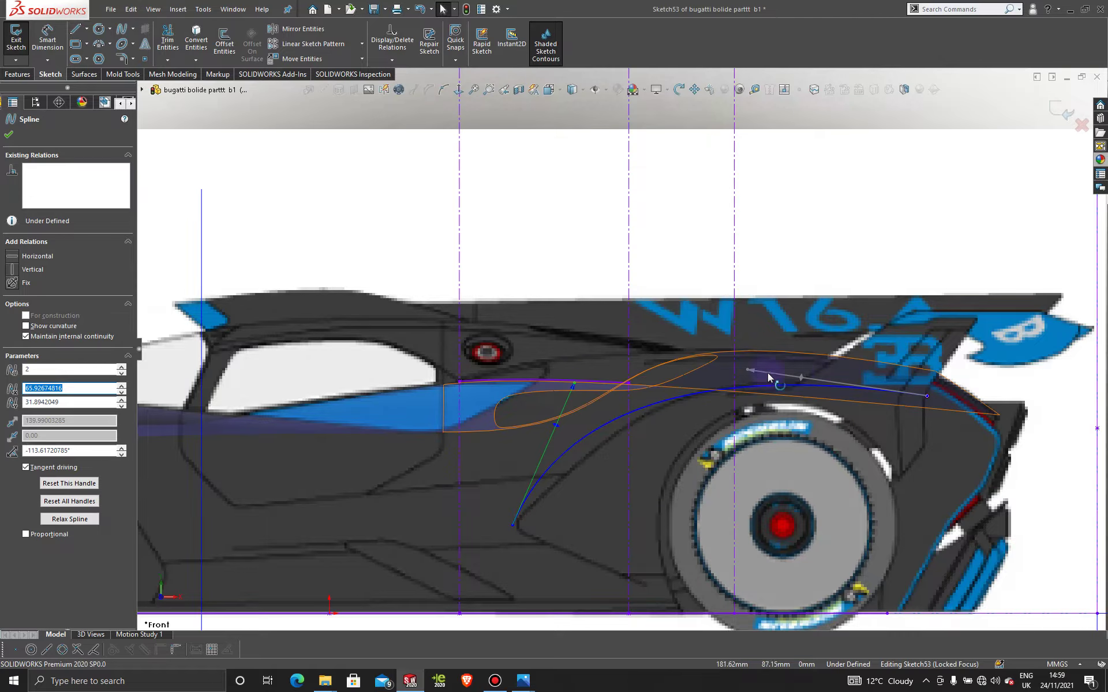
{"action": "left_click_drag", "start_coordinate": [574, 388], "coordinate": [633, 391]}
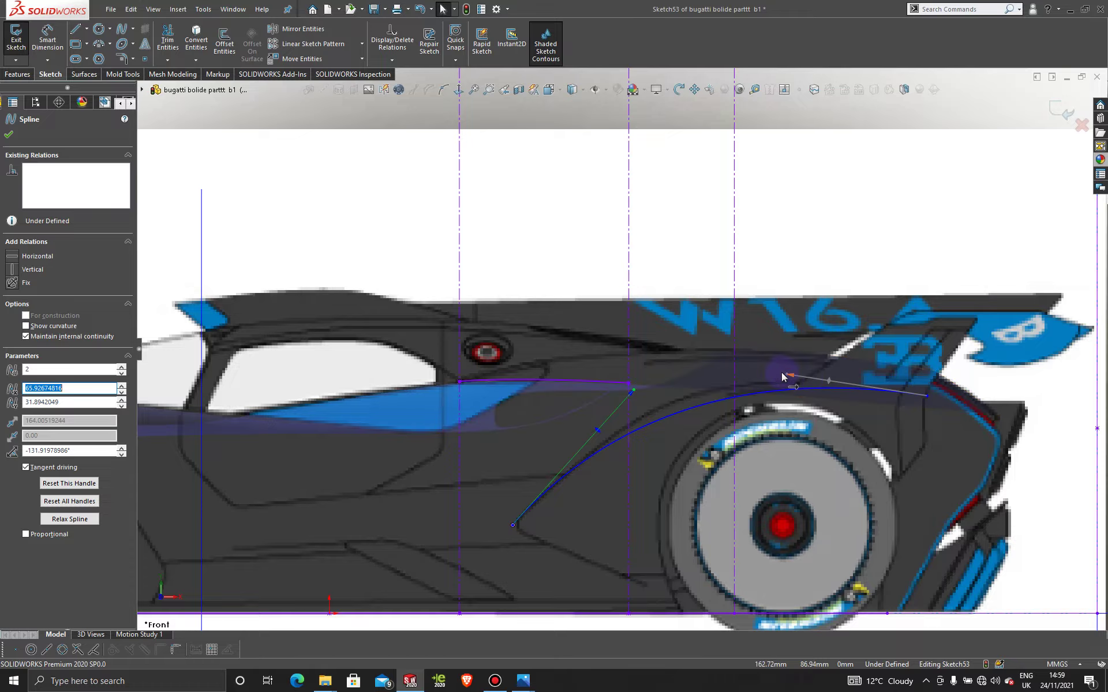
{"action": "left_click_drag", "start_coordinate": [787, 376], "coordinate": [743, 369]}
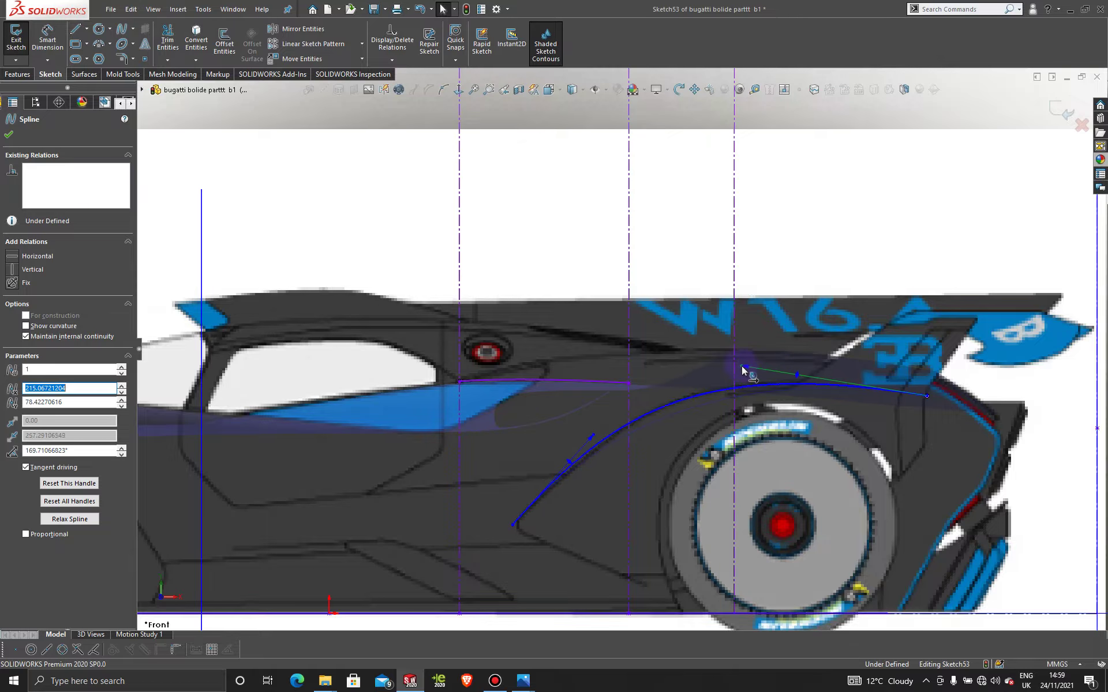
{"action": "left_click", "coordinate": [597, 437]}
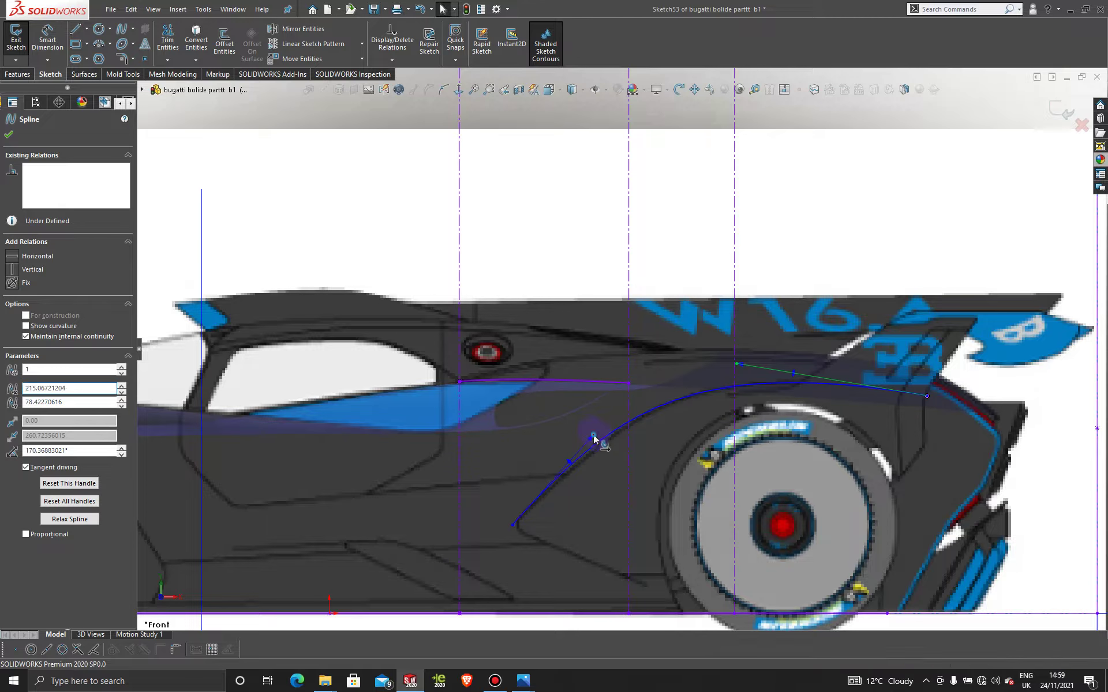
{"action": "left_click", "coordinate": [735, 365]}
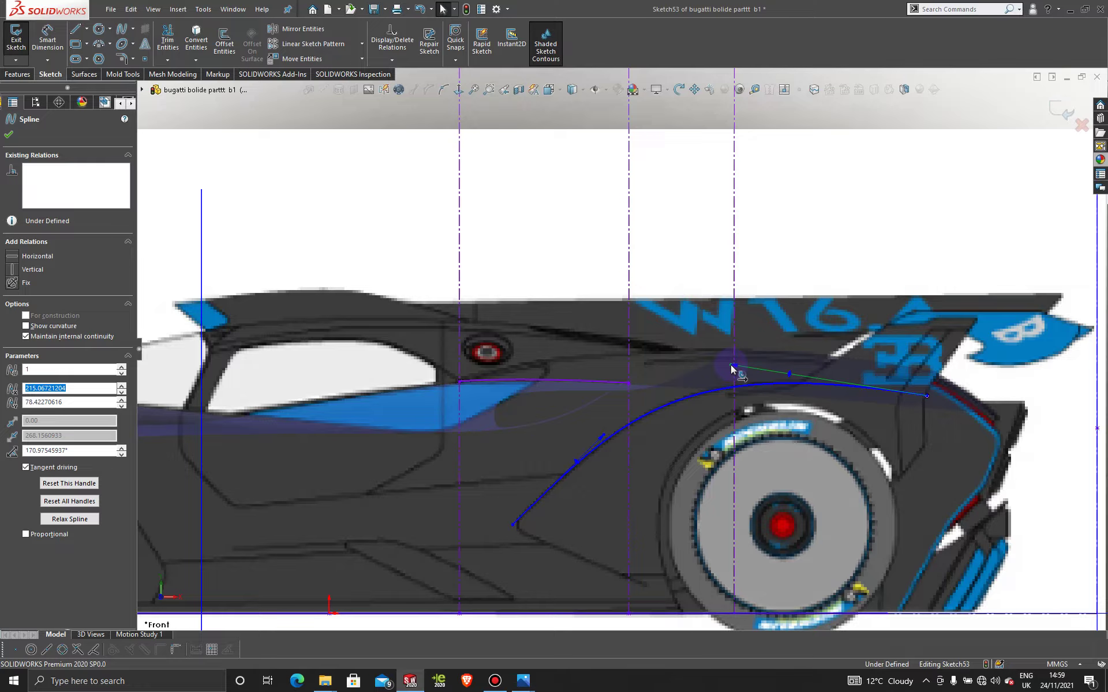
{"action": "left_click_drag", "start_coordinate": [730, 365], "coordinate": [729, 362]}
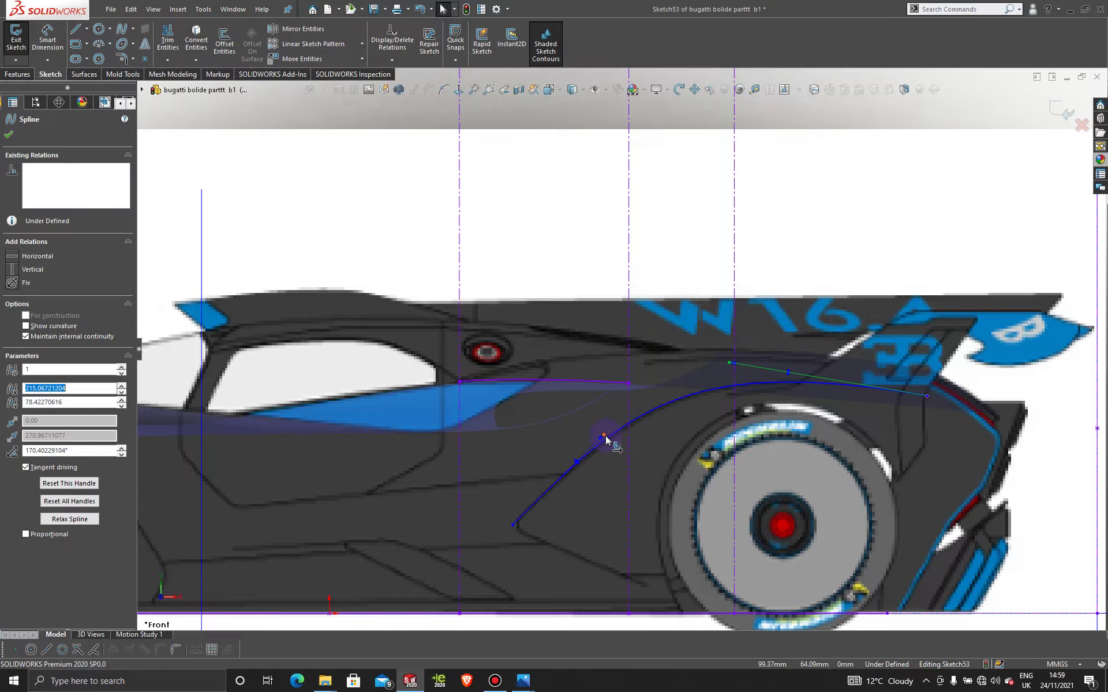
{"action": "left_click_drag", "start_coordinate": [605, 439], "coordinate": [610, 438]}
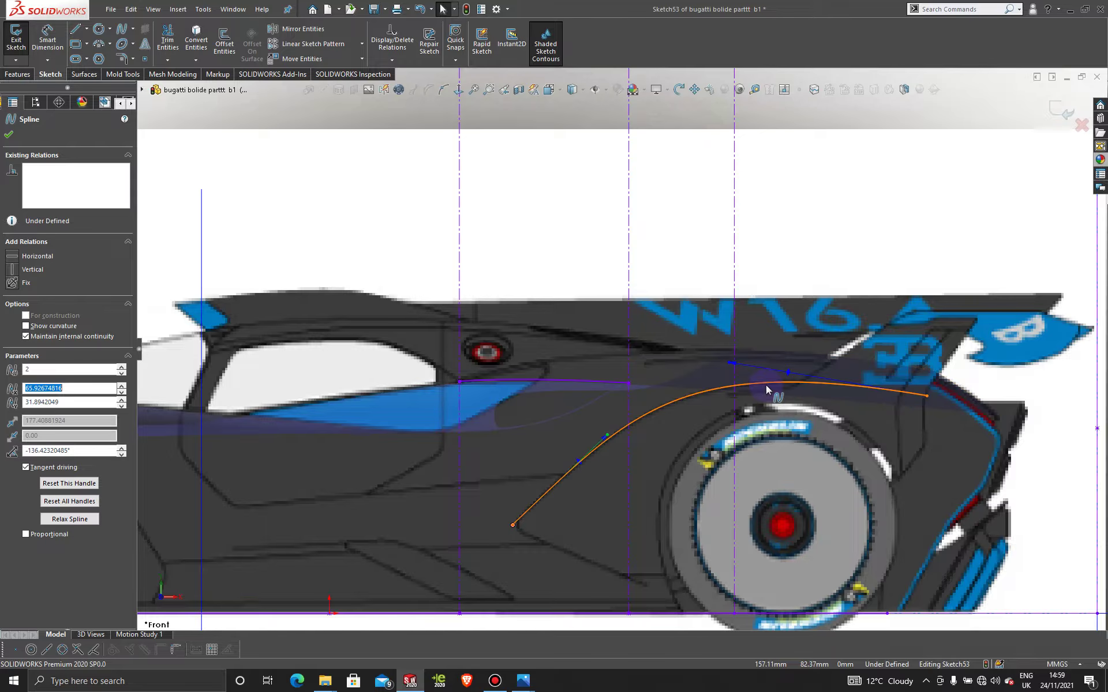
{"action": "key", "text": "z"}
{"action": "key", "text": "z"}
{"action": "key", "text": "z"}
{"action": "key", "text": "z"}
{"action": "key", "text": "z"}
{"action": "key", "text": "z"}
{"action": "key", "text": "z"}
{"action": "mouse_move", "coordinate": [637, 370]}
{"action": "middle_mouse_down"}
{"action": "mouse_move", "coordinate": [635, 500]}
{"action": "mouse_move", "coordinate": [629, 429]}
{"action": "middle_mouse_up"}
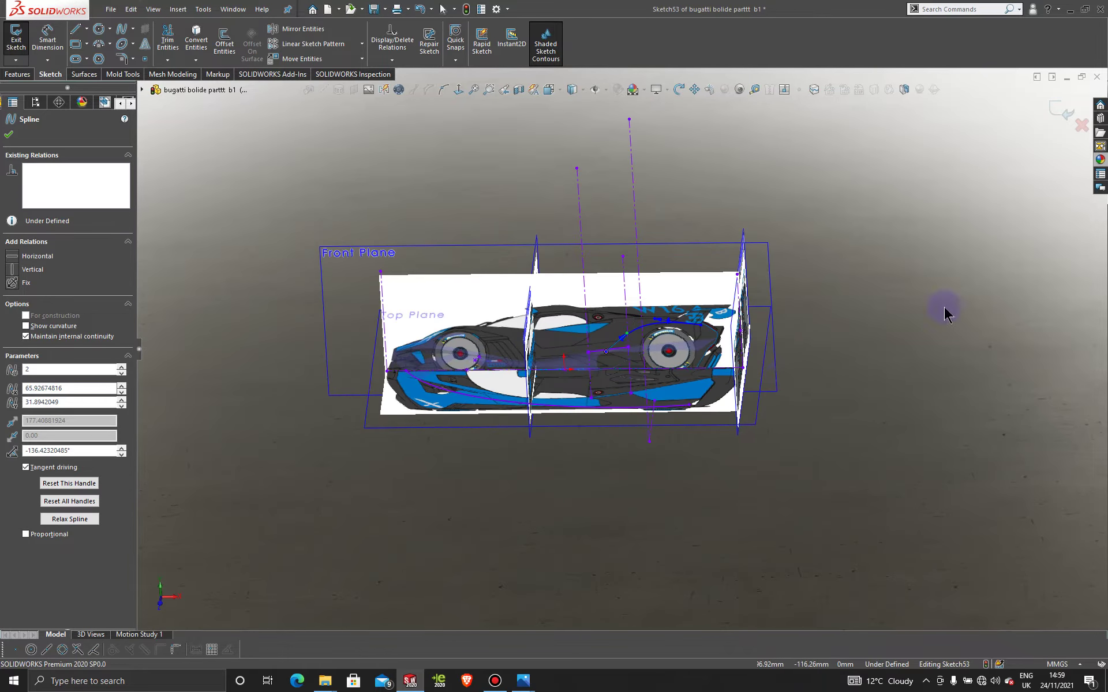
Exit Sketch53 and create a sketch-on-sketch Projected Curve from Sketch53 and Sketch52.
{"action": "left_click", "coordinate": [1062, 108]}
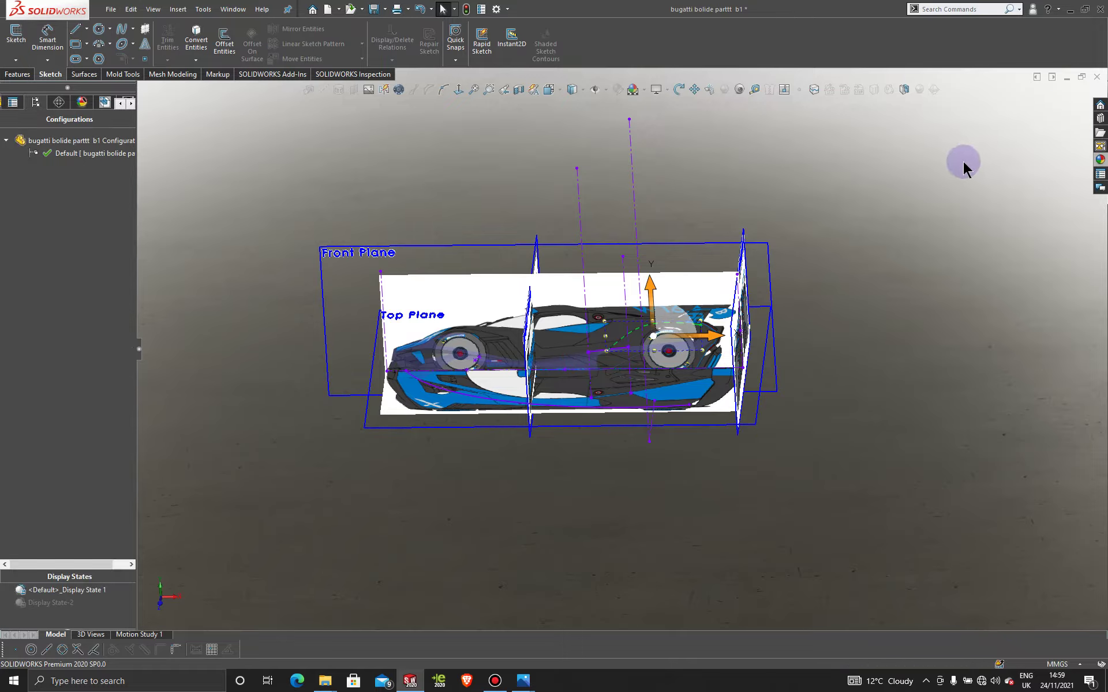
{"action": "scroll", "coordinate": [634, 351], "scroll_direction": "down", "scroll_amount": 3}
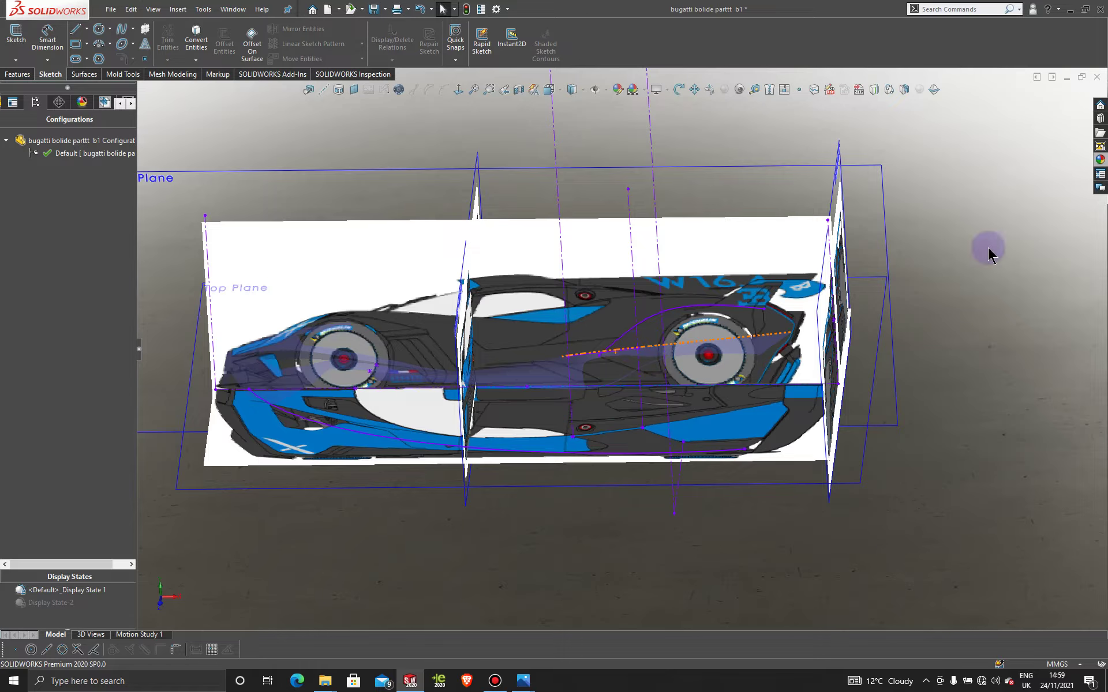
{"action": "left_click", "coordinate": [889, 90]}
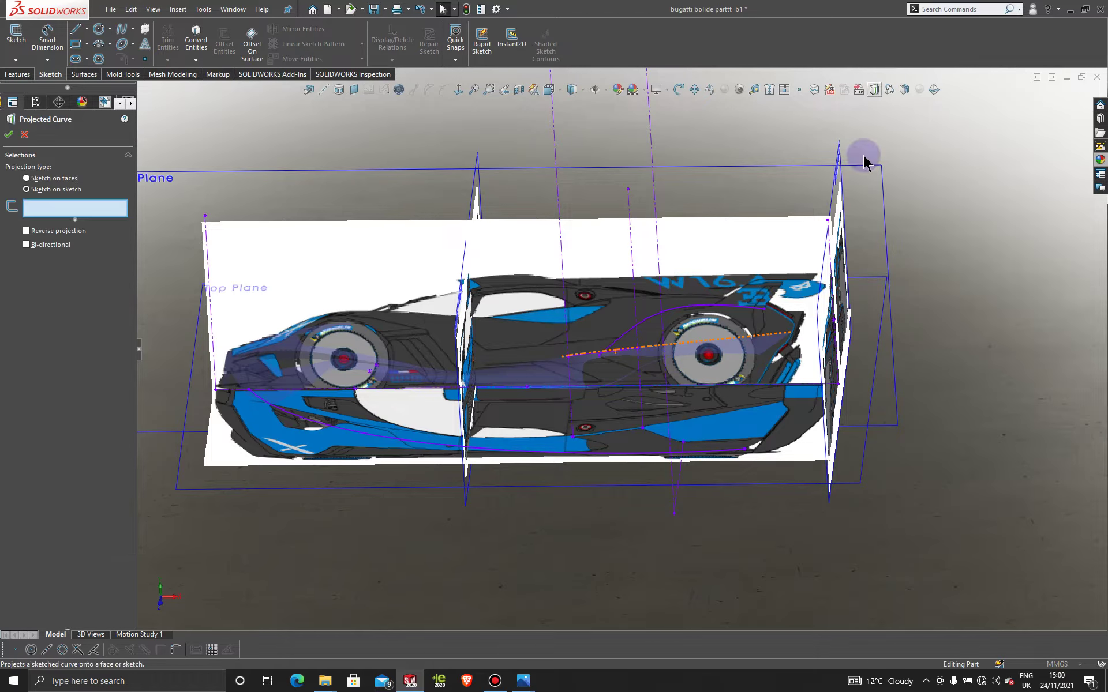
{"action": "left_click", "coordinate": [711, 312]}
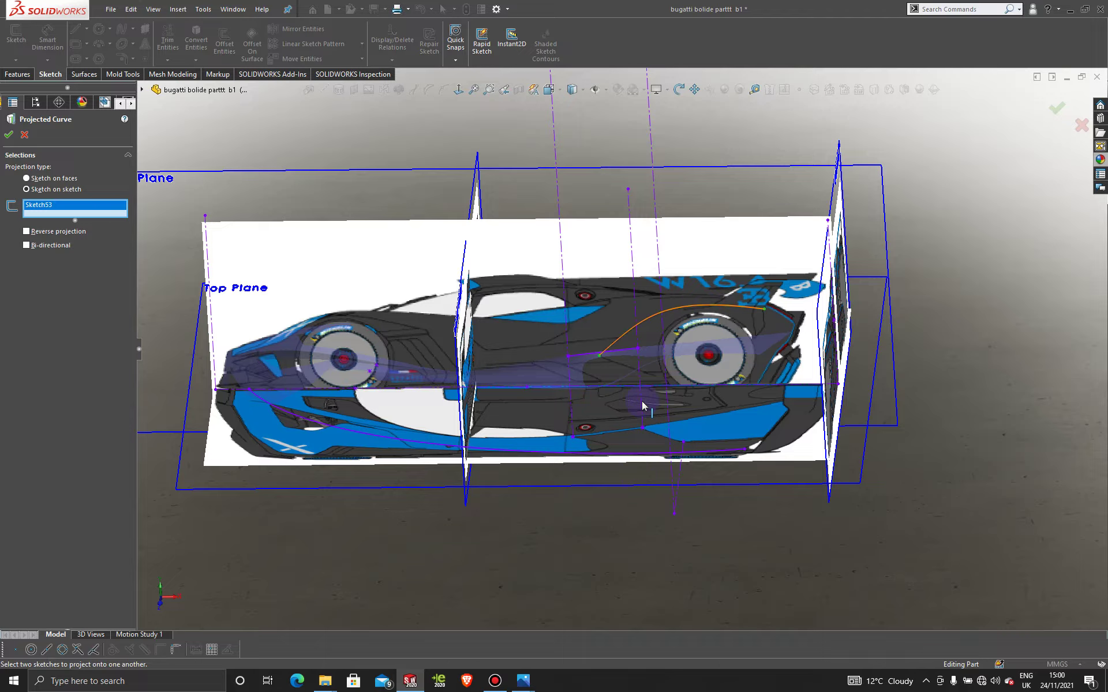
{"action": "left_click", "coordinate": [645, 455]}
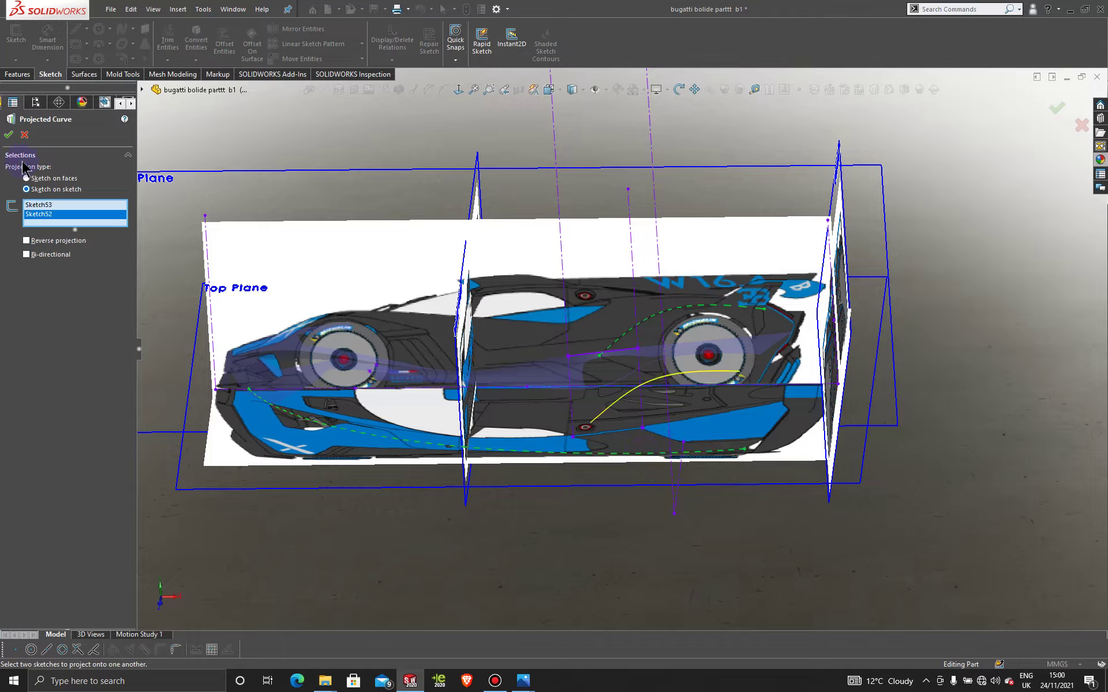
{"action": "left_click", "coordinate": [8, 135]}
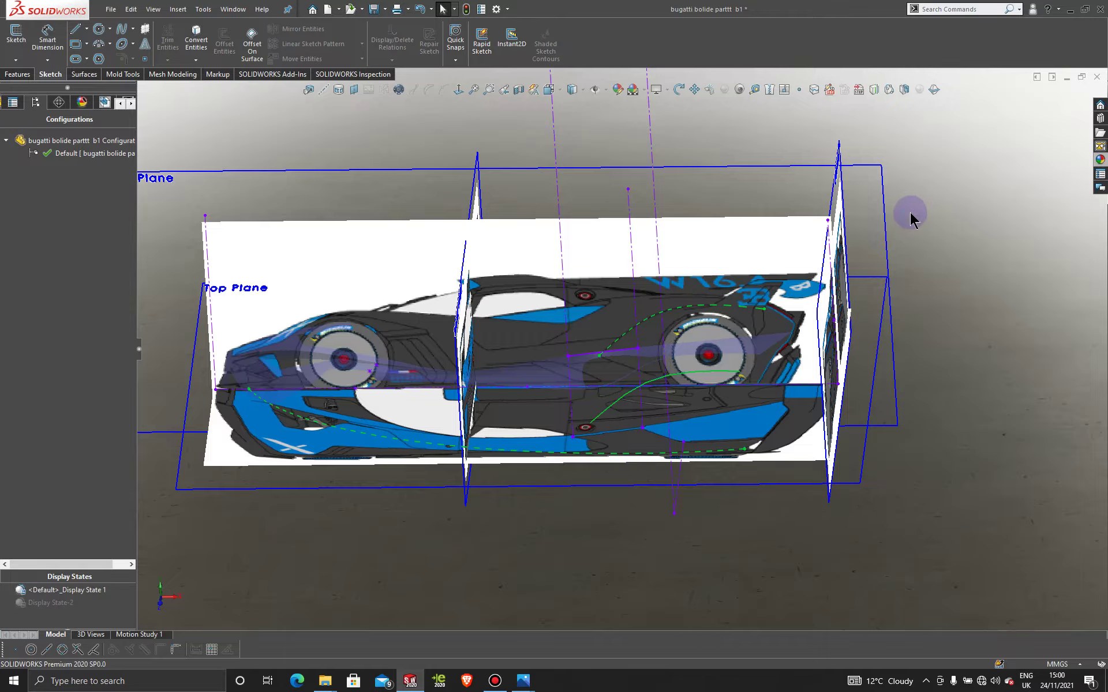
{"action": "left_click", "coordinate": [57, 603]}
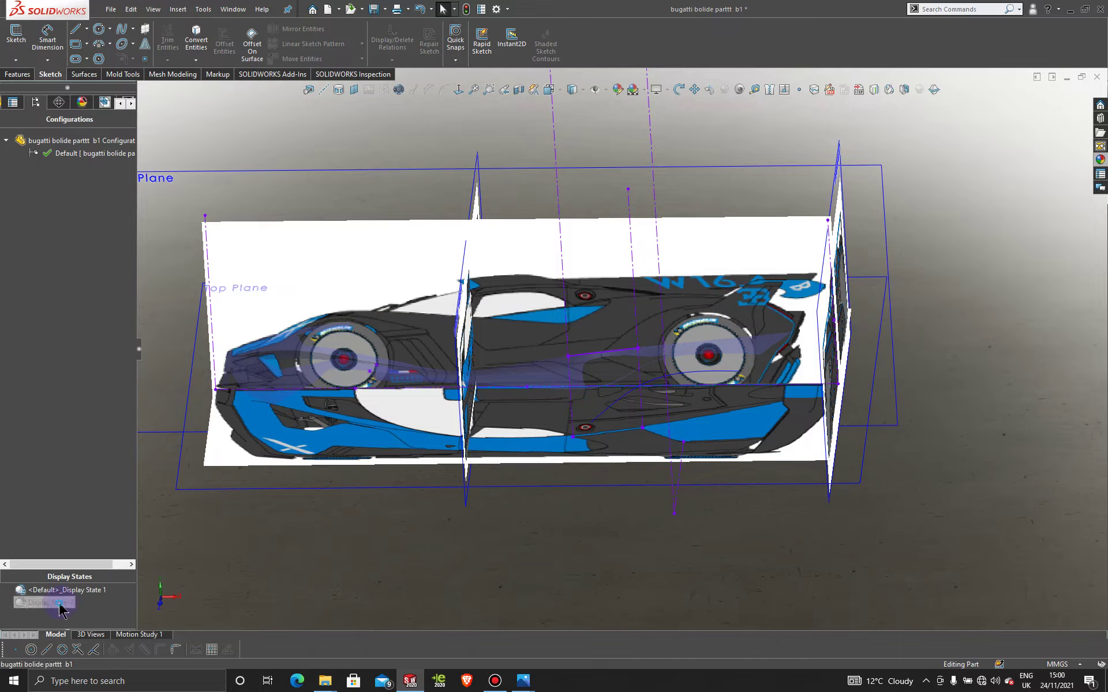
Activate Display State-2 to show the yellow surfaces and orbit to the rear side intake.
{"action": "double_click", "coordinate": [57, 603]}
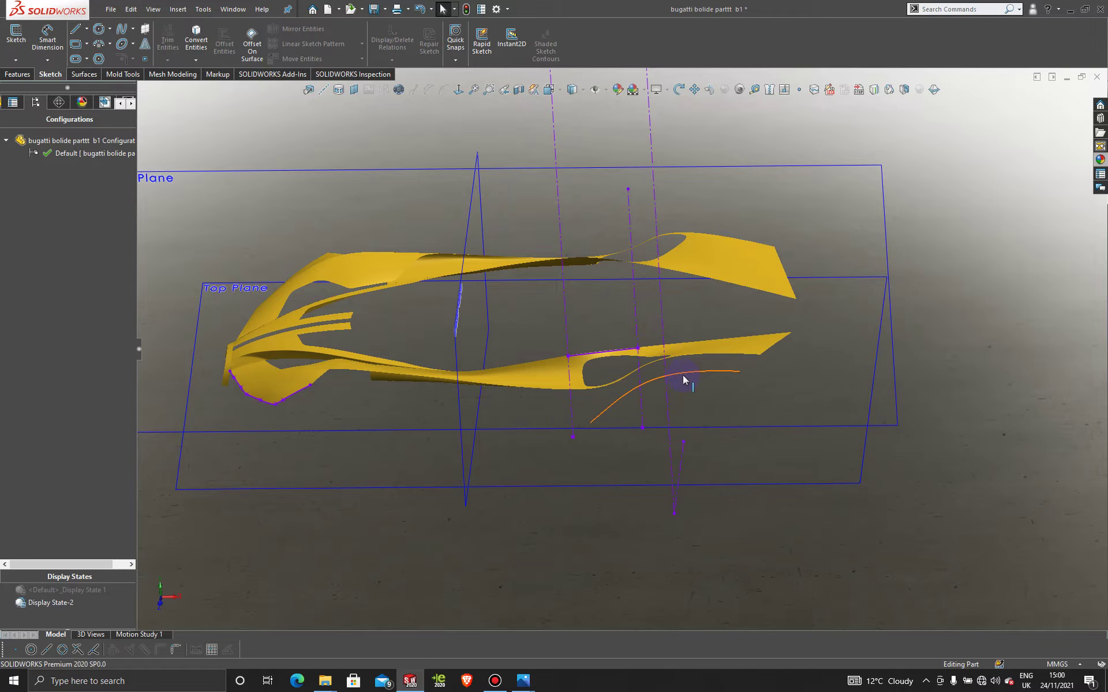
{"action": "middle_click_drag", "start_coordinate": [684, 379], "coordinate": [660, 378]}
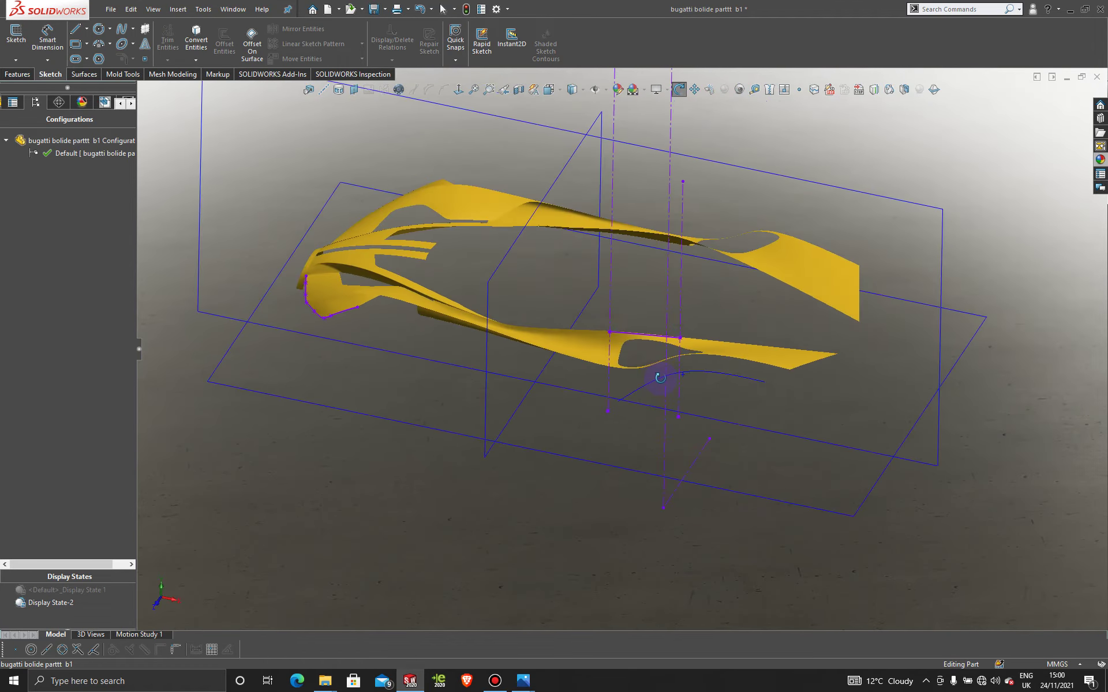
{"action": "scroll", "coordinate": [719, 358], "scroll_direction": "up", "scroll_amount": 4}
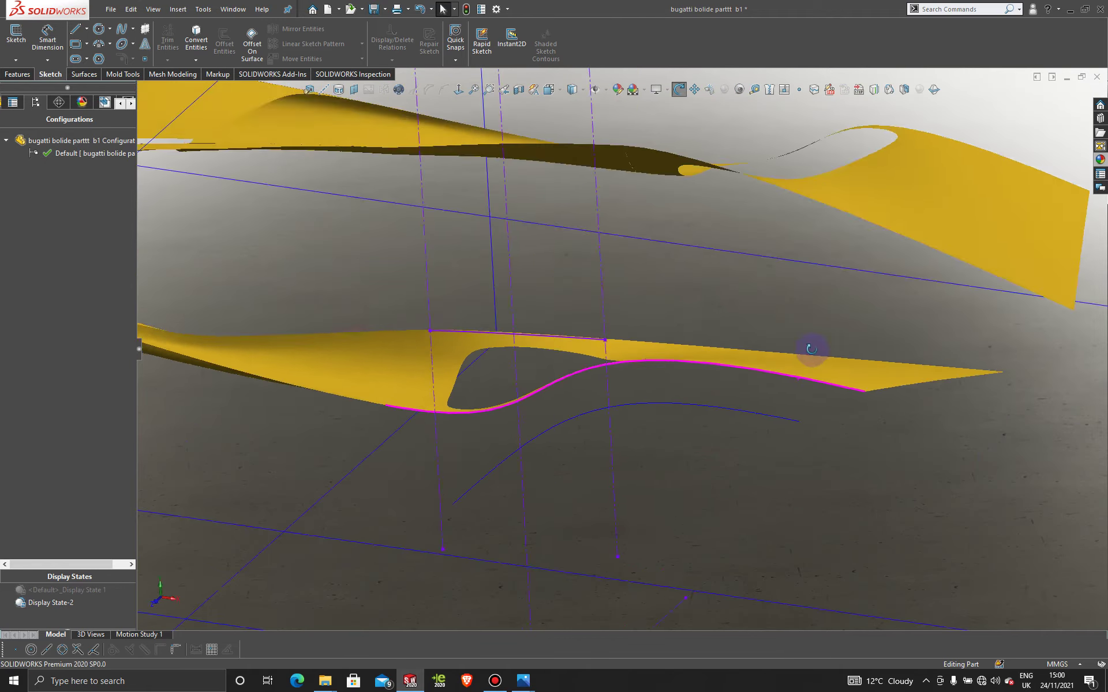
{"action": "middle_click_drag", "start_coordinate": [812, 349], "coordinate": [858, 395]}
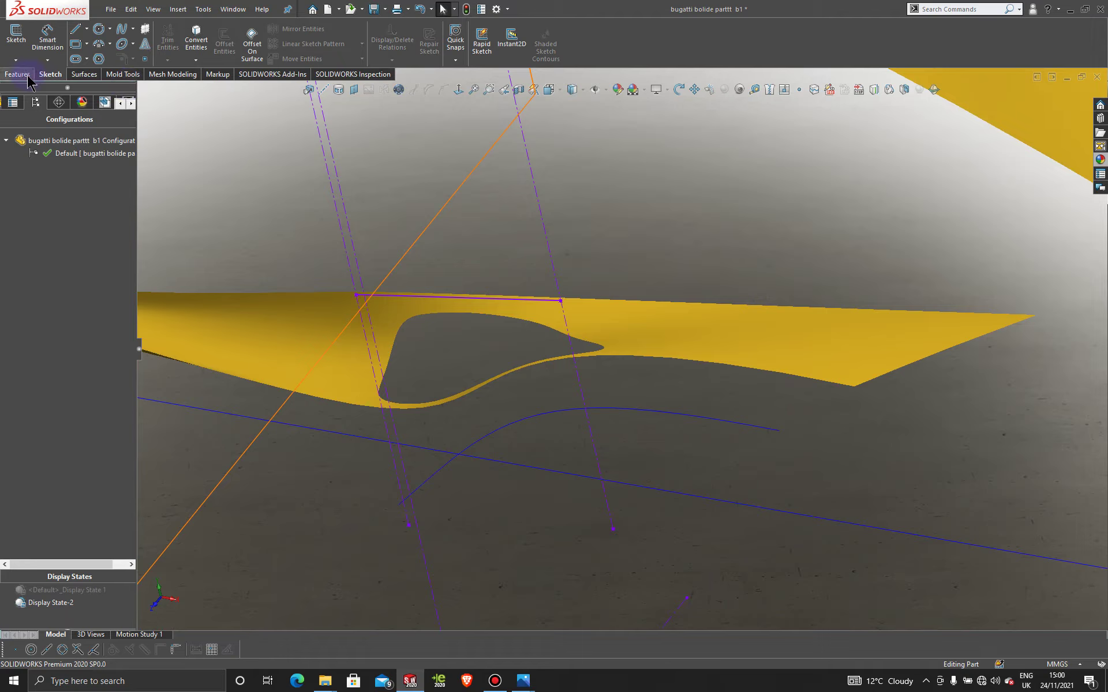
{"action": "left_click", "coordinate": [495, 681]}
{"action": "left_click", "coordinate": [495, 681]}
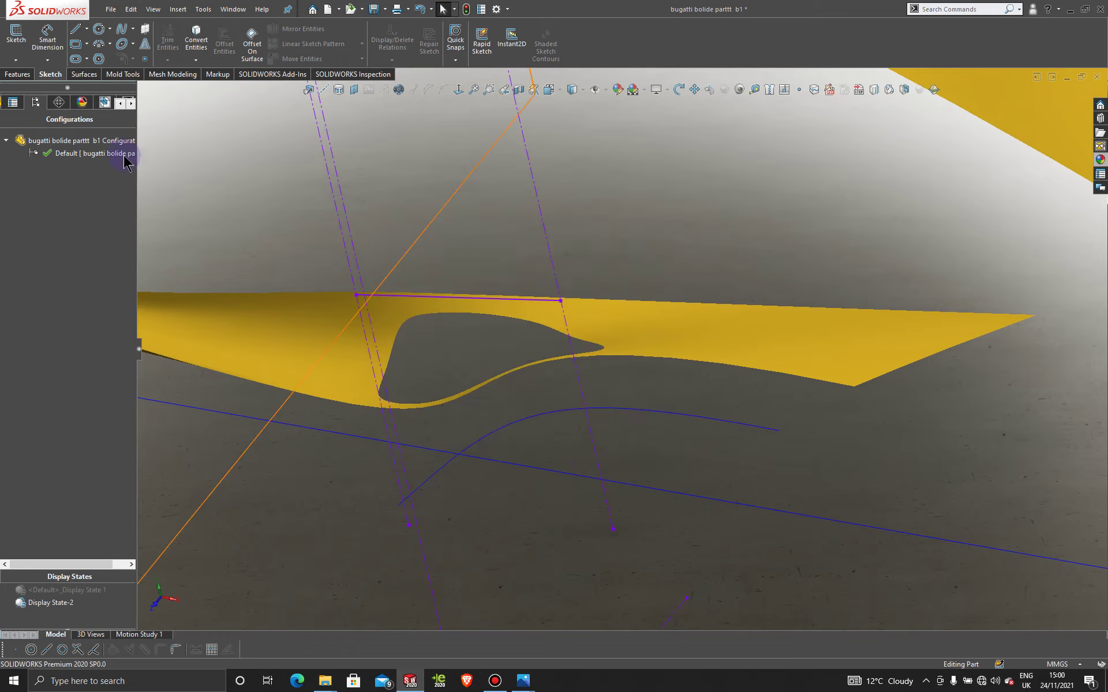
{"action": "left_click", "coordinate": [20, 60]}
In new 3DSketch55, draw a spline from the yellow surface's rear corner to the intake curve's end.
{"action": "left_click", "coordinate": [35, 86]}
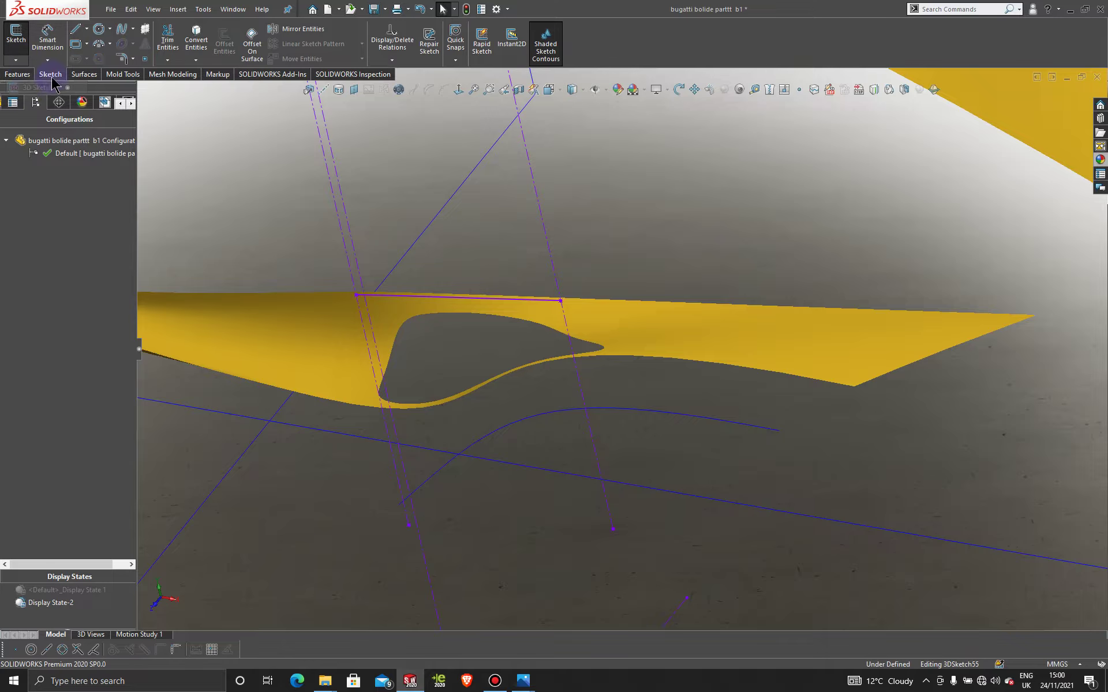
{"action": "left_click", "coordinate": [121, 29]}
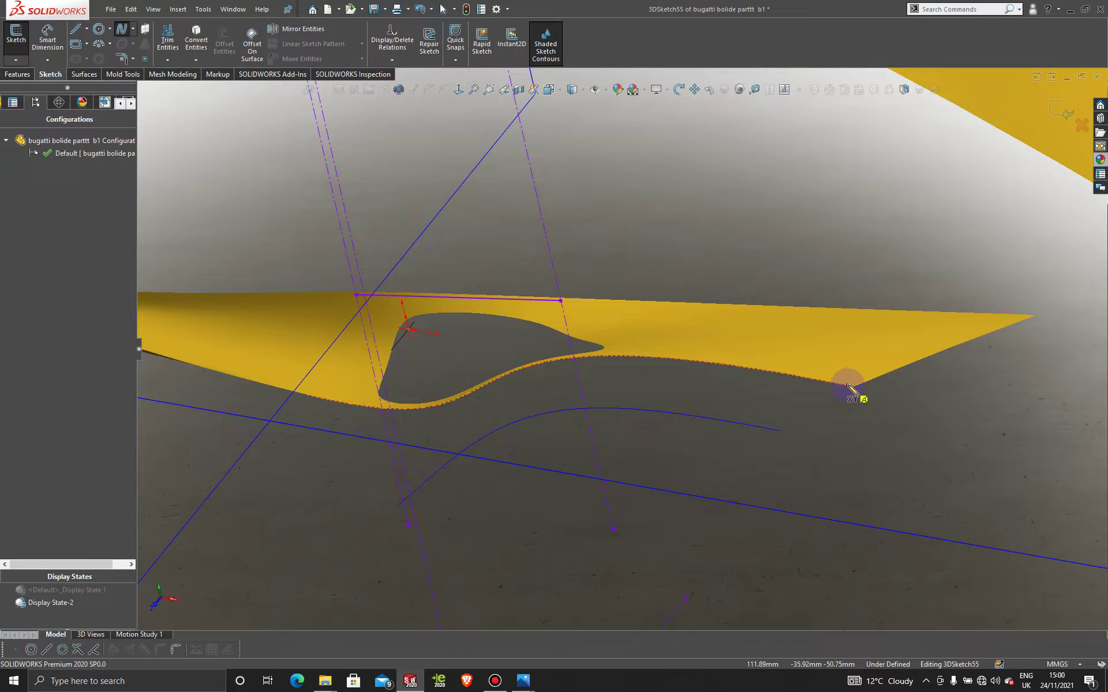
{"action": "left_click", "coordinate": [855, 398]}
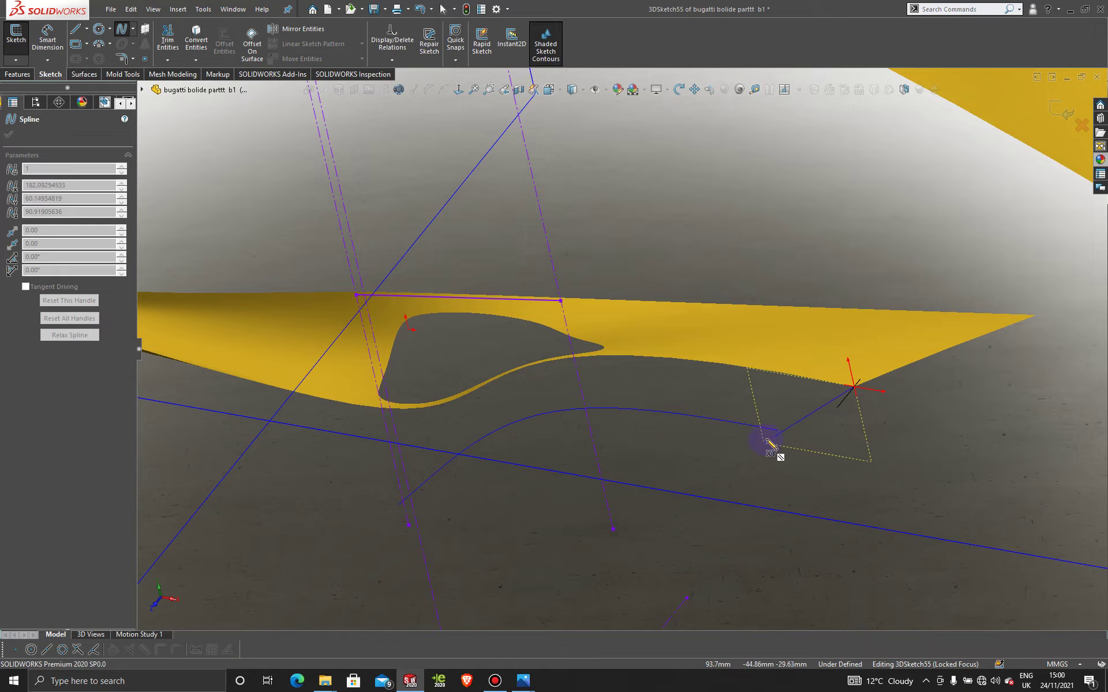
{"action": "left_click", "coordinate": [765, 429]}
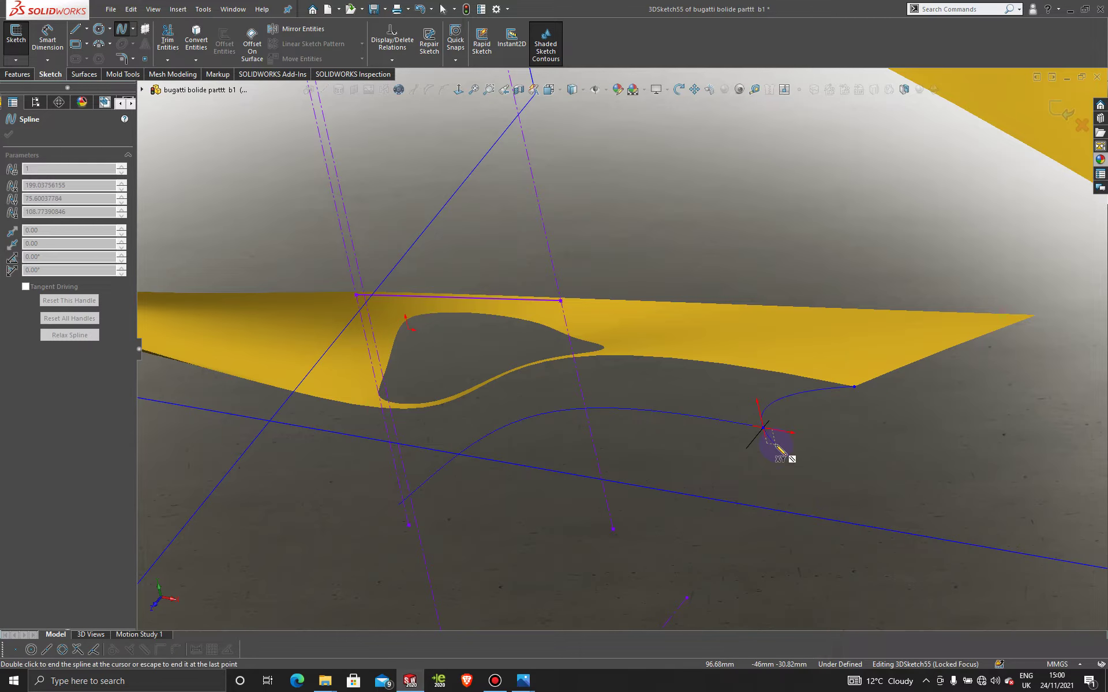
{"action": "double_click", "coordinate": [776, 445]}
Check the spline end point's coincident relation, then orbit toward the front view.
{"action": "scroll", "coordinate": [754, 417], "scroll_direction": "down", "scroll_amount": 2}
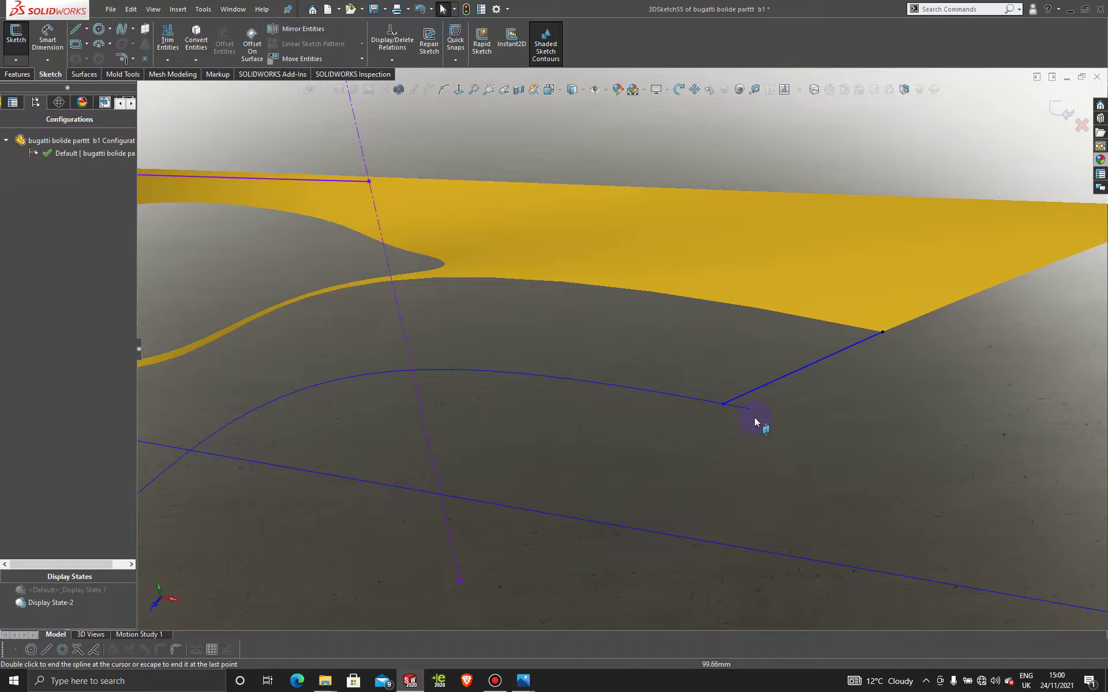
{"action": "left_click", "coordinate": [724, 405]}
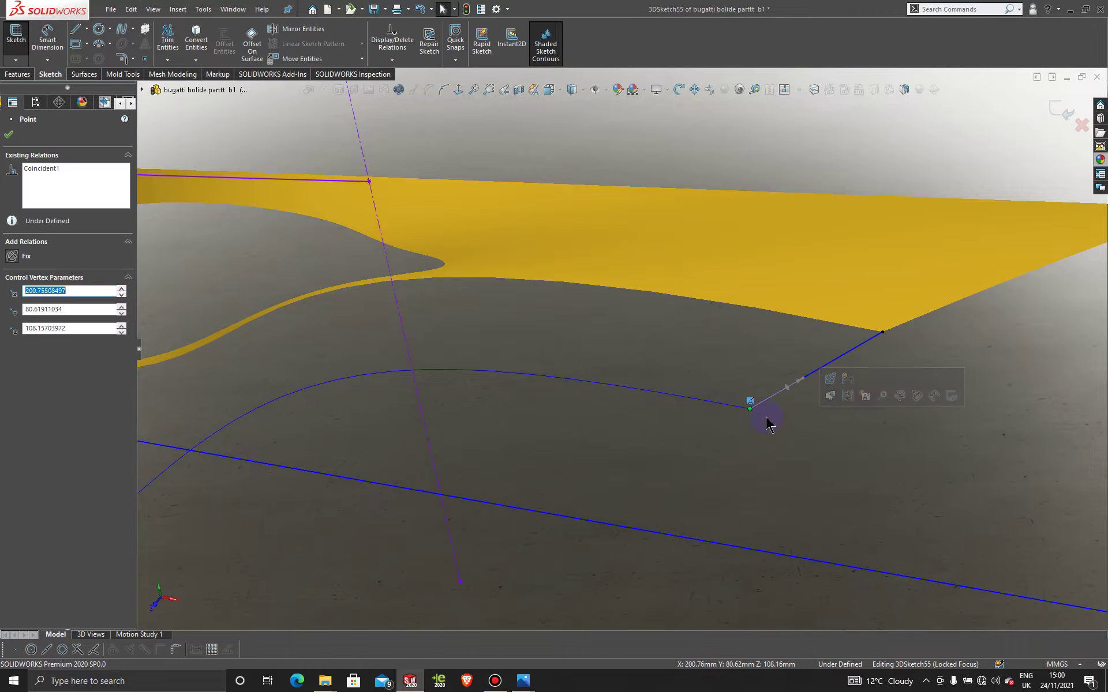
{"action": "scroll", "coordinate": [833, 422], "scroll_direction": "up", "scroll_amount": 5}
{"action": "left_click", "coordinate": [781, 401]}
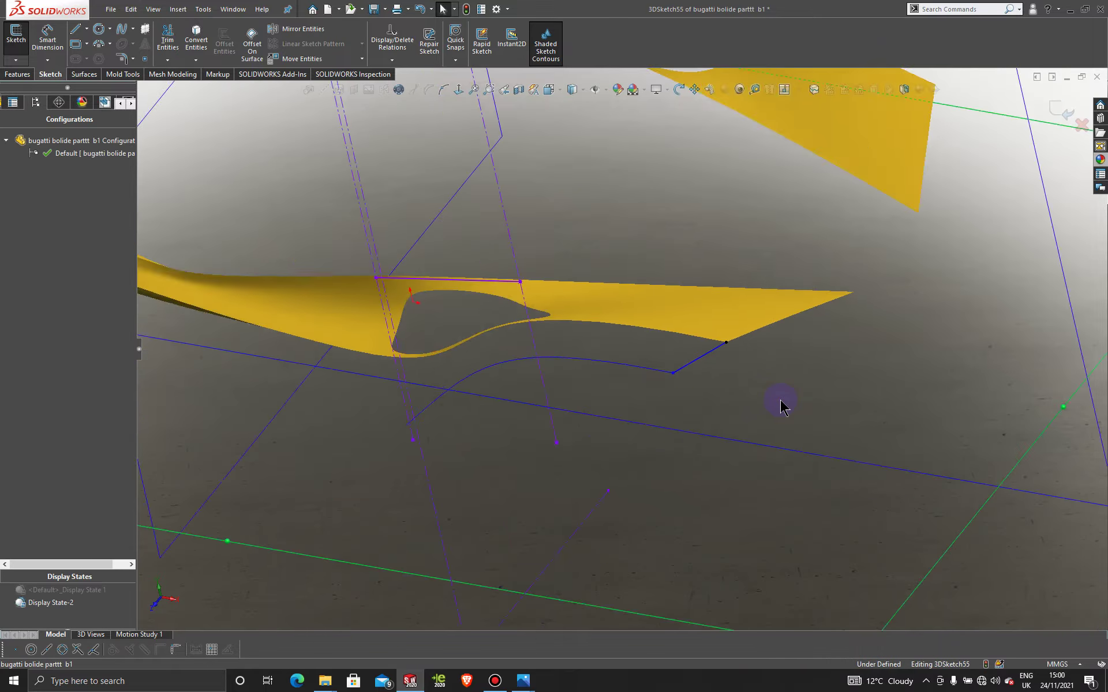
{"action": "scroll", "coordinate": [780, 407], "scroll_direction": "up", "scroll_amount": 2}
{"action": "middle_click_drag", "start_coordinate": [661, 417], "coordinate": [633, 348]}
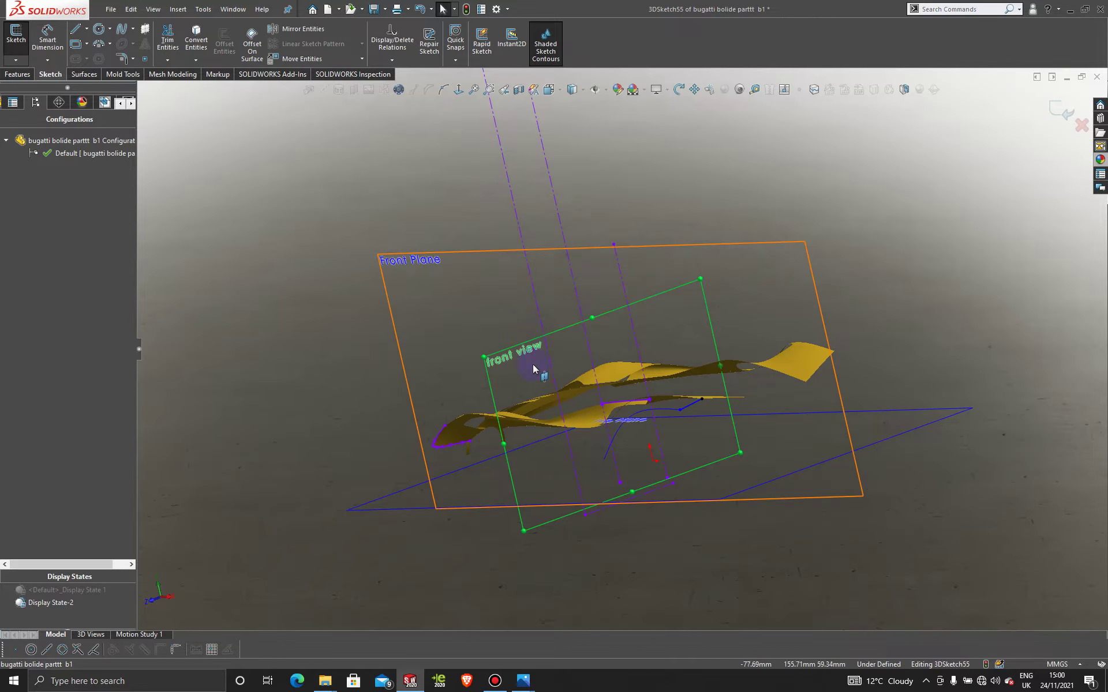
Face the front view and reshape the connecting spline to a tangent of about -177.1°.
{"action": "left_click", "coordinate": [458, 92]}
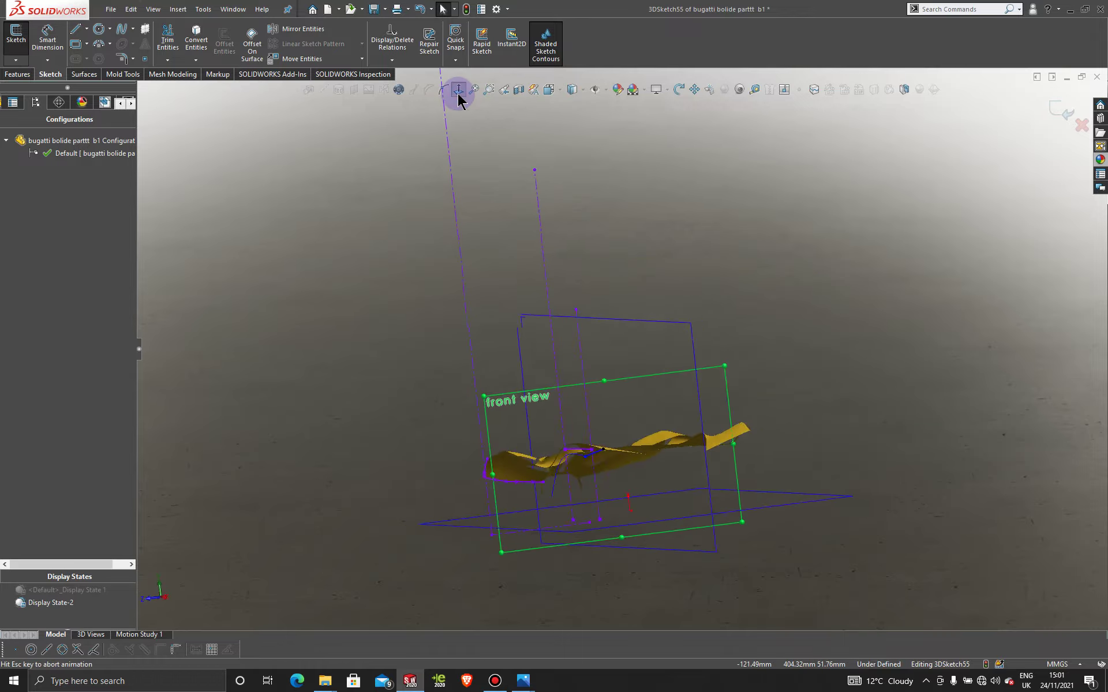
{"action": "scroll", "coordinate": [583, 501], "scroll_direction": "down", "scroll_amount": 4}
{"action": "scroll", "coordinate": [554, 439], "scroll_direction": "down", "scroll_amount": 6}
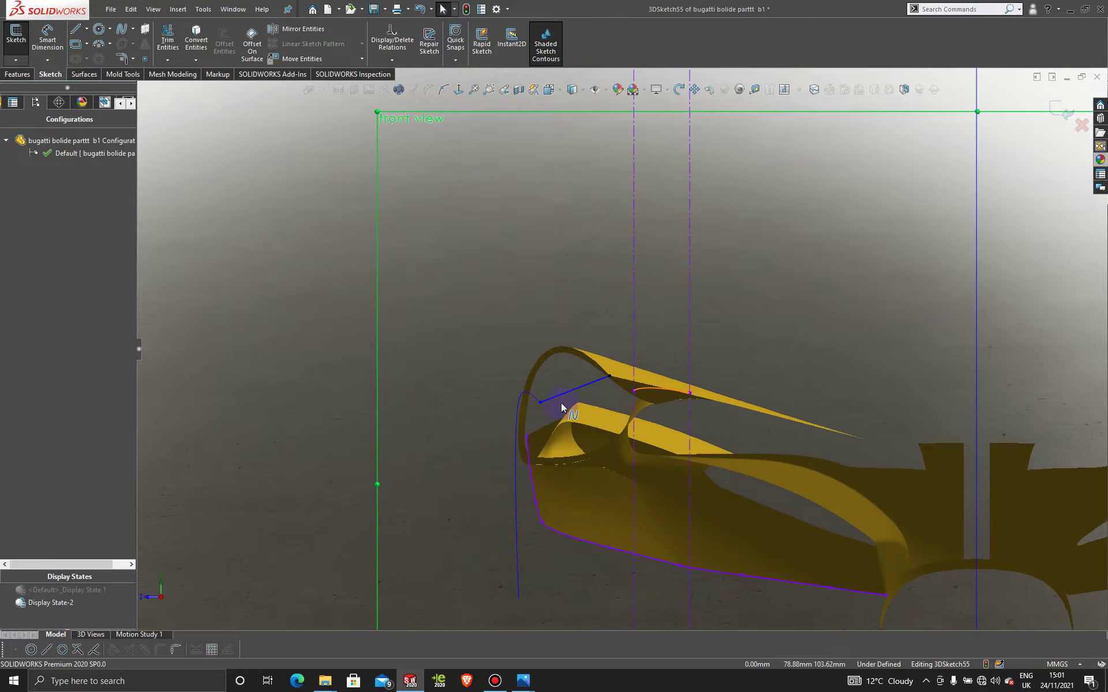
{"action": "left_click", "coordinate": [606, 368]}
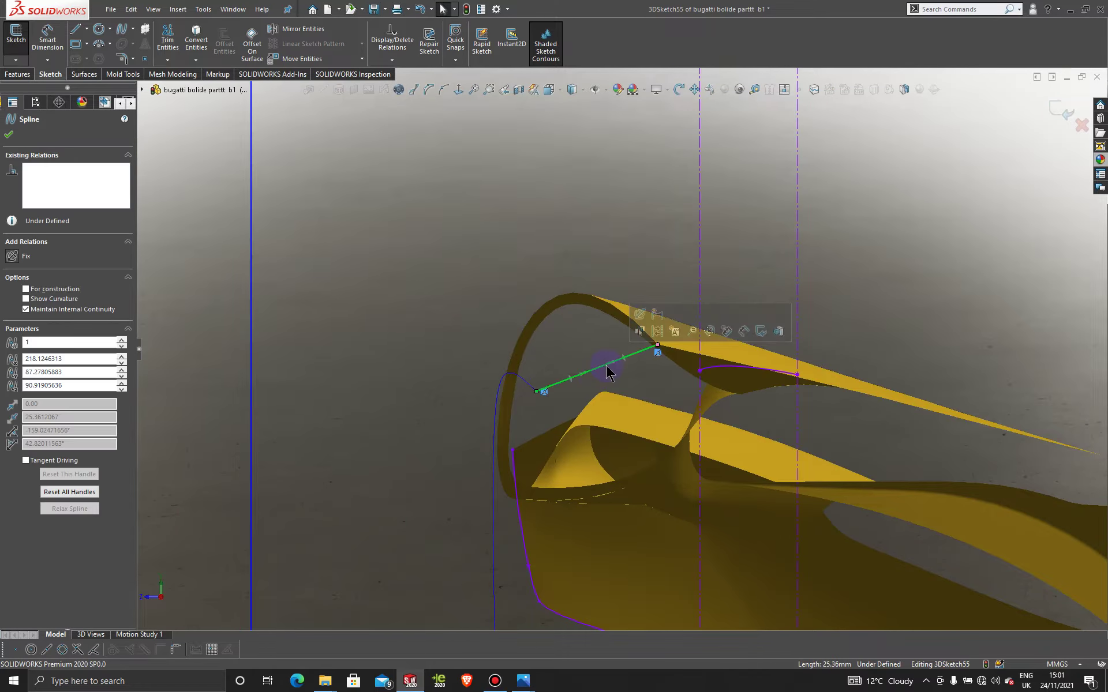
{"action": "left_click_drag", "start_coordinate": [586, 377], "coordinate": [571, 370]}
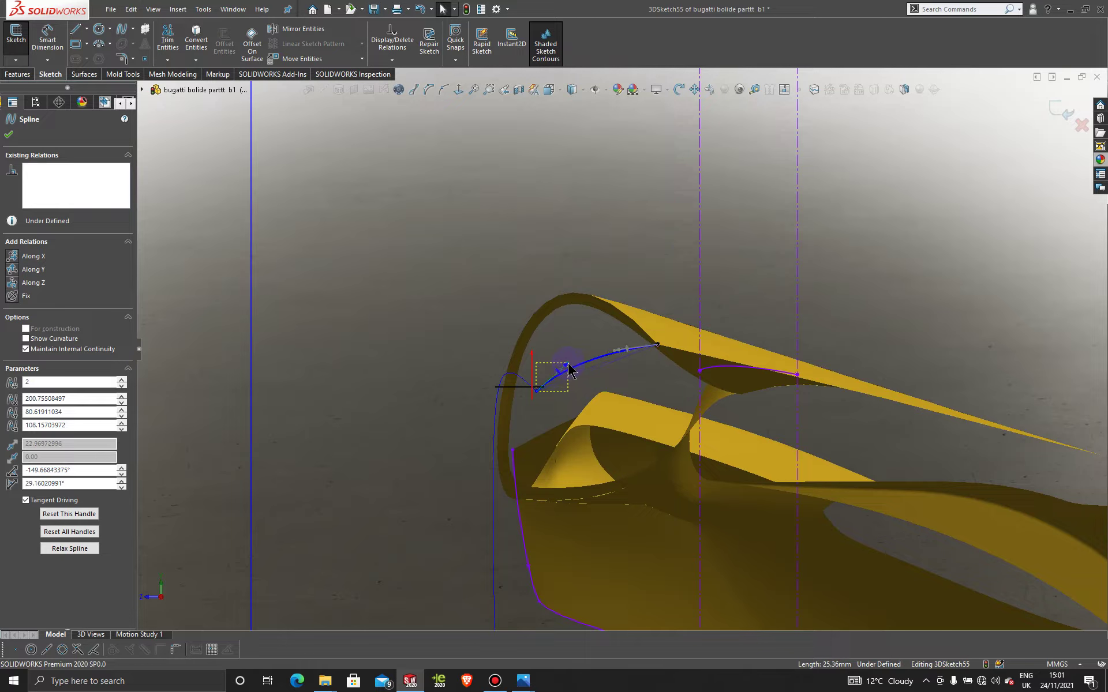
{"action": "left_click", "coordinate": [617, 349]}
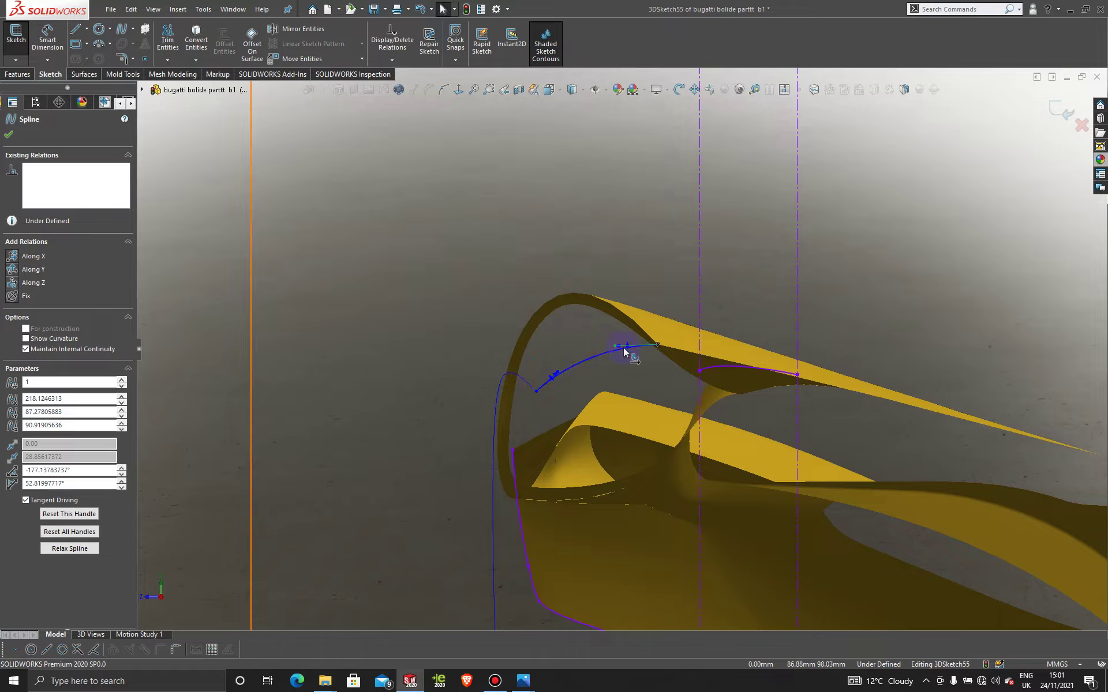
Orbit around to inspect the new spline, then exit 3DSketch55.
{"action": "scroll", "coordinate": [646, 352], "scroll_direction": "down", "scroll_amount": 3}
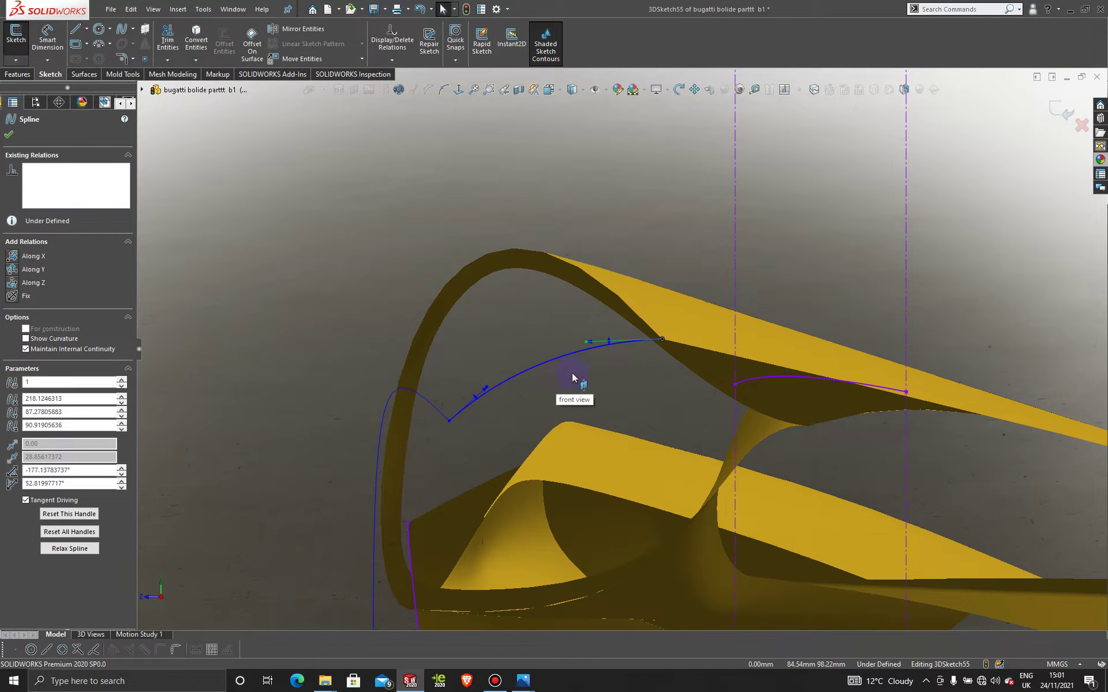
{"action": "scroll", "coordinate": [572, 375], "scroll_direction": "up", "scroll_amount": 5}
{"action": "middle_click_drag", "start_coordinate": [597, 363], "coordinate": [640, 396]}
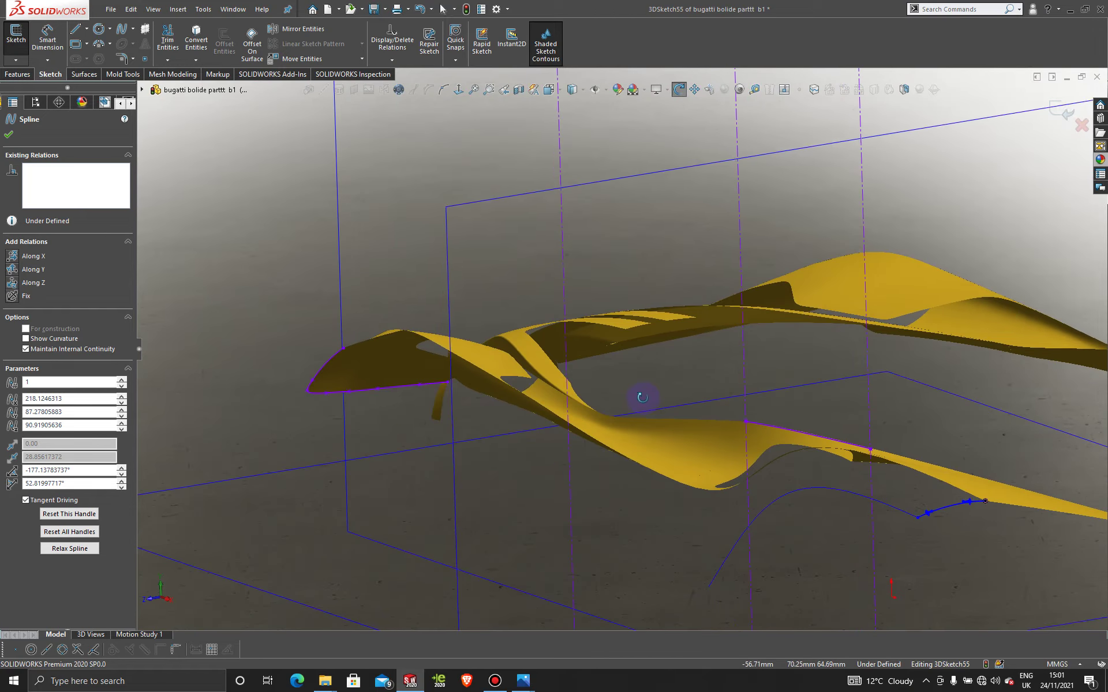
{"action": "middle_click_drag", "start_coordinate": [1001, 519], "coordinate": [857, 483]}
{"action": "mouse_move", "coordinate": [743, 437]}
{"action": "middle_mouse_down"}
{"action": "mouse_move", "coordinate": [789, 470]}
{"action": "mouse_move", "coordinate": [769, 496]}
{"action": "mouse_move", "coordinate": [752, 459]}
{"action": "mouse_move", "coordinate": [791, 465]}
{"action": "mouse_move", "coordinate": [802, 498]}
{"action": "middle_mouse_up"}
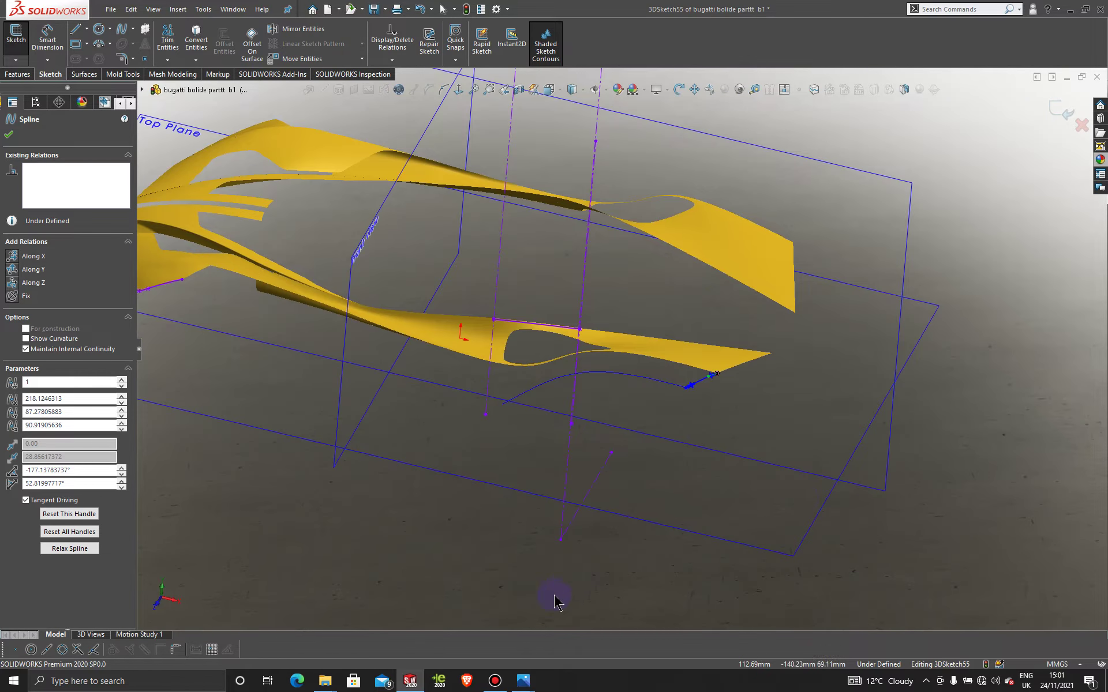
{"action": "key", "text": "Escape"}
{"action": "middle_click_drag", "start_coordinate": [585, 362], "coordinate": [594, 408]}
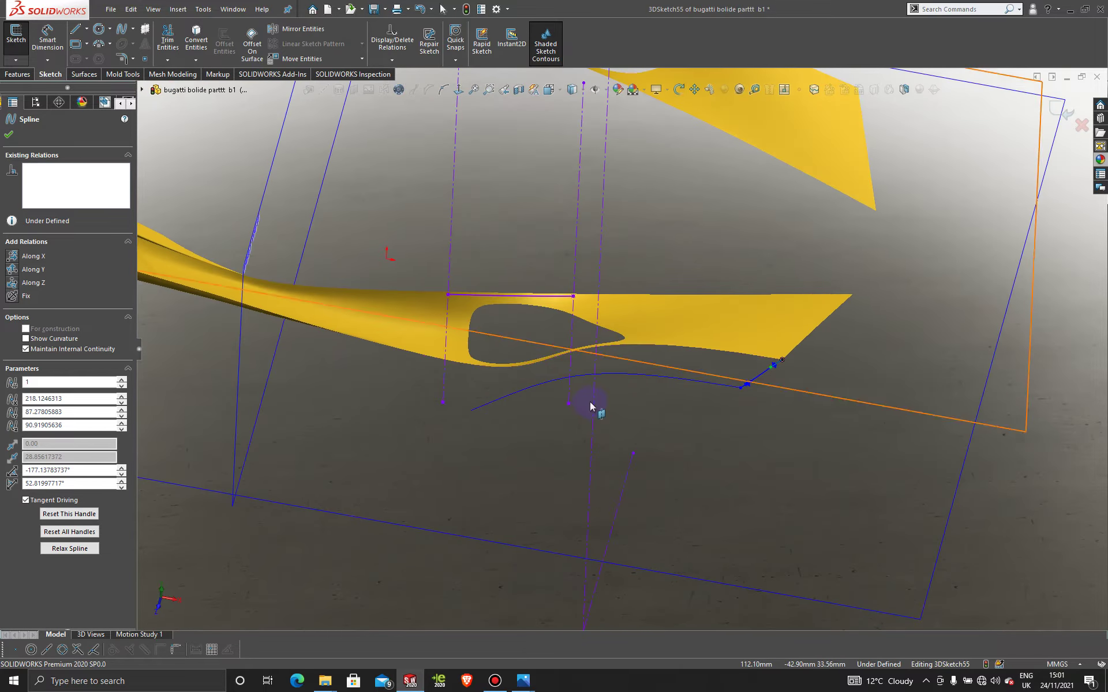
{"action": "left_click", "coordinate": [1068, 116]}
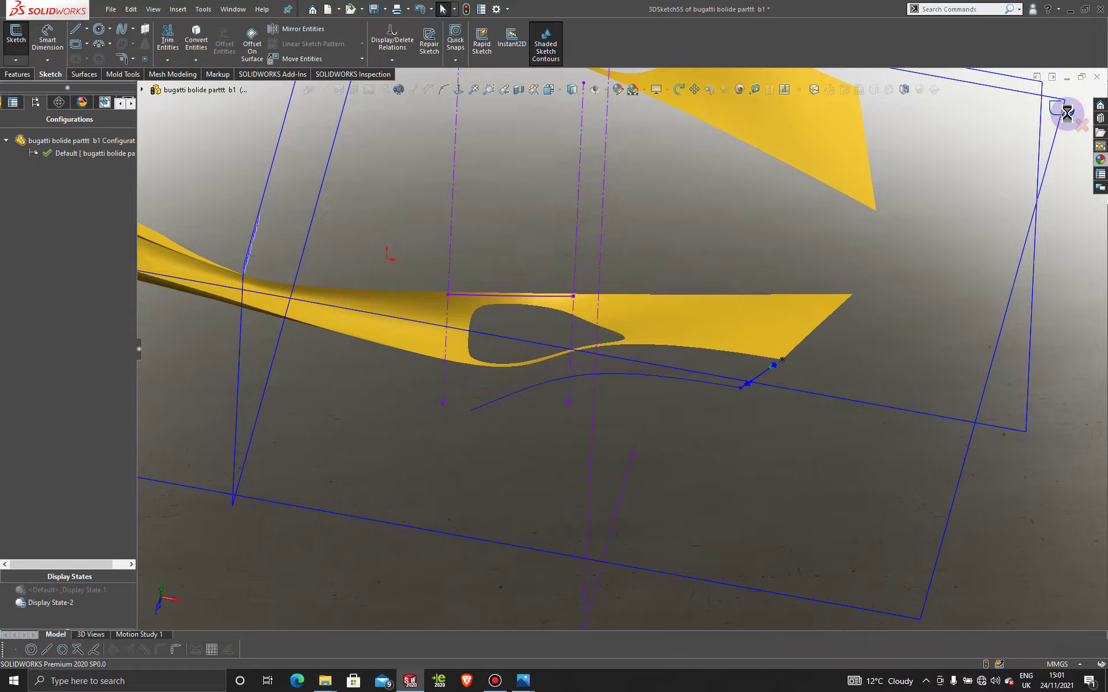
Switch back to the default display state with the blueprints and fit the whole model.
{"action": "left_click", "coordinate": [916, 317]}
{"action": "mouse_move", "coordinate": [735, 341]}
{"action": "middle_mouse_down"}
{"action": "mouse_move", "coordinate": [600, 323]}
{"action": "mouse_move", "coordinate": [623, 298]}
{"action": "mouse_move", "coordinate": [638, 321]}
{"action": "mouse_move", "coordinate": [577, 332]}
{"action": "middle_mouse_up"}
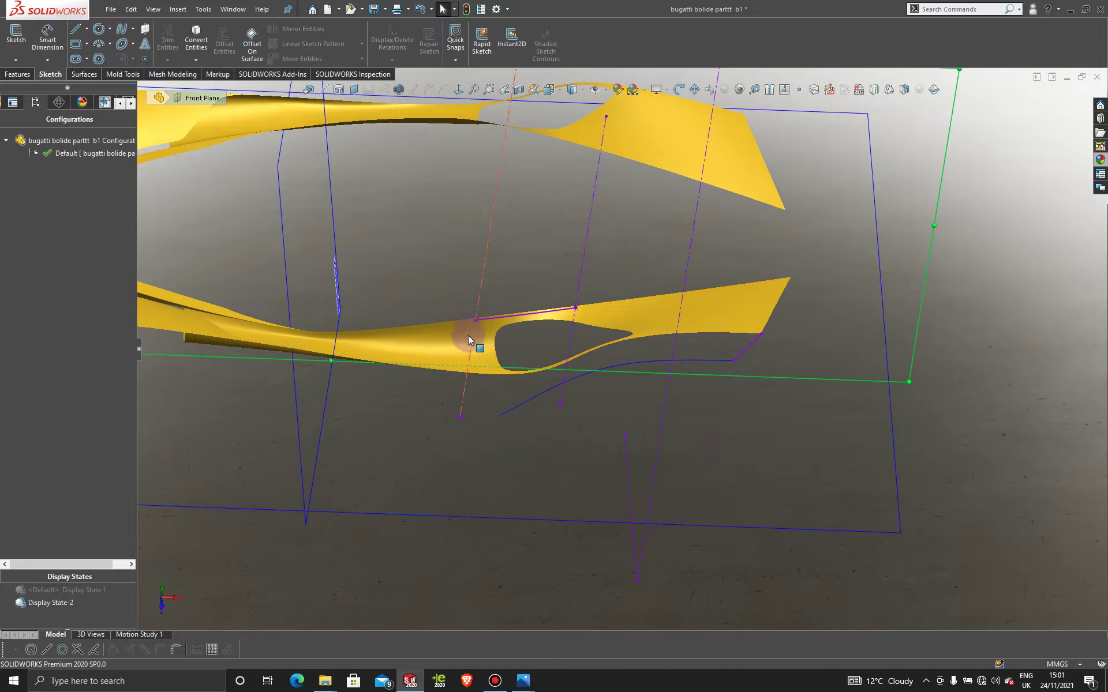
{"action": "left_click", "coordinate": [85, 591]}
{"action": "double_click", "coordinate": [85, 591]}
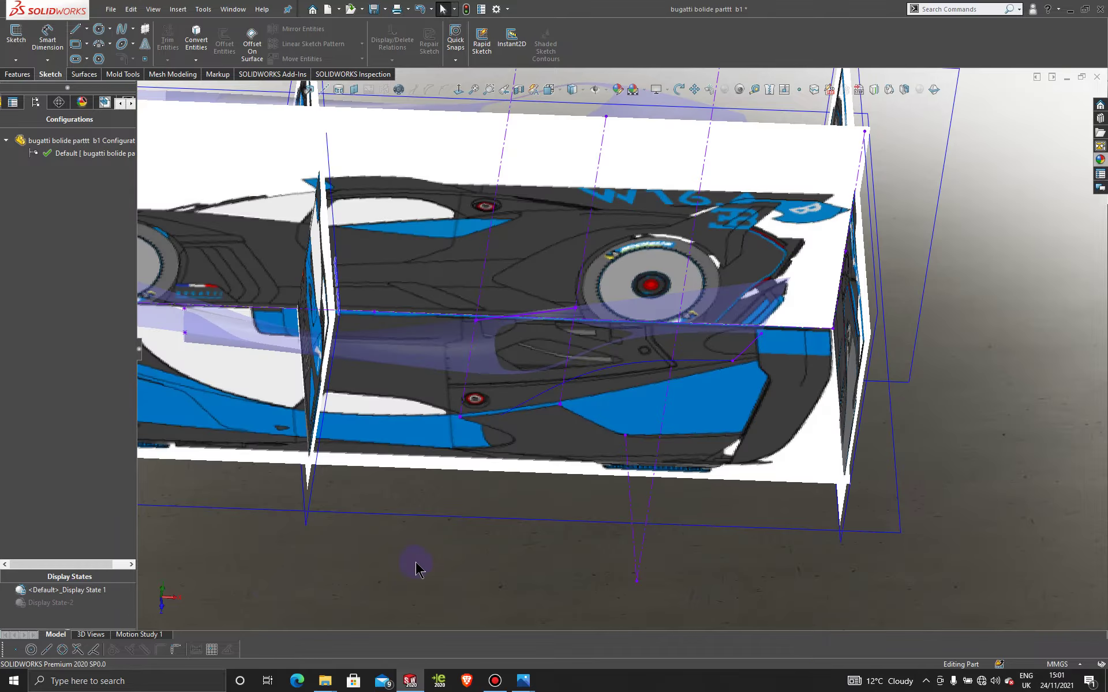
{"action": "key", "text": "f"}
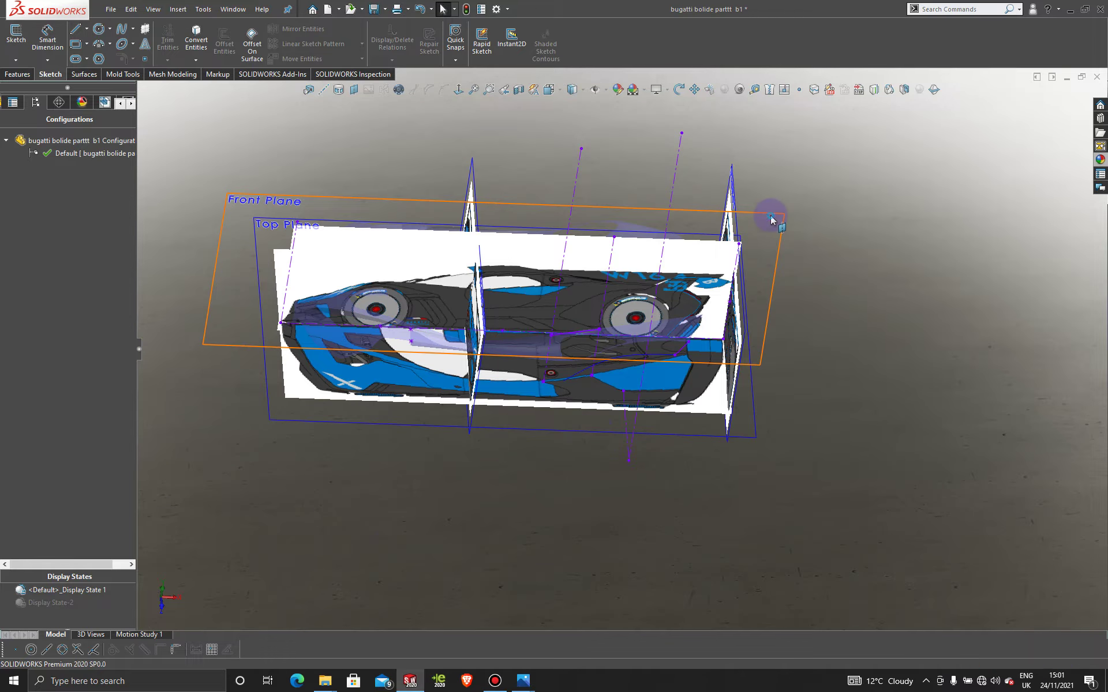
View the intake normal to the Front Plane, show Display State-2, and start 3DSketch56.
{"action": "left_click", "coordinate": [773, 215]}
{"action": "left_click", "coordinate": [457, 89]}
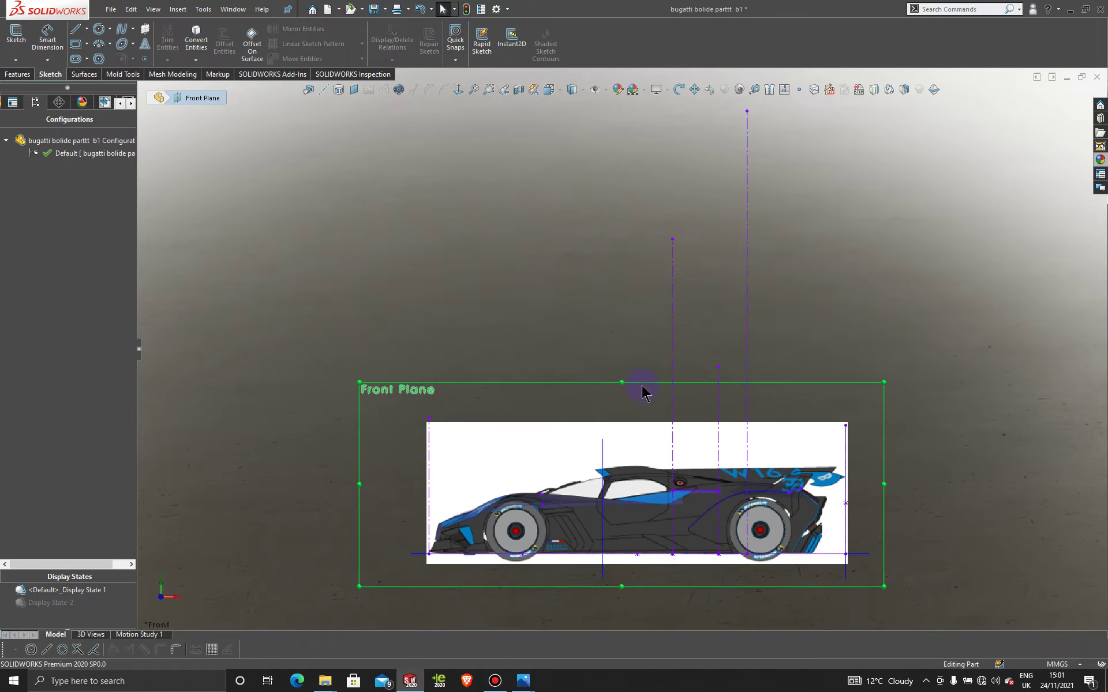
{"action": "scroll", "coordinate": [671, 504], "scroll_direction": "down", "scroll_amount": 5}
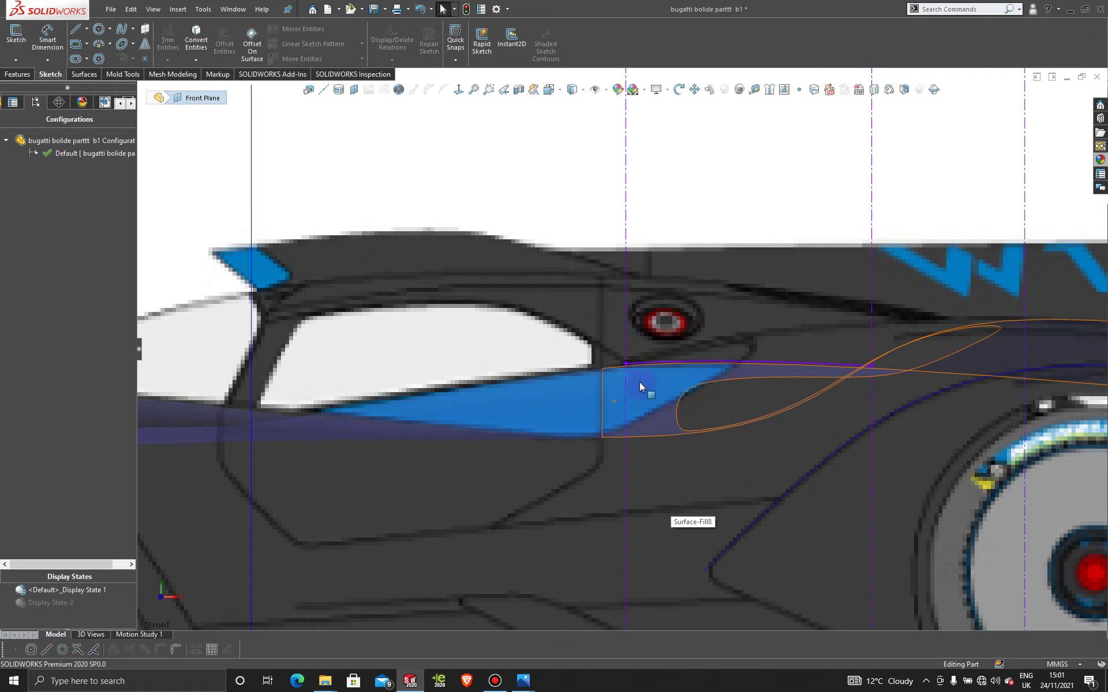
{"action": "double_click", "coordinate": [627, 364]}
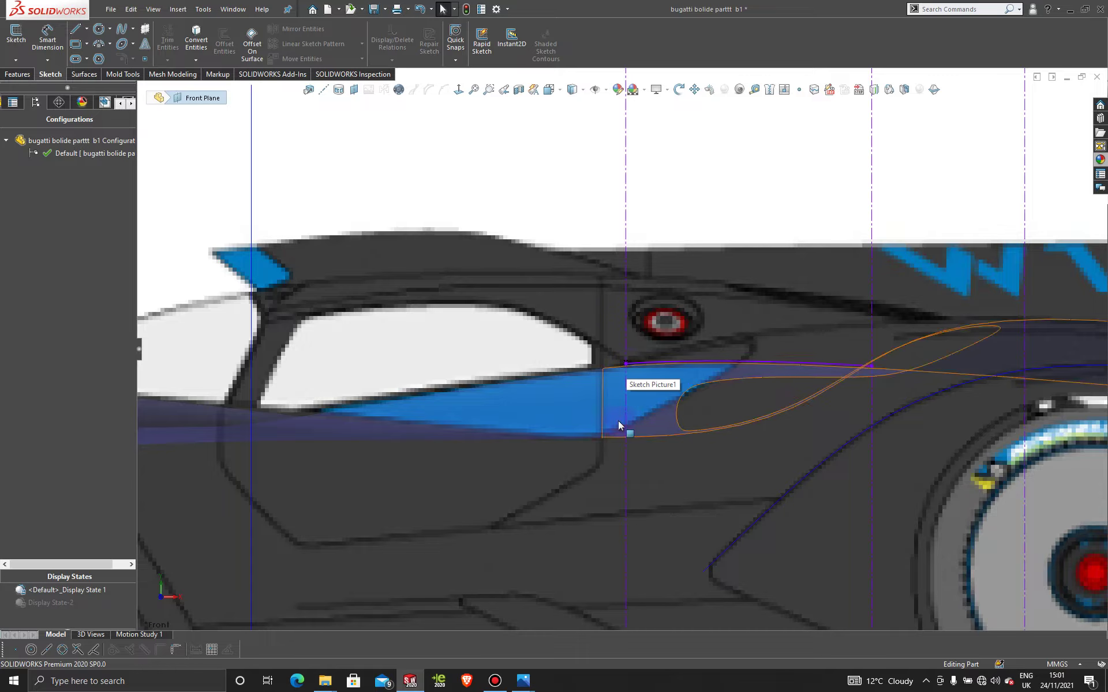
{"action": "scroll", "coordinate": [642, 376], "scroll_direction": "down", "scroll_amount": 4}
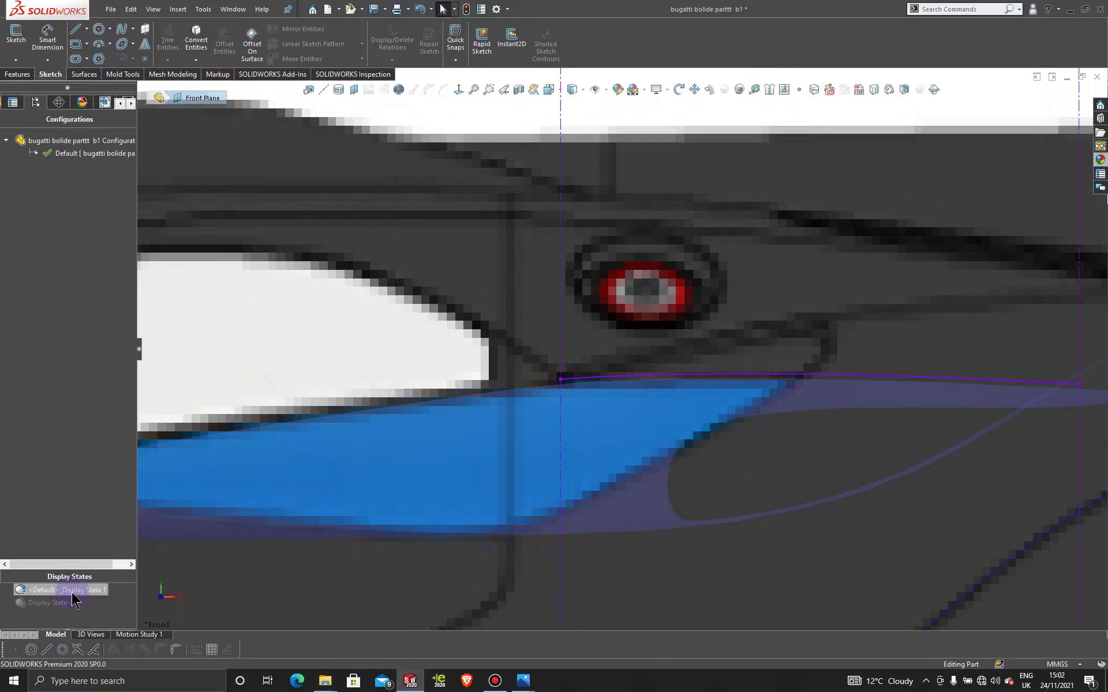
{"action": "left_click", "coordinate": [50, 603]}
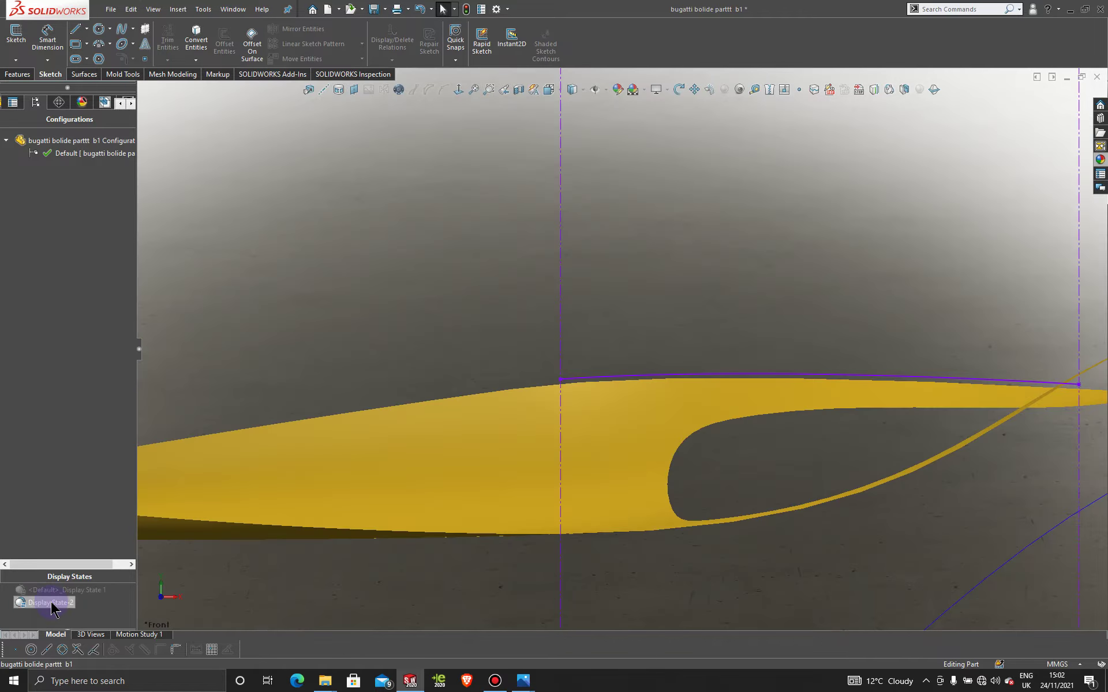
{"action": "left_click", "coordinate": [18, 61]}
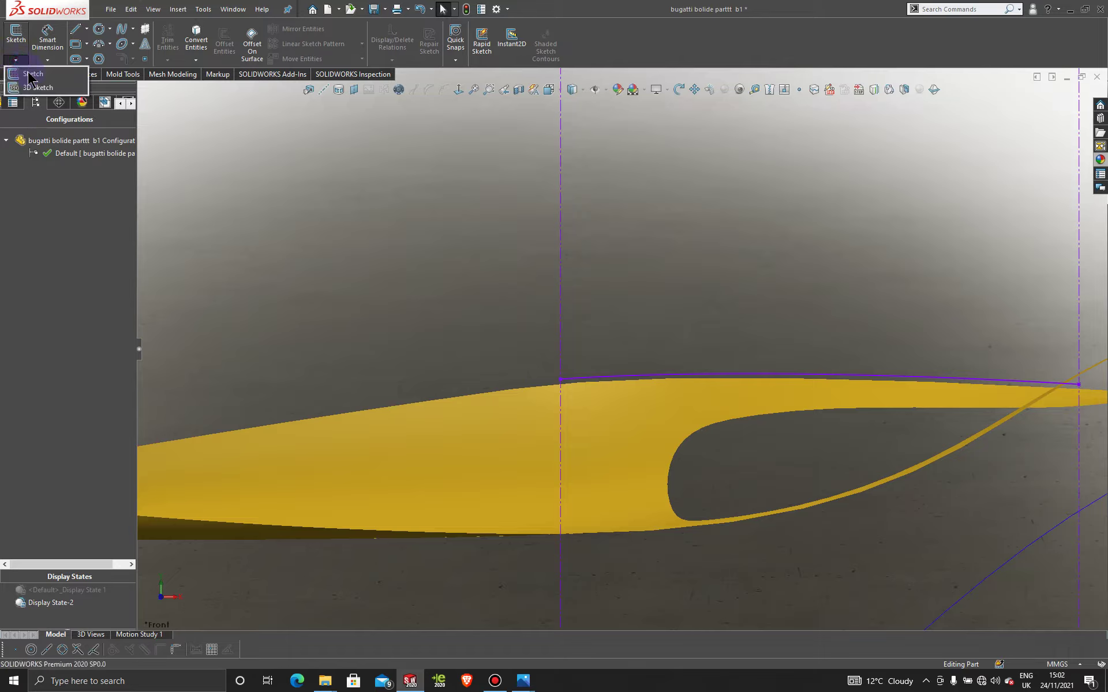
{"action": "left_click", "coordinate": [38, 87]}
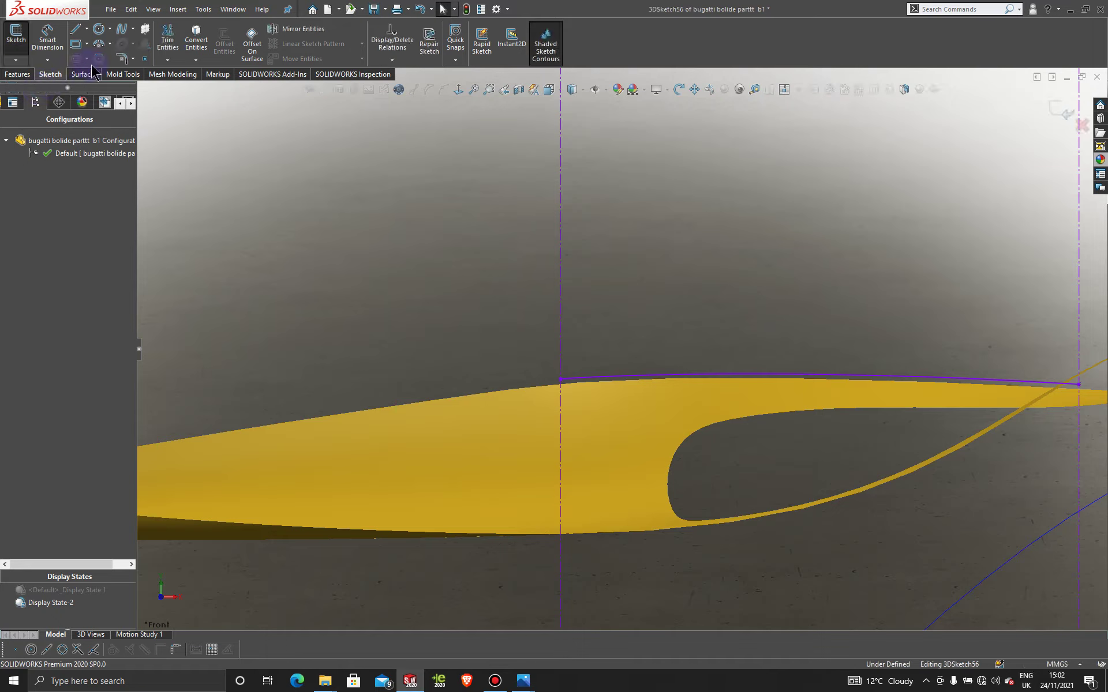
Draw a 3D spline from the intake curve's top endpoint down to the yellow surface's lower edge.
{"action": "left_click", "coordinate": [122, 30]}
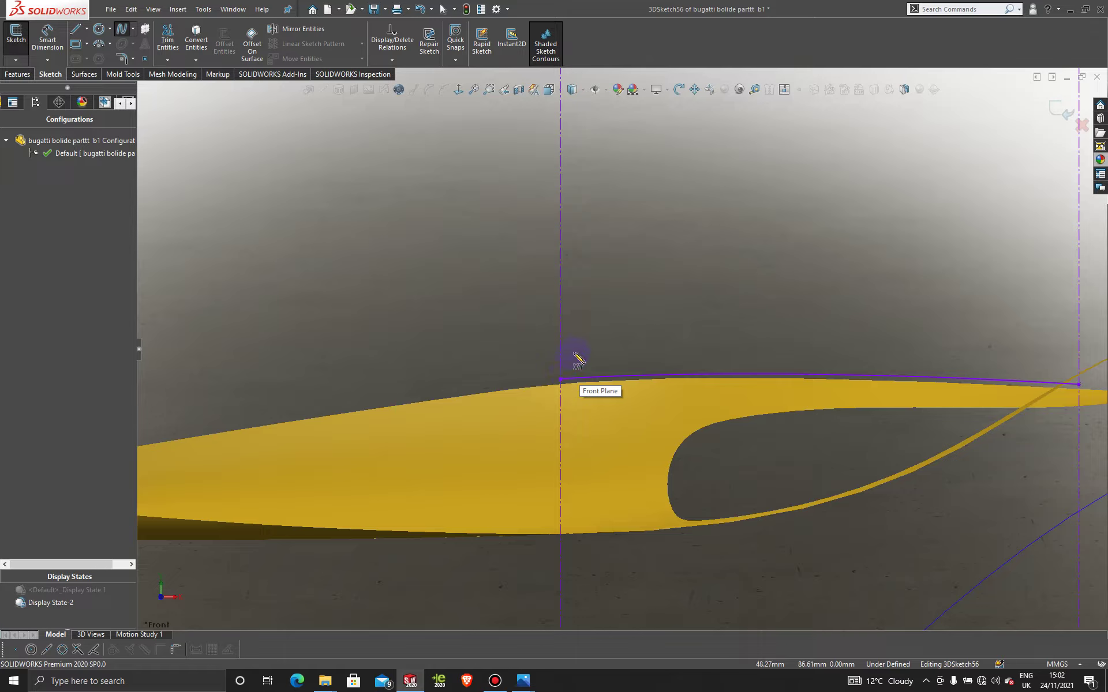
{"action": "left_click", "coordinate": [560, 381]}
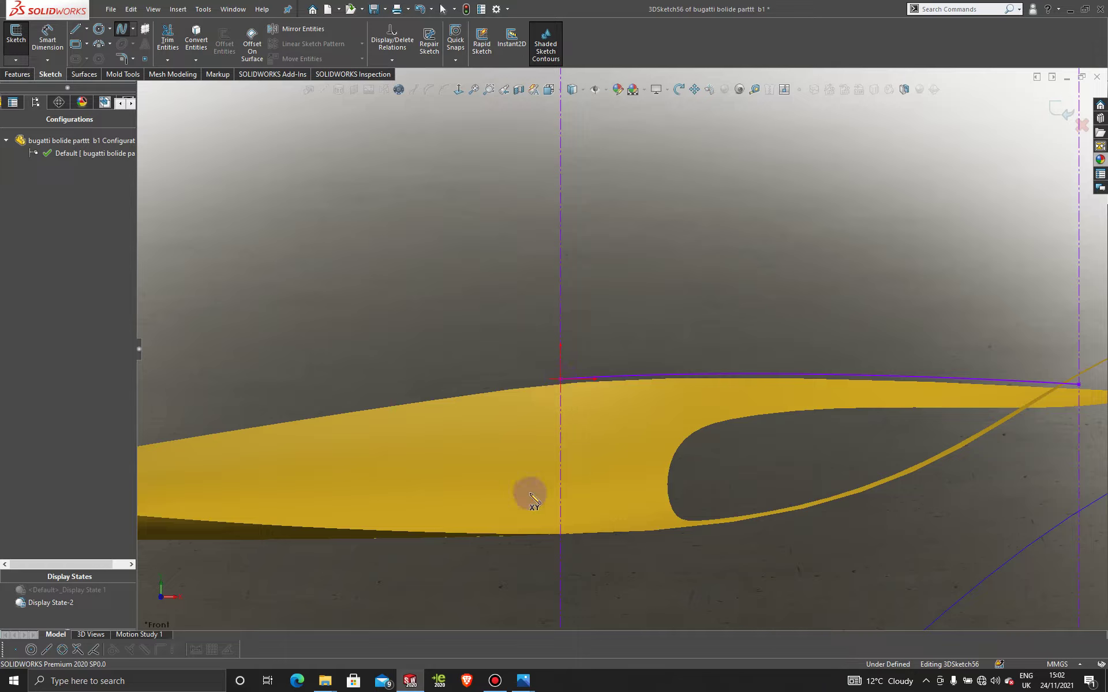
{"action": "left_click", "coordinate": [493, 534]}
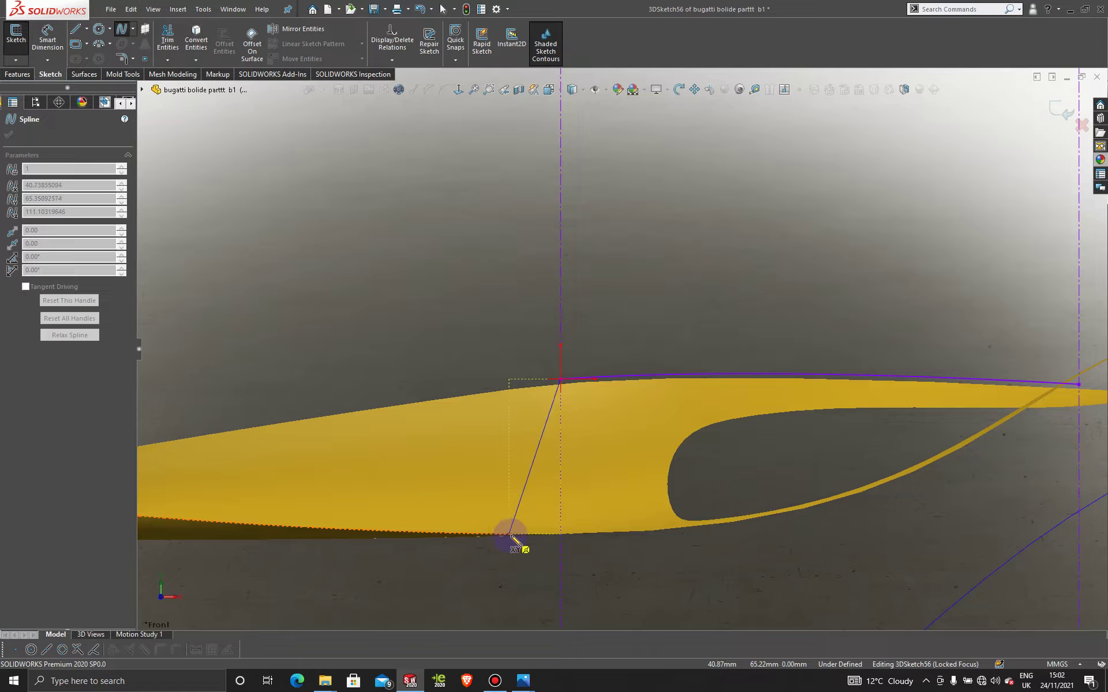
{"action": "middle_click_drag", "start_coordinate": [507, 490], "coordinate": [490, 554]}
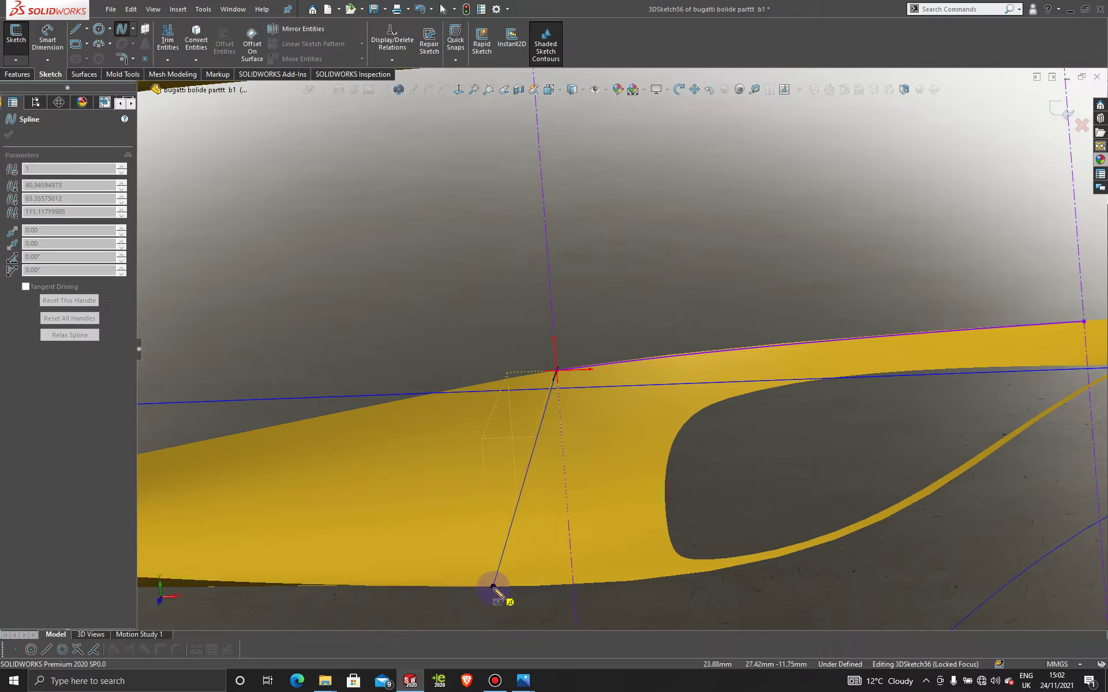
{"action": "left_click", "coordinate": [493, 587]}
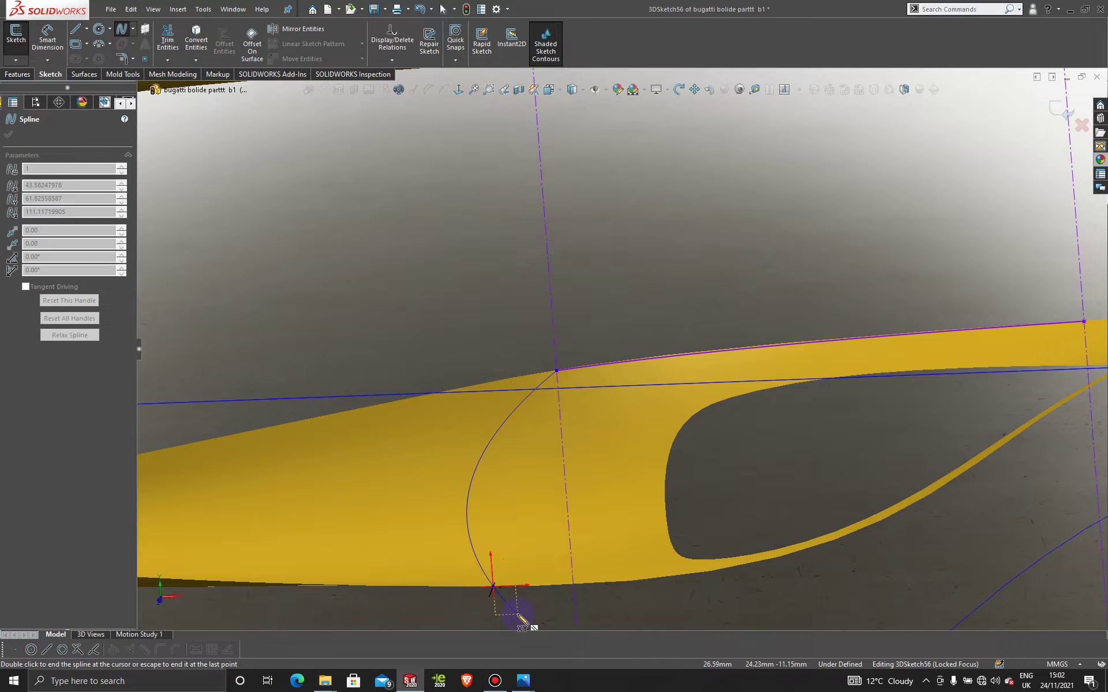
{"action": "key", "text": "Escape"}
{"action": "scroll", "coordinate": [613, 466], "scroll_direction": "up", "scroll_amount": 5}
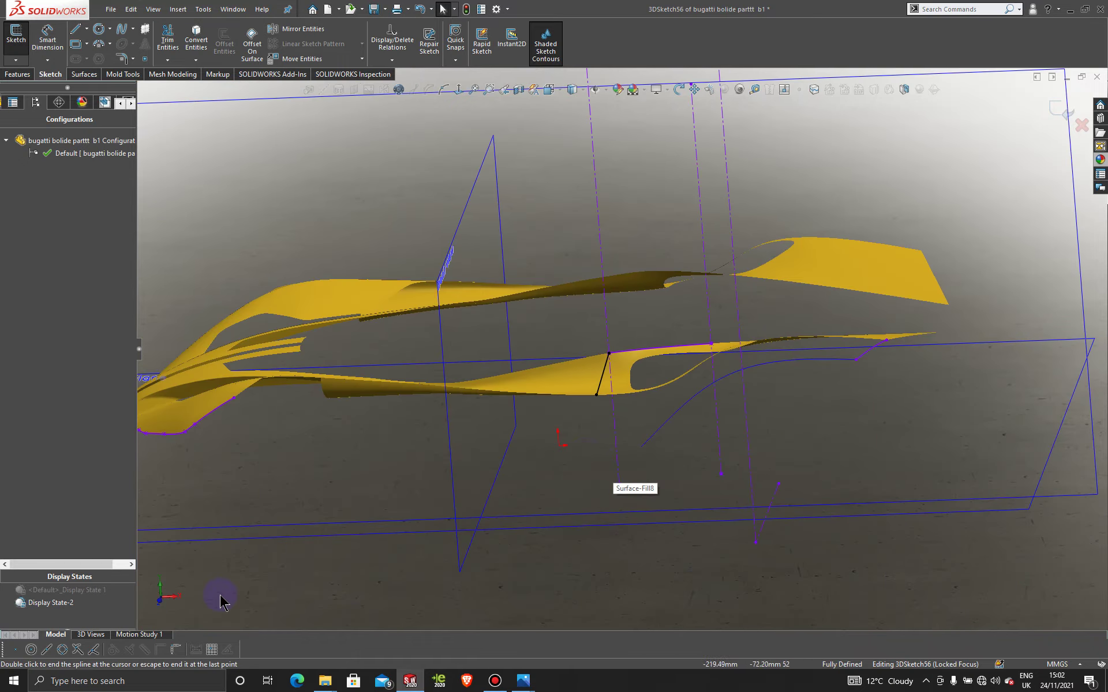
Show the blueprints via the Default display state and view the Front Plane straight on.
{"action": "left_click", "coordinate": [75, 590]}
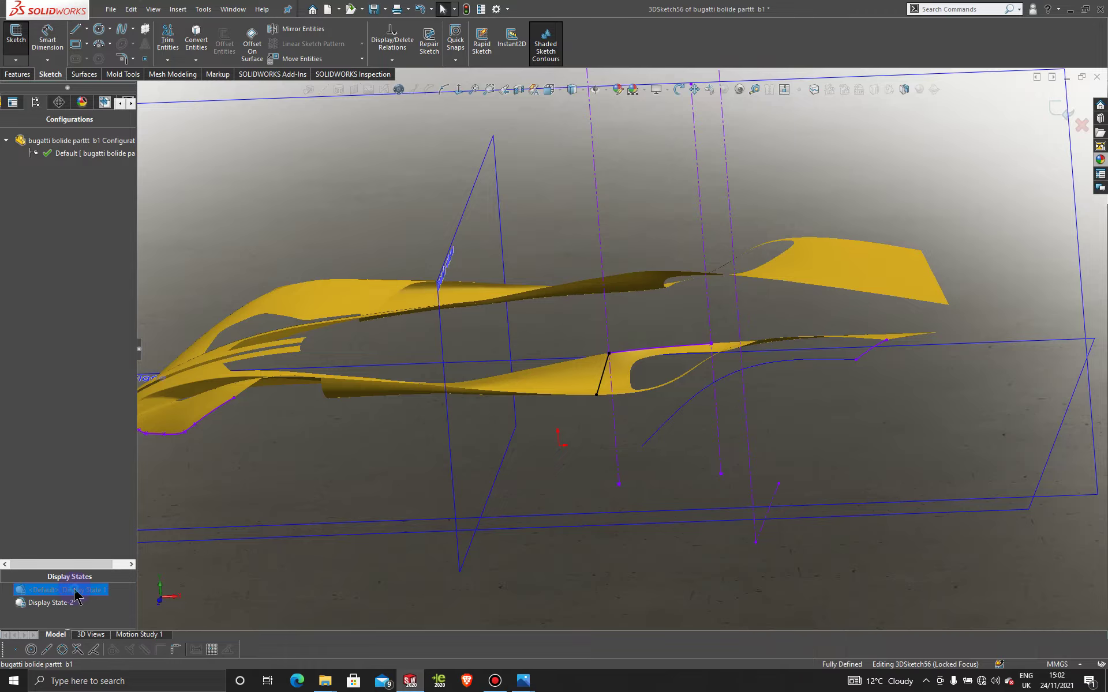
{"action": "double_click", "coordinate": [75, 591]}
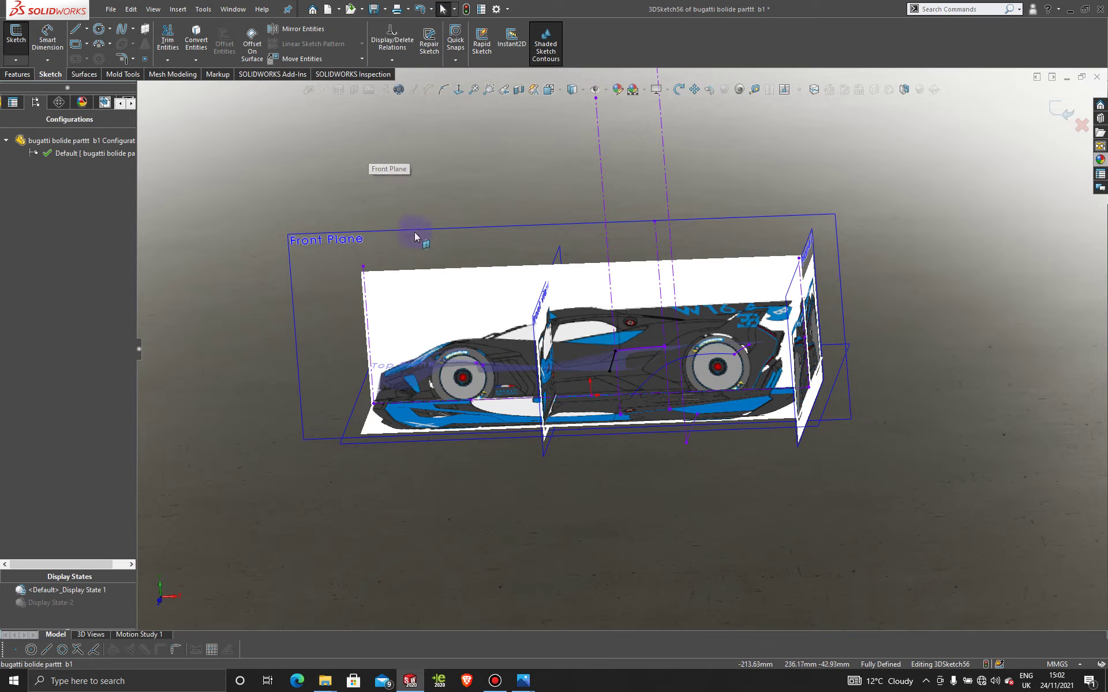
{"action": "left_click", "coordinate": [415, 231]}
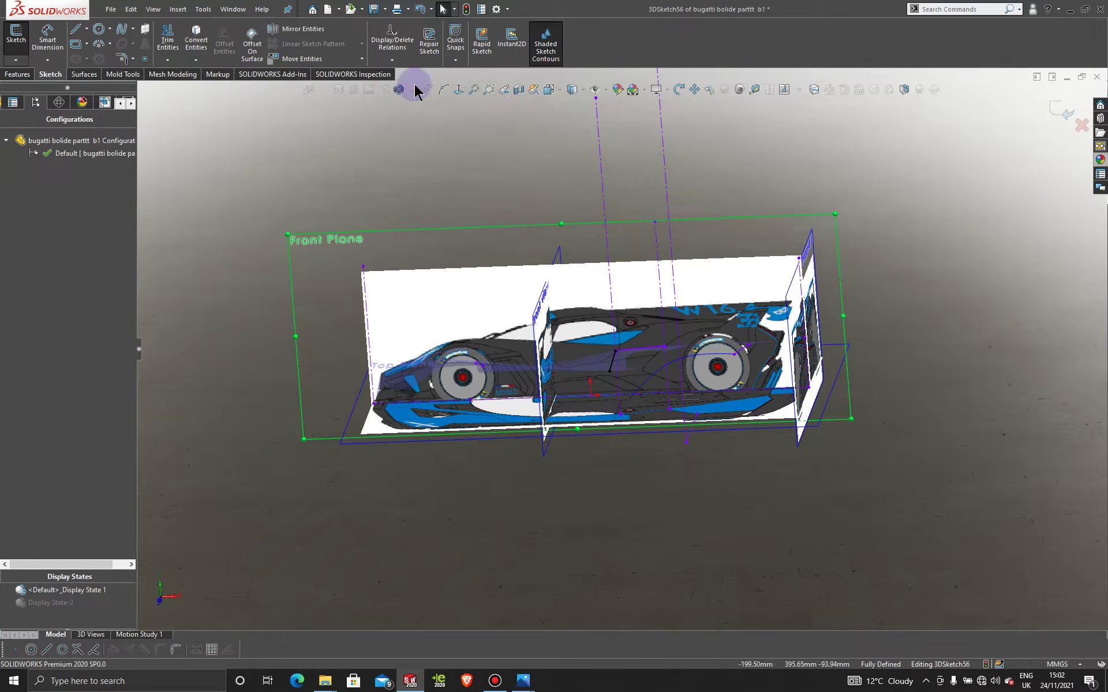
{"action": "left_click", "coordinate": [459, 89]}
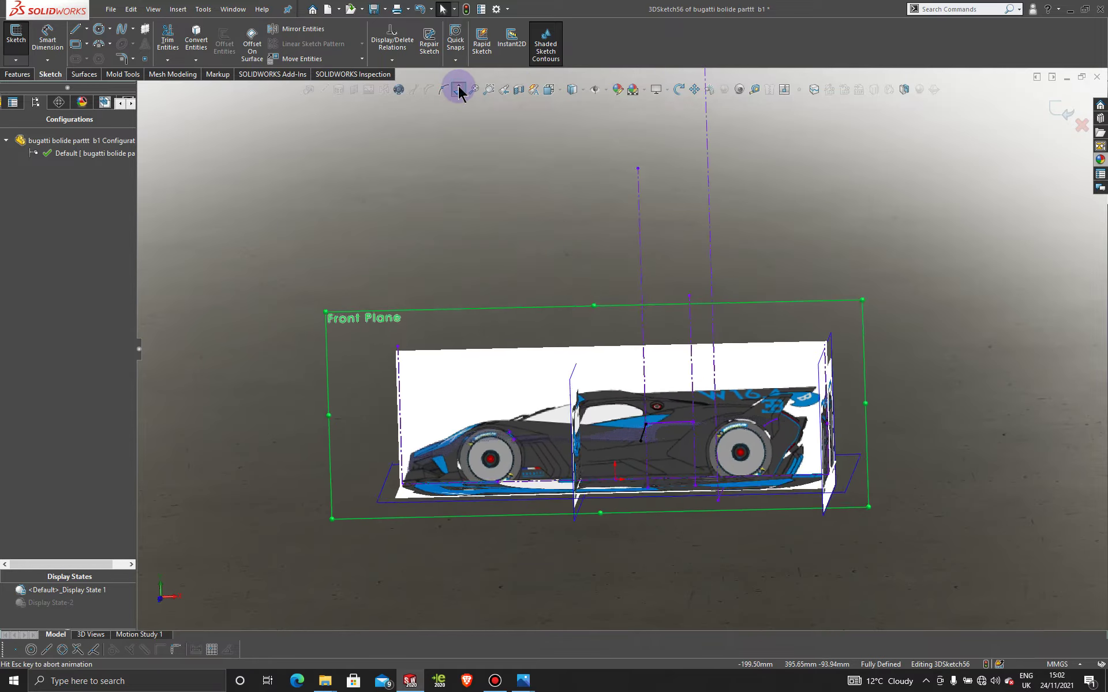
{"action": "scroll", "coordinate": [649, 501], "scroll_direction": "down", "scroll_amount": 8}
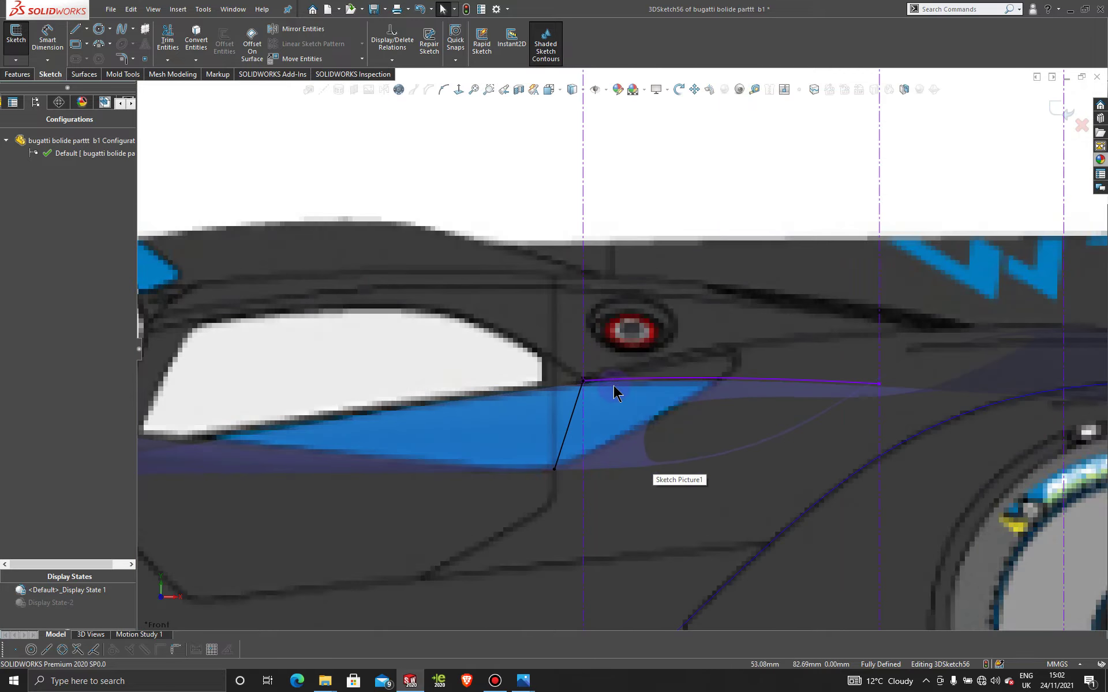
Drag both spline end tangents to follow the side intake, lower end near -155.6°.
{"action": "left_click", "coordinate": [565, 425]}
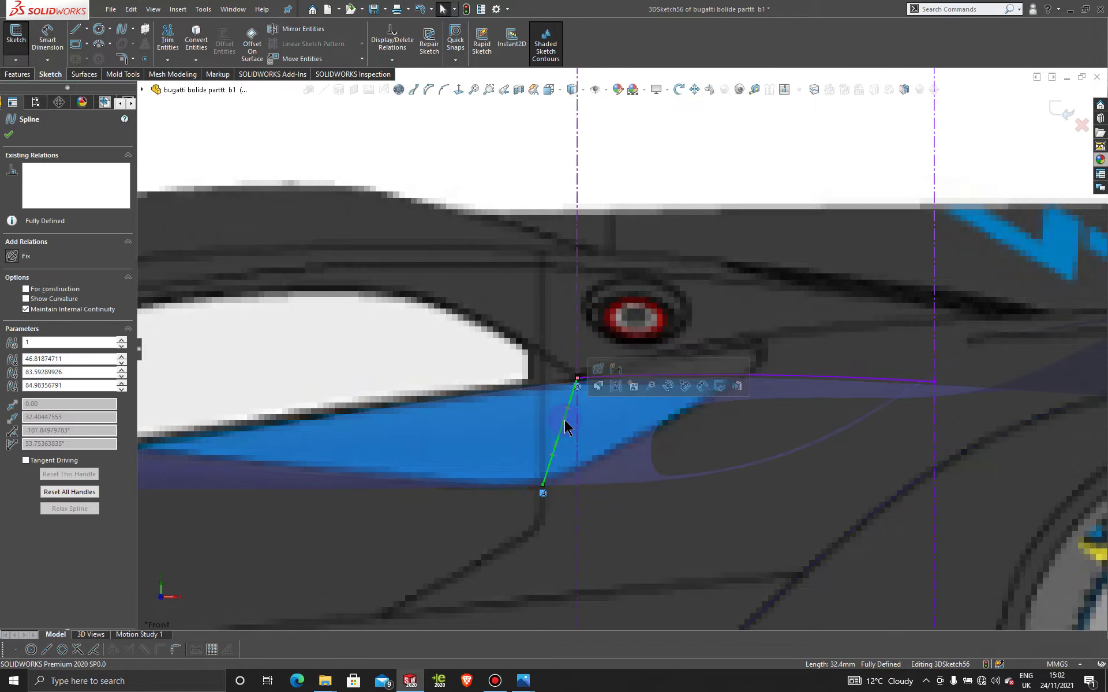
{"action": "left_click_drag", "start_coordinate": [565, 429], "coordinate": [887, 291]}
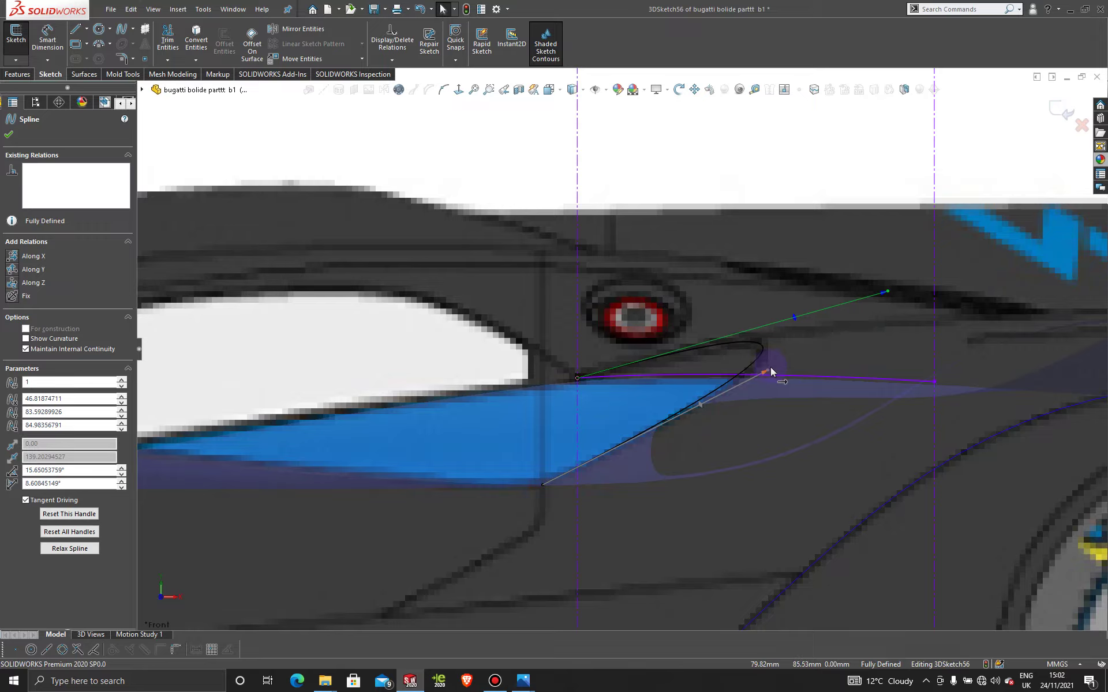
{"action": "left_click_drag", "start_coordinate": [769, 369], "coordinate": [773, 374]}
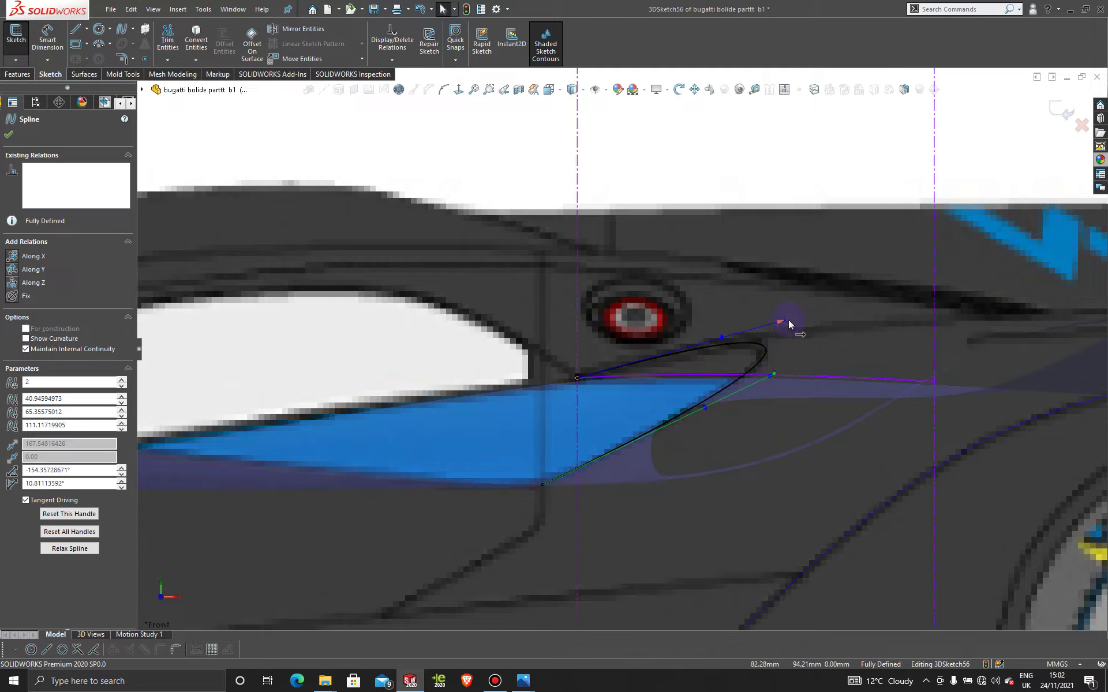
{"action": "left_click_drag", "start_coordinate": [785, 321], "coordinate": [780, 315]}
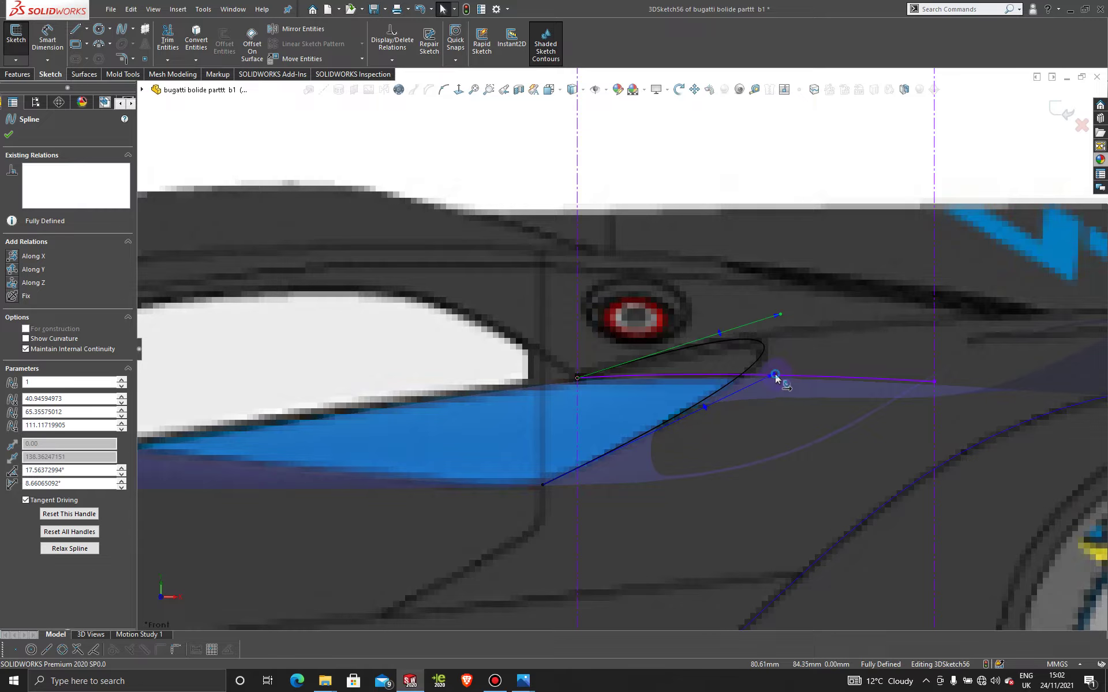
{"action": "left_click_drag", "start_coordinate": [775, 376], "coordinate": [777, 379]}
{"action": "scroll", "coordinate": [763, 414], "scroll_direction": "up", "scroll_amount": 6}
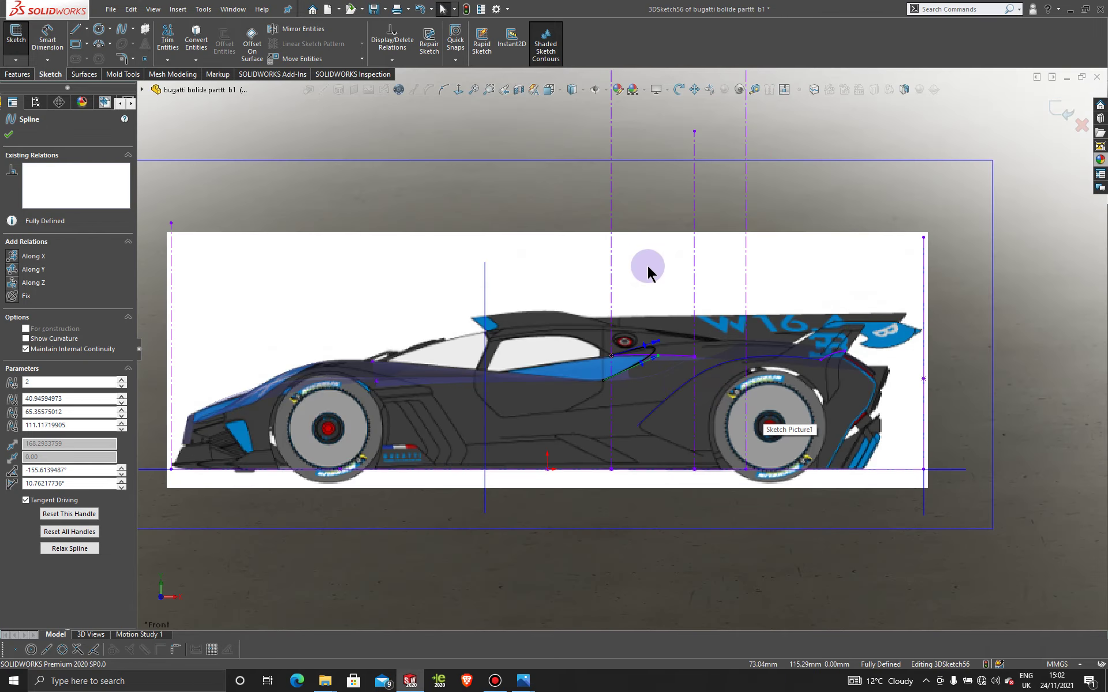
{"action": "mouse_move", "coordinate": [648, 267]}
{"action": "middle_mouse_down"}
{"action": "mouse_move", "coordinate": [662, 317]}
{"action": "mouse_move", "coordinate": [659, 413]}
{"action": "middle_mouse_up"}
In Top view, reshape both end tangents so the spline bulges into the intake, upper end near 17.8°/18.5°.
{"action": "left_click", "coordinate": [649, 426]}
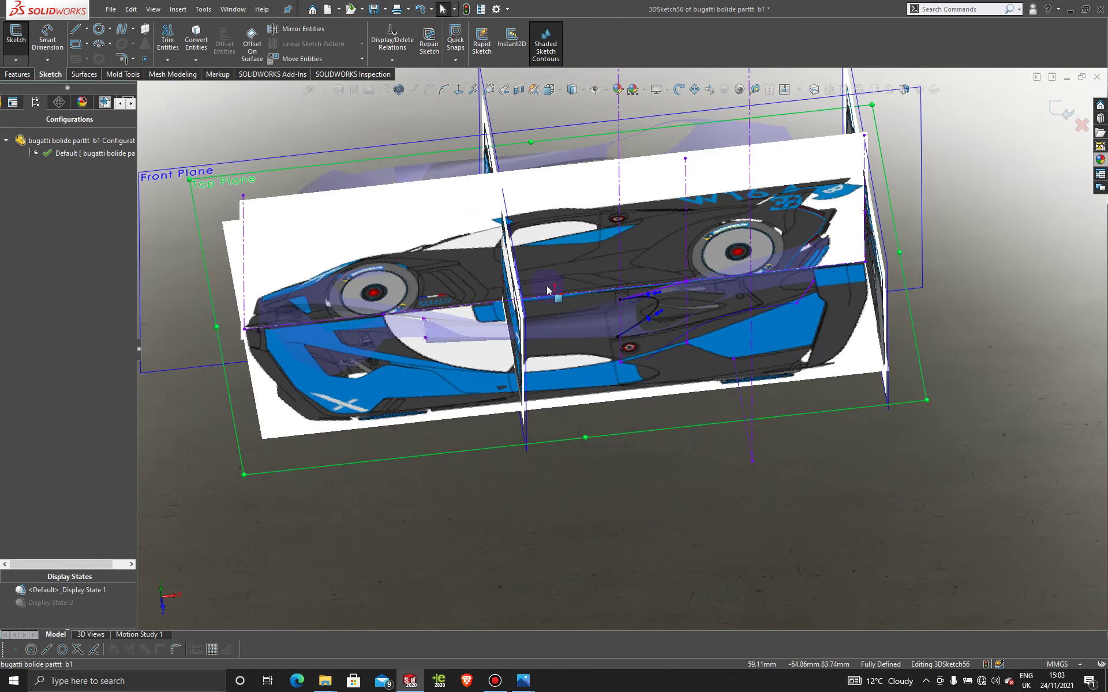
{"action": "left_click", "coordinate": [458, 92]}
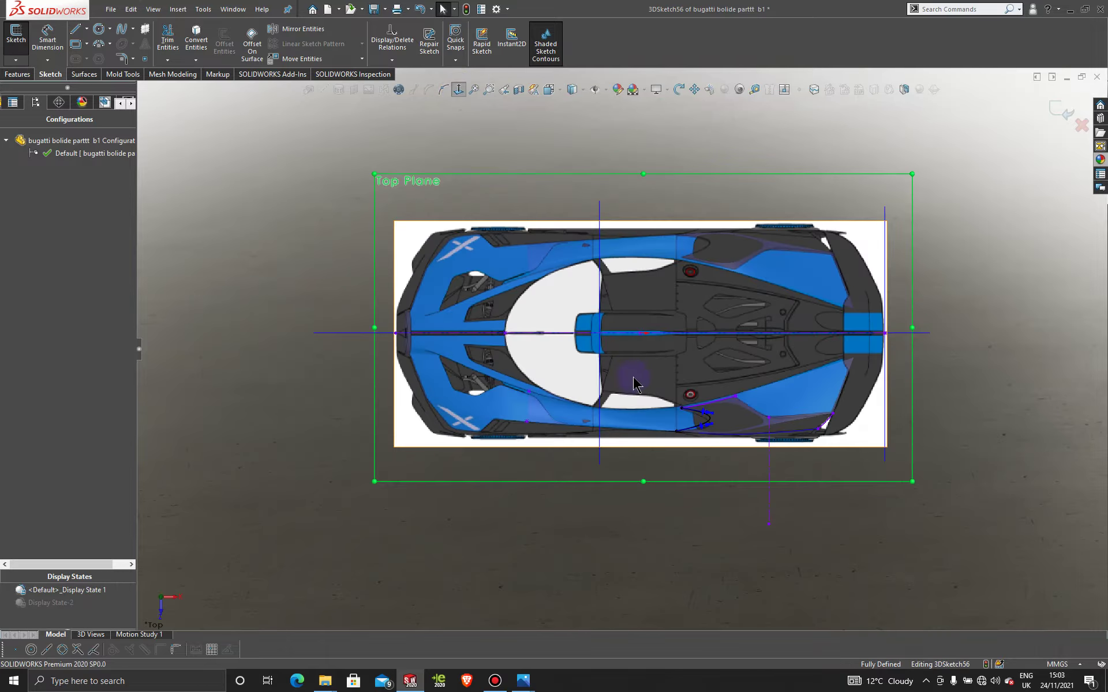
{"action": "scroll", "coordinate": [710, 421], "scroll_direction": "down", "scroll_amount": 6}
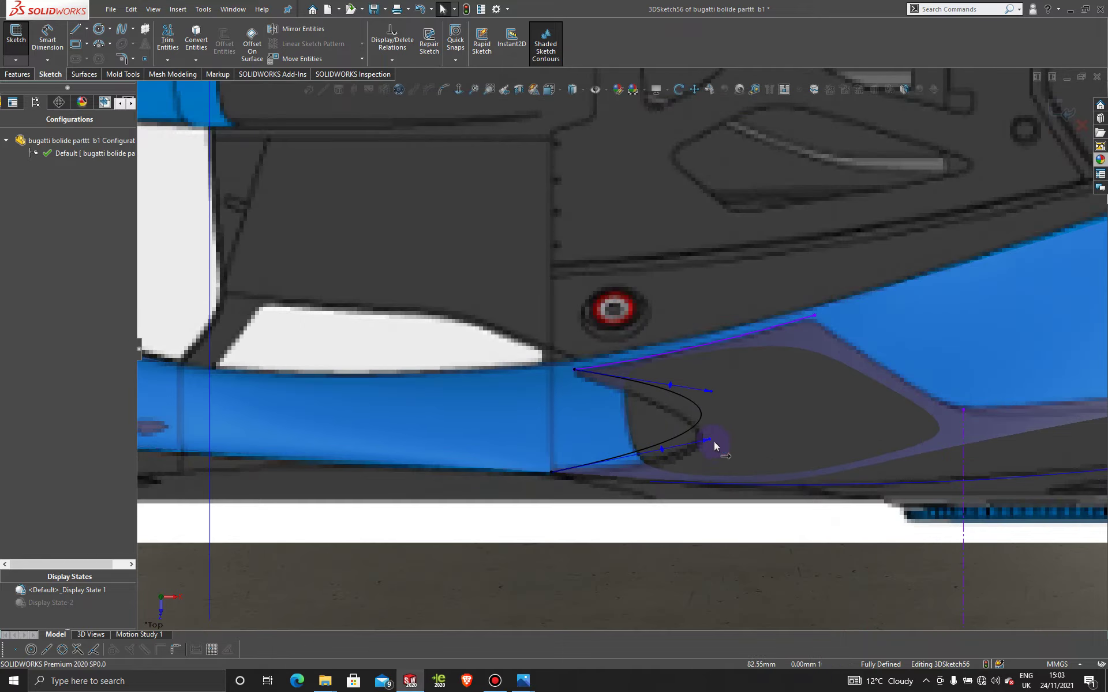
{"action": "left_click_drag", "start_coordinate": [711, 441], "coordinate": [709, 474]}
{"action": "mouse_move", "coordinate": [709, 391]}
{"action": "left_mouse_down"}
{"action": "mouse_move", "coordinate": [708, 423]}
{"action": "mouse_move", "coordinate": [708, 412]}
{"action": "left_mouse_up"}
{"action": "left_click_drag", "start_coordinate": [712, 474], "coordinate": [712, 465]}
{"action": "left_click_drag", "start_coordinate": [711, 416], "coordinate": [711, 427]}
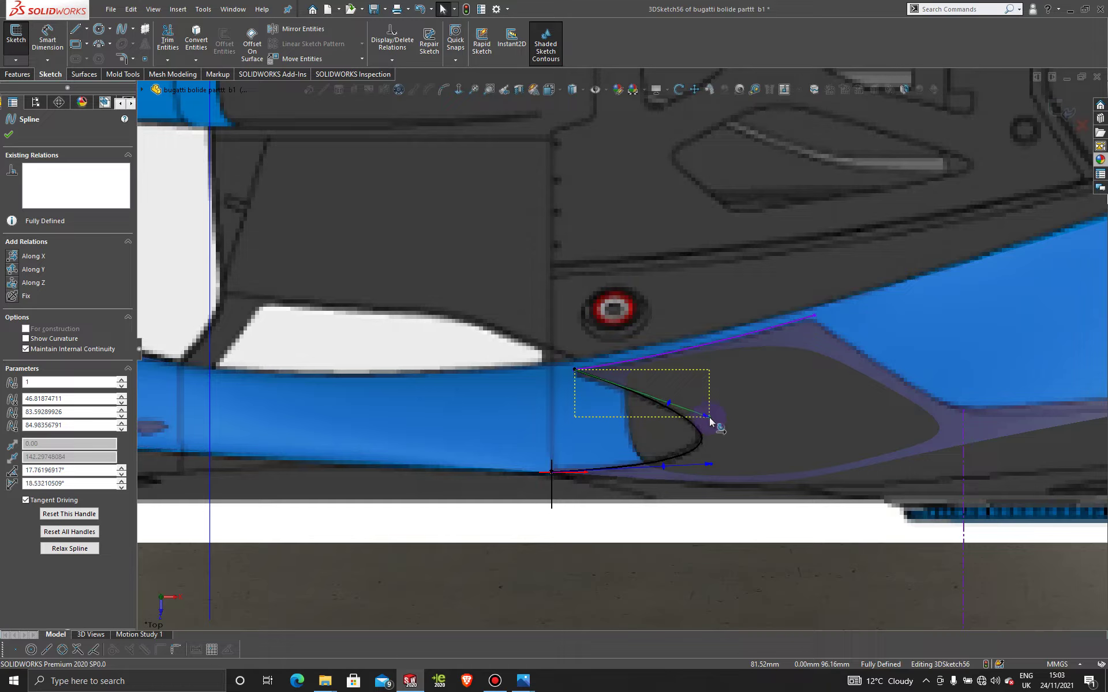
{"action": "scroll", "coordinate": [717, 459], "scroll_direction": "up", "scroll_amount": 10}
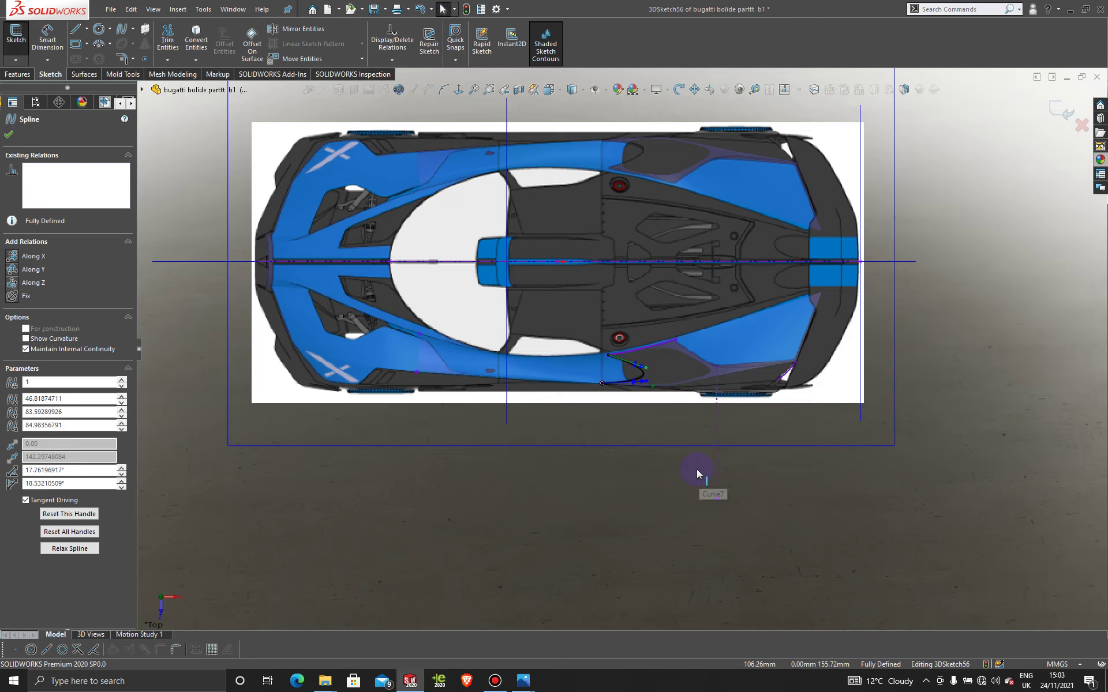
{"action": "middle_click_drag", "start_coordinate": [700, 469], "coordinate": [398, 368]}
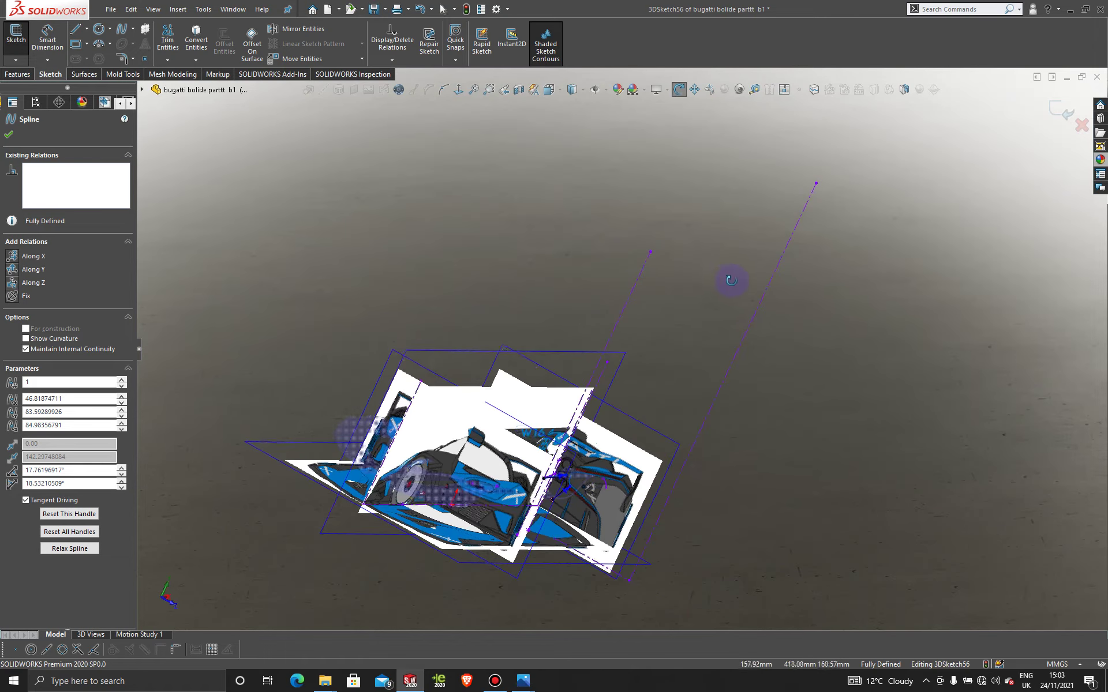
{"action": "left_click", "coordinate": [398, 367]}
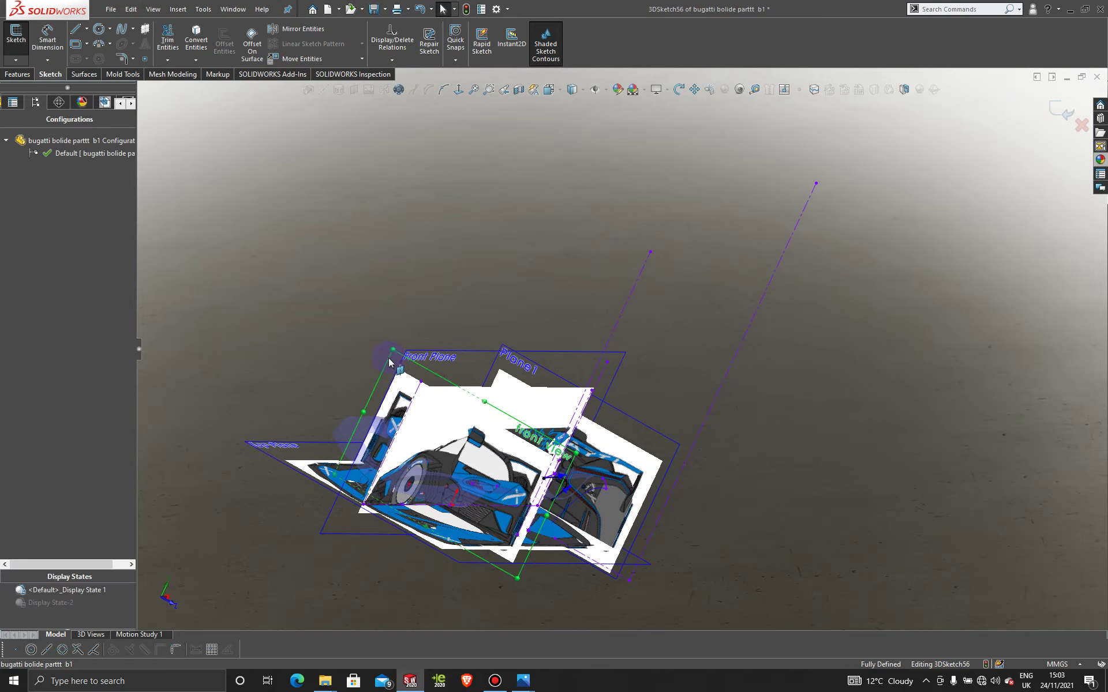
From the Front view, nudge the spline's lower-end tangent to about -155.3° and 4.4° along the blueprint edge.
{"action": "left_click", "coordinate": [456, 93]}
{"action": "left_click", "coordinate": [457, 93]}
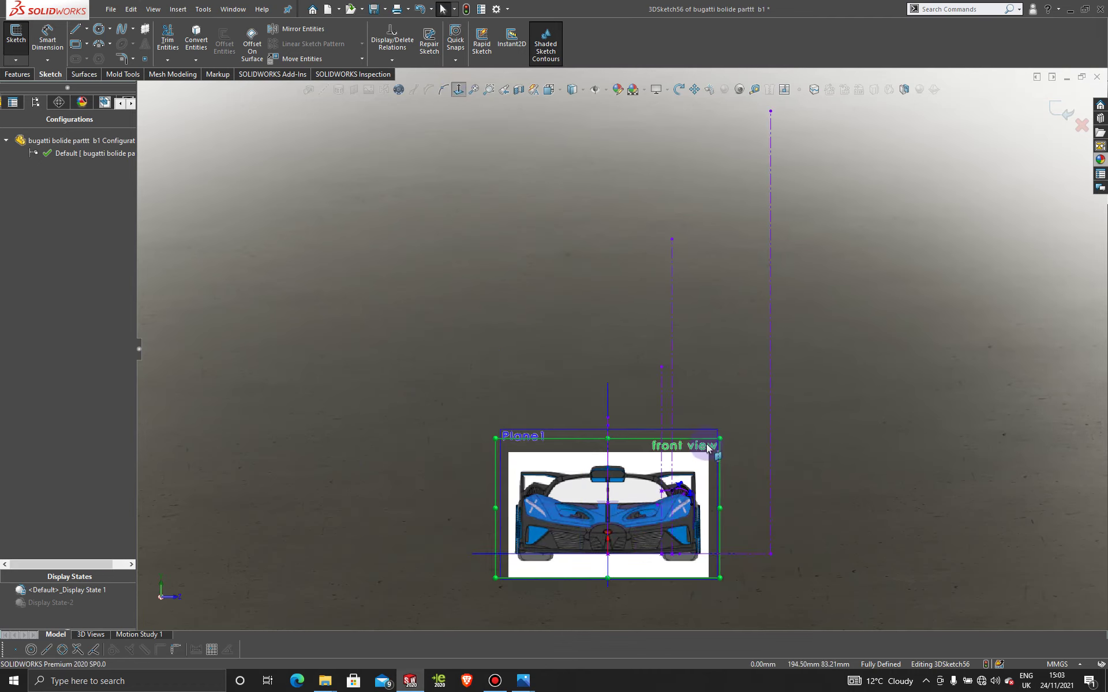
{"action": "scroll", "coordinate": [708, 447], "scroll_direction": "down", "scroll_amount": 10}
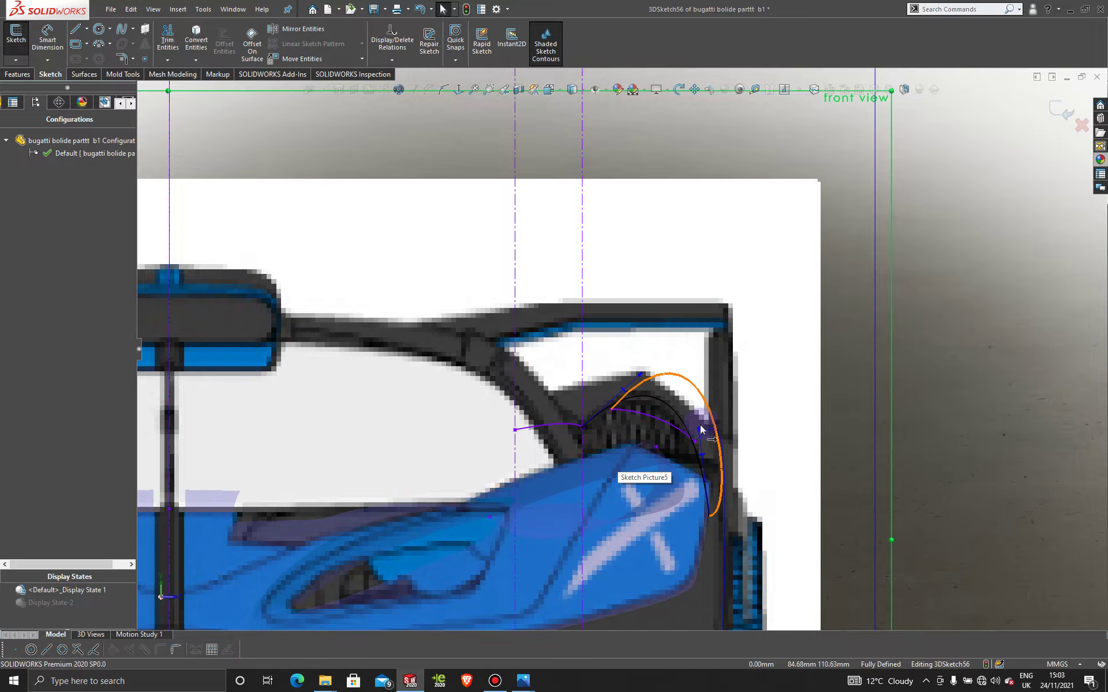
{"action": "left_click", "coordinate": [701, 433]}
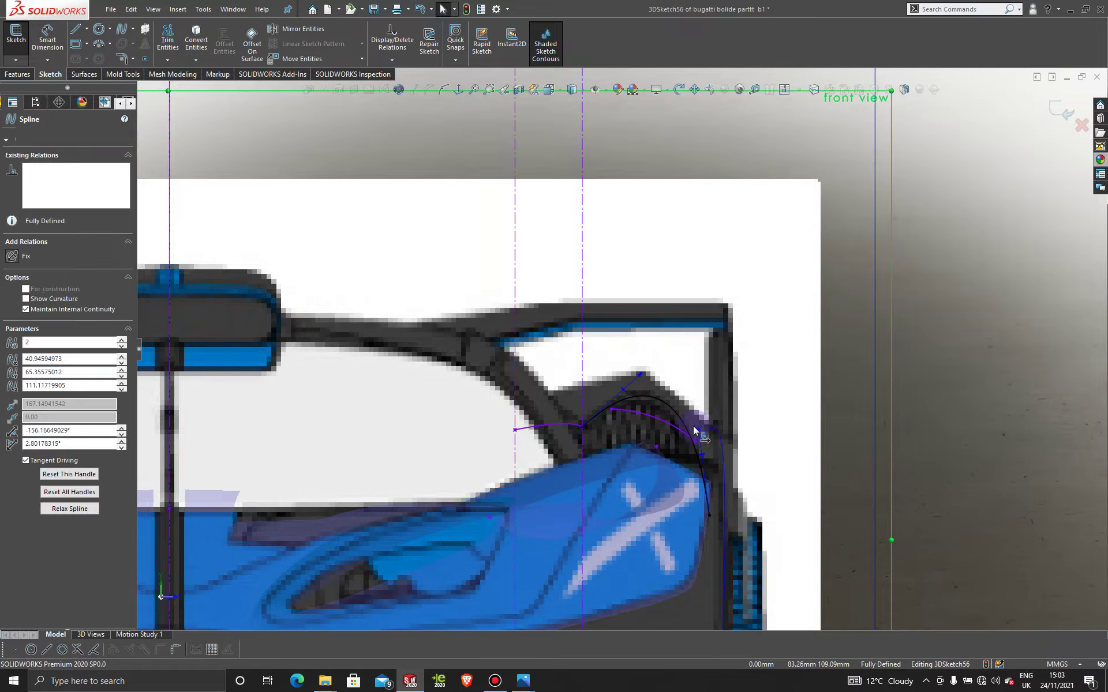
{"action": "left_click_drag", "start_coordinate": [693, 429], "coordinate": [694, 430]}
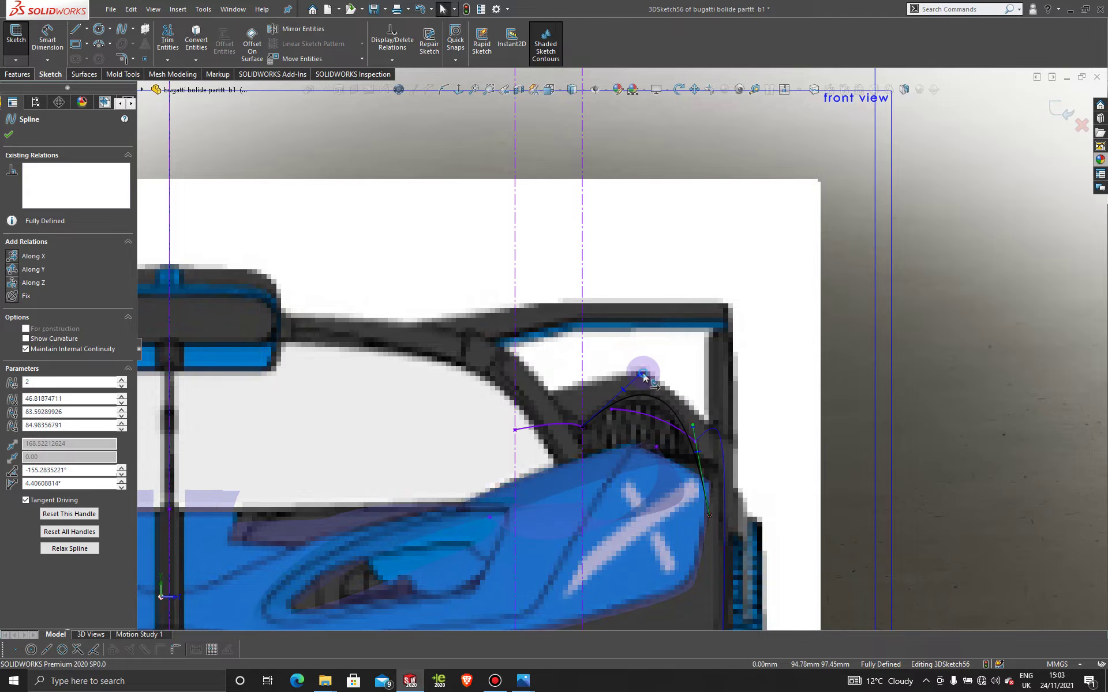
{"action": "scroll", "coordinate": [664, 398], "scroll_direction": "up", "scroll_amount": 8}
{"action": "middle_click_drag", "start_coordinate": [689, 420], "coordinate": [435, 222]}
Check the intake spline against the blueprint from the Front Plane view.
{"action": "left_click", "coordinate": [434, 224]}
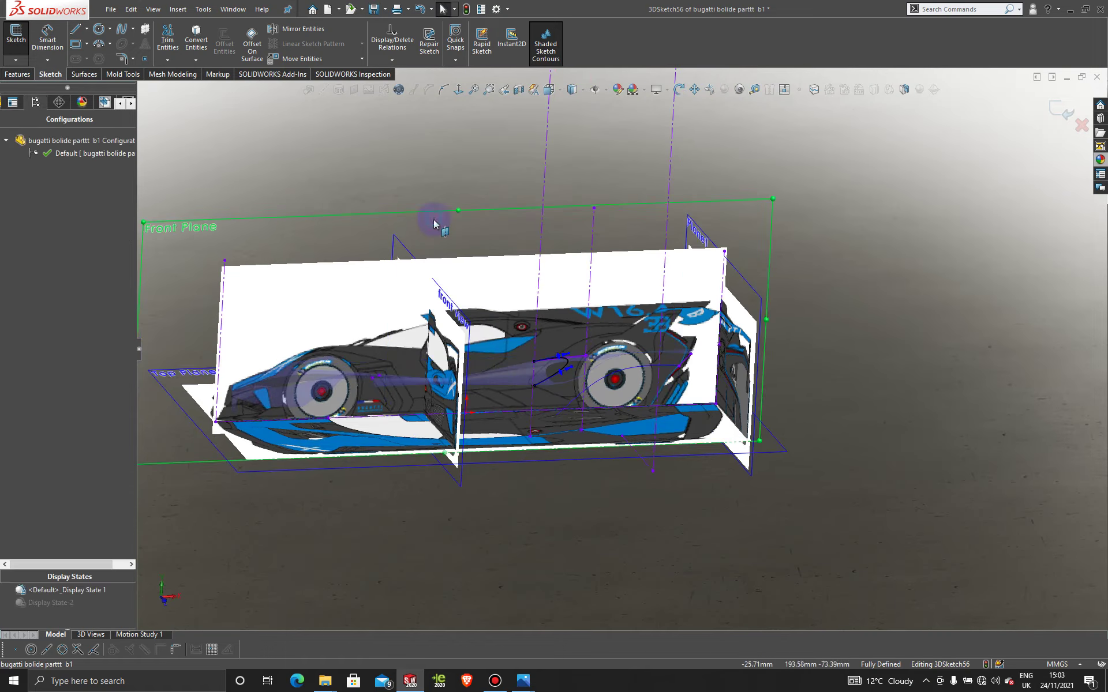
{"action": "left_click", "coordinate": [458, 90]}
{"action": "scroll", "coordinate": [690, 469], "scroll_direction": "down", "scroll_amount": 5}
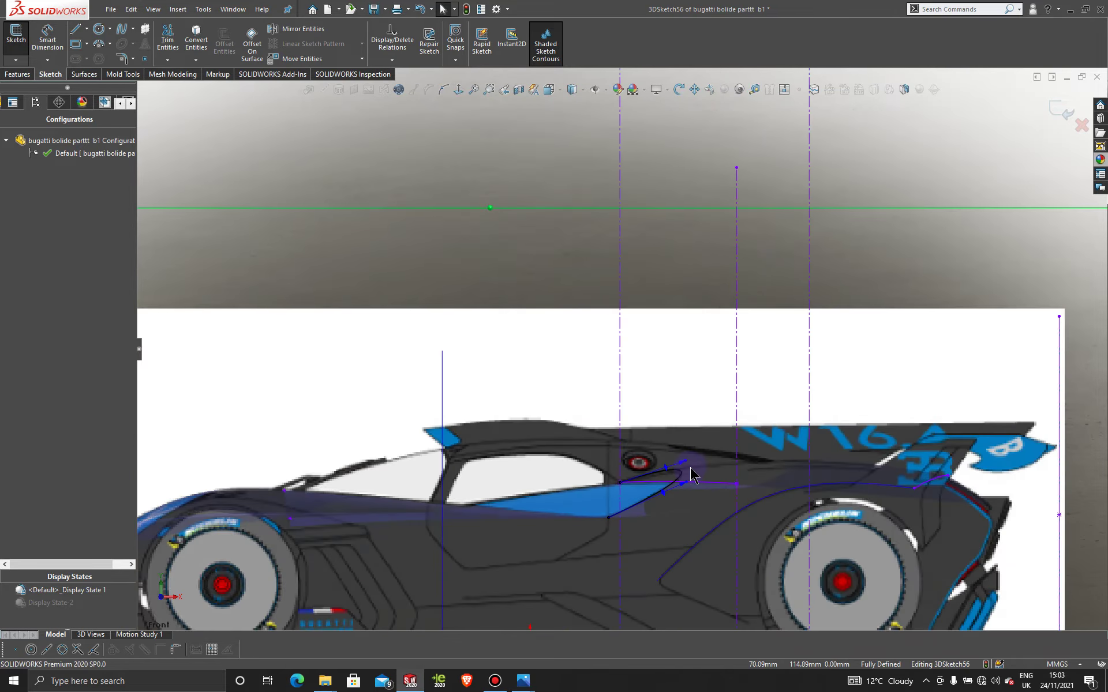
{"action": "scroll", "coordinate": [690, 467], "scroll_direction": "down", "scroll_amount": 3}
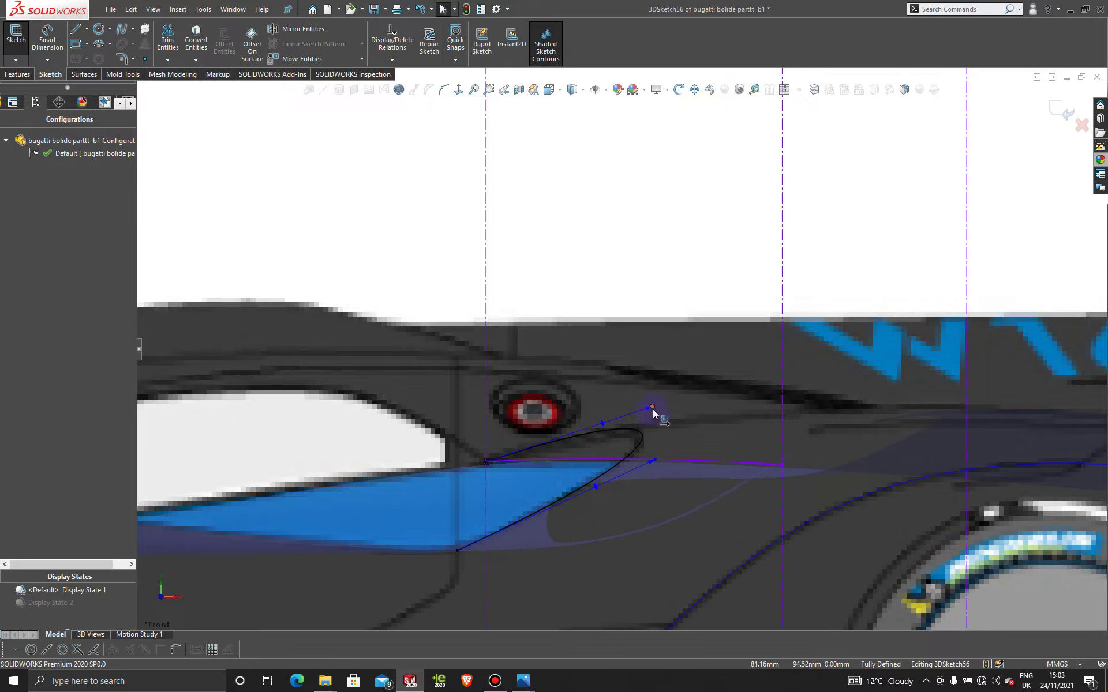
{"action": "scroll", "coordinate": [685, 517], "scroll_direction": "up", "scroll_amount": 10}
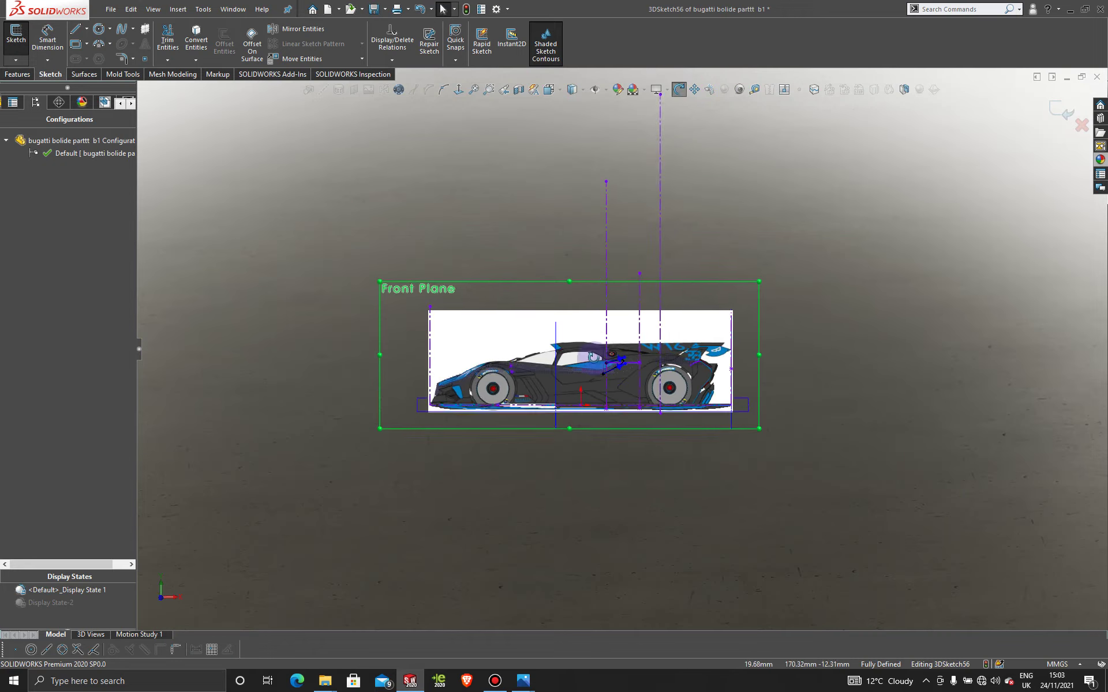
{"action": "middle_click_drag", "start_coordinate": [646, 473], "coordinate": [542, 417]}
In Top view, set the tangents near 18.4°/18.6° upper and -155.2°/3.3° lower.
{"action": "left_click", "coordinate": [539, 350]}
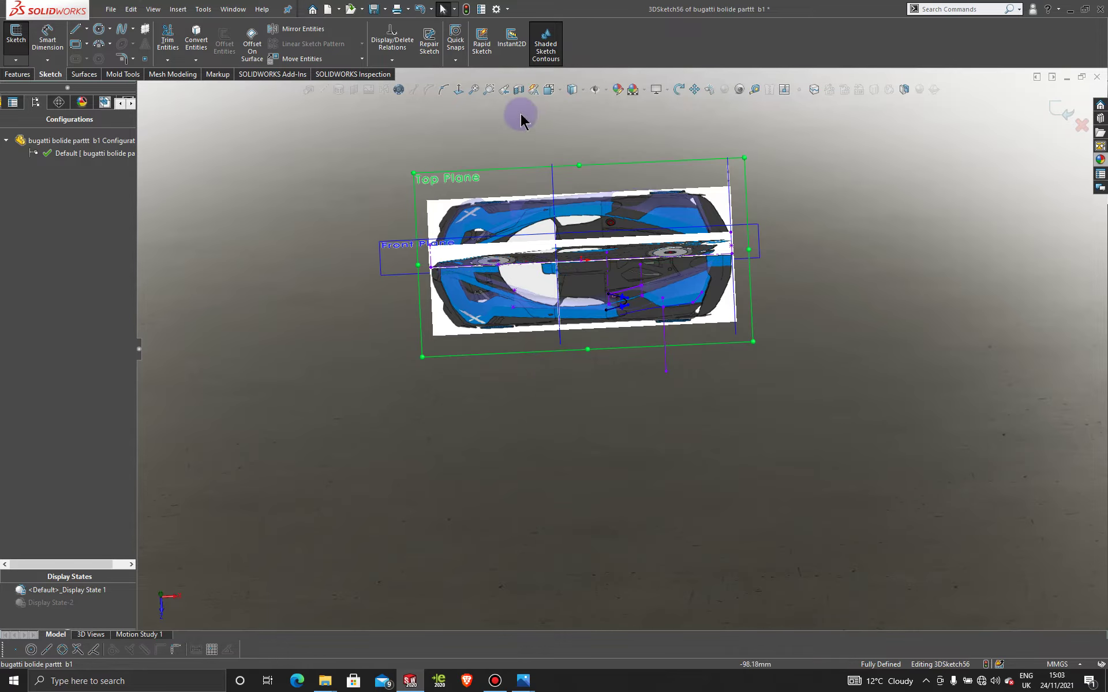
{"action": "left_click", "coordinate": [457, 89]}
{"action": "scroll", "coordinate": [694, 413], "scroll_direction": "down", "scroll_amount": 8}
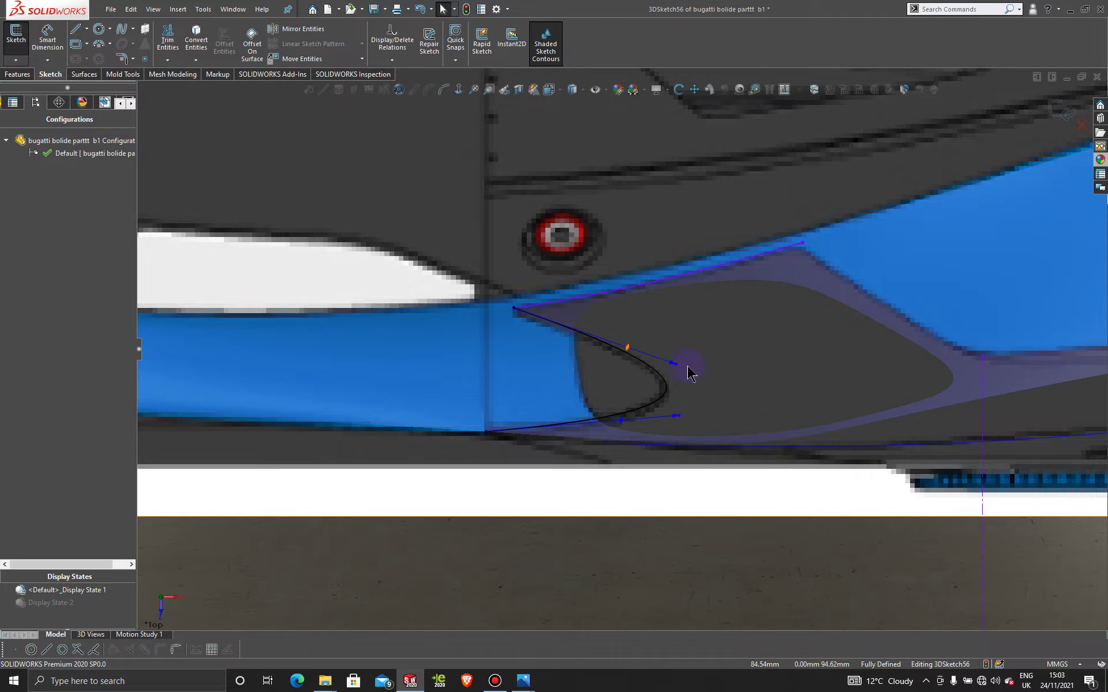
{"action": "left_click_drag", "start_coordinate": [679, 371], "coordinate": [676, 368]}
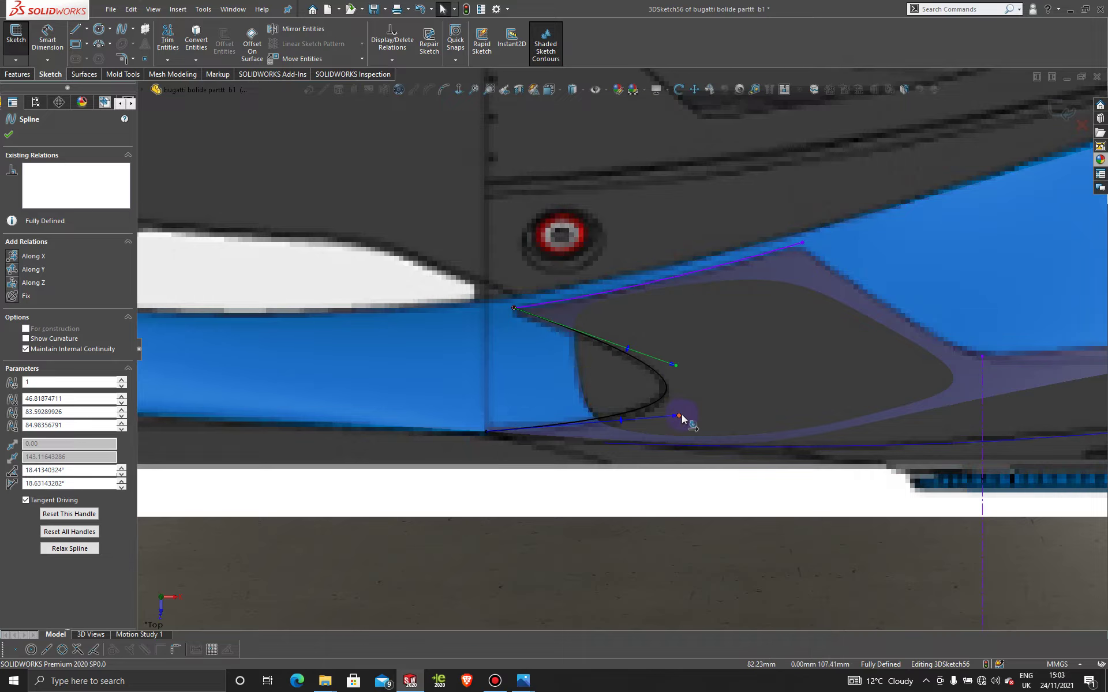
{"action": "left_click_drag", "start_coordinate": [676, 416], "coordinate": [679, 420]}
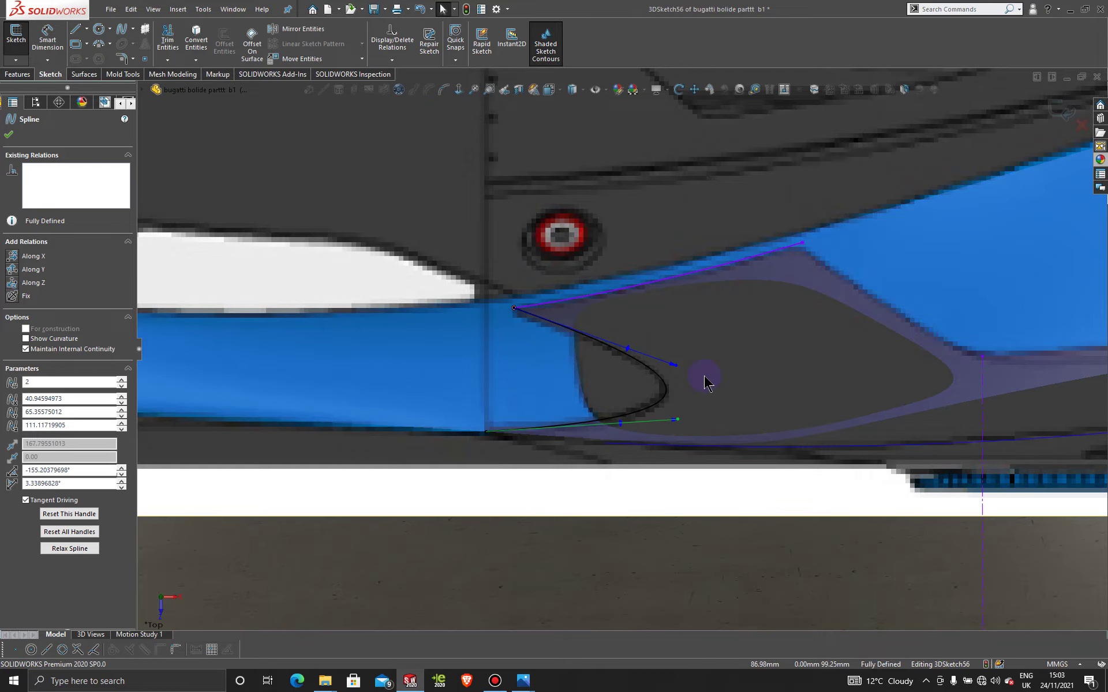
{"action": "scroll", "coordinate": [704, 376], "scroll_direction": "up", "scroll_amount": 10}
{"action": "middle_click_drag", "start_coordinate": [704, 378], "coordinate": [645, 243]}
Recheck the curve from the Front view, then orbit to an oblique view of the blueprint planes.
{"action": "key", "text": "Escape"}
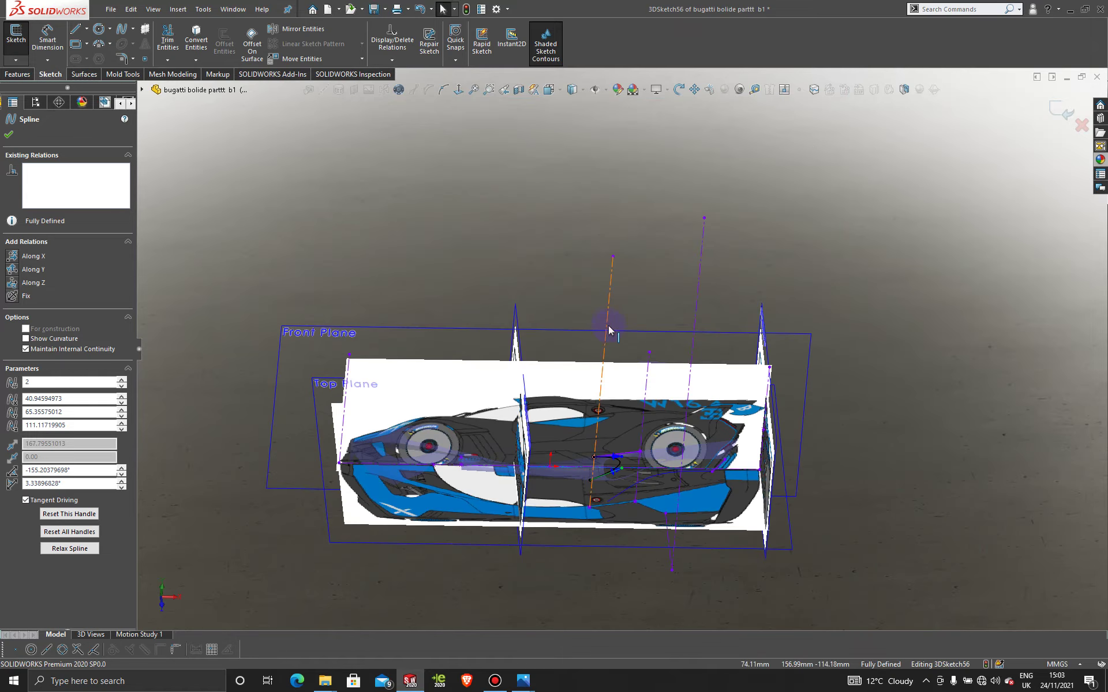
{"action": "left_click", "coordinate": [608, 330]}
{"action": "left_click", "coordinate": [459, 90]}
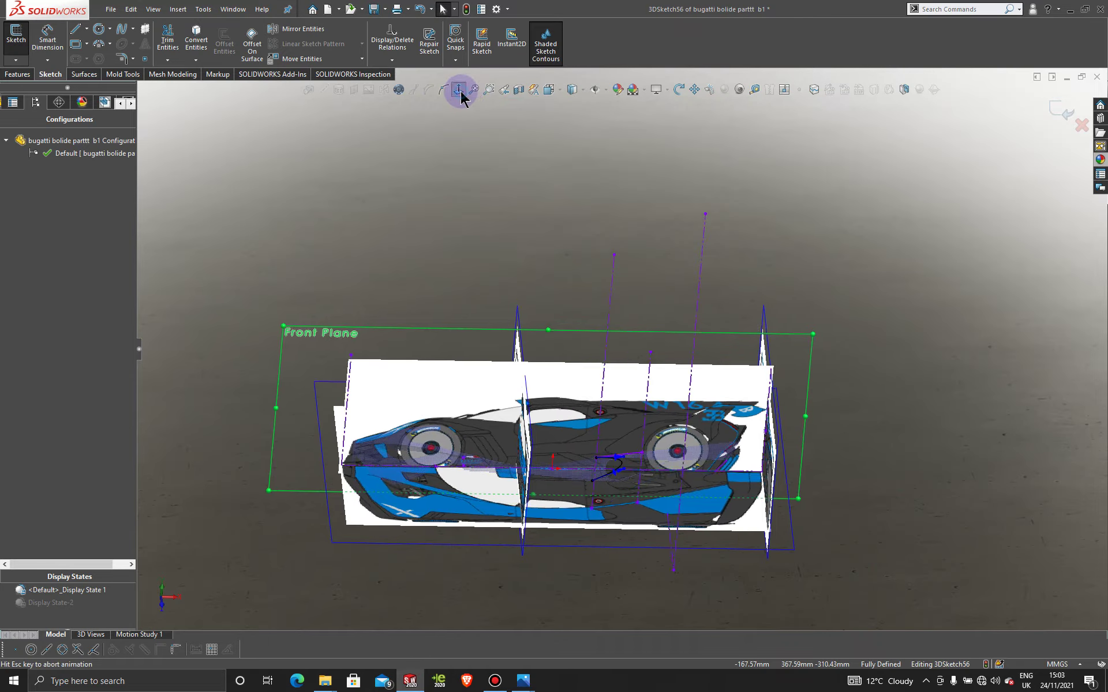
{"action": "scroll", "coordinate": [677, 388], "scroll_direction": "down", "scroll_amount": 10}
{"action": "scroll", "coordinate": [633, 508], "scroll_direction": "up", "scroll_amount": 10}
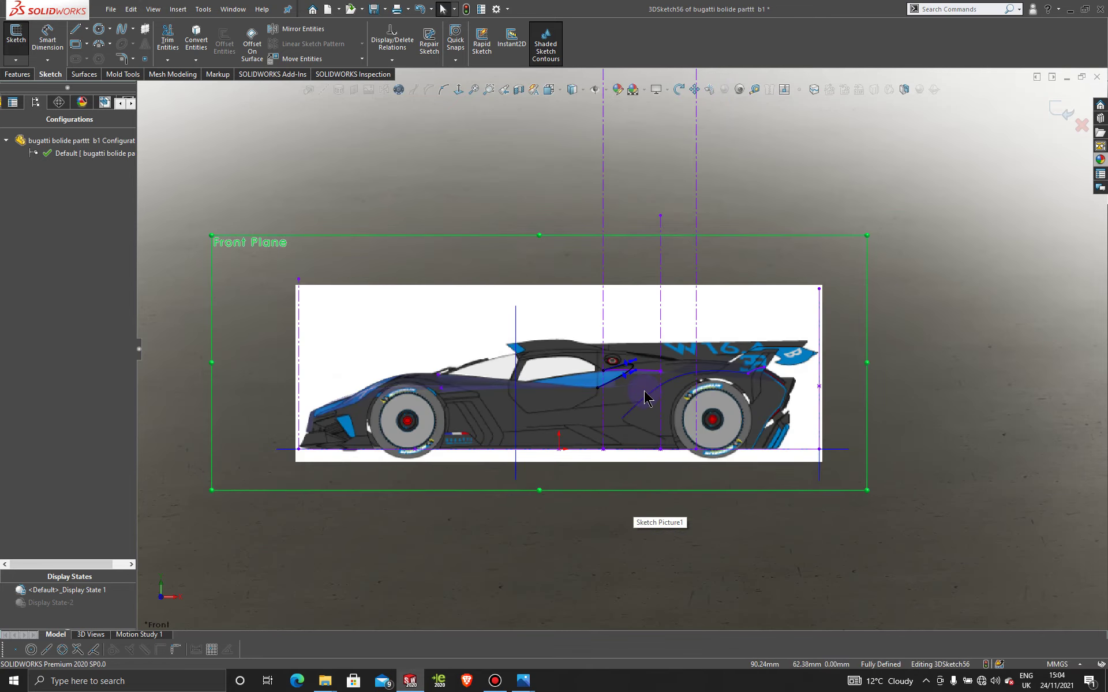
{"action": "middle_click_drag", "start_coordinate": [643, 396], "coordinate": [191, 577]}
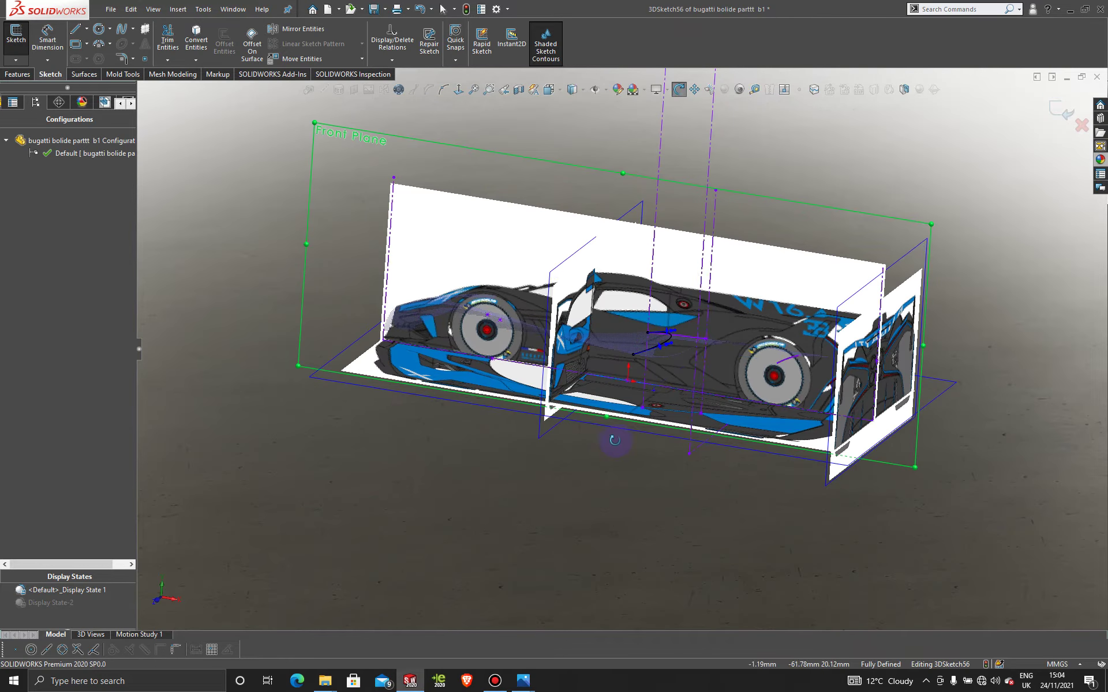
Activate Display State-2 to hide the blueprints and inspect the spline across the yellow surfaces.
{"action": "left_click", "coordinate": [53, 603]}
{"action": "double_click", "coordinate": [53, 603]}
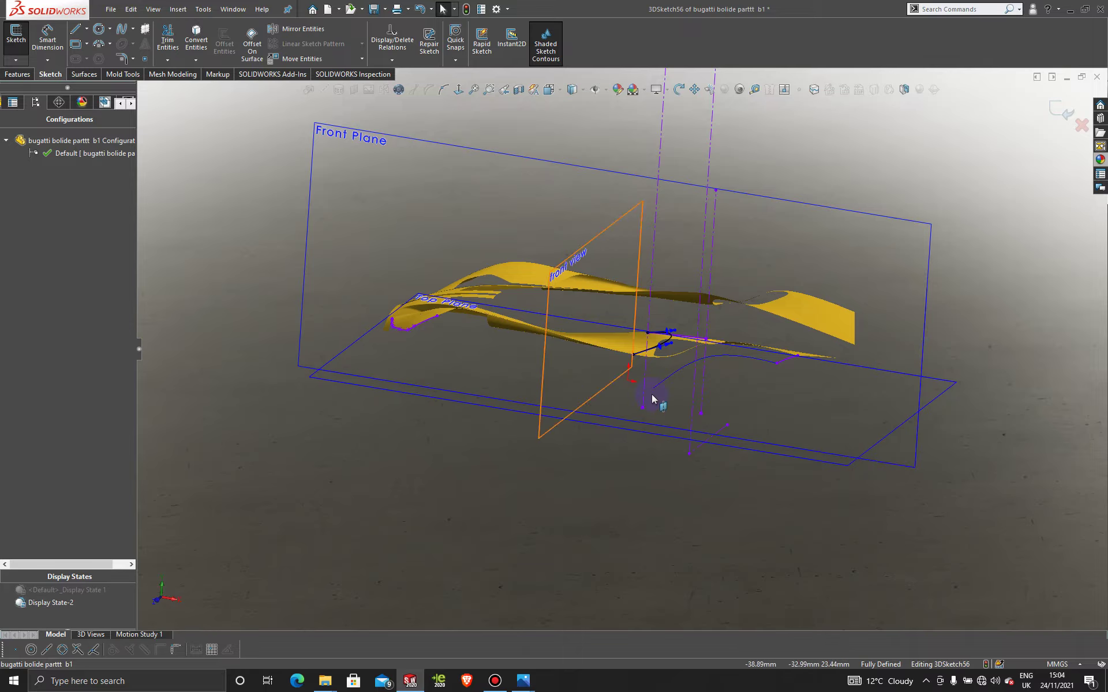
{"action": "mouse_move", "coordinate": [680, 369]}
{"action": "middle_mouse_down"}
{"action": "mouse_move", "coordinate": [629, 363]}
{"action": "mouse_move", "coordinate": [615, 317]}
{"action": "mouse_move", "coordinate": [658, 404]}
{"action": "mouse_move", "coordinate": [631, 465]}
{"action": "mouse_move", "coordinate": [702, 498]}
{"action": "mouse_move", "coordinate": [656, 432]}
{"action": "mouse_move", "coordinate": [668, 442]}
{"action": "mouse_move", "coordinate": [658, 435]}
{"action": "mouse_move", "coordinate": [683, 365]}
{"action": "middle_mouse_up"}
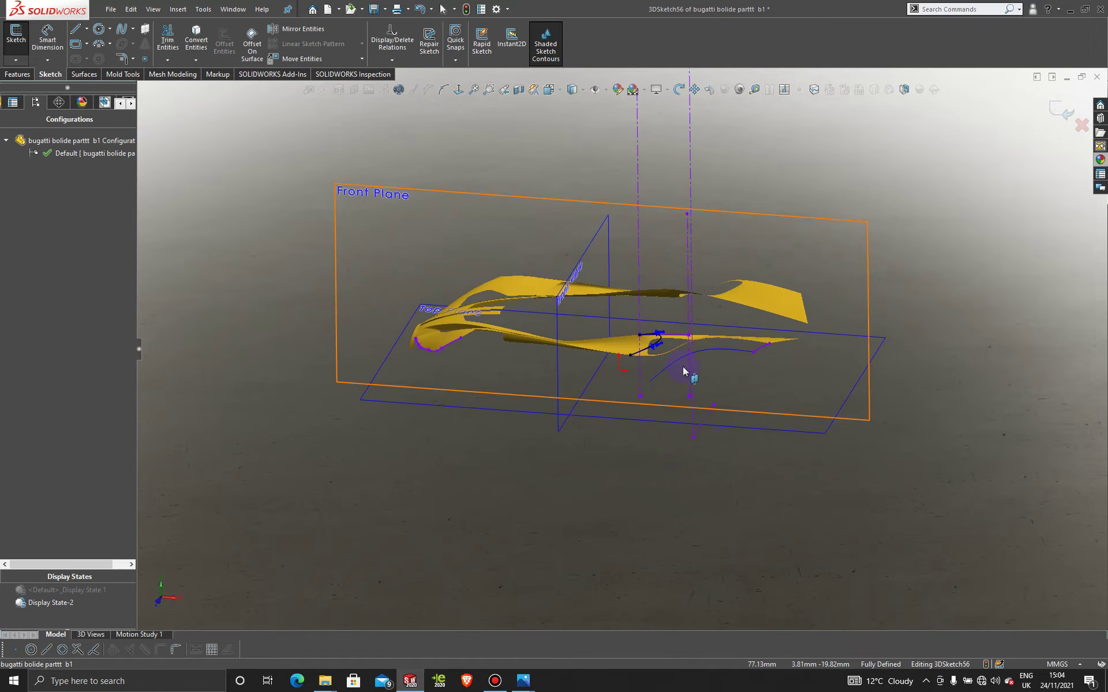
{"action": "scroll", "coordinate": [682, 366], "scroll_direction": "down", "scroll_amount": 6}
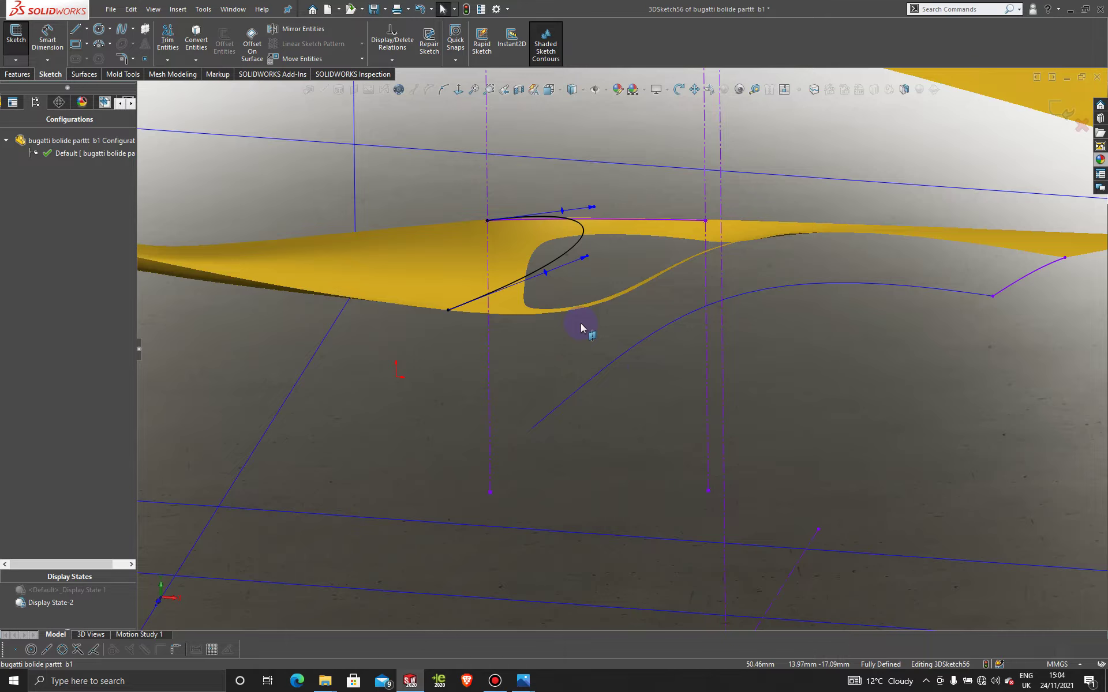
{"action": "middle_click_drag", "start_coordinate": [578, 323], "coordinate": [566, 353]}
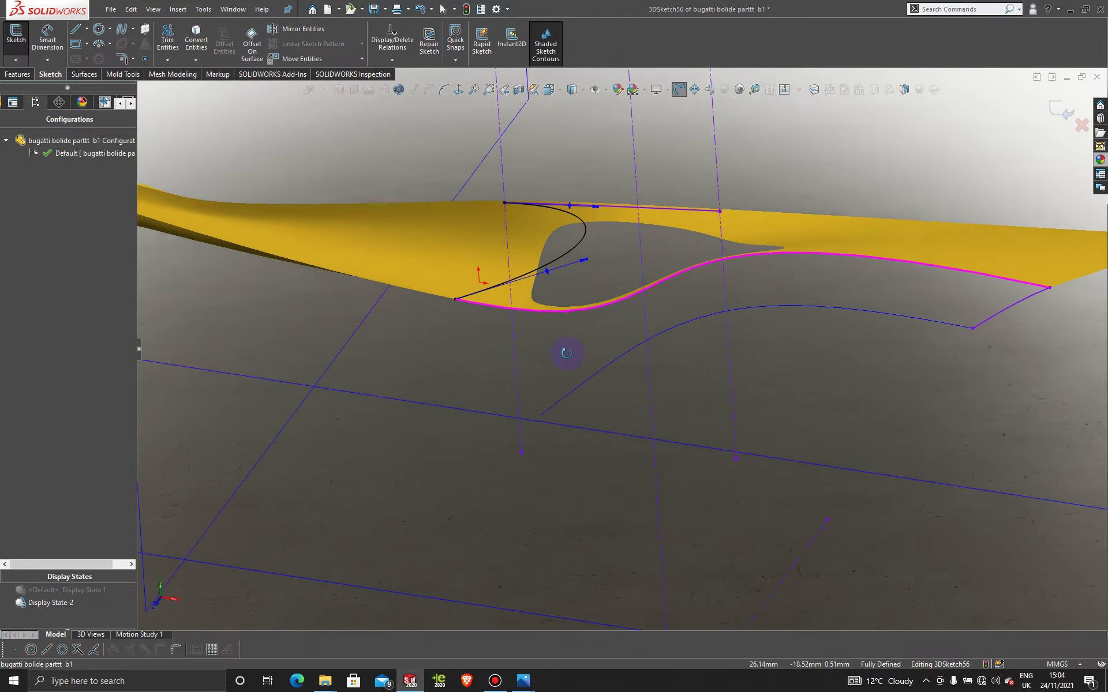
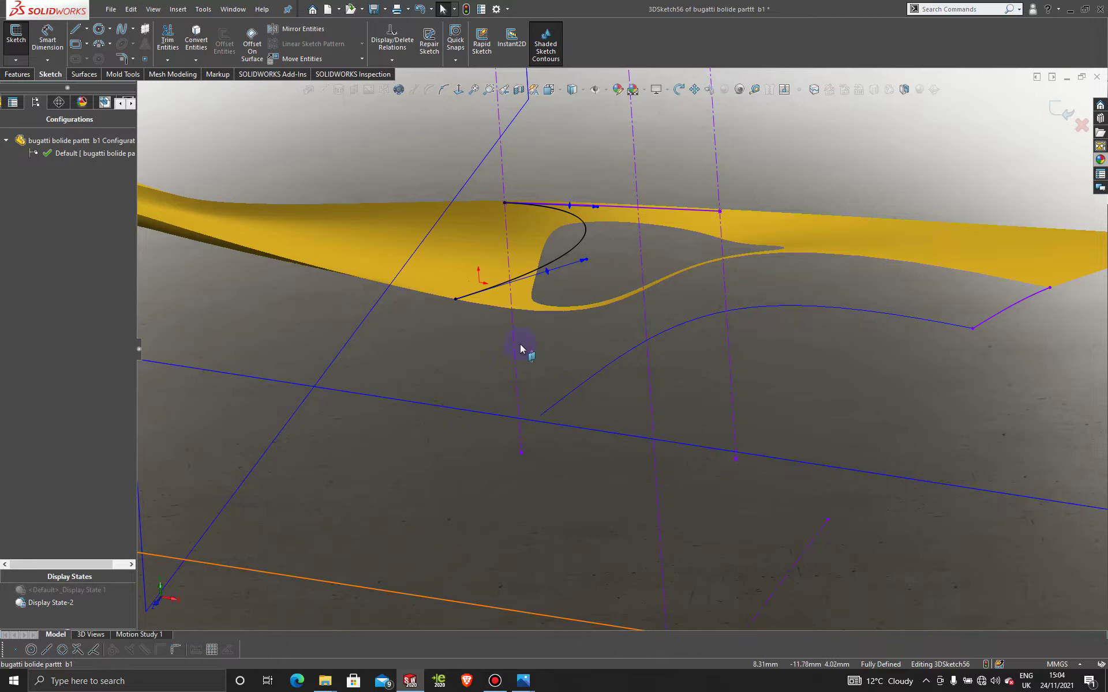
Exit the finished 3D sketch and start a new 3D sketch.
{"action": "left_click", "coordinate": [1060, 111]}
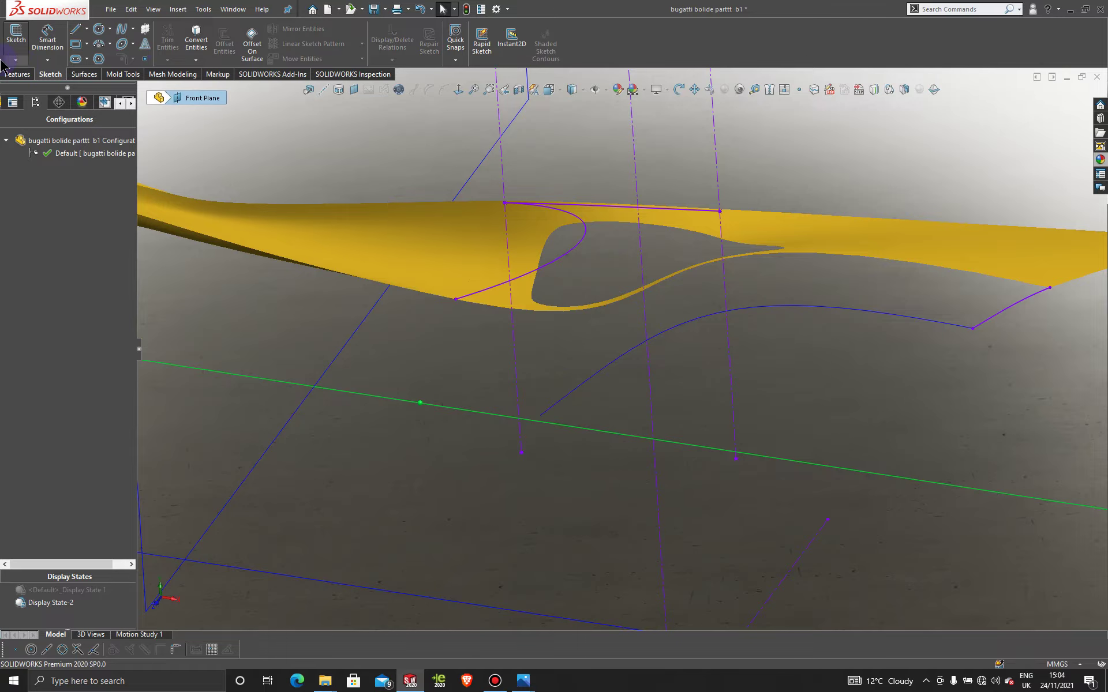
{"action": "left_click", "coordinate": [21, 65]}
{"action": "left_click", "coordinate": [52, 87]}
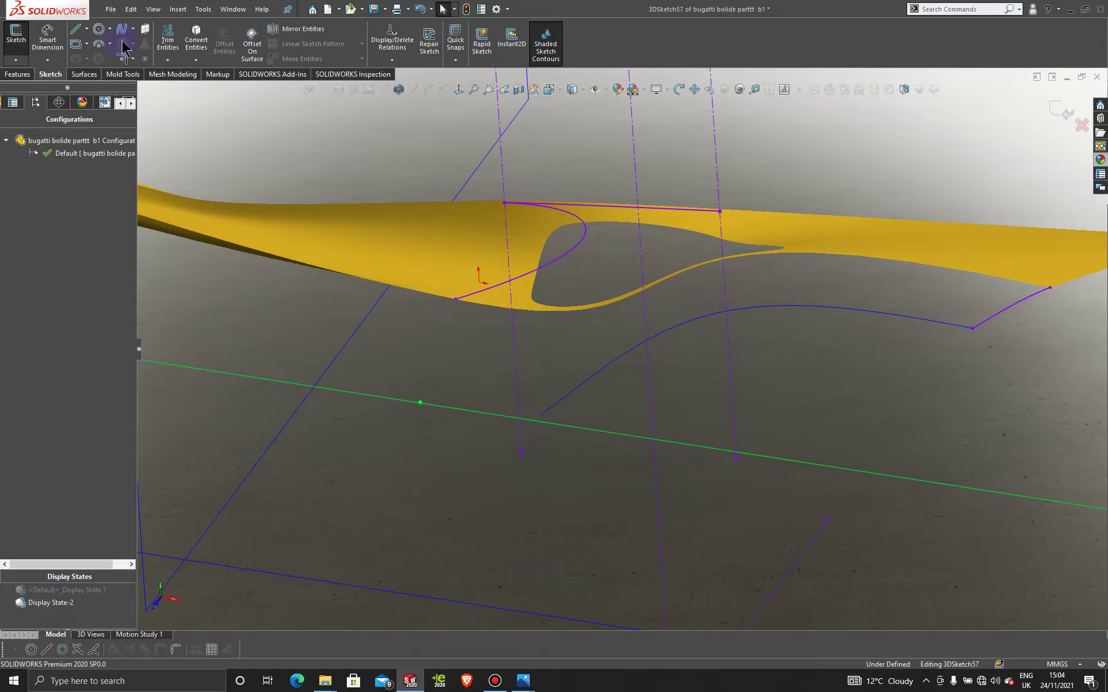
Draw a spline from the side surface edge's lower end down toward the lower curve.
{"action": "left_click", "coordinate": [122, 29]}
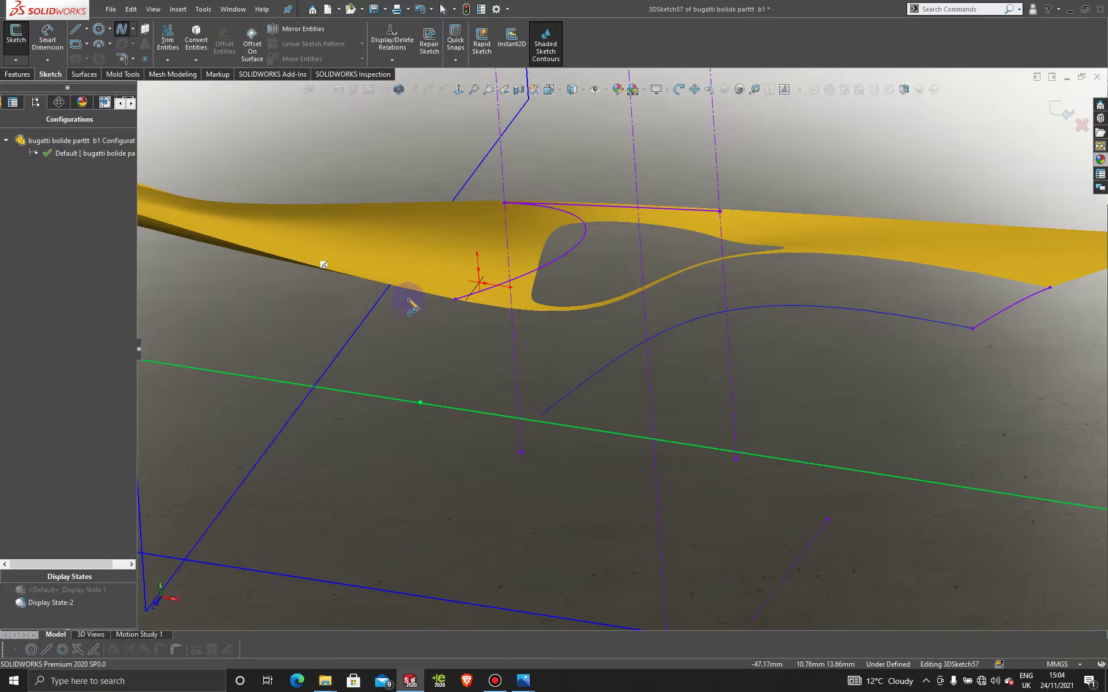
{"action": "left_click", "coordinate": [456, 300]}
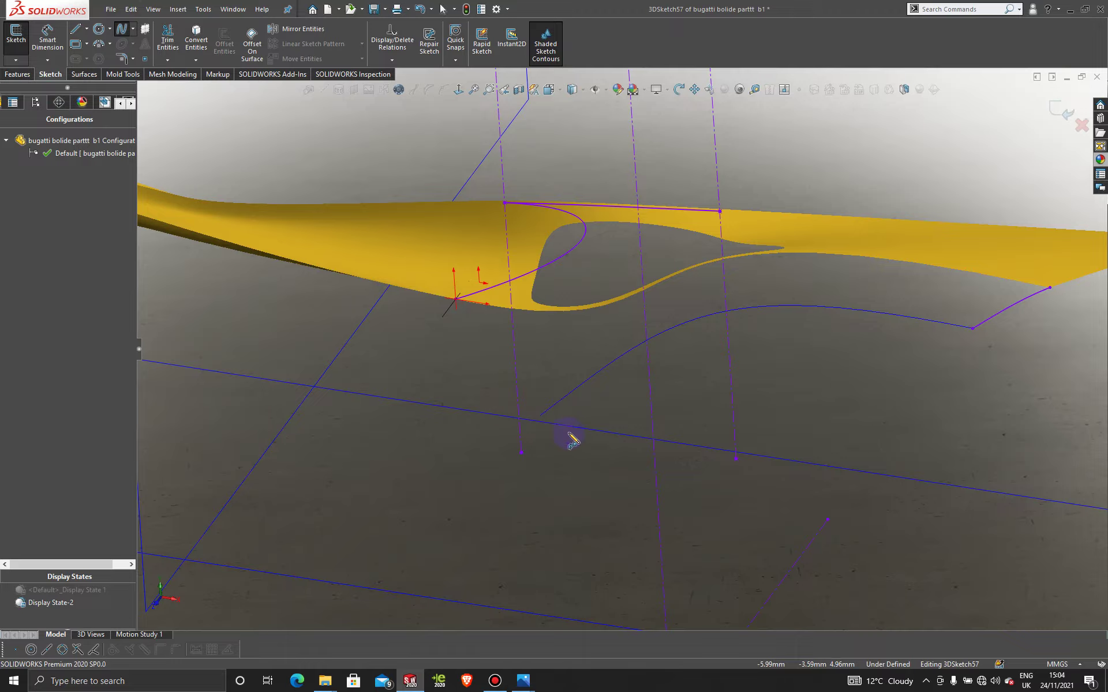
{"action": "left_click", "coordinate": [553, 406]}
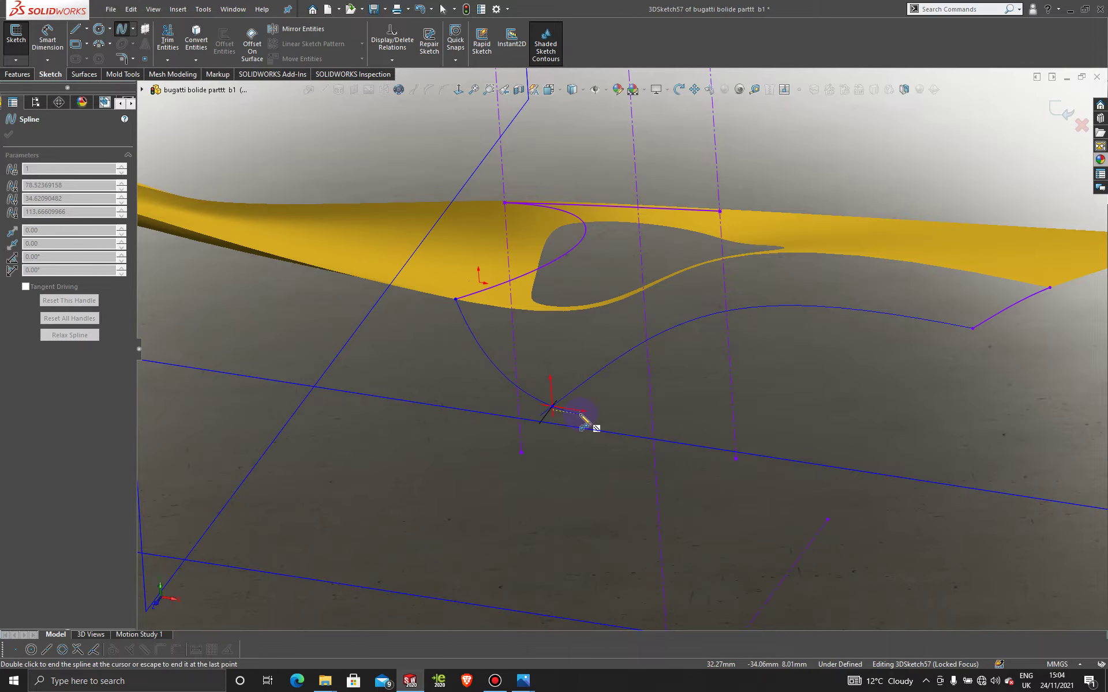
{"action": "double_click", "coordinate": [562, 404]}
Snap the spline's end vertex onto the lower curve's endpoint and orbit to check it.
{"action": "scroll", "coordinate": [563, 404], "scroll_direction": "down", "scroll_amount": 5}
{"action": "left_click", "coordinate": [561, 383]}
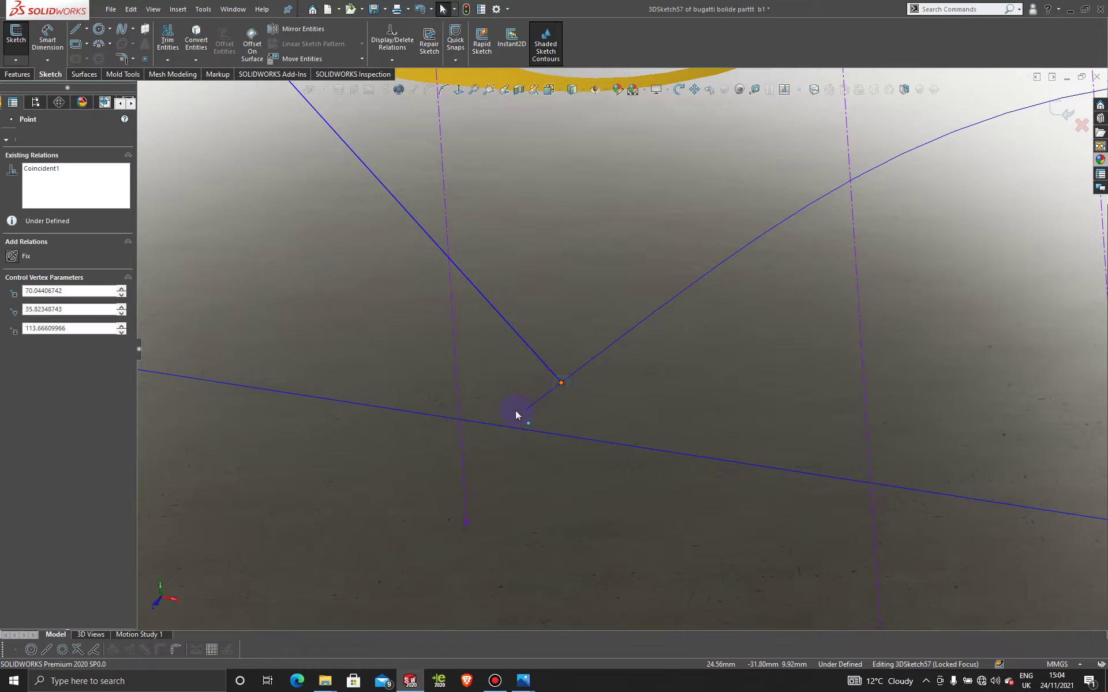
{"action": "mouse_move", "coordinate": [516, 411]}
{"action": "left_mouse_down"}
{"action": "mouse_move", "coordinate": [476, 439]}
{"action": "mouse_move", "coordinate": [523, 411]}
{"action": "left_mouse_up"}
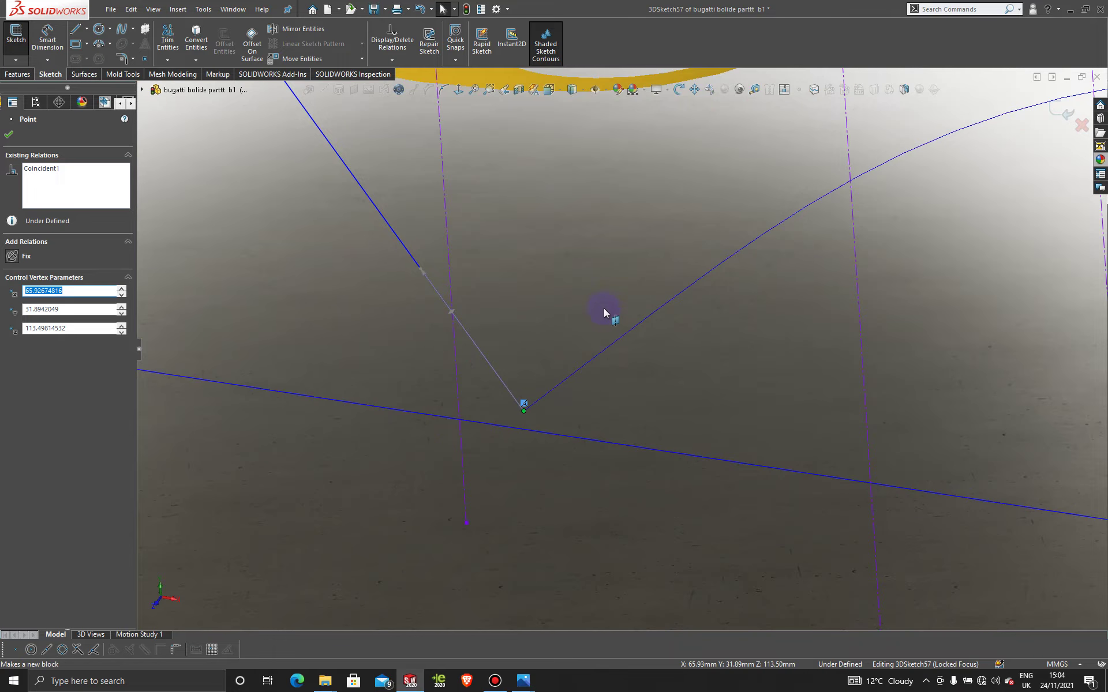
{"action": "scroll", "coordinate": [601, 358], "scroll_direction": "up", "scroll_amount": 5}
{"action": "scroll", "coordinate": [601, 358], "scroll_direction": "up", "scroll_amount": 3}
{"action": "middle_click_drag", "start_coordinate": [597, 369], "coordinate": [511, 342]}
Facing the Front Plane, adjust the connecting spline's end tangents to blend into the surface edge.
{"action": "left_click", "coordinate": [440, 126]}
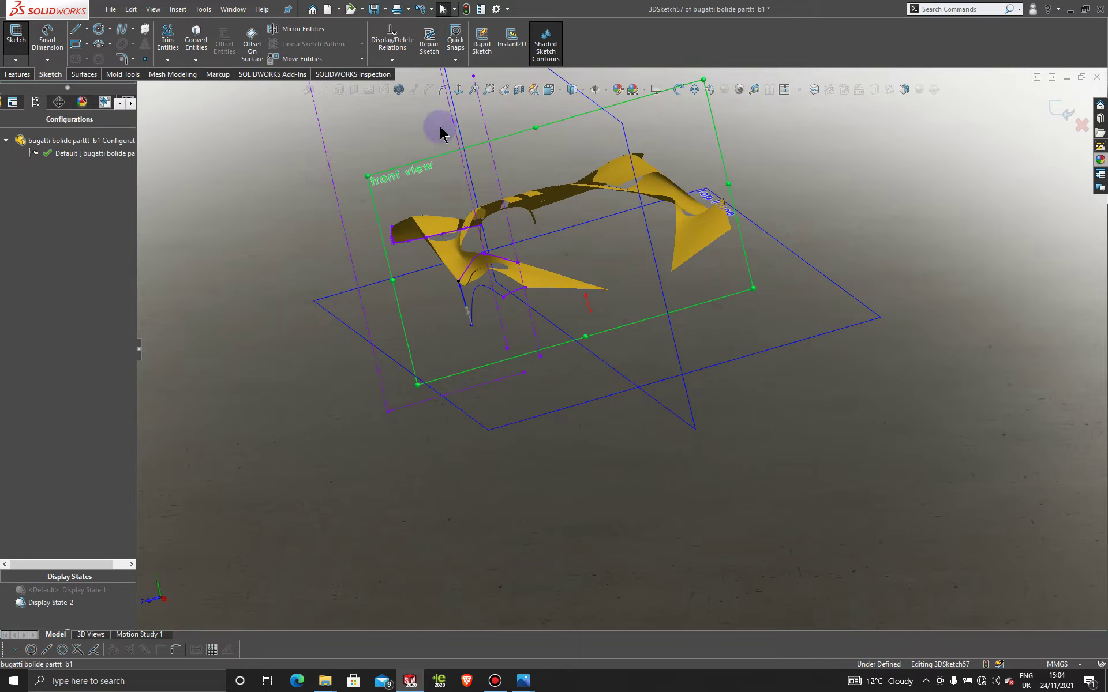
{"action": "left_click", "coordinate": [458, 90]}
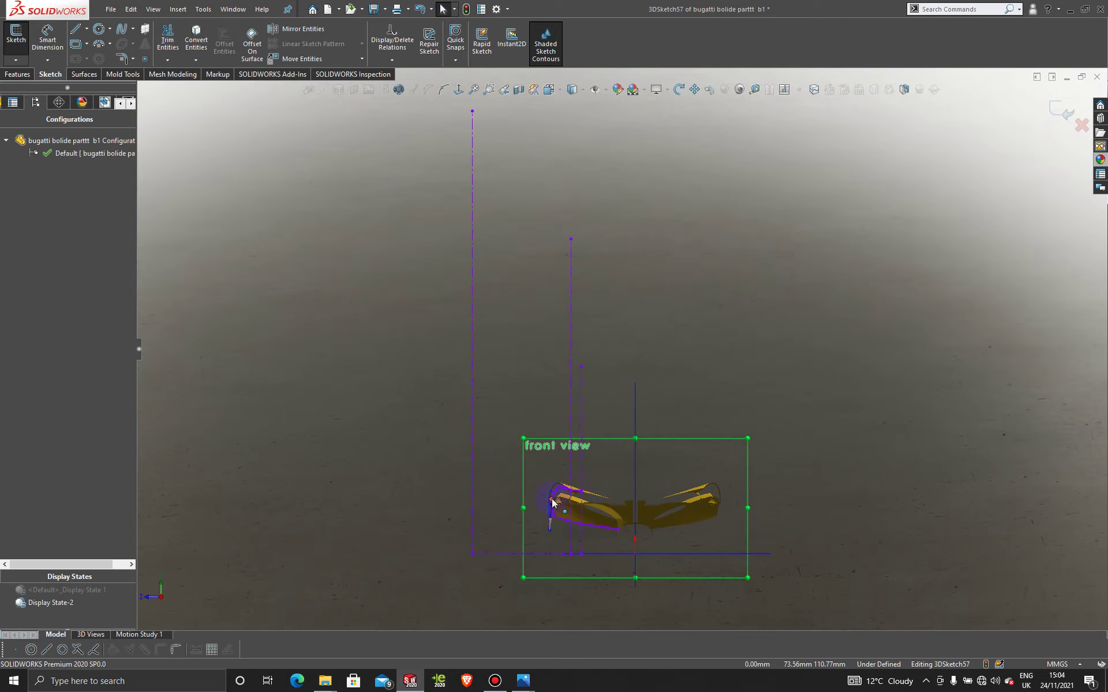
{"action": "scroll", "coordinate": [626, 468], "scroll_direction": "down", "scroll_amount": 5}
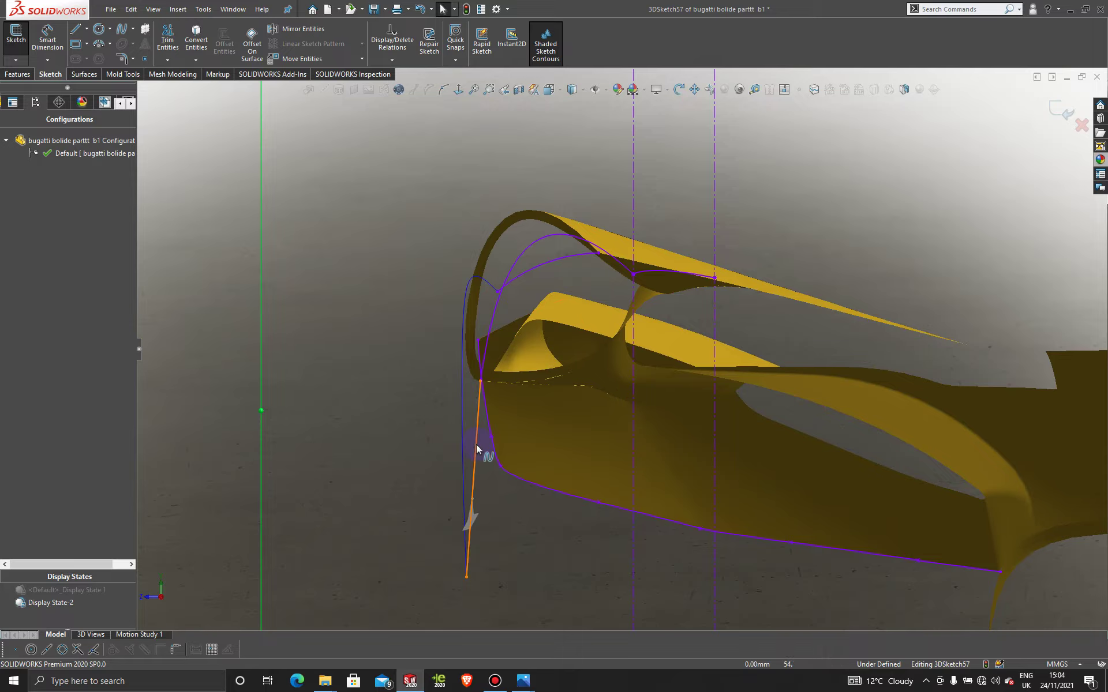
{"action": "left_click", "coordinate": [477, 448]}
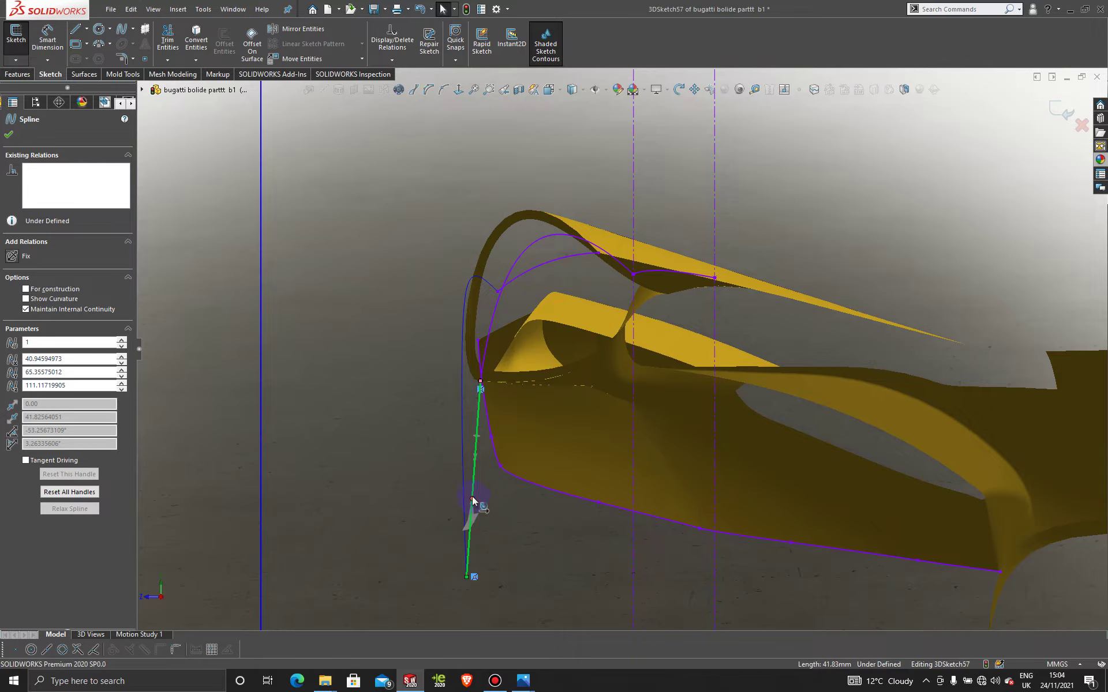
{"action": "left_click_drag", "start_coordinate": [472, 497], "coordinate": [474, 502]}
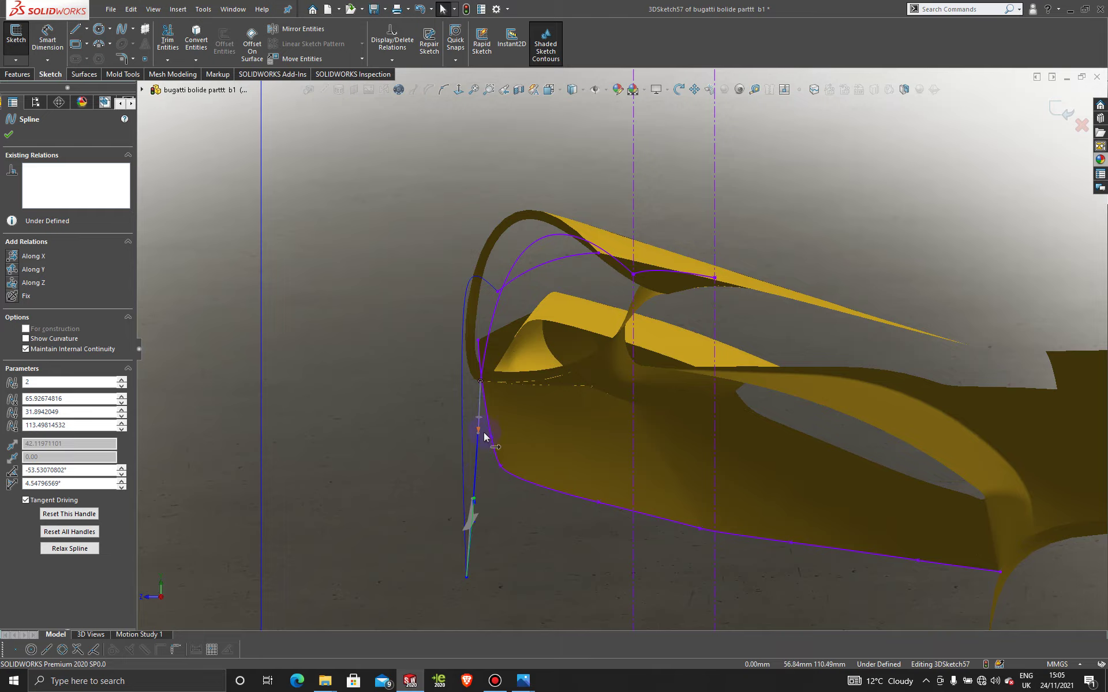
{"action": "left_click_drag", "start_coordinate": [480, 437], "coordinate": [477, 438]}
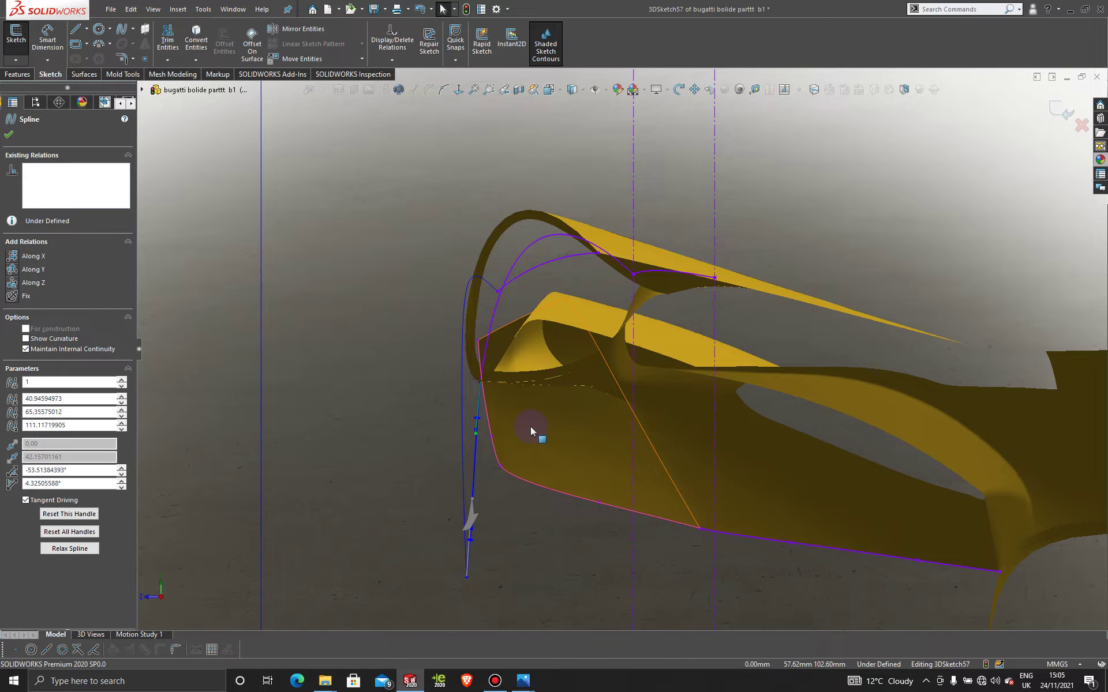
{"action": "scroll", "coordinate": [509, 444], "scroll_direction": "down", "scroll_amount": 2}
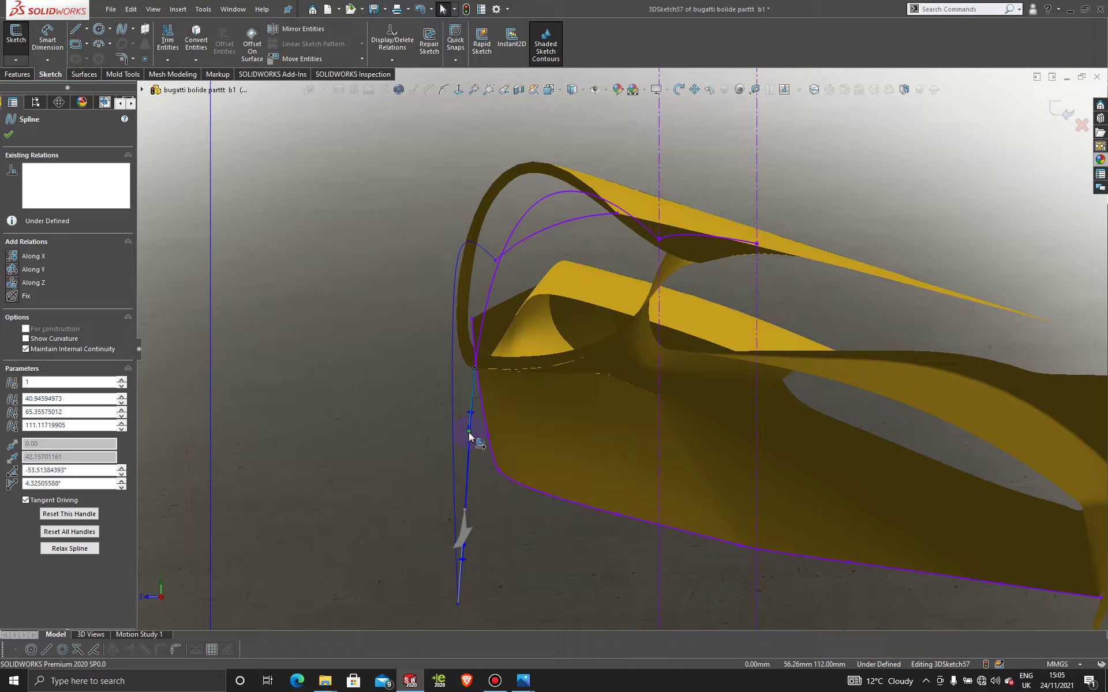
{"action": "left_click_drag", "start_coordinate": [469, 432], "coordinate": [466, 432]}
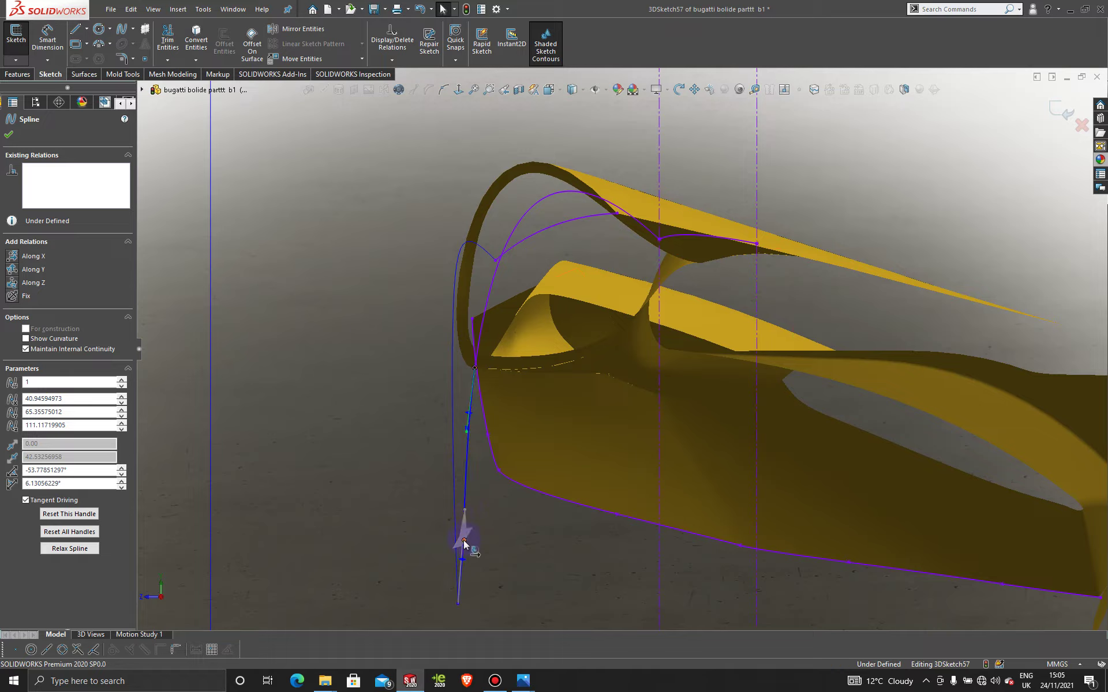
{"action": "left_click_drag", "start_coordinate": [464, 540], "coordinate": [463, 539]}
Check the spline from front and oblique views, then close 3DSketch57.
{"action": "key", "text": "ctrl+1"}
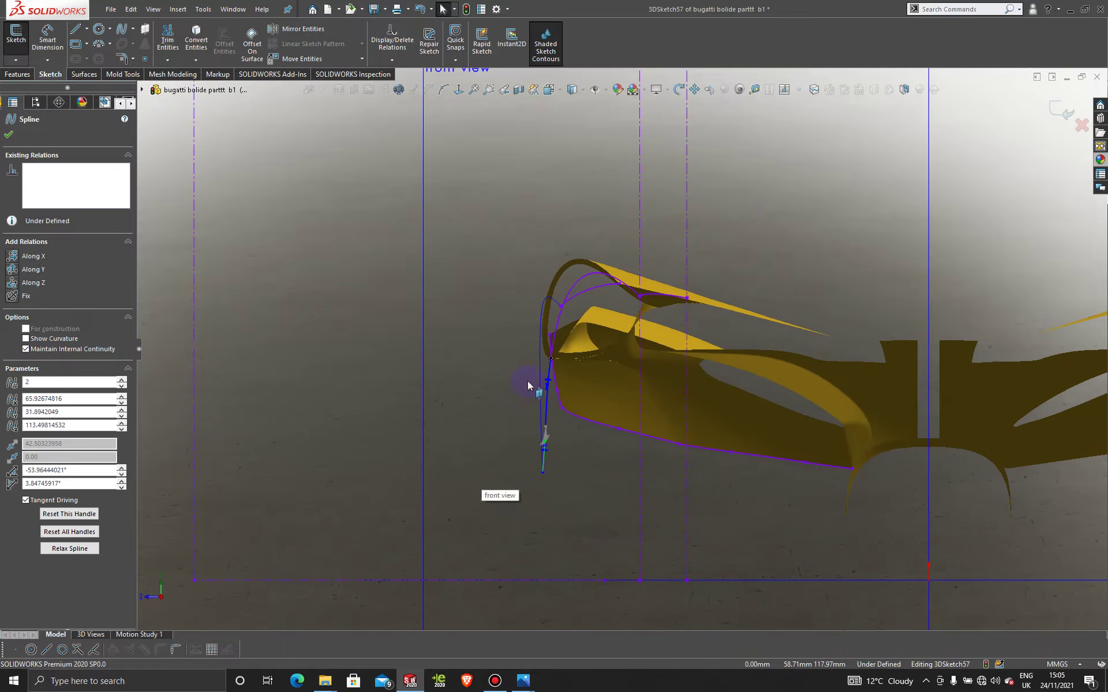
{"action": "mouse_move", "coordinate": [528, 386]}
{"action": "middle_mouse_down"}
{"action": "mouse_move", "coordinate": [549, 376]}
{"action": "mouse_move", "coordinate": [571, 395]}
{"action": "mouse_move", "coordinate": [482, 353]}
{"action": "mouse_move", "coordinate": [453, 324]}
{"action": "mouse_move", "coordinate": [423, 354]}
{"action": "mouse_move", "coordinate": [420, 378]}
{"action": "middle_mouse_up"}
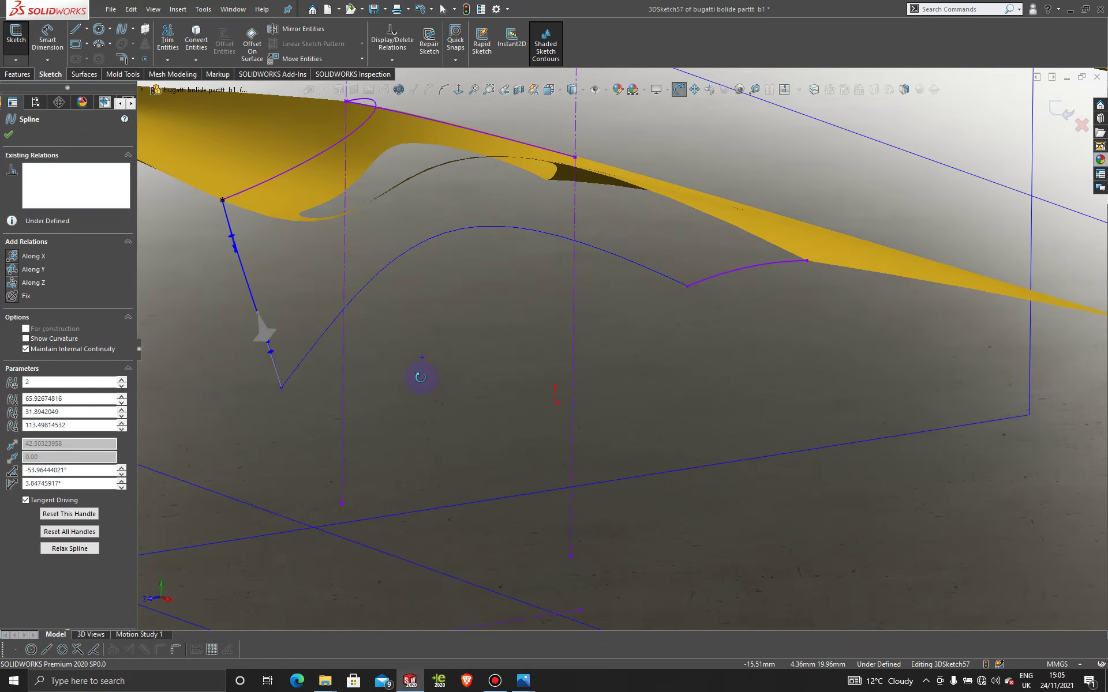
{"action": "key", "text": "ctrl+1"}
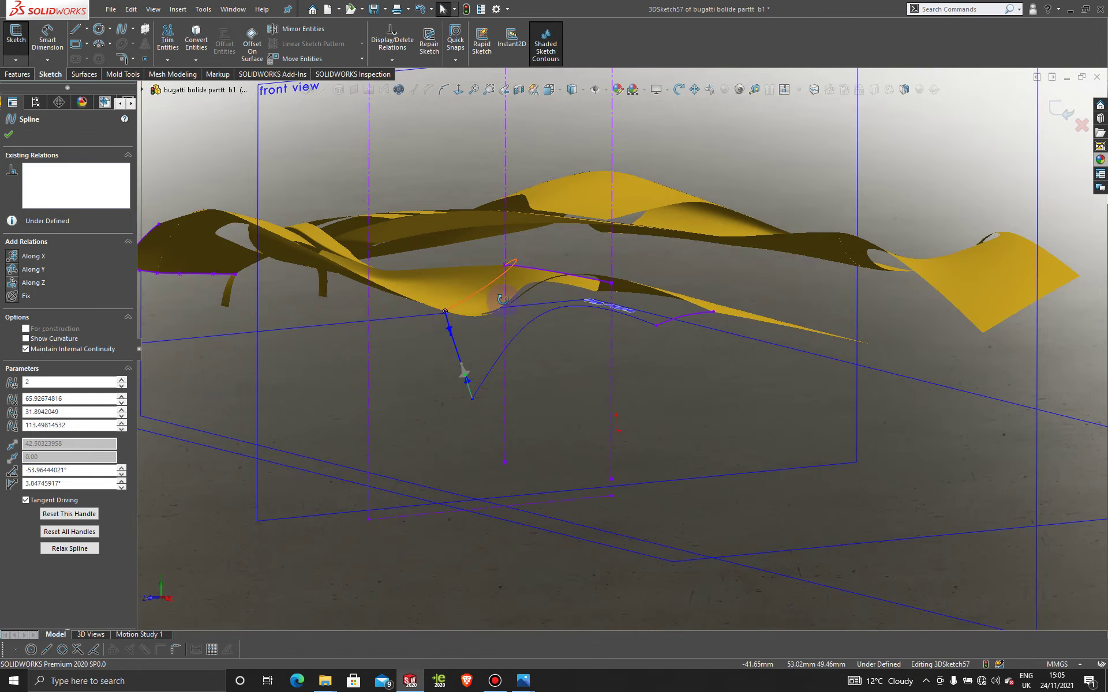
{"action": "middle_click_drag", "start_coordinate": [502, 299], "coordinate": [1078, 126]}
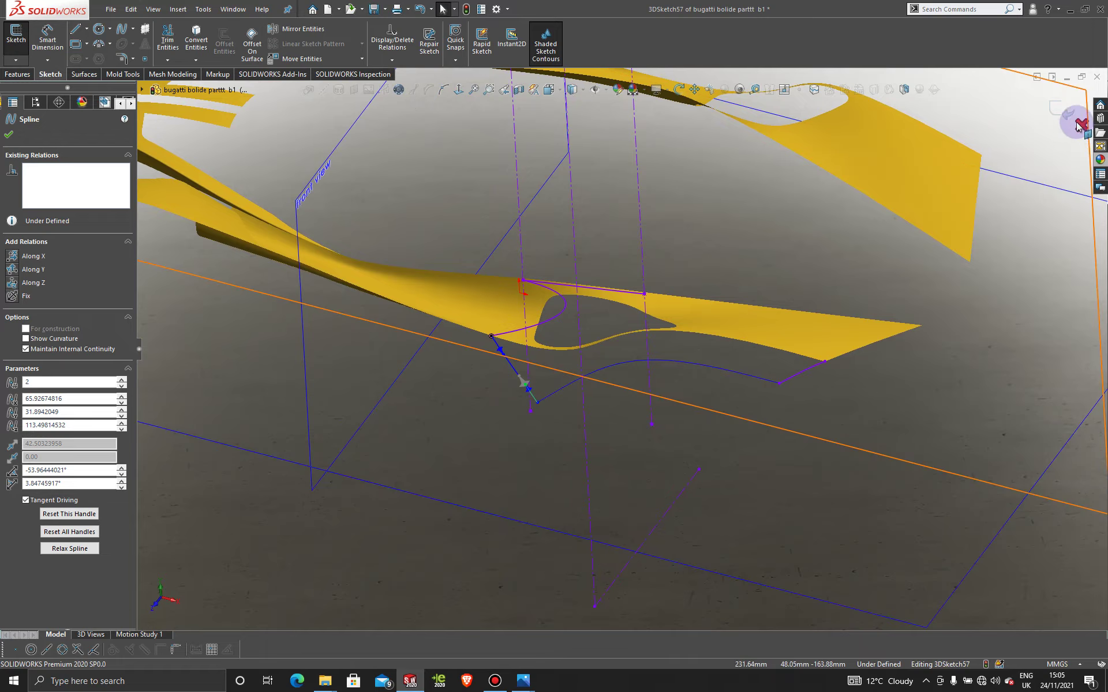
{"action": "left_click", "coordinate": [1077, 126]}
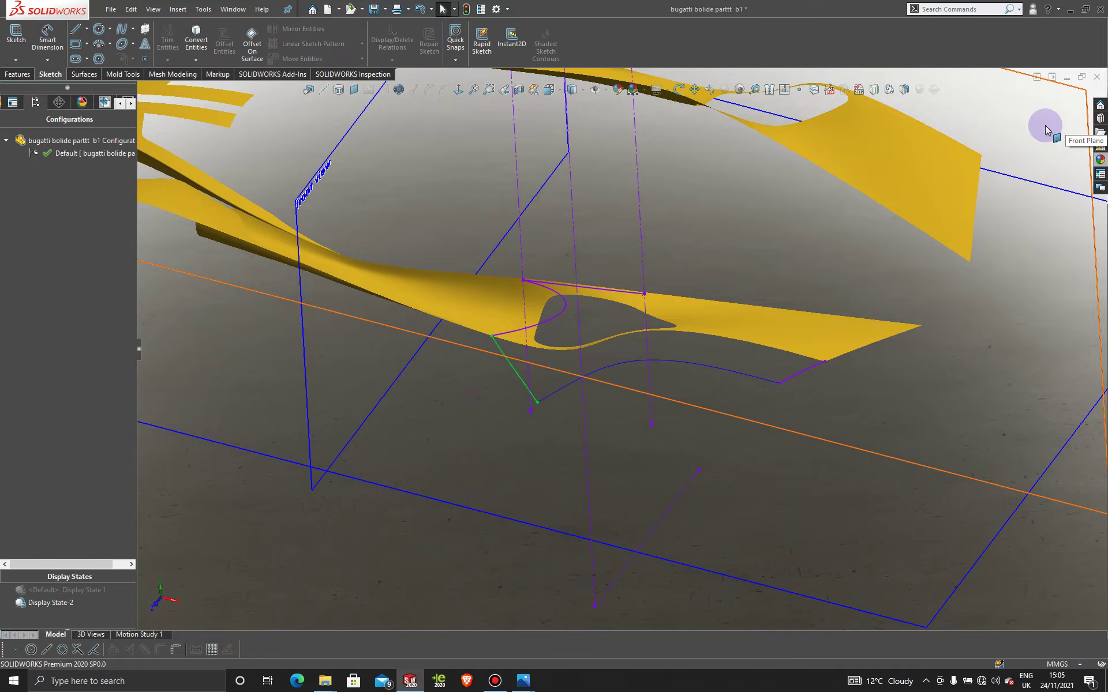
Select the Front Plane and orbit the model to a new angle.
{"action": "left_click", "coordinate": [964, 288]}
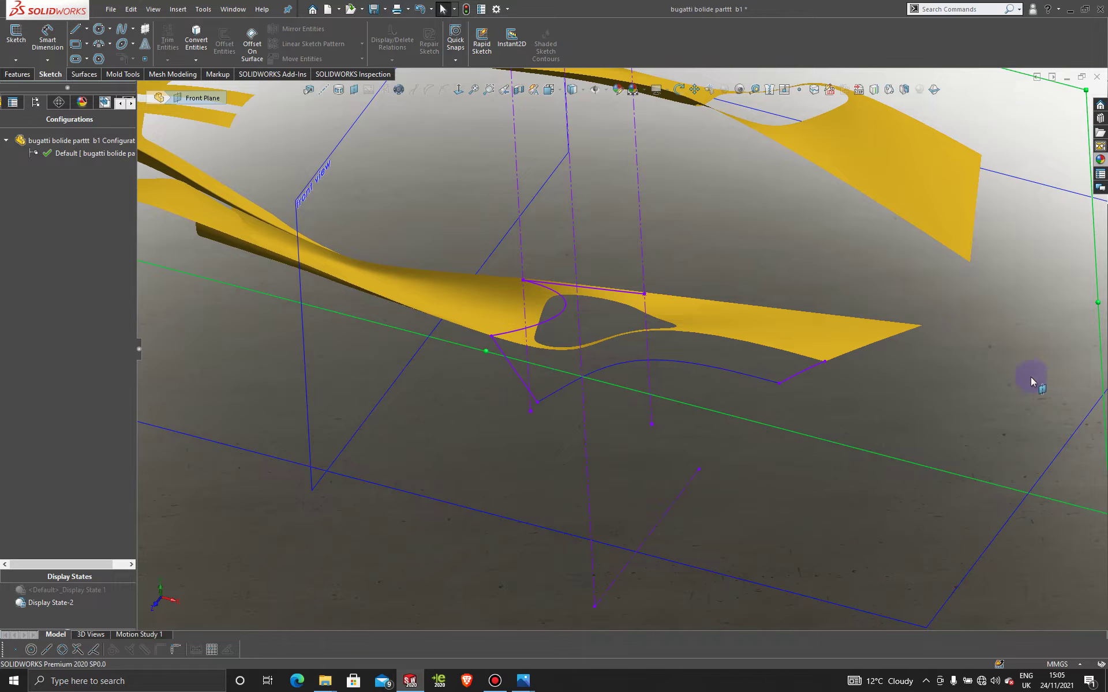
{"action": "mouse_move", "coordinate": [972, 358]}
{"action": "middle_mouse_down"}
{"action": "mouse_move", "coordinate": [977, 321]}
{"action": "mouse_move", "coordinate": [986, 364]}
{"action": "middle_mouse_up"}
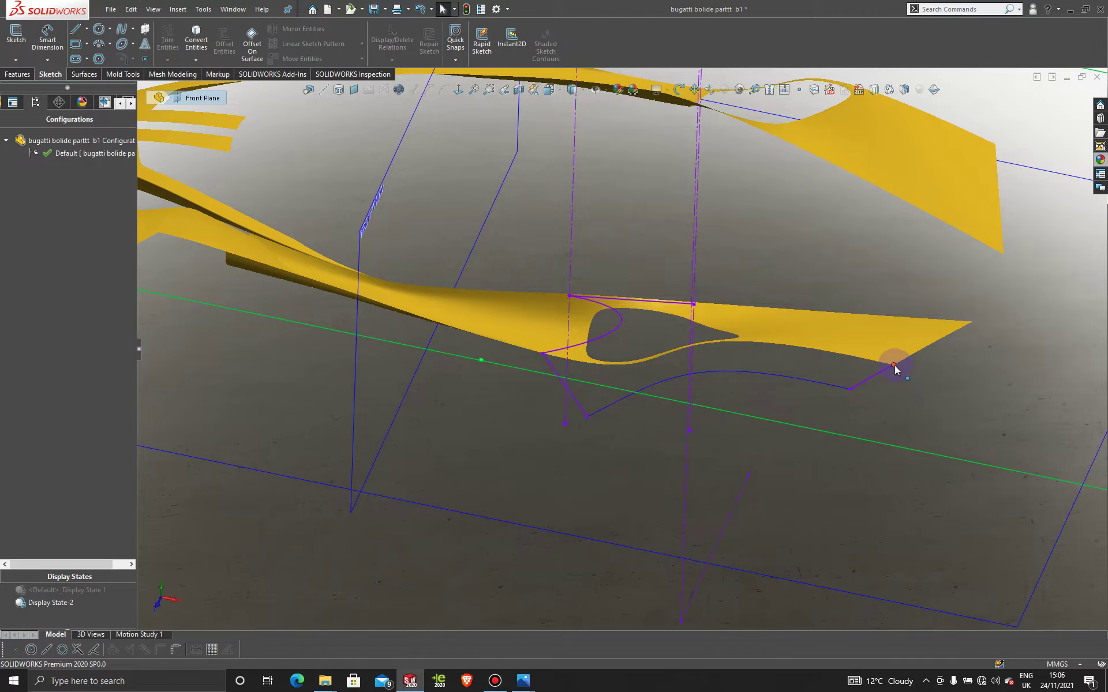
Start 3DSketch58 with a spline from the trimmed intake edge to the Surface-Trim5 corner.
{"action": "left_click", "coordinate": [17, 61]}
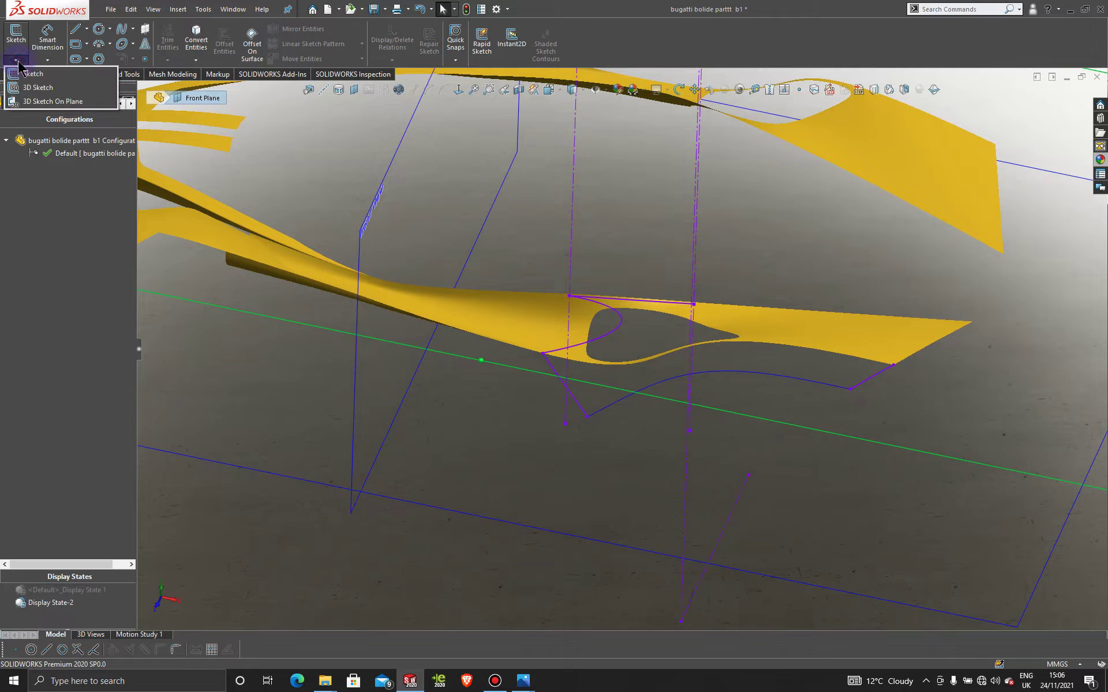
{"action": "left_click", "coordinate": [42, 90]}
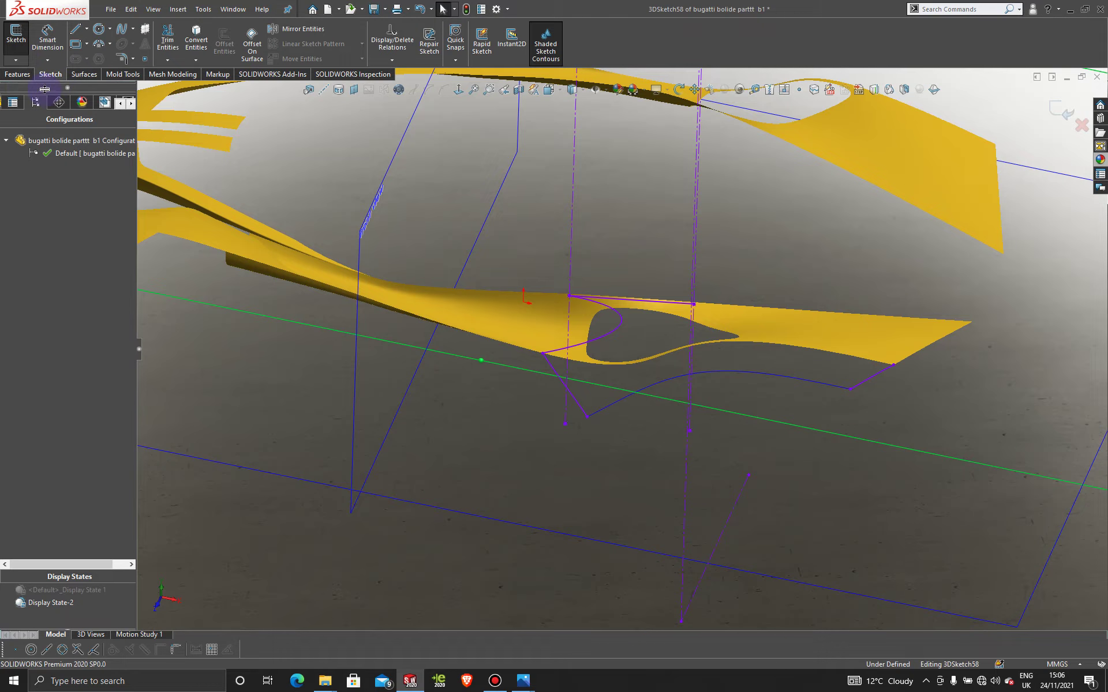
{"action": "left_click", "coordinate": [122, 30]}
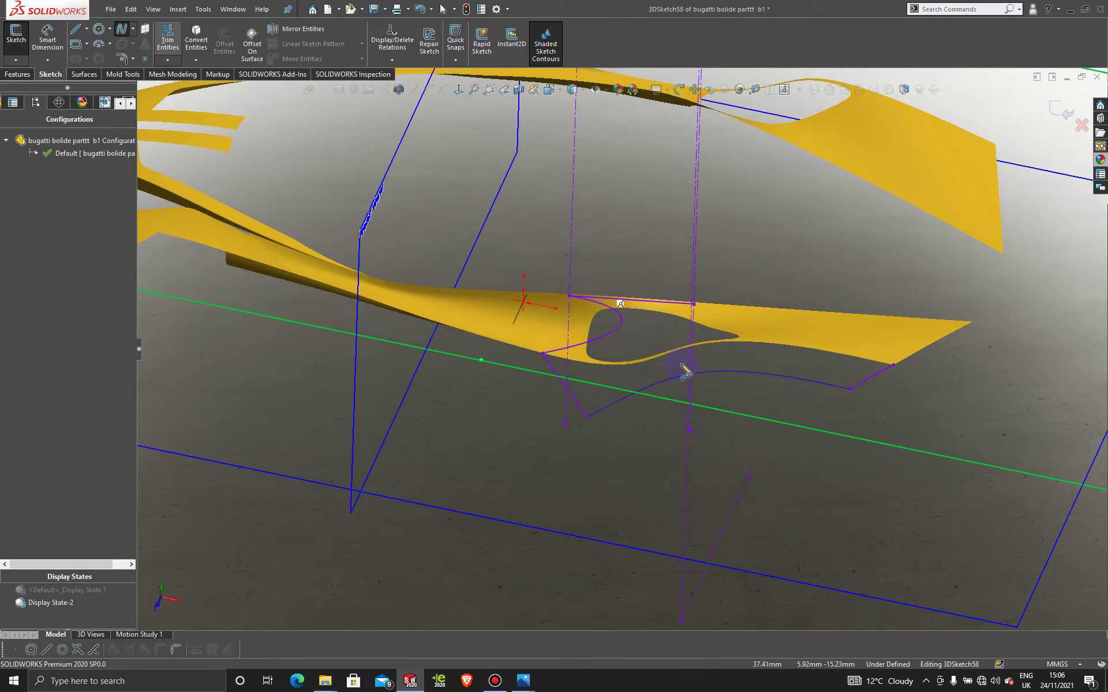
{"action": "left_click", "coordinate": [622, 327]}
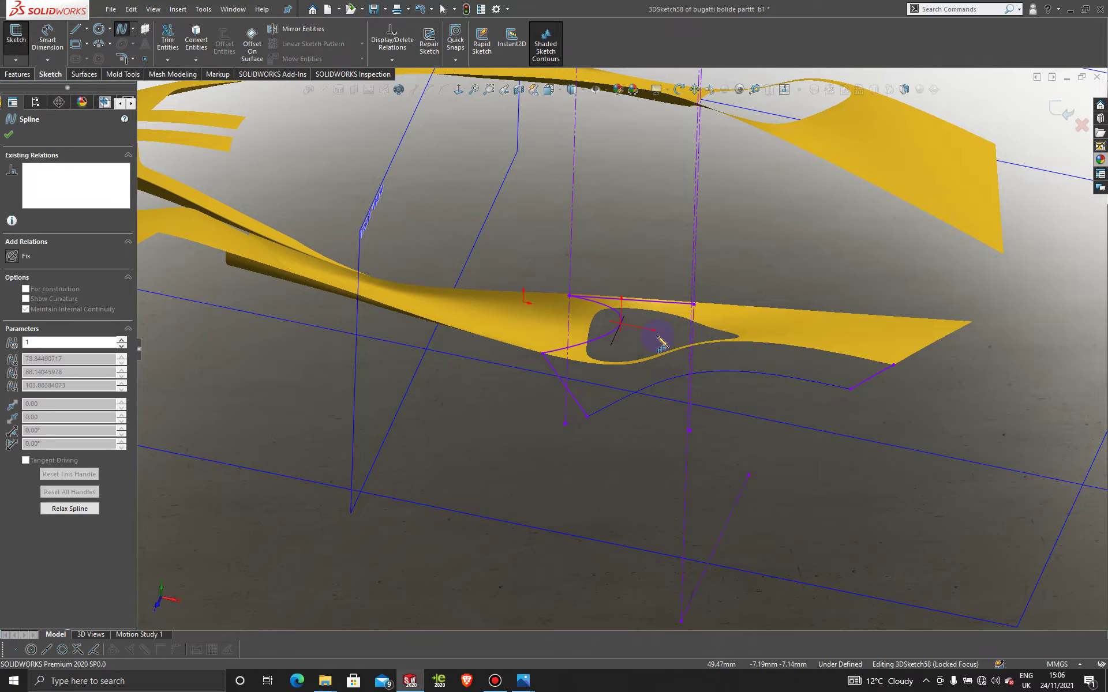
{"action": "left_click", "coordinate": [893, 366]}
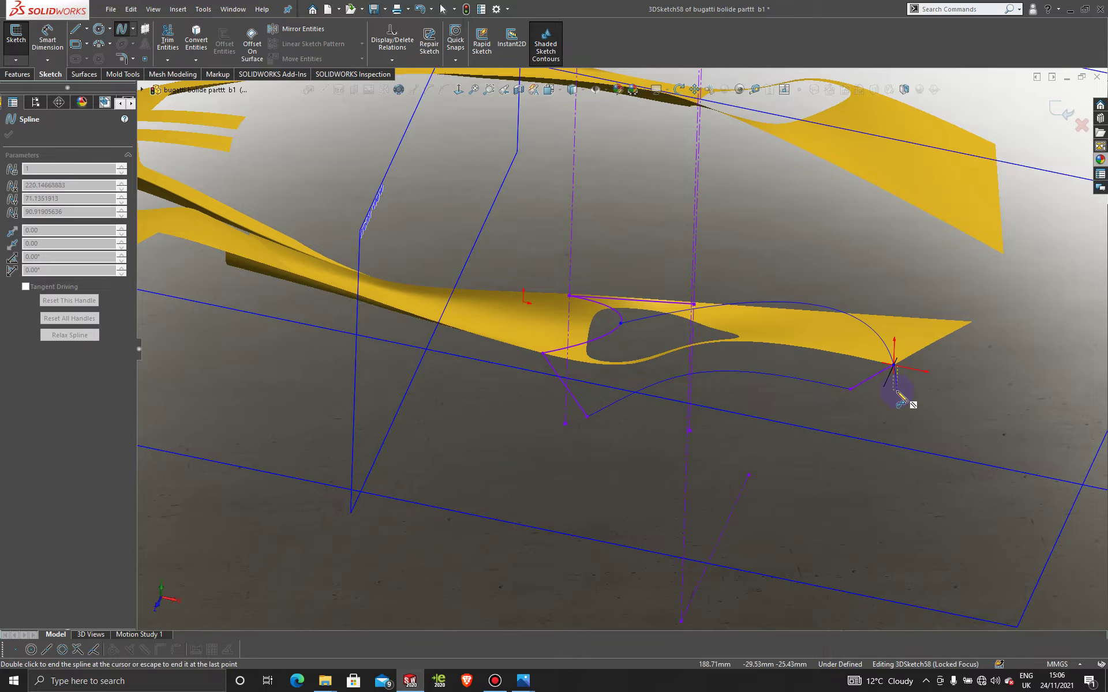
{"action": "key", "text": "Escape"}
View the rear side-intake area normal to the Front Plane and zoom in.
{"action": "scroll", "coordinate": [888, 395], "scroll_direction": "up", "scroll_amount": 5}
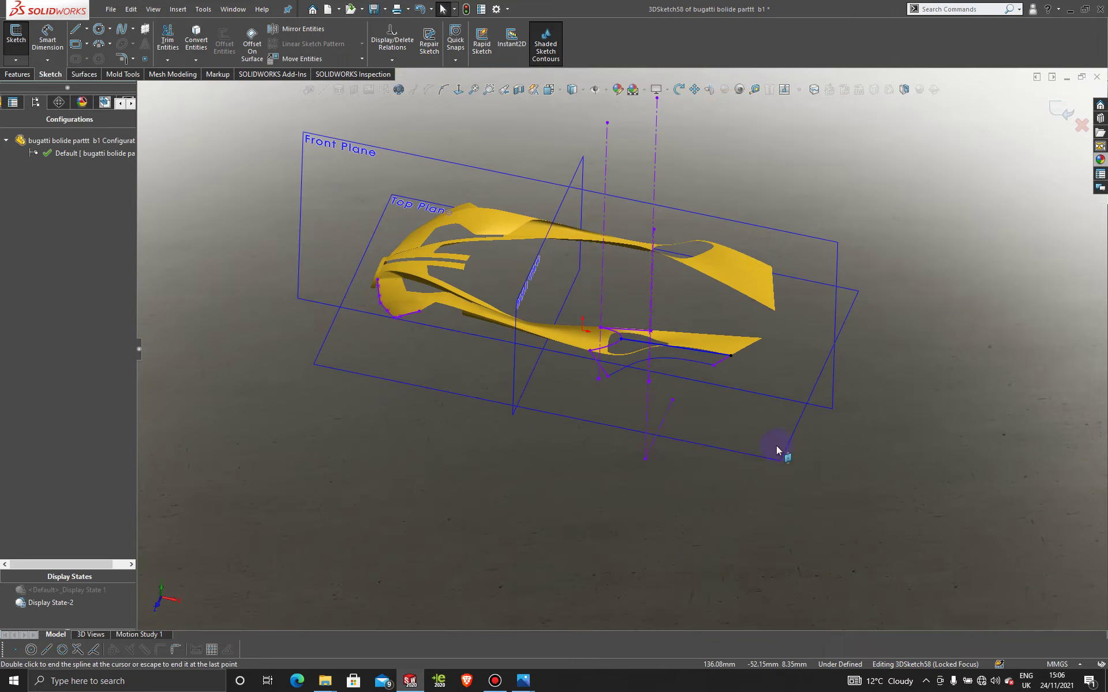
{"action": "middle_click_drag", "start_coordinate": [777, 446], "coordinate": [725, 349]}
{"action": "left_click", "coordinate": [742, 248]}
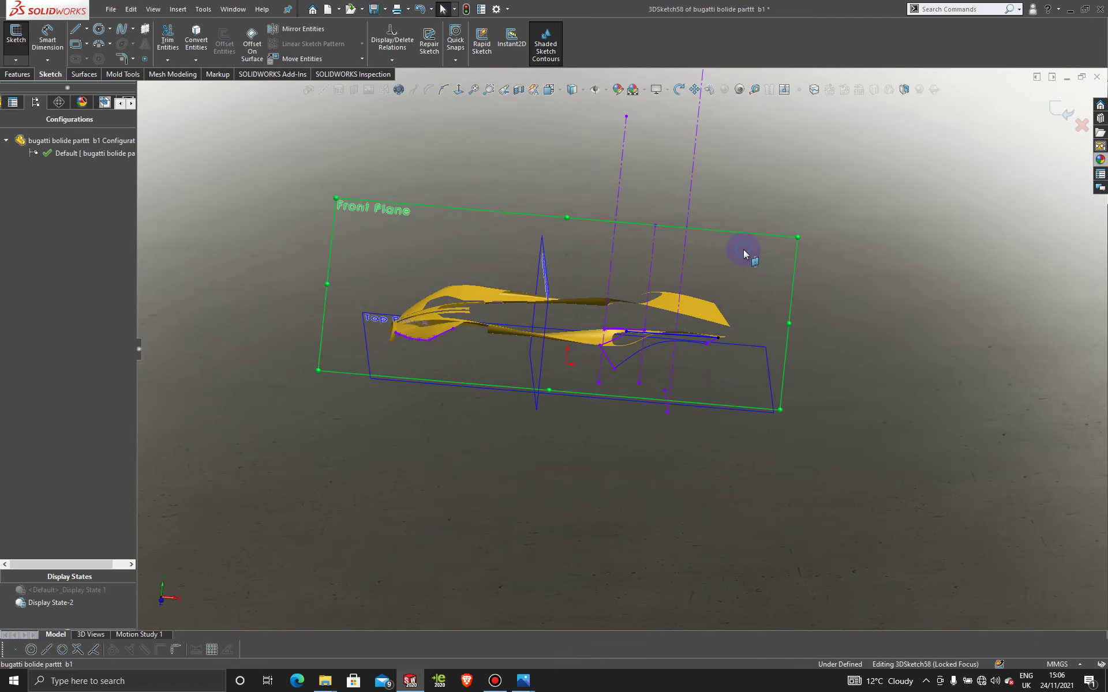
{"action": "left_click", "coordinate": [458, 89]}
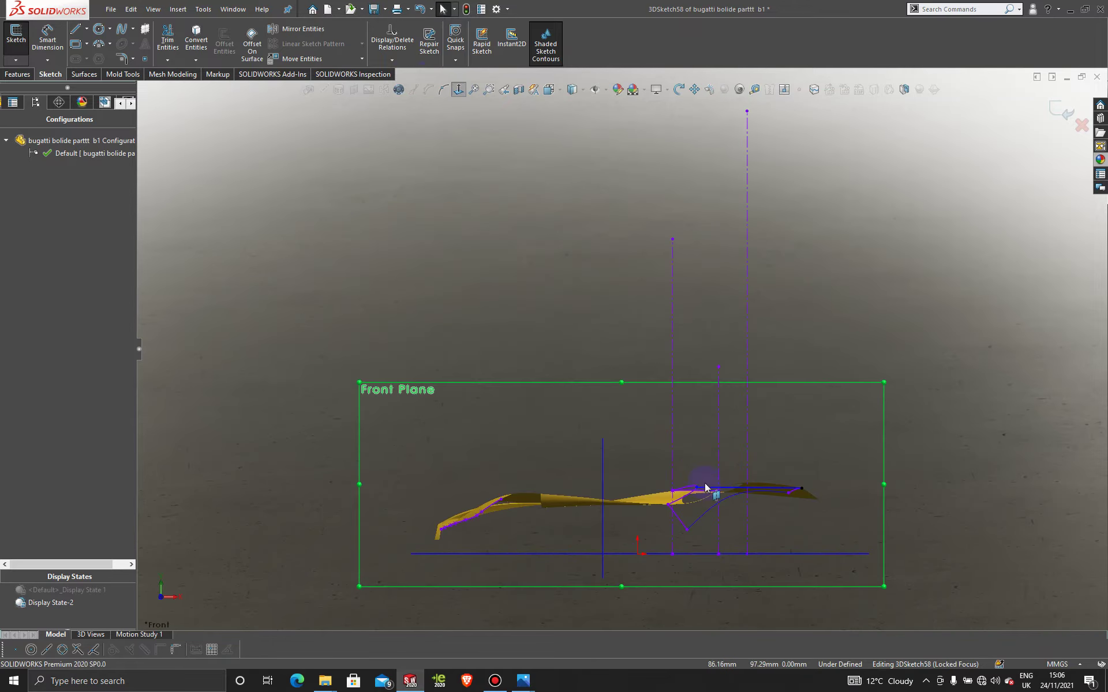
{"action": "scroll", "coordinate": [732, 485], "scroll_direction": "down", "scroll_amount": 4}
{"action": "scroll", "coordinate": [704, 450], "scroll_direction": "down", "scroll_amount": 5}
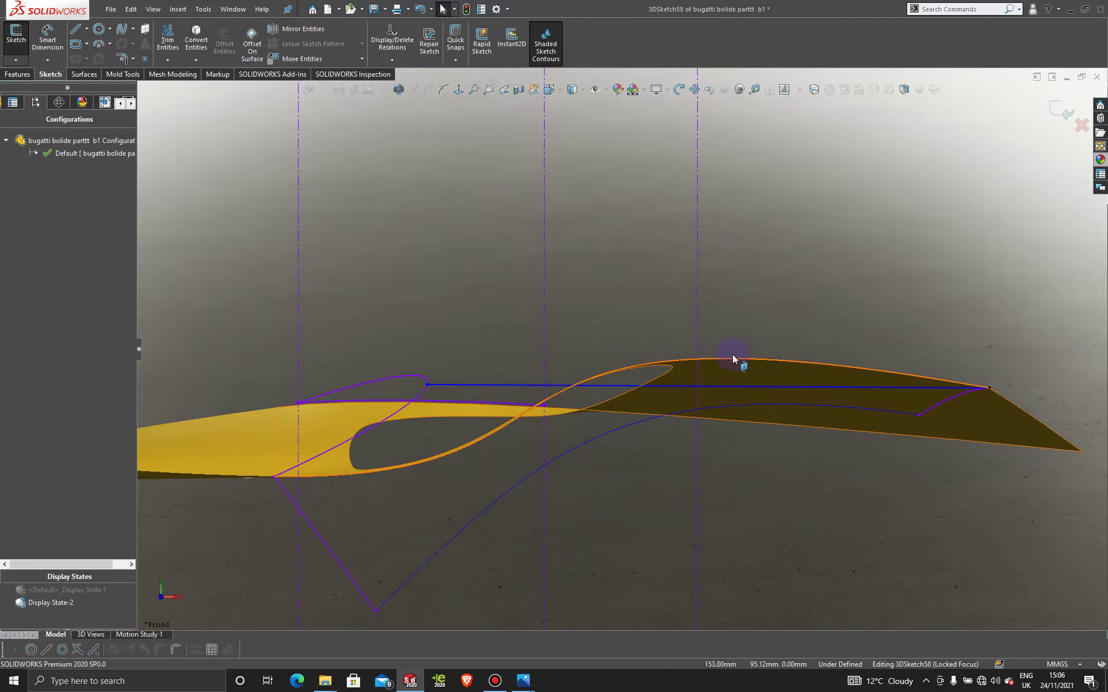
Raise the spline's endpoint and pull its tangent upward so it arches.
{"action": "left_click", "coordinate": [679, 387]}
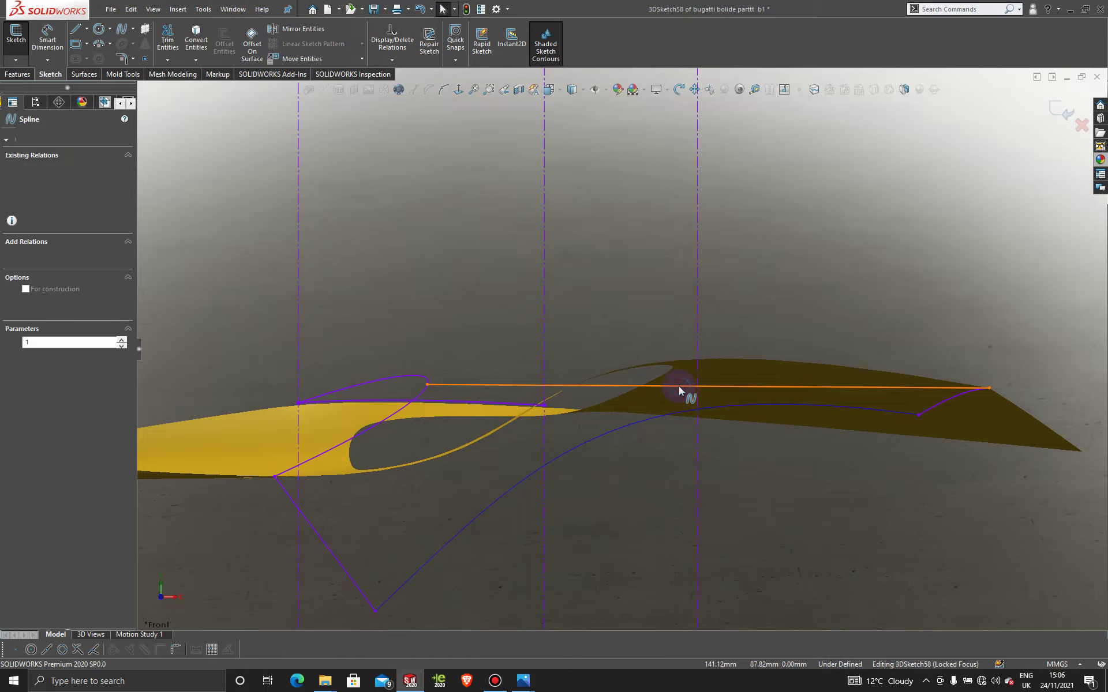
{"action": "left_click", "coordinate": [457, 331]}
{"action": "scroll", "coordinate": [445, 386], "scroll_direction": "down", "scroll_amount": 2}
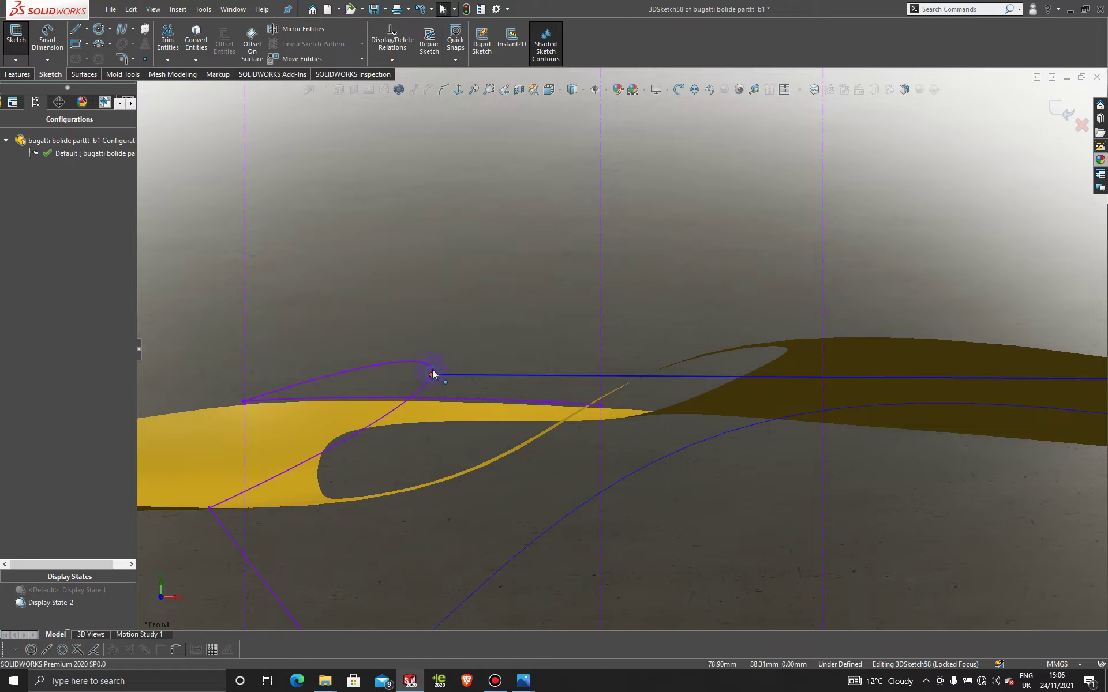
{"action": "left_click_drag", "start_coordinate": [432, 374], "coordinate": [432, 358]}
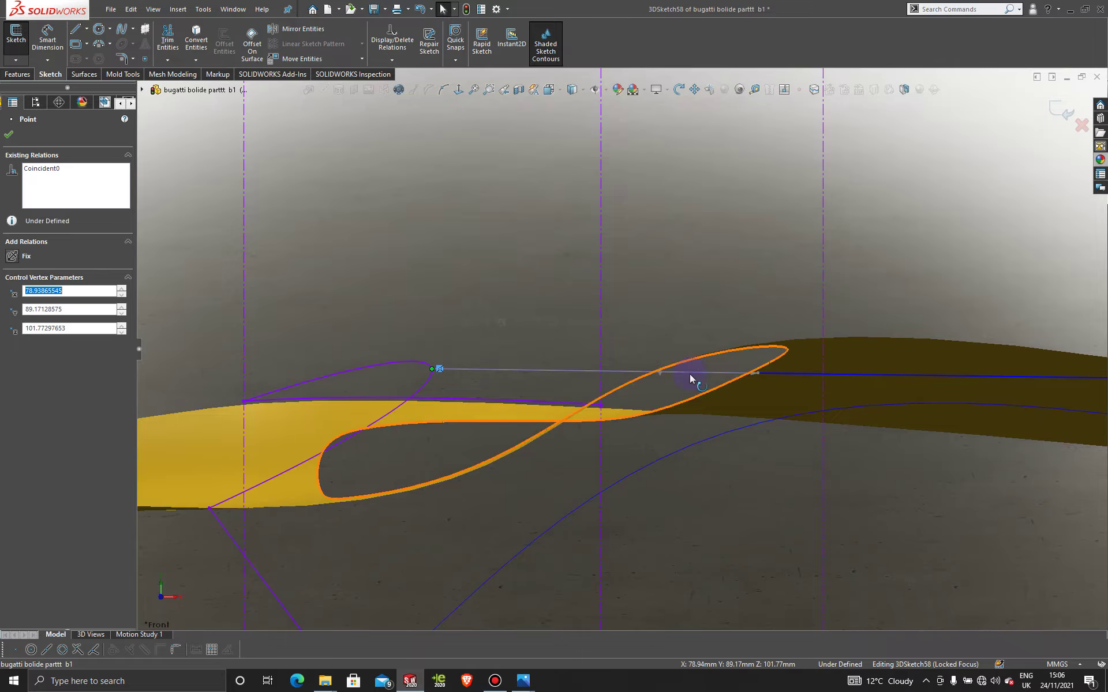
{"action": "scroll", "coordinate": [735, 372], "scroll_direction": "up", "scroll_amount": 3}
{"action": "scroll", "coordinate": [696, 362], "scroll_direction": "down", "scroll_amount": 3}
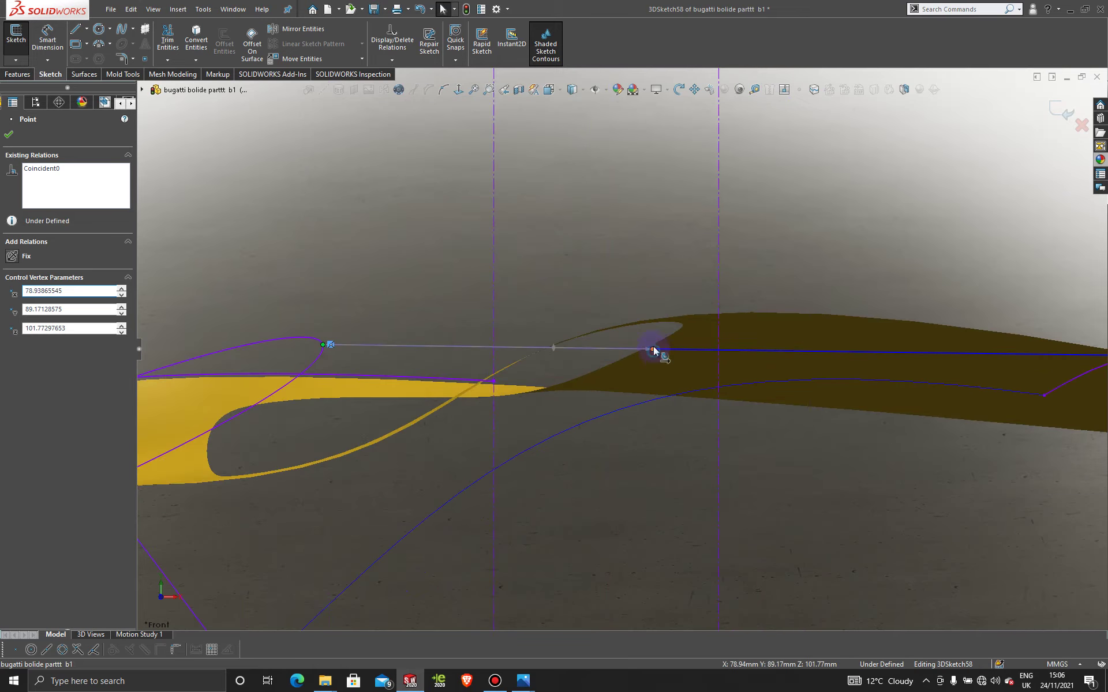
{"action": "left_click_drag", "start_coordinate": [653, 351], "coordinate": [656, 286]}
Slide the middle spline point along the top edge, giving a tip tangent near -10.42°/-3.82°.
{"action": "scroll", "coordinate": [807, 329], "scroll_direction": "up", "scroll_amount": 2}
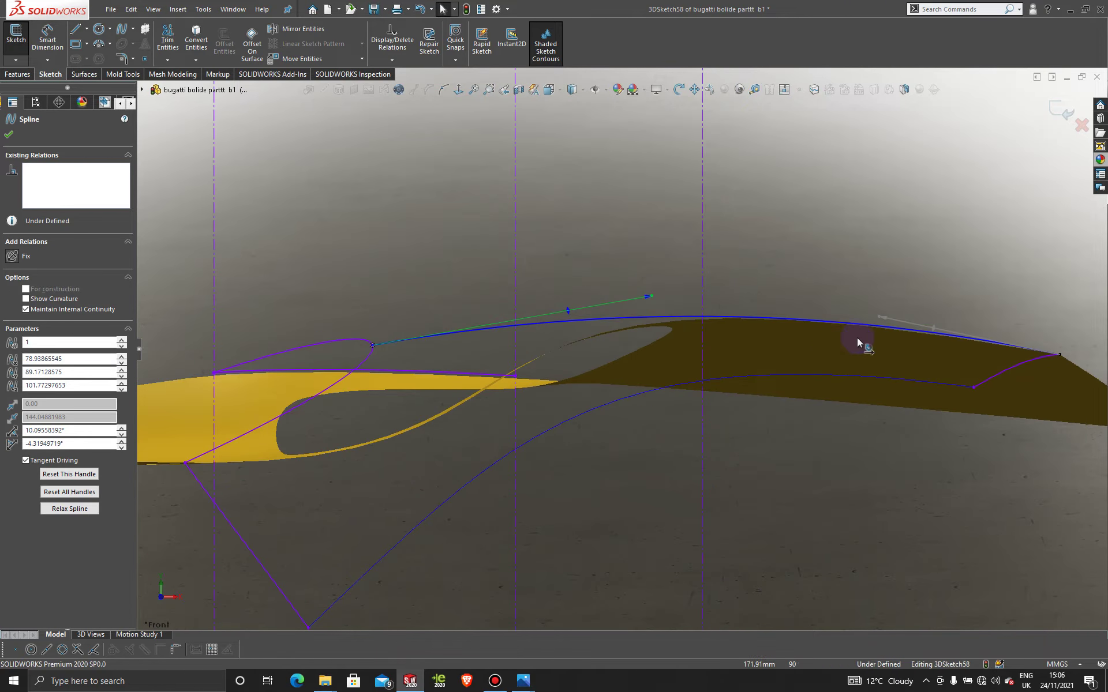
{"action": "scroll", "coordinate": [867, 340], "scroll_direction": "down", "scroll_amount": 2}
{"action": "left_click_drag", "start_coordinate": [870, 316], "coordinate": [834, 315]}
{"action": "scroll", "coordinate": [865, 334], "scroll_direction": "down", "scroll_amount": 2}
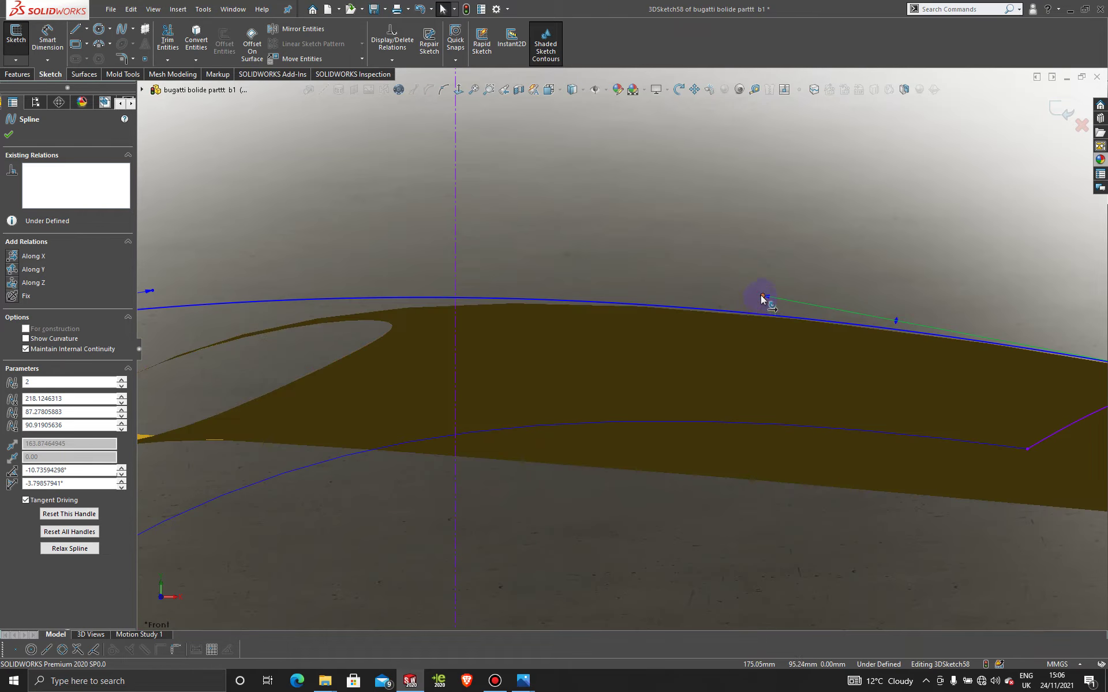
{"action": "left_click_drag", "start_coordinate": [762, 297], "coordinate": [765, 299]}
{"action": "scroll", "coordinate": [818, 362], "scroll_direction": "up", "scroll_amount": 2}
{"action": "scroll", "coordinate": [902, 340], "scroll_direction": "down", "scroll_amount": 1}
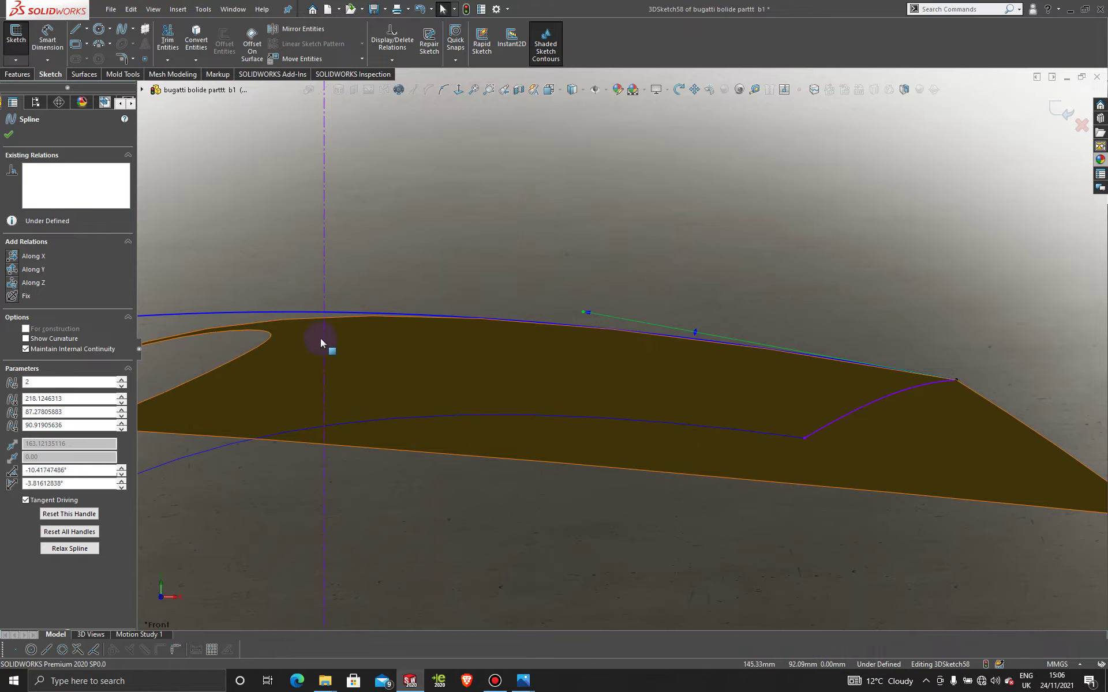
{"action": "key", "text": "ctrl+1"}
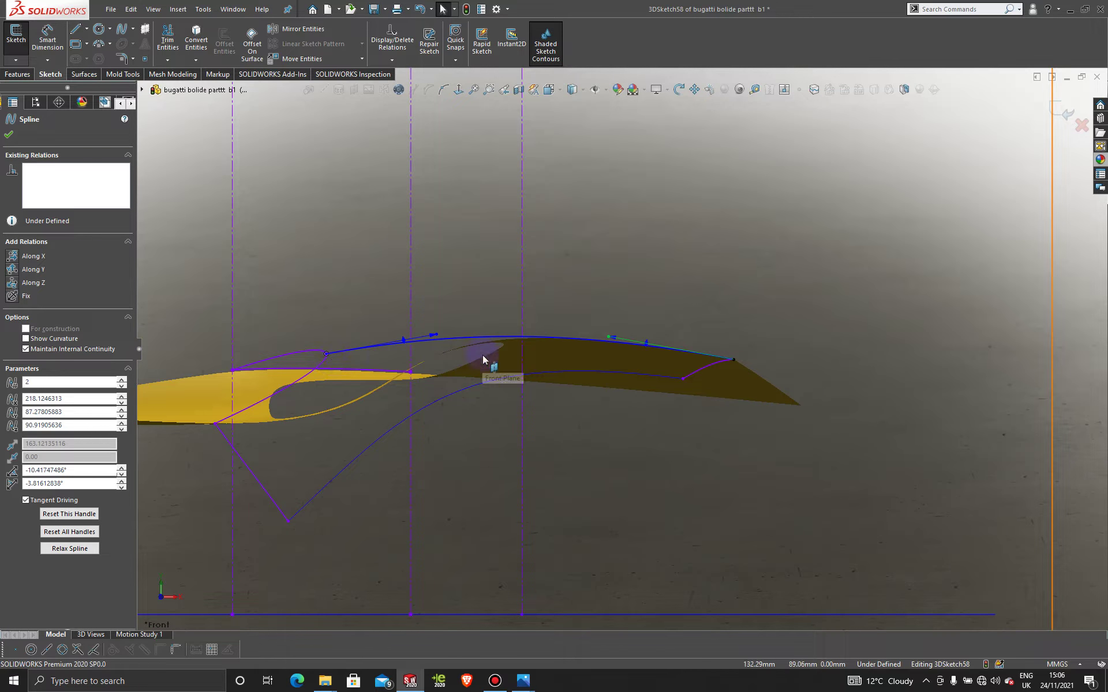
{"action": "scroll", "coordinate": [490, 340], "scroll_direction": "down", "scroll_amount": 1}
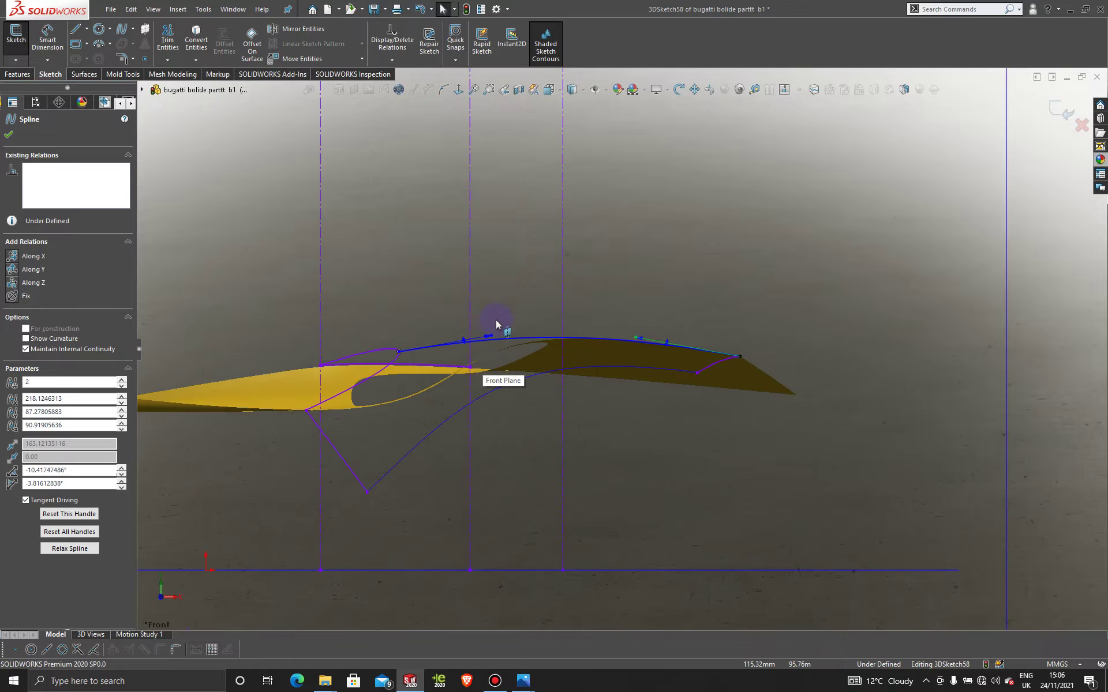
{"action": "mouse_move", "coordinate": [496, 324]}
{"action": "middle_mouse_down"}
{"action": "mouse_move", "coordinate": [469, 485]}
{"action": "mouse_move", "coordinate": [510, 427]}
{"action": "mouse_move", "coordinate": [678, 409]}
{"action": "middle_mouse_up"}
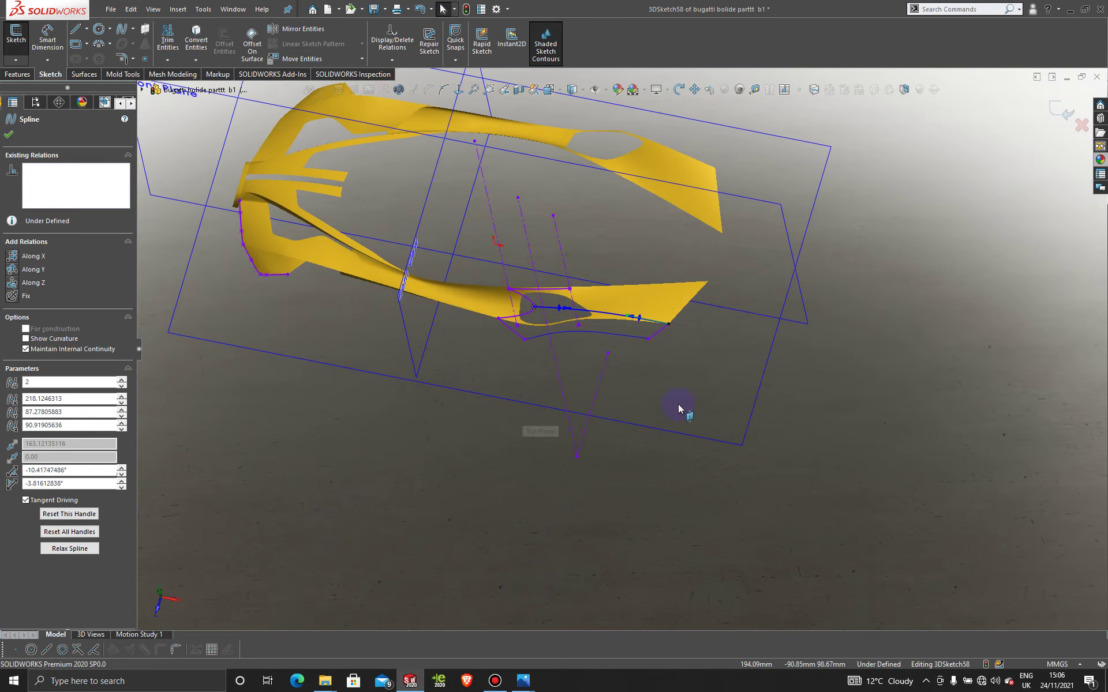
From the Top Plane, set spline tangents near -8.22°/-10.12° (tip) and 9.93°/1.74° (start).
{"action": "left_click", "coordinate": [678, 408]}
{"action": "left_click", "coordinate": [458, 90]}
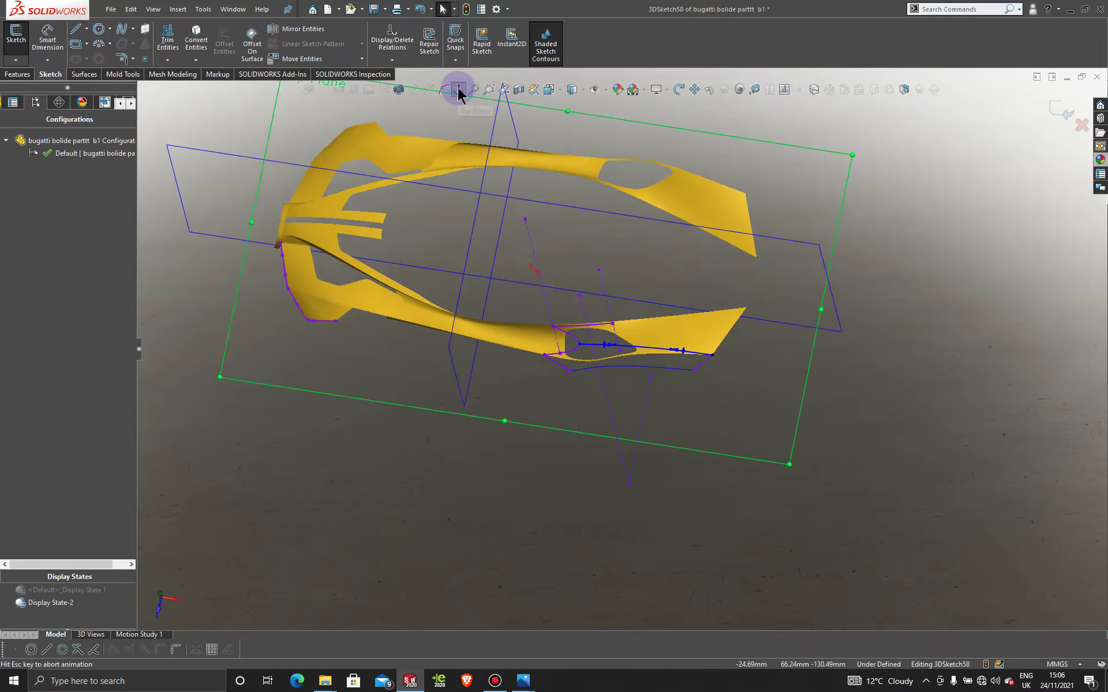
{"action": "scroll", "coordinate": [736, 399], "scroll_direction": "up", "scroll_amount": 8}
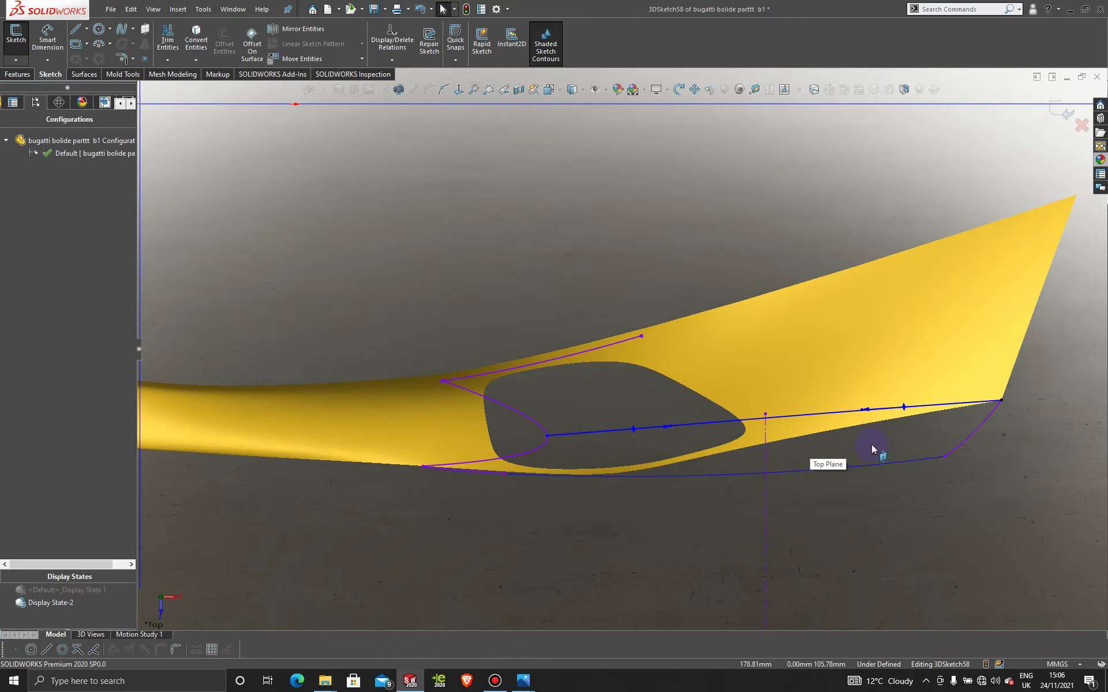
{"action": "left_click_drag", "start_coordinate": [862, 410], "coordinate": [861, 429]}
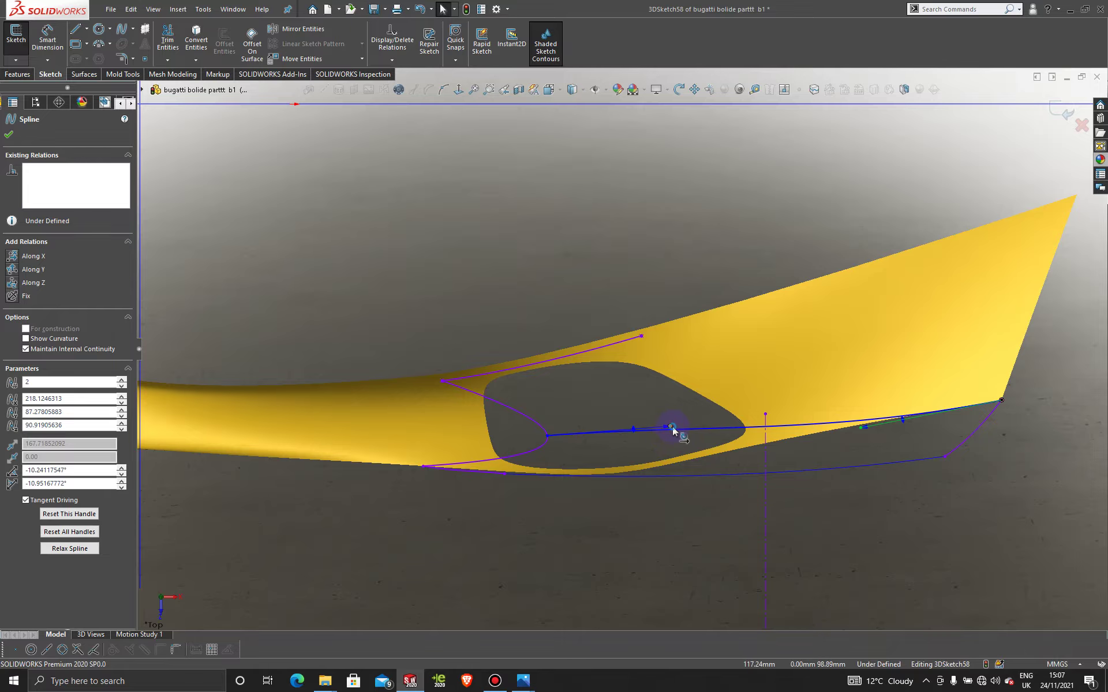
{"action": "left_click_drag", "start_coordinate": [668, 427], "coordinate": [671, 436]}
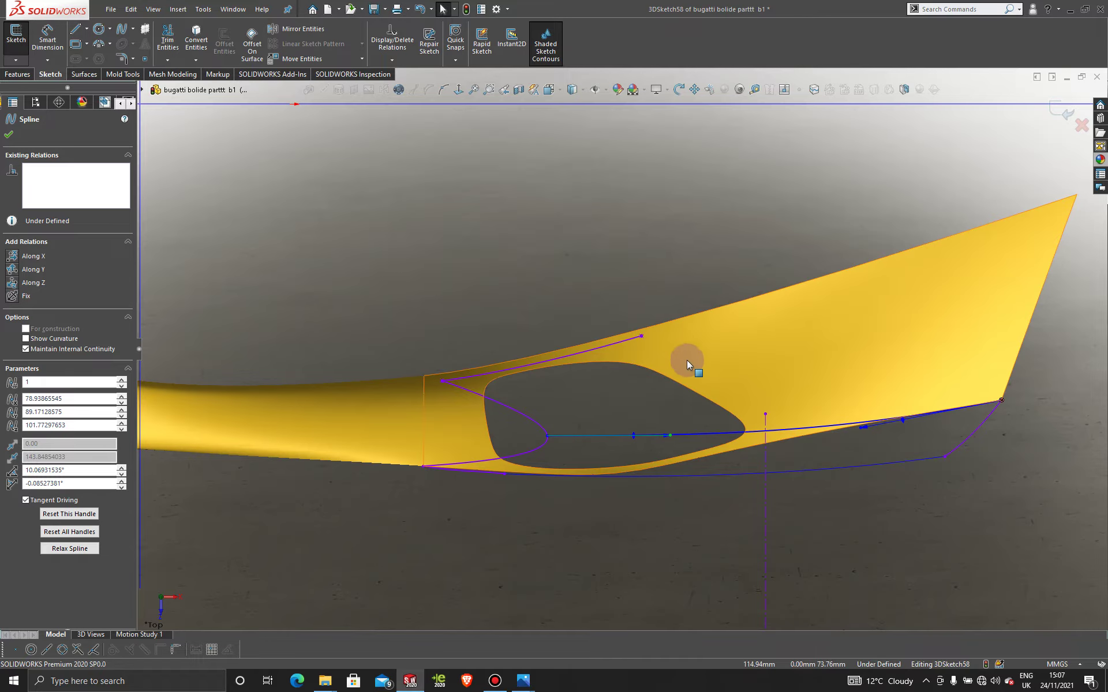
{"action": "left_click_drag", "start_coordinate": [860, 429], "coordinate": [828, 436]}
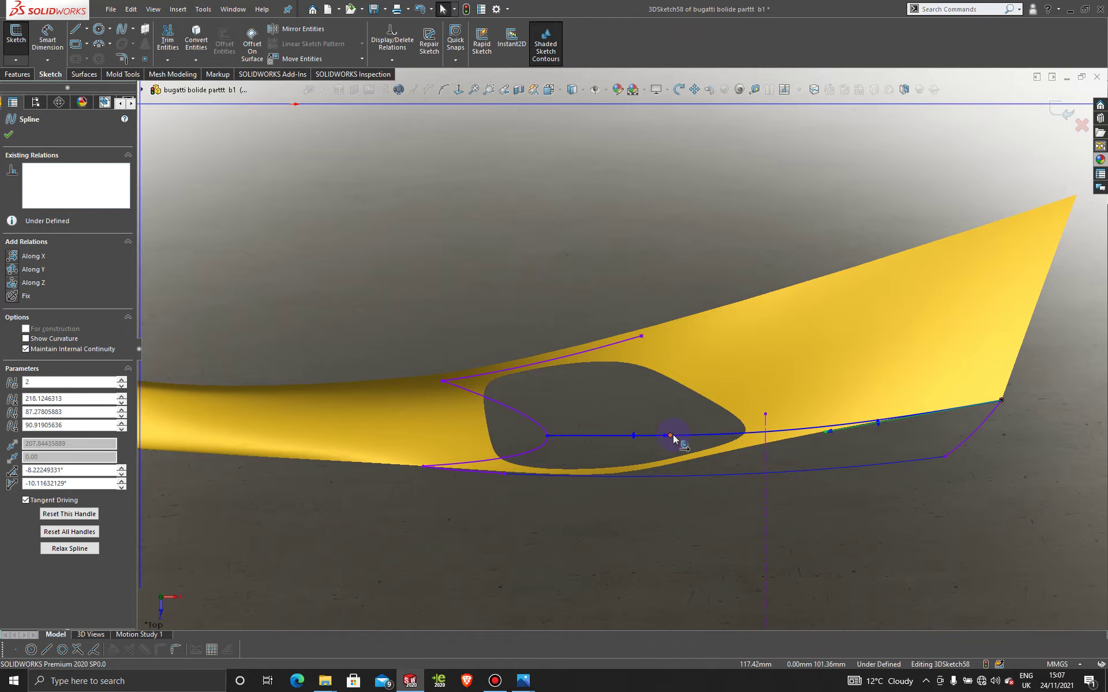
{"action": "left_click_drag", "start_coordinate": [671, 436], "coordinate": [673, 440]}
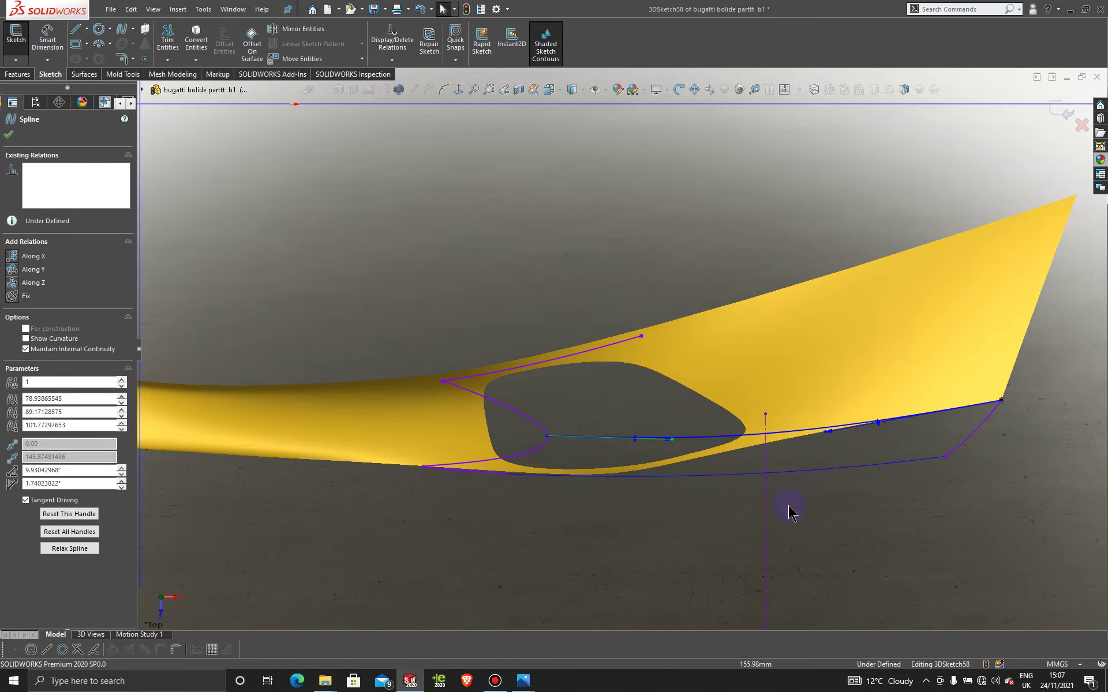
{"action": "middle_click_drag", "start_coordinate": [800, 506], "coordinate": [691, 268]}
{"action": "scroll", "coordinate": [833, 452], "scroll_direction": "down", "scroll_amount": 3}
{"action": "scroll", "coordinate": [833, 458], "scroll_direction": "up", "scroll_amount": 3}
From the front, lift the spline point so the tip tangent reads about -9.66°/-10.23°.
{"action": "key", "text": "Escape"}
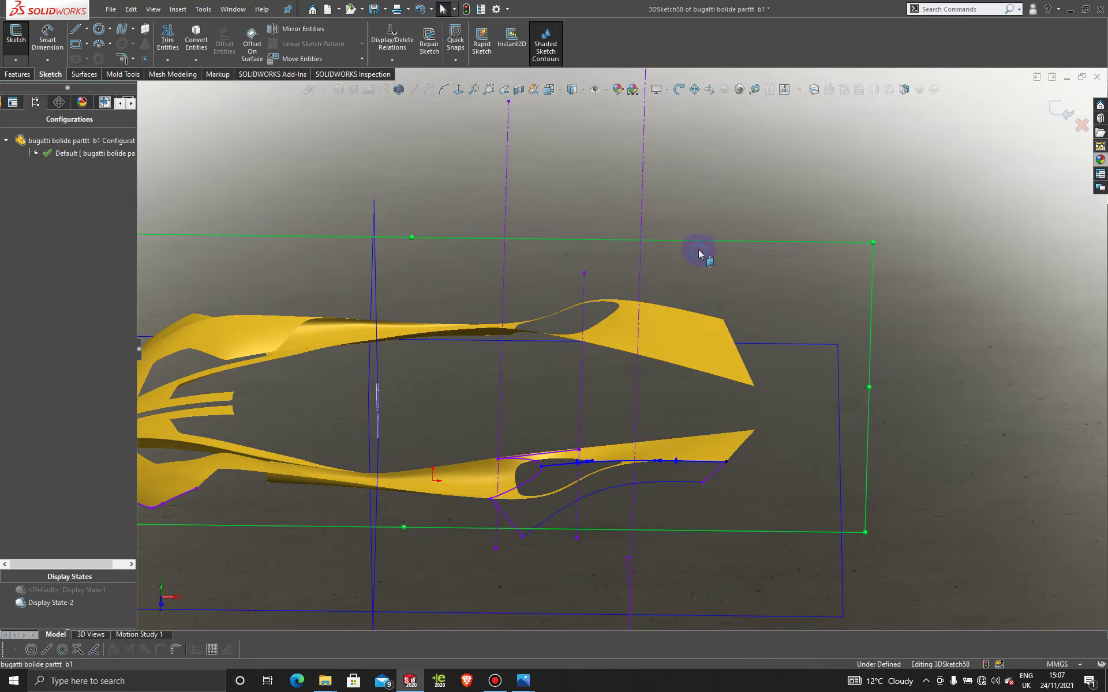
{"action": "left_click", "coordinate": [458, 91]}
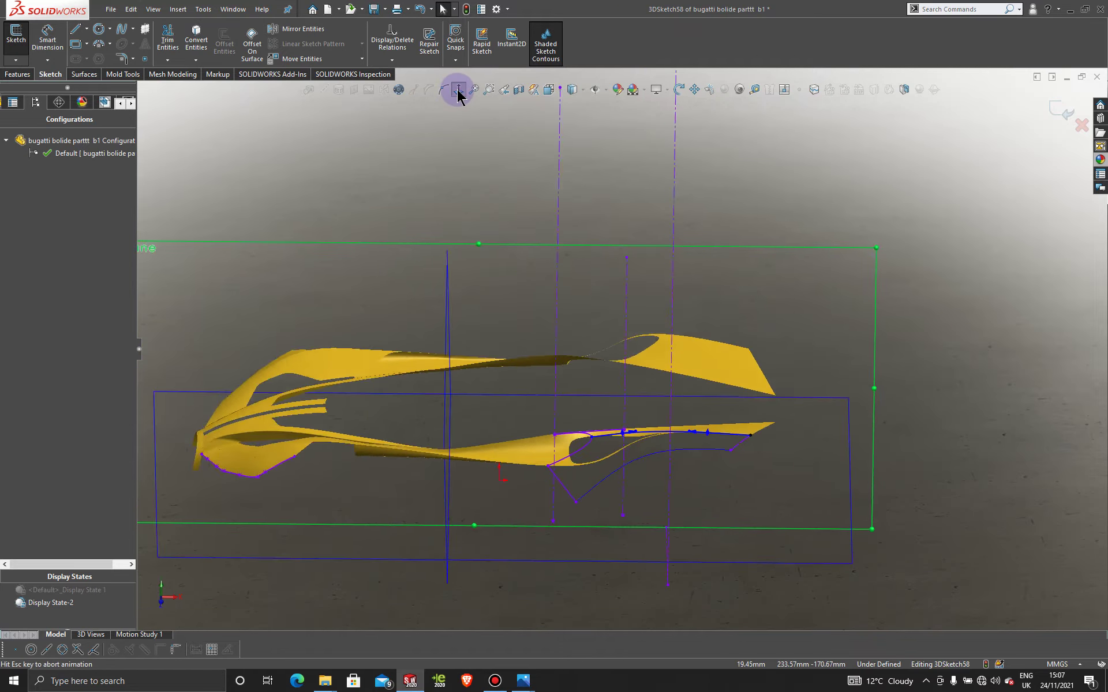
{"action": "scroll", "coordinate": [758, 507], "scroll_direction": "down", "scroll_amount": 5}
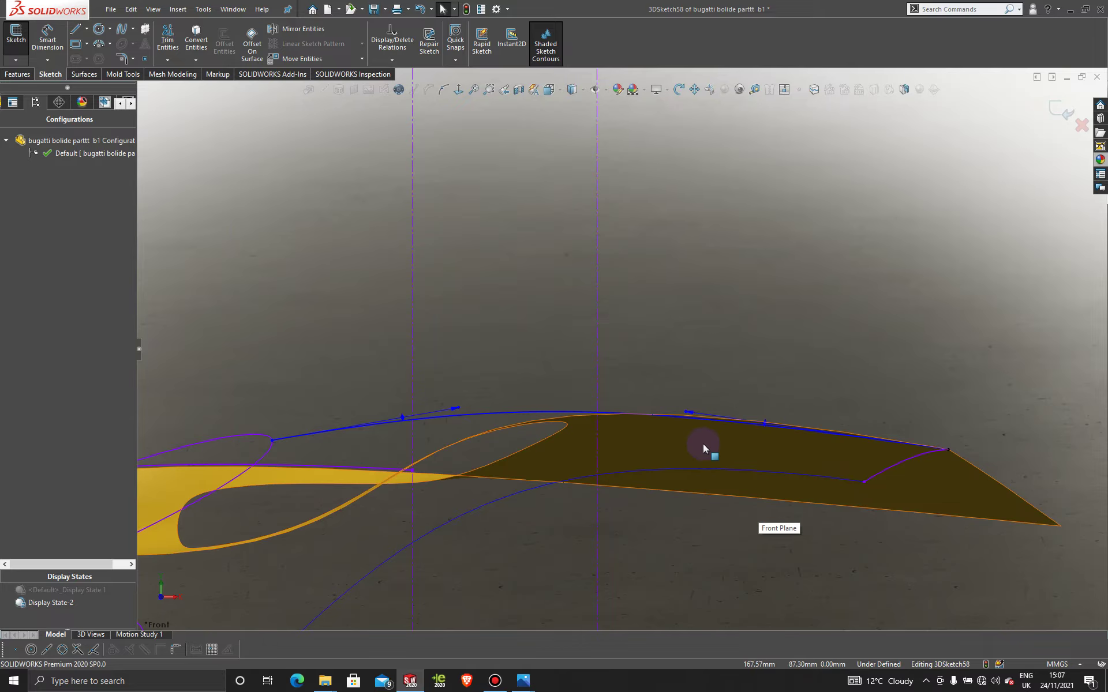
{"action": "left_click_drag", "start_coordinate": [684, 415], "coordinate": [692, 405]}
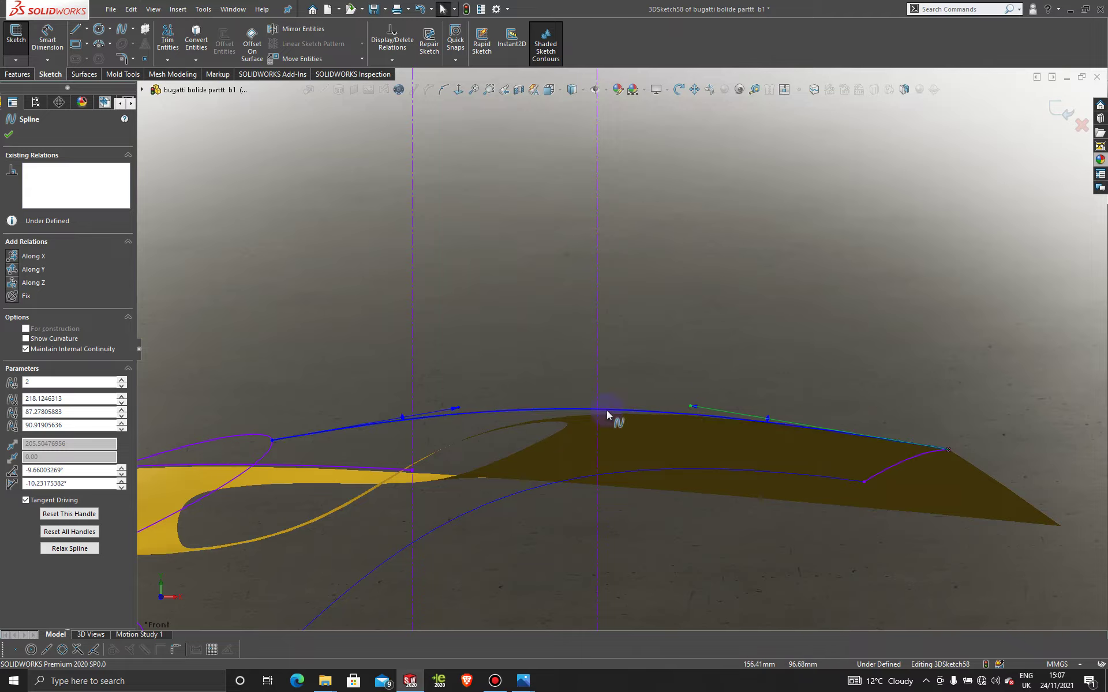
{"action": "scroll", "coordinate": [704, 339], "scroll_direction": "up", "scroll_amount": 5}
Orbit to check the arched intake spline, then close 3DSketch58.
{"action": "middle_click_drag", "start_coordinate": [704, 339], "coordinate": [502, 390]}
{"action": "scroll", "coordinate": [595, 443], "scroll_direction": "down", "scroll_amount": 5}
{"action": "mouse_move", "coordinate": [595, 444]}
{"action": "middle_mouse_down"}
{"action": "mouse_move", "coordinate": [631, 411]}
{"action": "mouse_move", "coordinate": [647, 423]}
{"action": "mouse_move", "coordinate": [595, 427]}
{"action": "mouse_move", "coordinate": [1002, 192]}
{"action": "mouse_move", "coordinate": [1061, 126]}
{"action": "middle_mouse_up"}
{"action": "scroll", "coordinate": [618, 492], "scroll_direction": "up", "scroll_amount": 5}
{"action": "left_click", "coordinate": [1055, 111]}
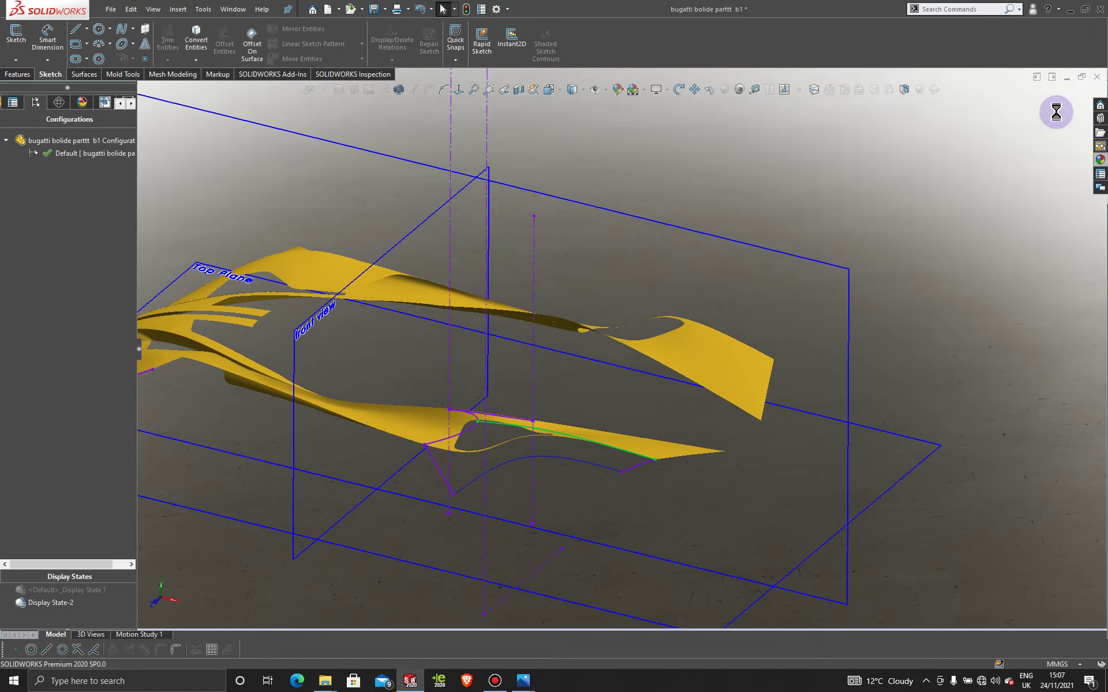
Orbit in close to the side intake and start 3DSketch59 with the sketching tools shown.
{"action": "middle_click_drag", "start_coordinate": [811, 317], "coordinate": [530, 450]}
{"action": "scroll", "coordinate": [598, 415], "scroll_direction": "down", "scroll_amount": 3}
{"action": "mouse_move", "coordinate": [599, 415]}
{"action": "middle_mouse_down"}
{"action": "mouse_move", "coordinate": [601, 375]}
{"action": "mouse_move", "coordinate": [583, 462]}
{"action": "mouse_move", "coordinate": [563, 440]}
{"action": "mouse_move", "coordinate": [574, 437]}
{"action": "middle_mouse_up"}
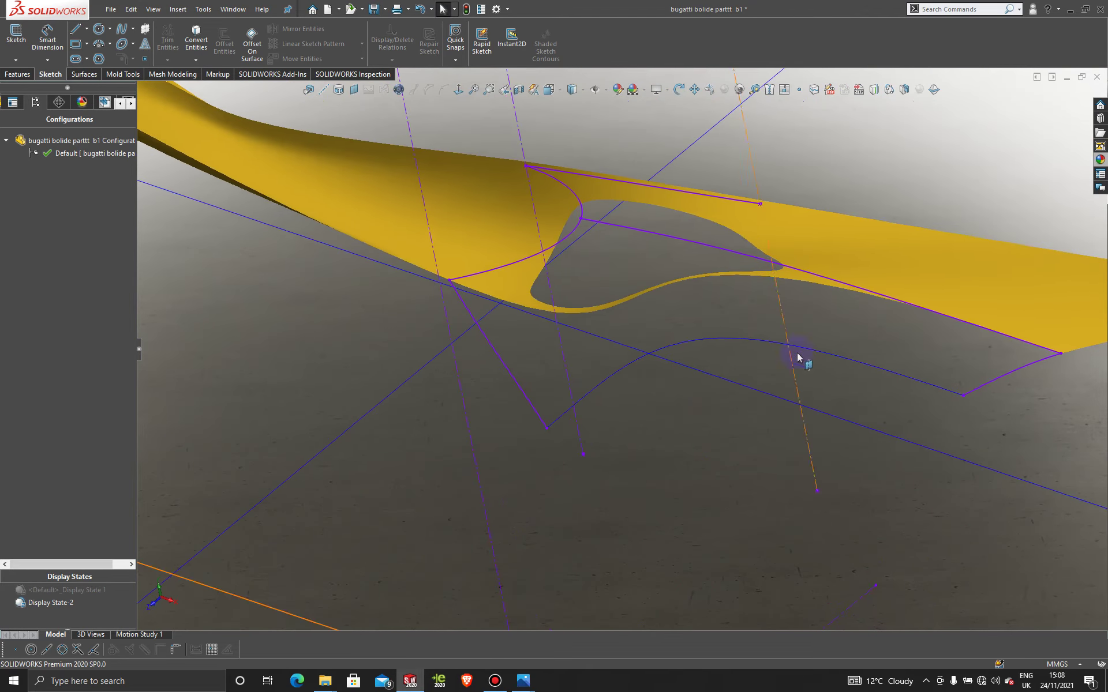
{"action": "left_click", "coordinate": [16, 60]}
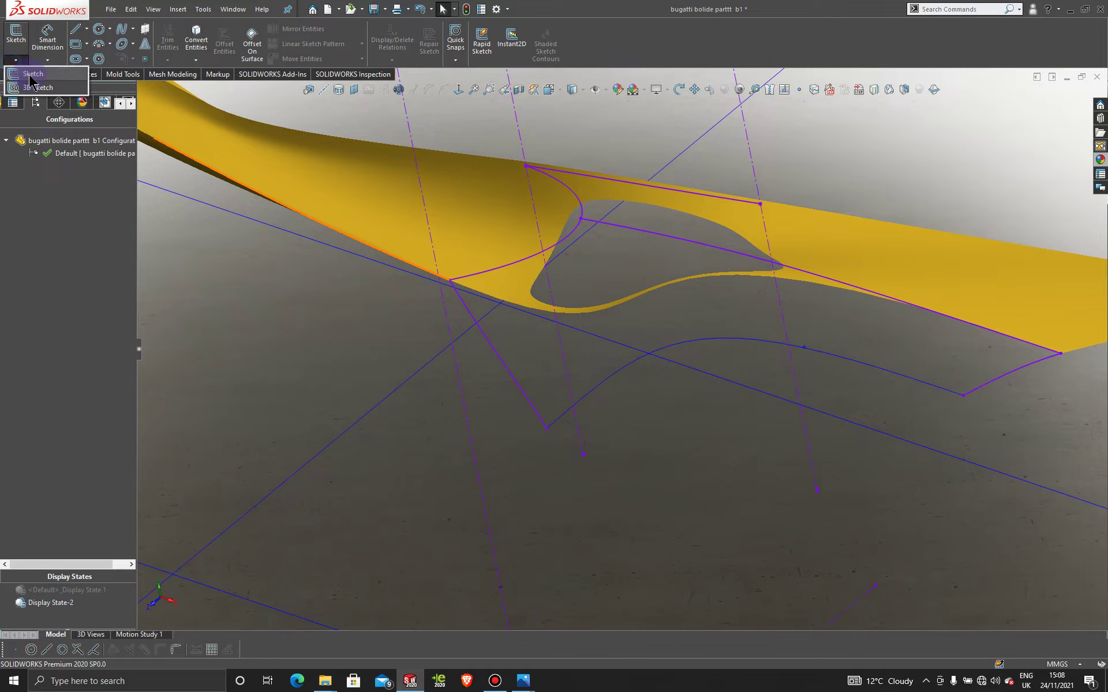
{"action": "left_click", "coordinate": [40, 92]}
{"action": "left_click", "coordinate": [85, 74]}
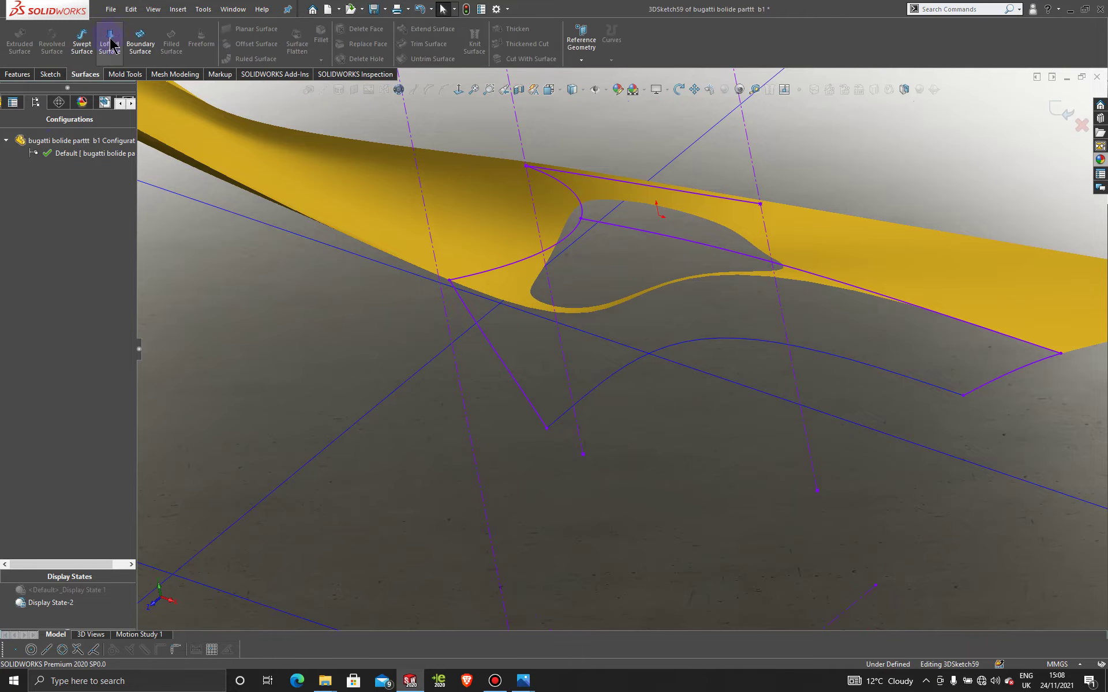
{"action": "left_click", "coordinate": [49, 75]}
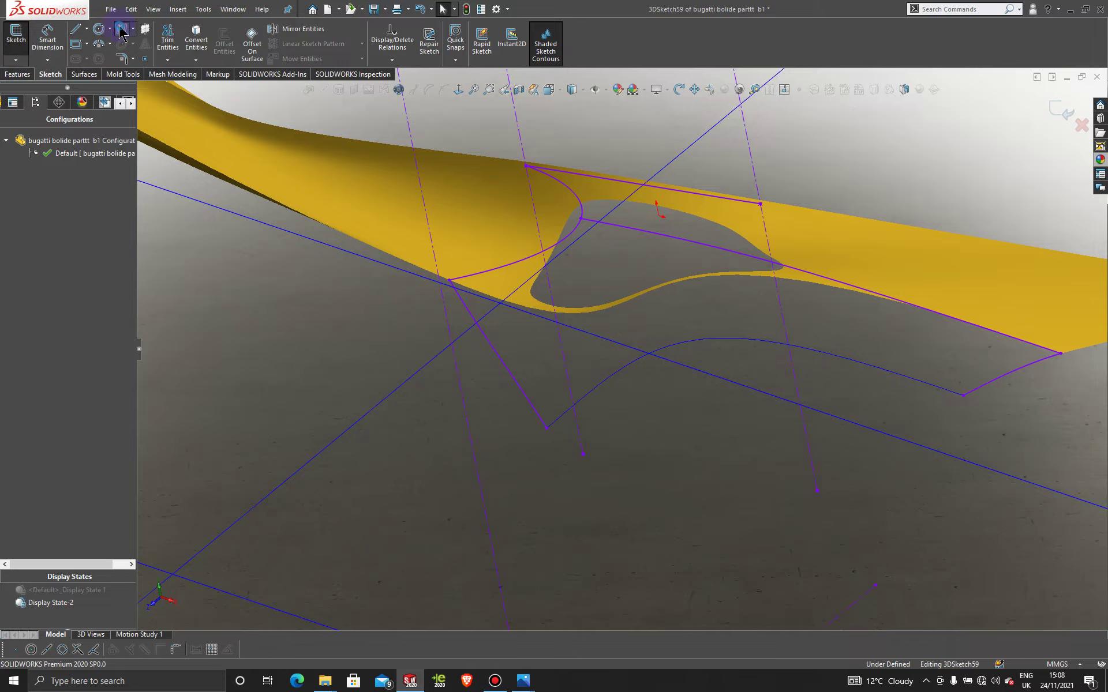
Draw a spline from the intake's lower edge to the curve intersection.
{"action": "left_click", "coordinate": [806, 272]}
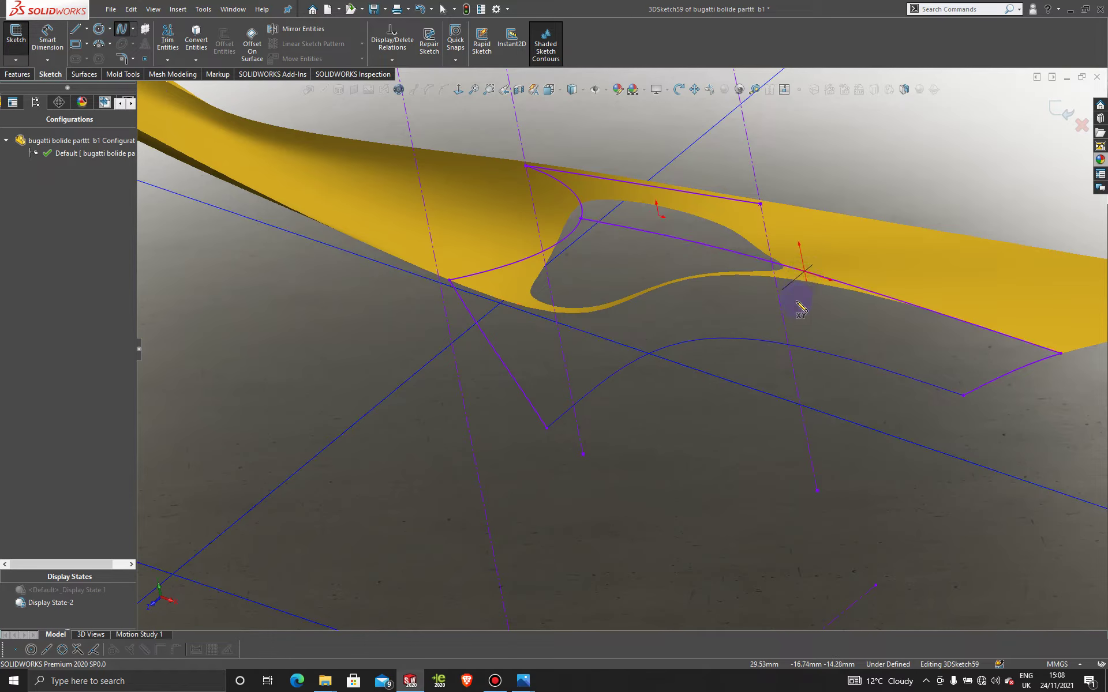
{"action": "left_click", "coordinate": [771, 342]}
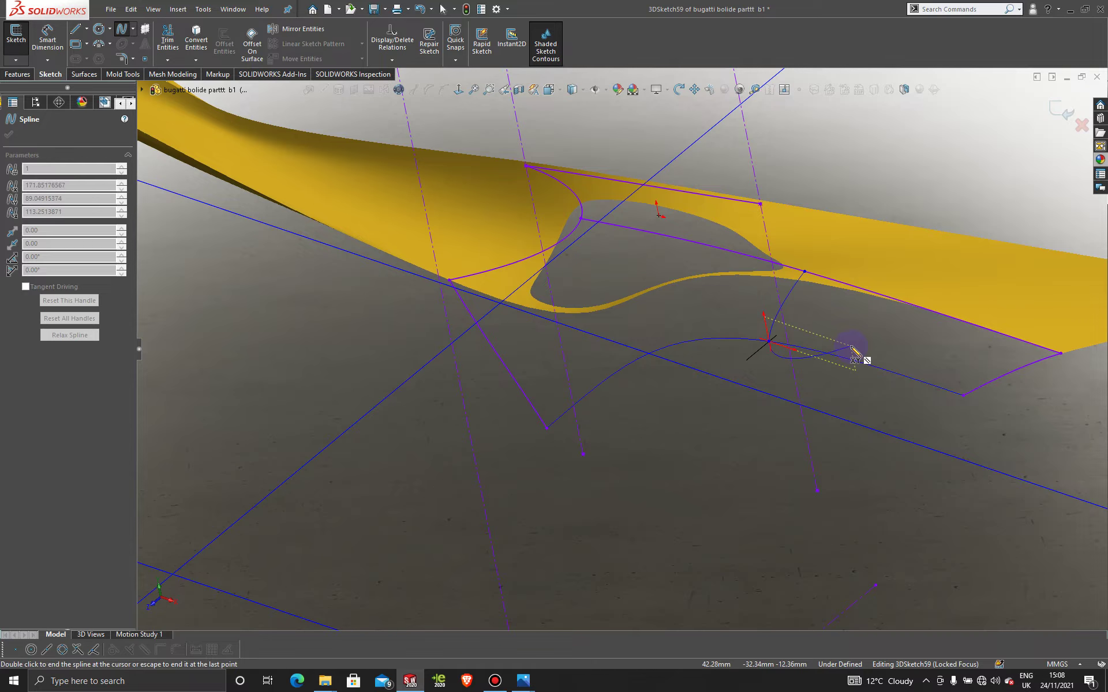
{"action": "scroll", "coordinate": [850, 348], "scroll_direction": "up", "scroll_amount": 6}
{"action": "middle_click_drag", "start_coordinate": [850, 349], "coordinate": [640, 256]}
{"action": "key", "text": "Escape"}
Facing the Front Plane, move the rear spline point rightward to end near 148.23, 82.35, 113.09 mm.
{"action": "left_click", "coordinate": [632, 247]}
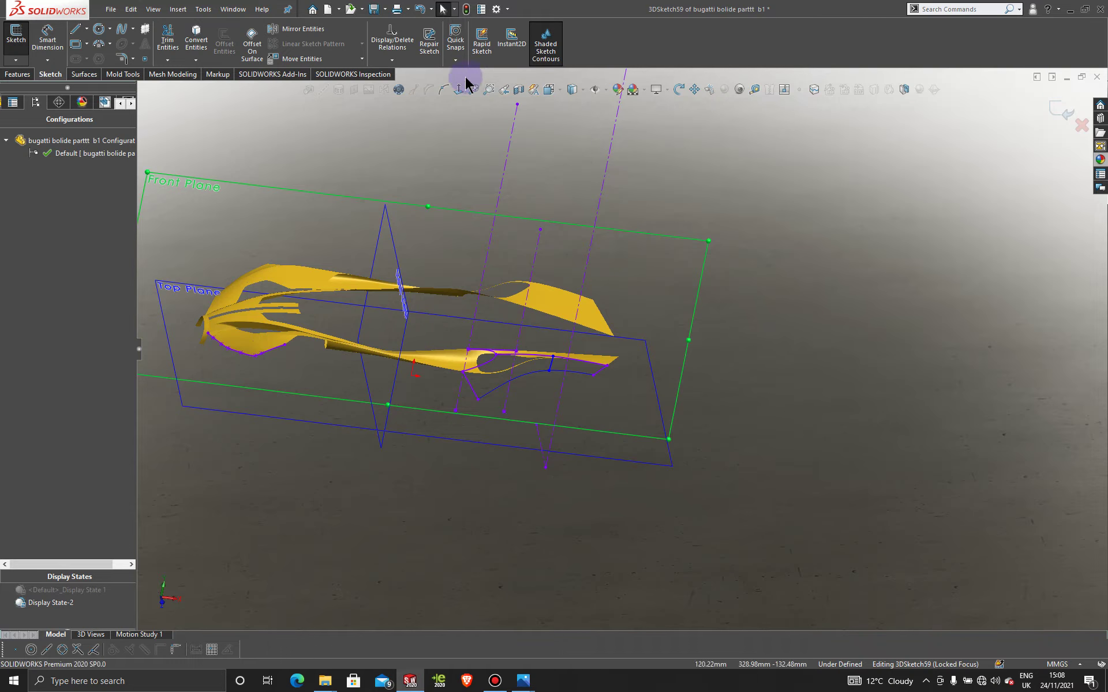
{"action": "left_click", "coordinate": [459, 88]}
{"action": "scroll", "coordinate": [739, 490], "scroll_direction": "down", "scroll_amount": 3}
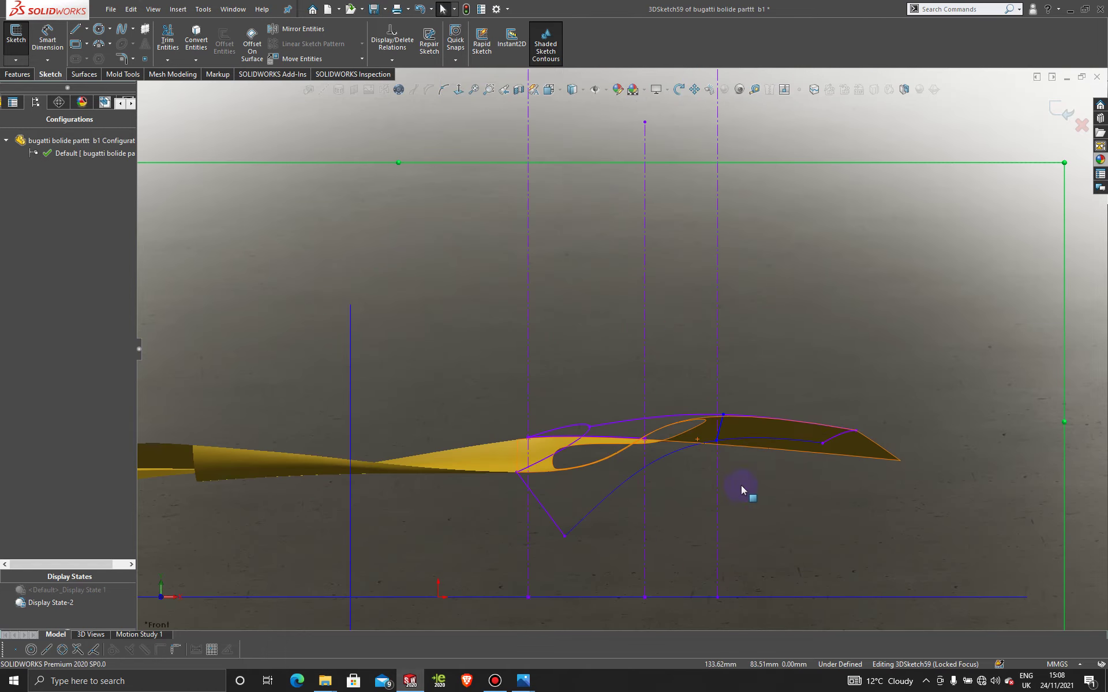
{"action": "scroll", "coordinate": [738, 479], "scroll_direction": "down", "scroll_amount": 4}
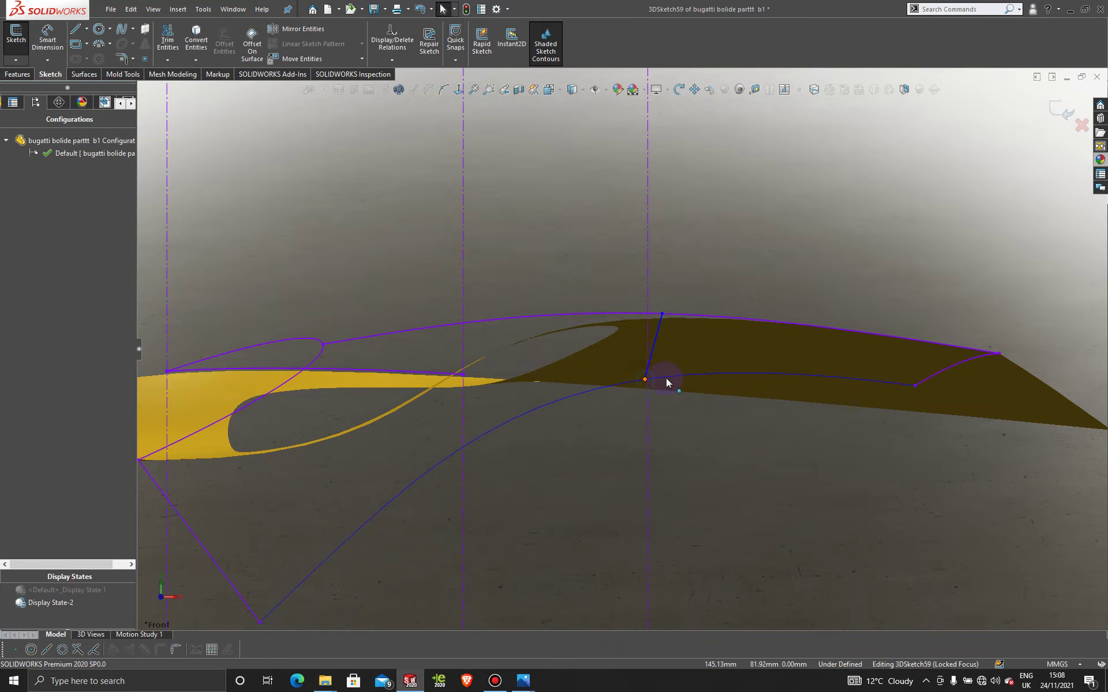
{"action": "left_click_drag", "start_coordinate": [666, 381], "coordinate": [684, 380]}
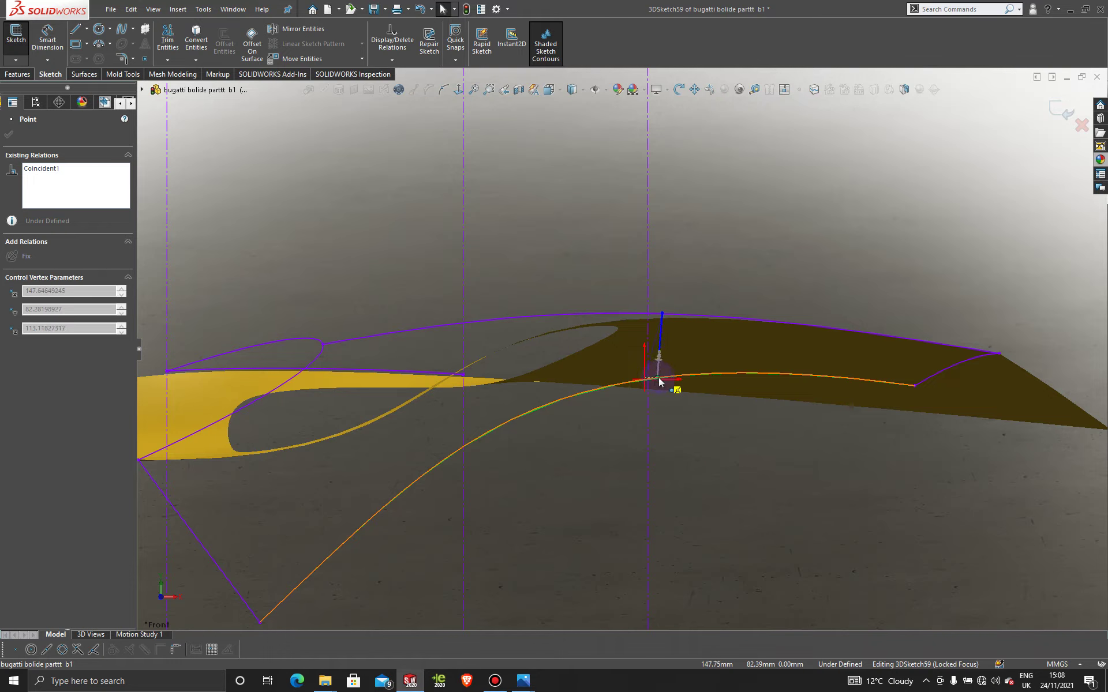
{"action": "middle_click_drag", "start_coordinate": [661, 380], "coordinate": [515, 393]}
{"action": "left_click", "coordinate": [557, 191]}
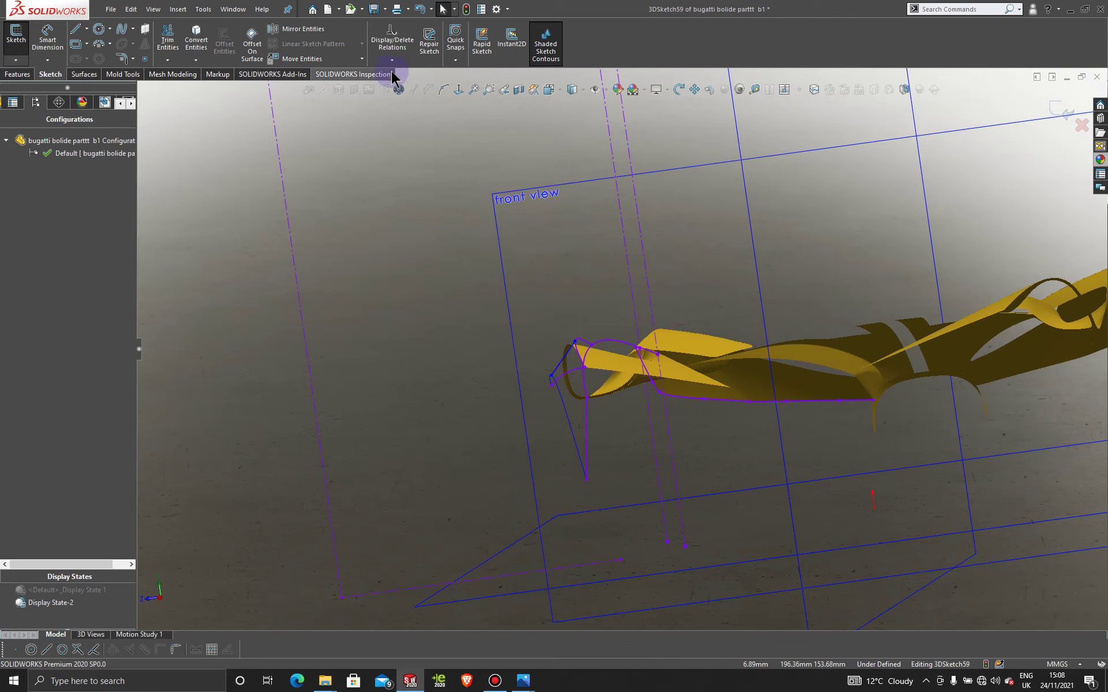
Face the front view plane and level the wheel-arch spline's top tangent to horizontal.
{"action": "left_click", "coordinate": [458, 90]}
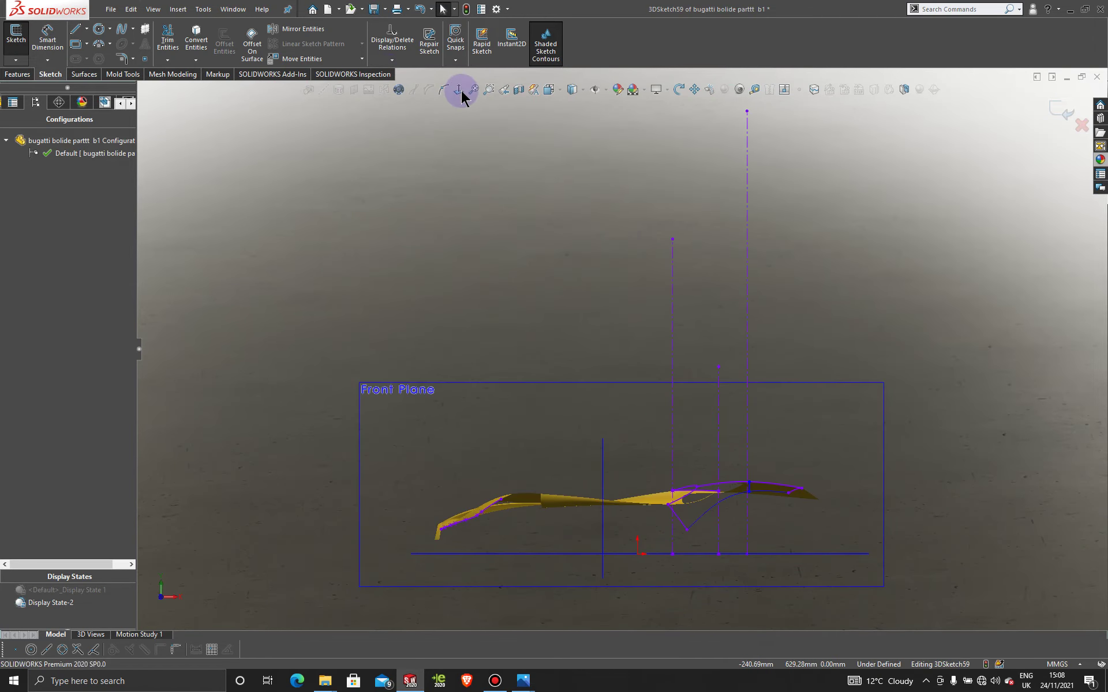
{"action": "middle_click_drag", "start_coordinate": [625, 220], "coordinate": [492, 275]}
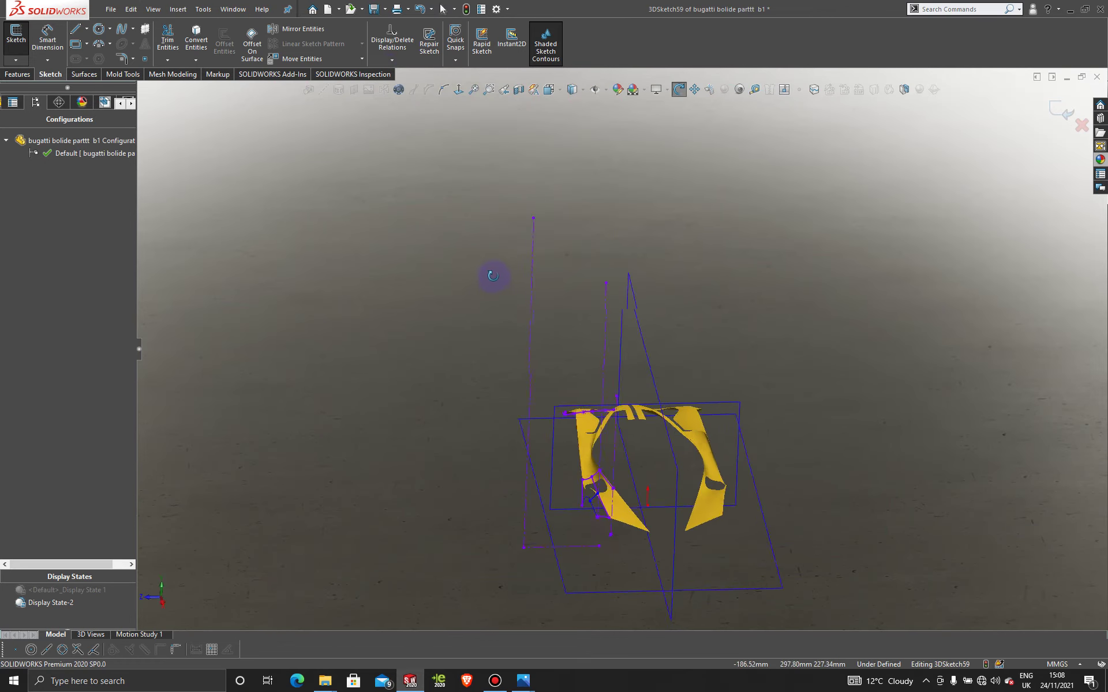
{"action": "left_click", "coordinate": [459, 91]}
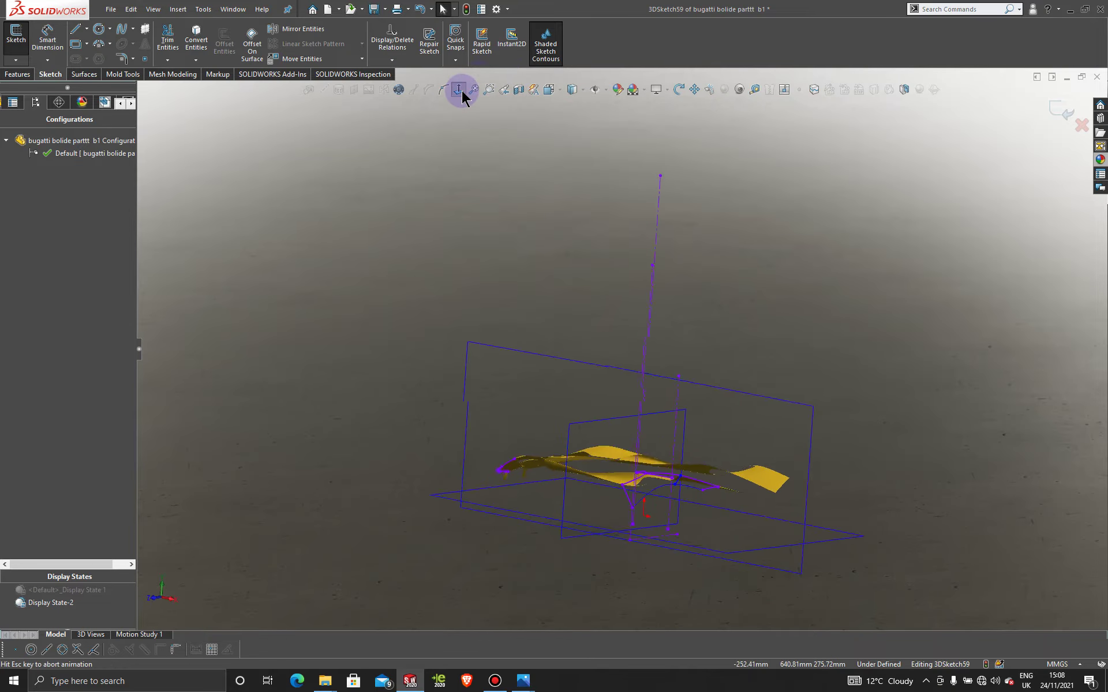
{"action": "middle_click_drag", "start_coordinate": [759, 316], "coordinate": [691, 352]}
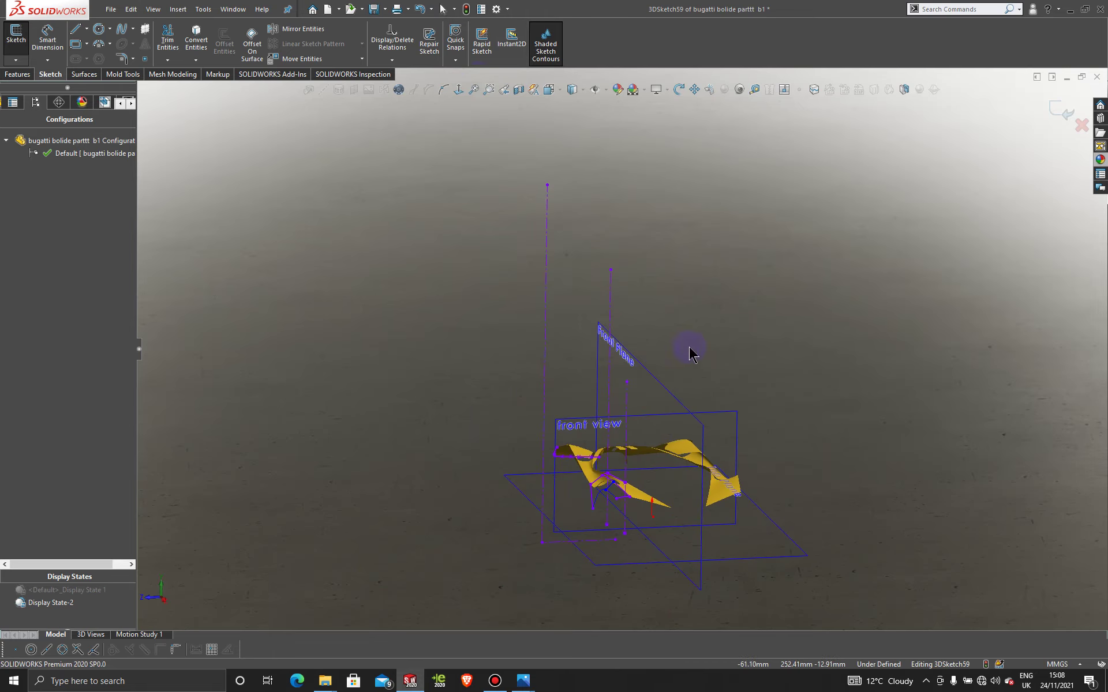
{"action": "left_click", "coordinate": [460, 91]}
{"action": "scroll", "coordinate": [577, 508], "scroll_direction": "down", "scroll_amount": 4}
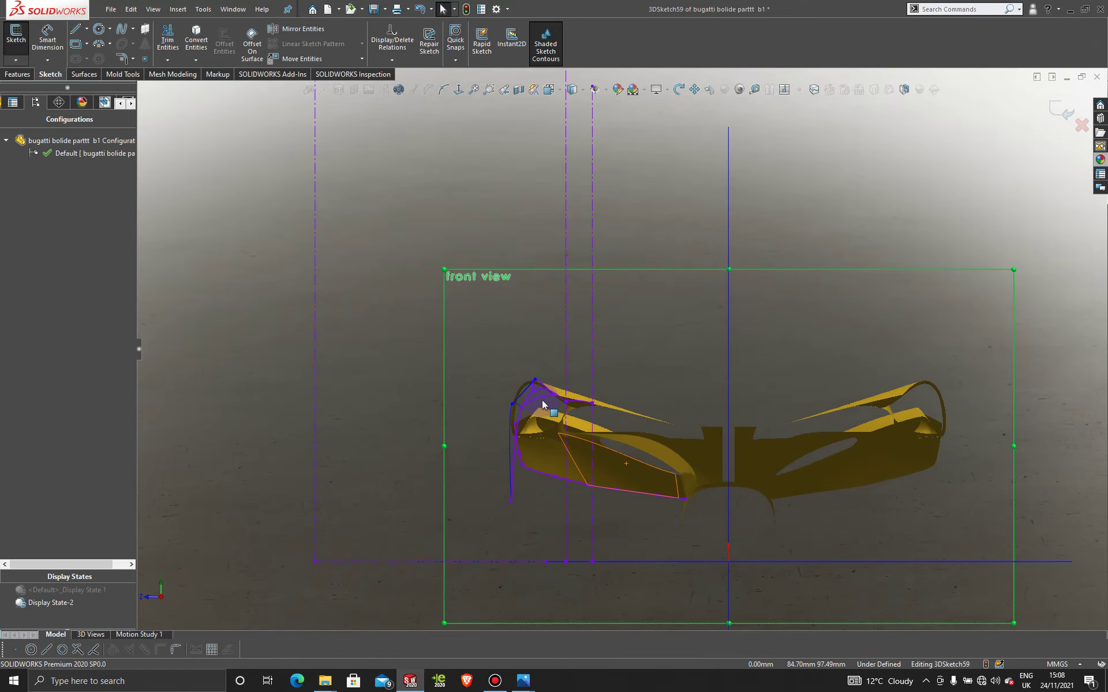
{"action": "scroll", "coordinate": [542, 404], "scroll_direction": "down", "scroll_amount": 5}
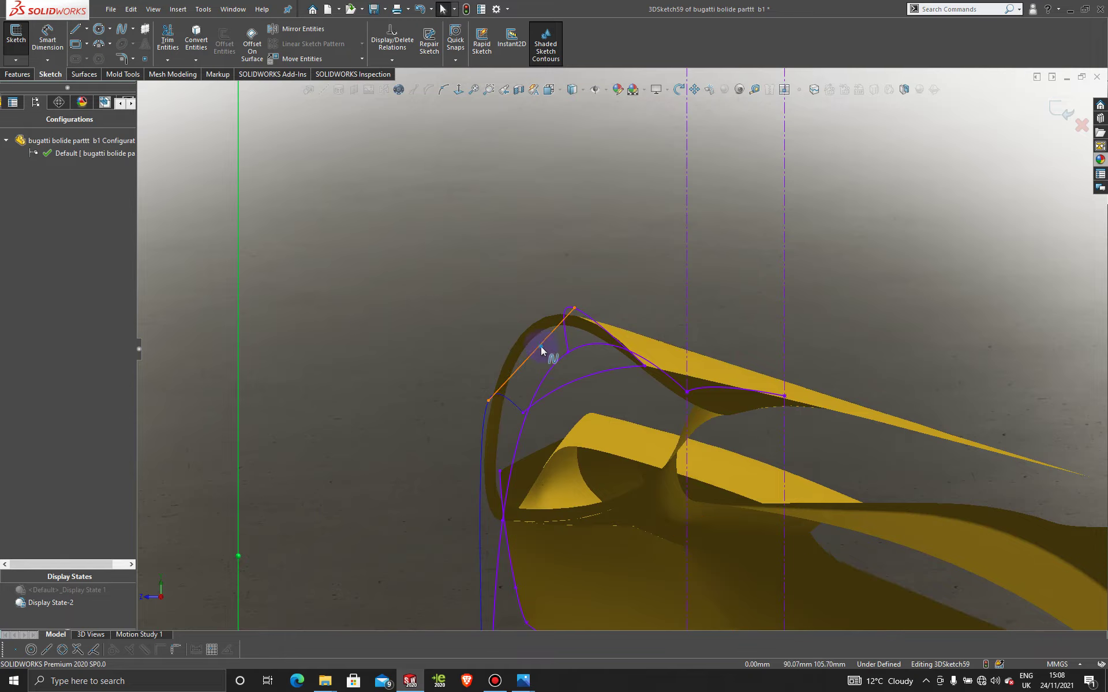
{"action": "left_click", "coordinate": [541, 349]}
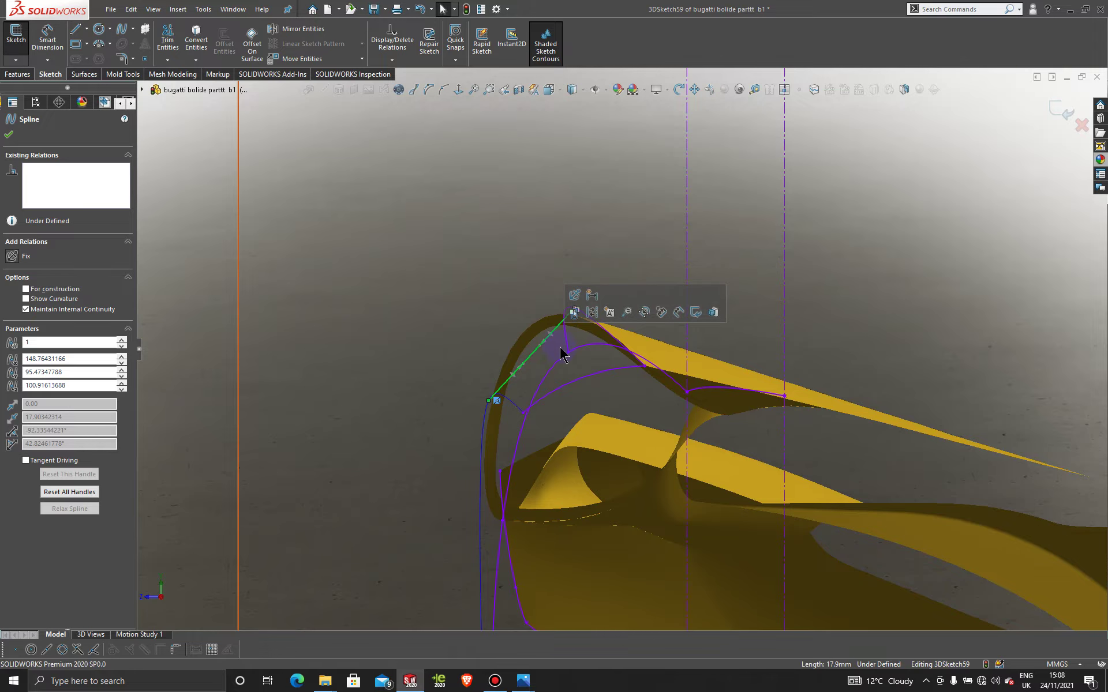
{"action": "left_click_drag", "start_coordinate": [539, 349], "coordinate": [515, 316]}
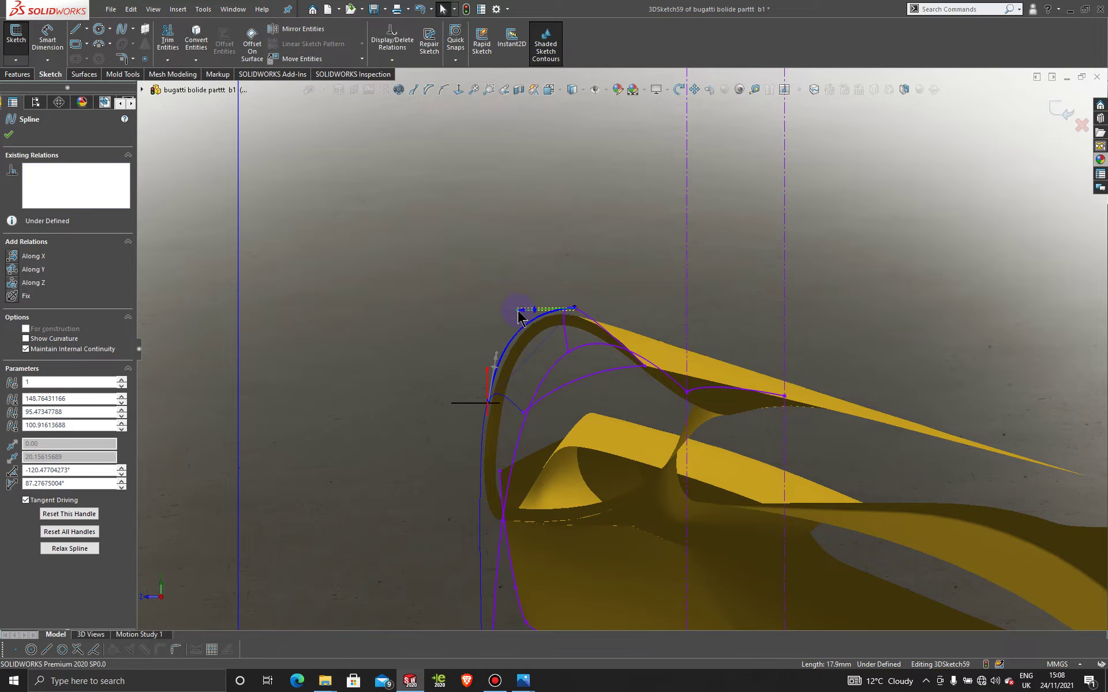
Tilt the first-point tangent to about 165.94°/88.85° so the curve hugs the arch edge.
{"action": "scroll", "coordinate": [502, 356], "scroll_direction": "down", "scroll_amount": 2}
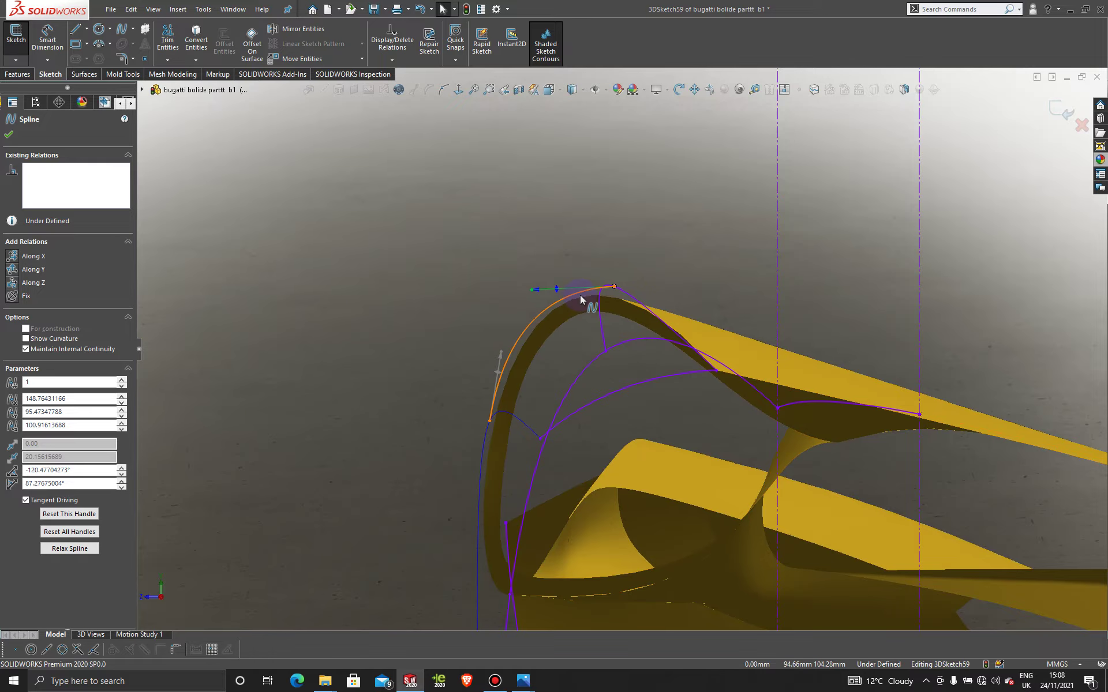
{"action": "scroll", "coordinate": [580, 312], "scroll_direction": "down", "scroll_amount": 1}
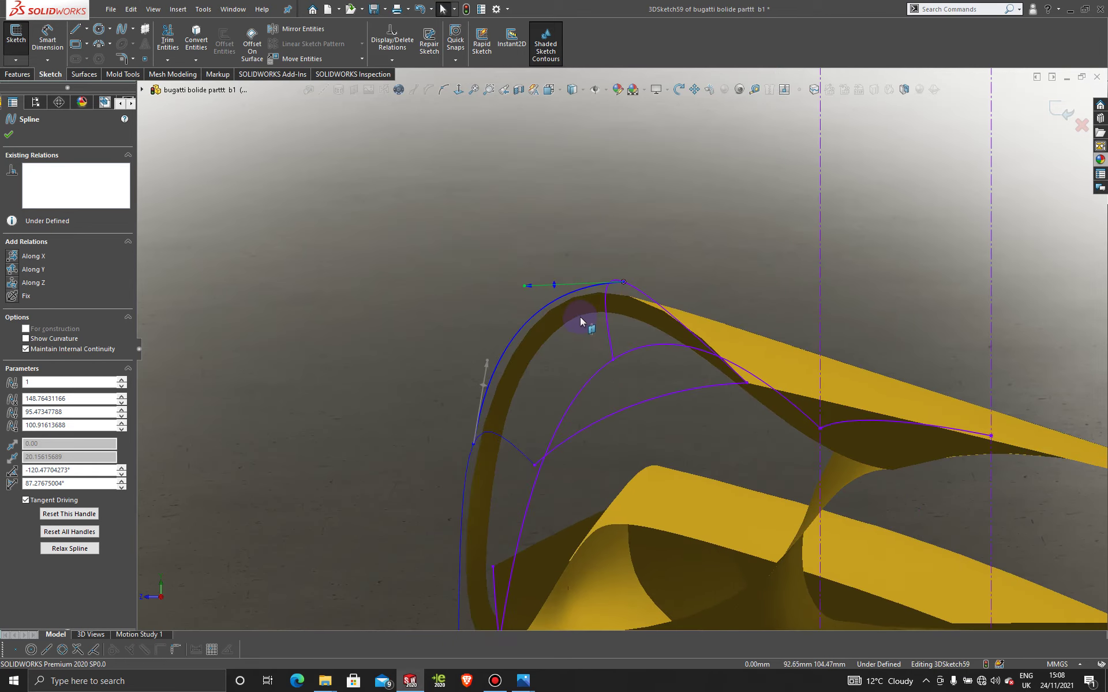
{"action": "left_click", "coordinate": [491, 358]}
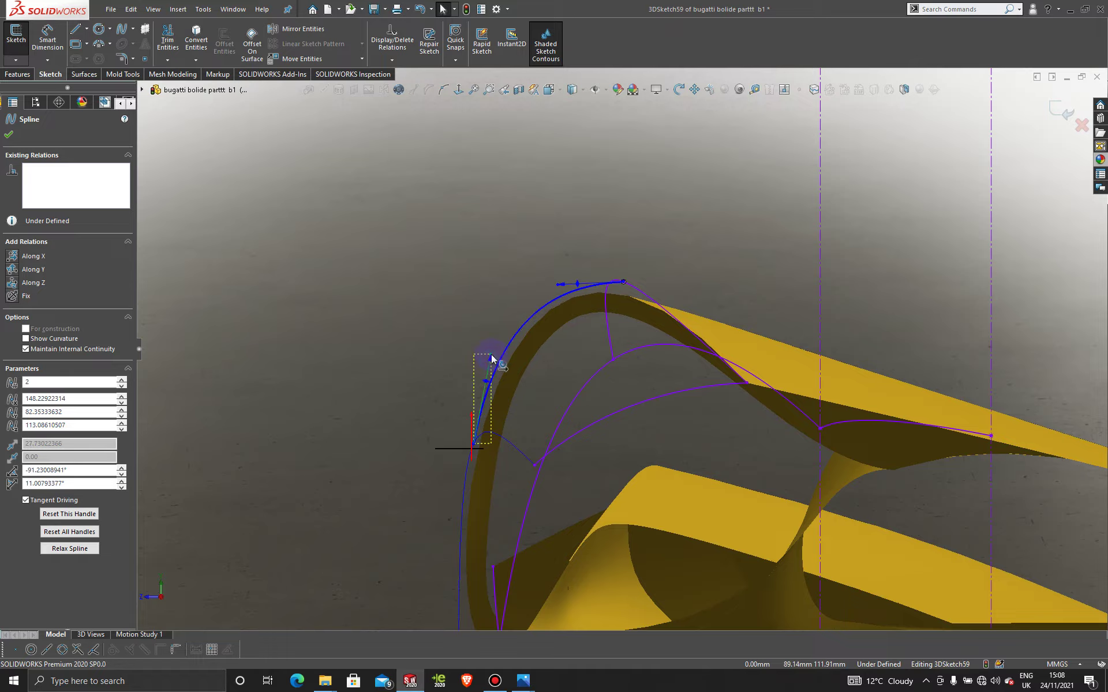
{"action": "left_click_drag", "start_coordinate": [559, 284], "coordinate": [555, 285]}
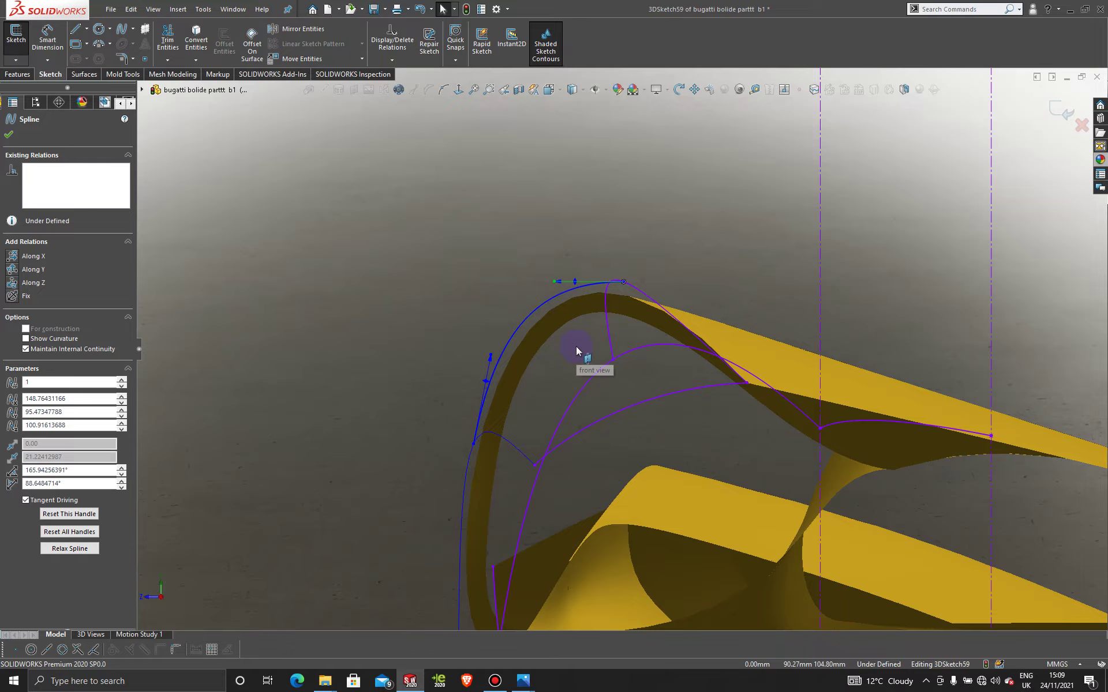
{"action": "scroll", "coordinate": [580, 352], "scroll_direction": "up", "scroll_amount": 3}
{"action": "mouse_move", "coordinate": [589, 349]}
{"action": "middle_mouse_down"}
{"action": "mouse_move", "coordinate": [663, 444]}
{"action": "mouse_move", "coordinate": [671, 488]}
{"action": "mouse_move", "coordinate": [650, 542]}
{"action": "mouse_move", "coordinate": [663, 521]}
{"action": "mouse_move", "coordinate": [709, 521]}
{"action": "mouse_move", "coordinate": [686, 530]}
{"action": "mouse_move", "coordinate": [626, 512]}
{"action": "mouse_move", "coordinate": [645, 519]}
{"action": "middle_mouse_up"}
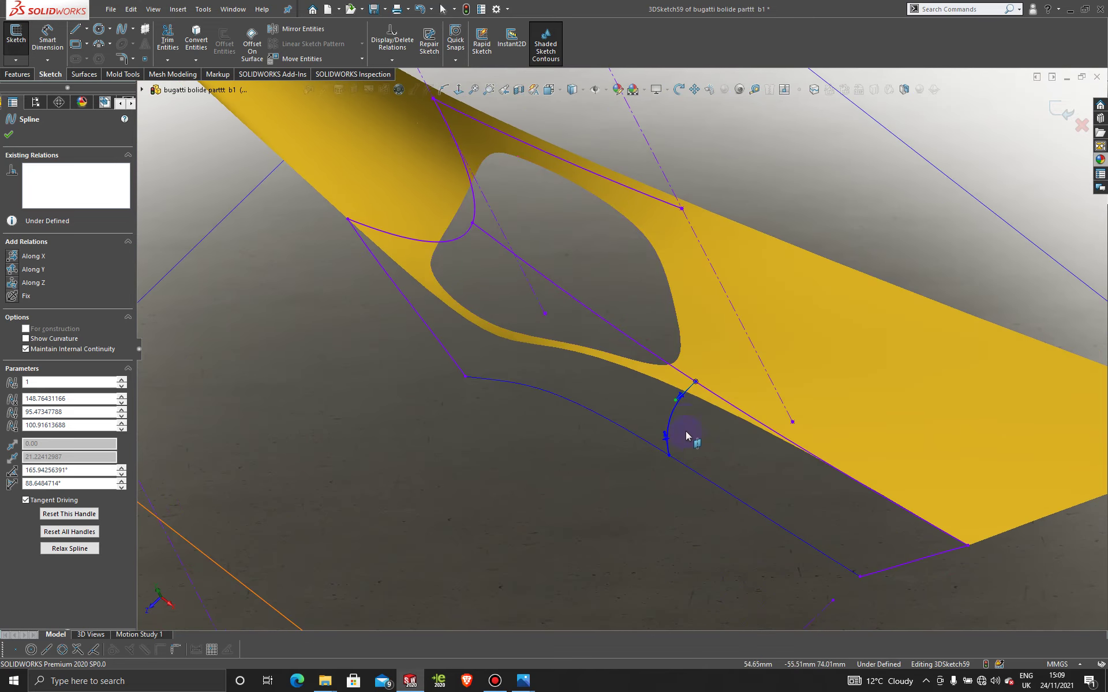
Reposition the bridging spline's points, checking its shape normal to the Front Plane.
{"action": "left_click_drag", "start_coordinate": [670, 419], "coordinate": [627, 392]}
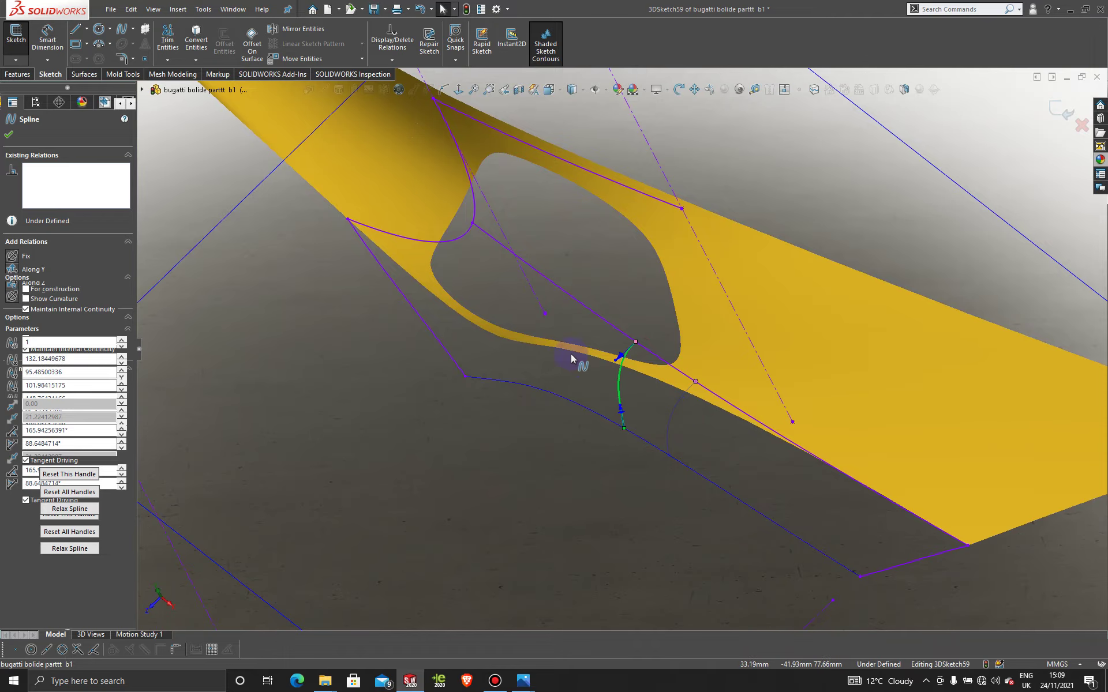
{"action": "middle_click_drag", "start_coordinate": [542, 344], "coordinate": [417, 348]}
{"action": "left_click_drag", "start_coordinate": [414, 345], "coordinate": [545, 376]}
{"action": "middle_click_drag", "start_coordinate": [546, 376], "coordinate": [583, 430]}
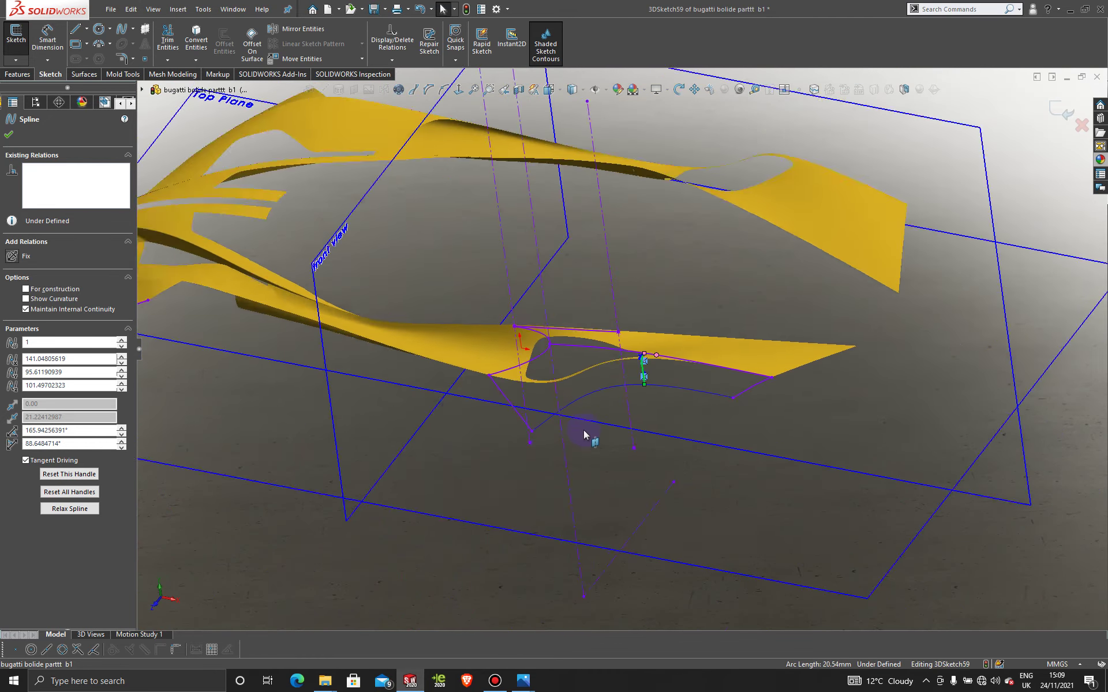
{"action": "scroll", "coordinate": [583, 431], "scroll_direction": "up", "scroll_amount": 4}
{"action": "left_click", "coordinate": [674, 219]}
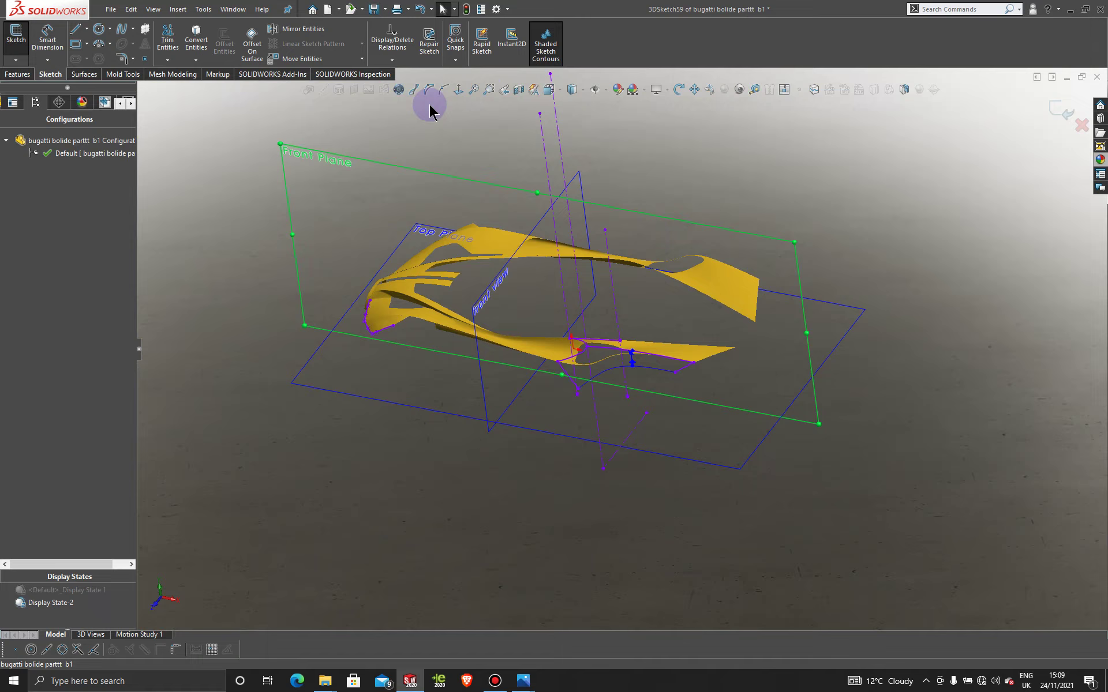
{"action": "left_click", "coordinate": [459, 90]}
{"action": "scroll", "coordinate": [726, 480], "scroll_direction": "down", "scroll_amount": 5}
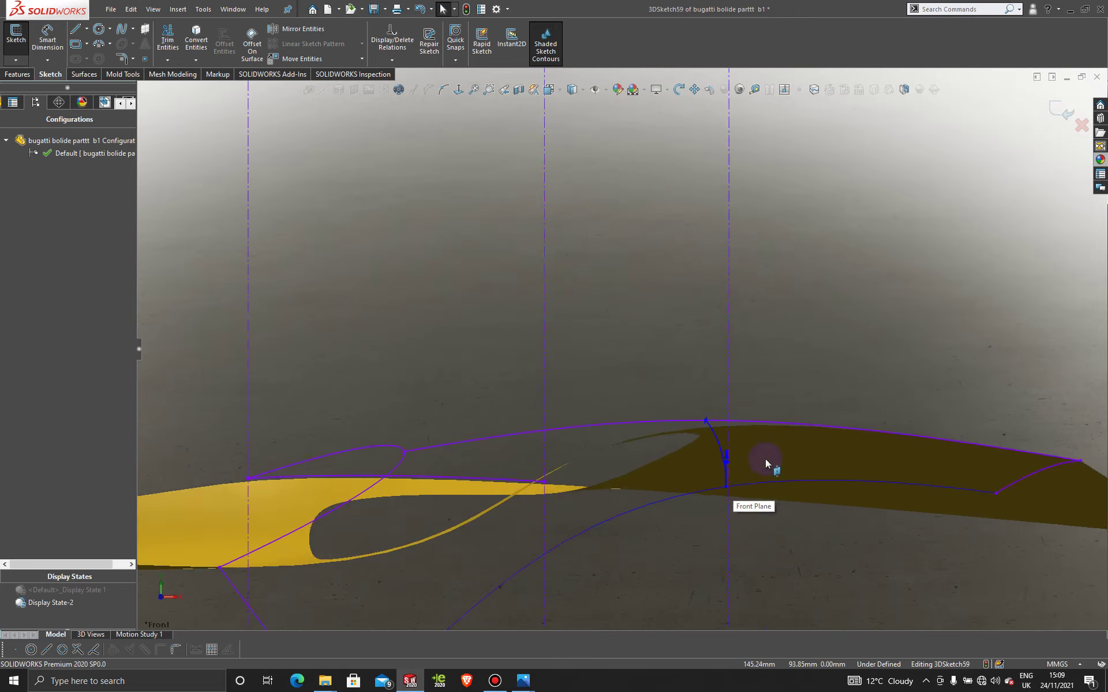
{"action": "scroll", "coordinate": [721, 465], "scroll_direction": "down", "scroll_amount": 4}
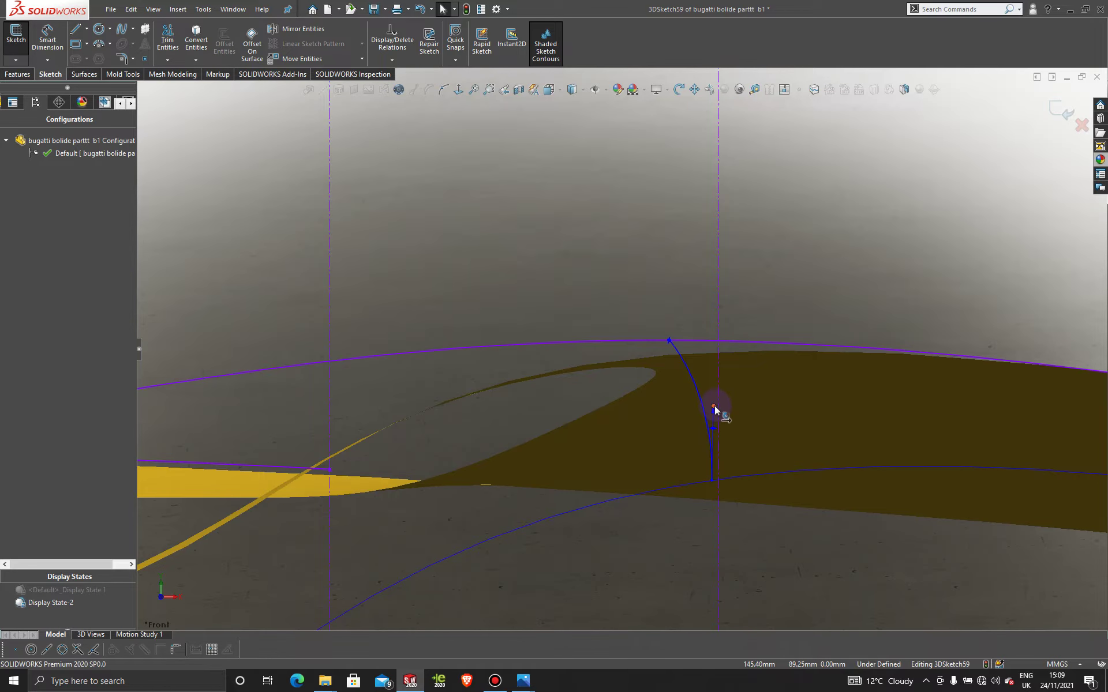
{"action": "left_click_drag", "start_coordinate": [714, 408], "coordinate": [695, 408]}
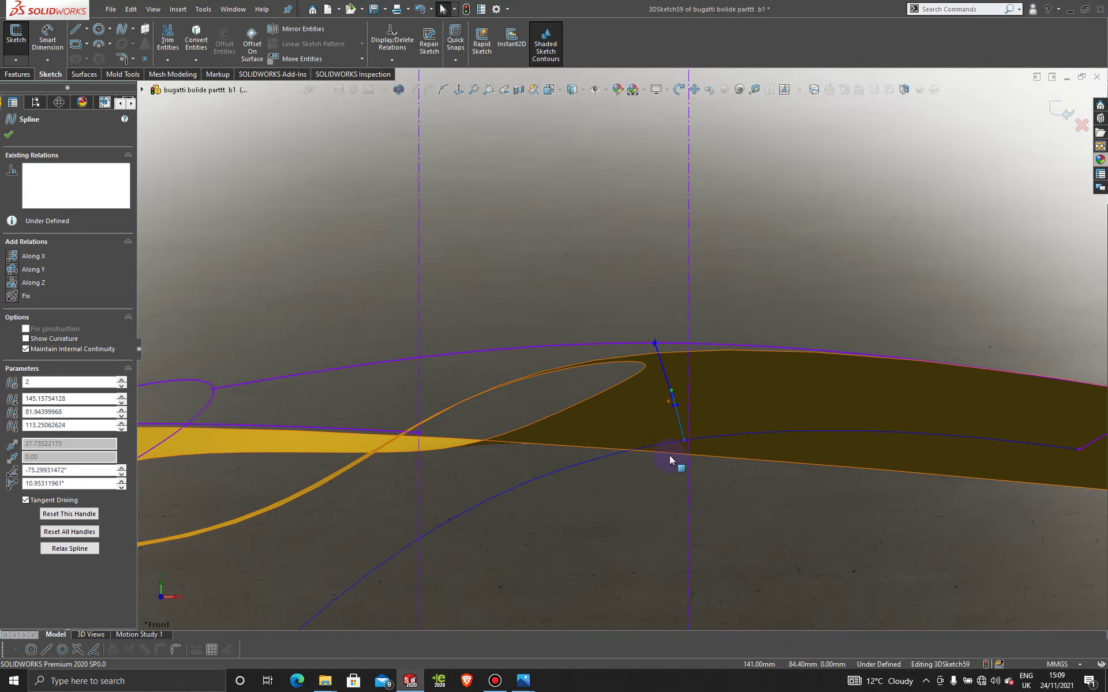
Orbit and zoom around 3DSketch59 to inspect the spline's curvature.
{"action": "scroll", "coordinate": [663, 334], "scroll_direction": "down", "scroll_amount": 3}
{"action": "scroll", "coordinate": [622, 379], "scroll_direction": "down", "scroll_amount": 2}
{"action": "scroll", "coordinate": [594, 323], "scroll_direction": "down", "scroll_amount": 5}
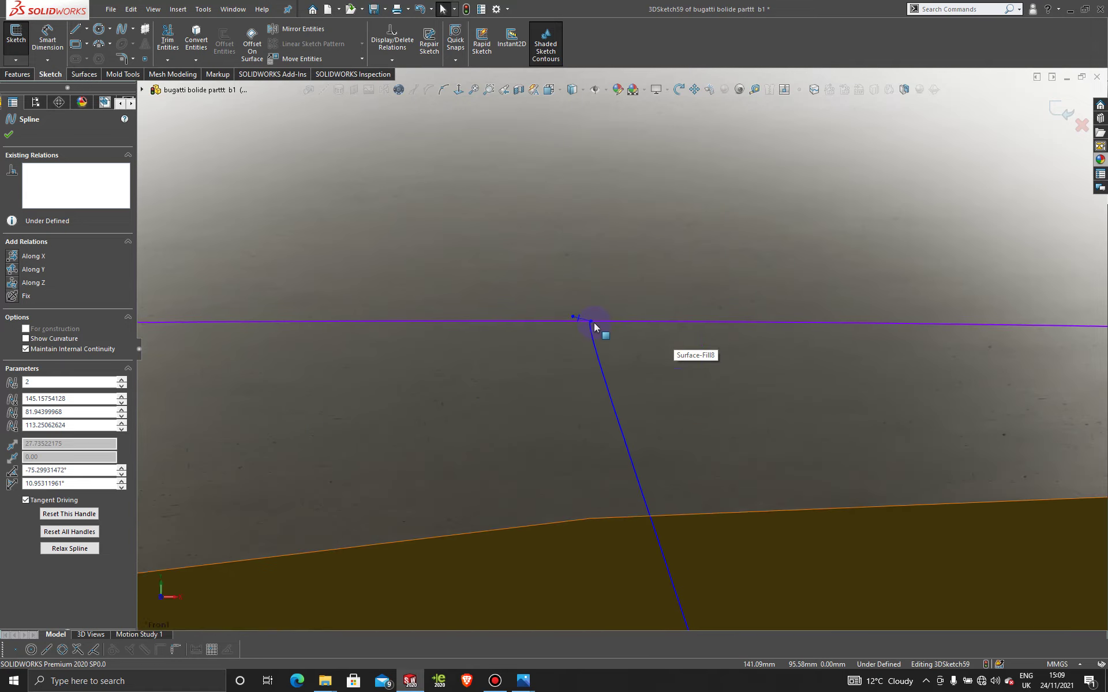
{"action": "scroll", "coordinate": [594, 326], "scroll_direction": "up", "scroll_amount": 5}
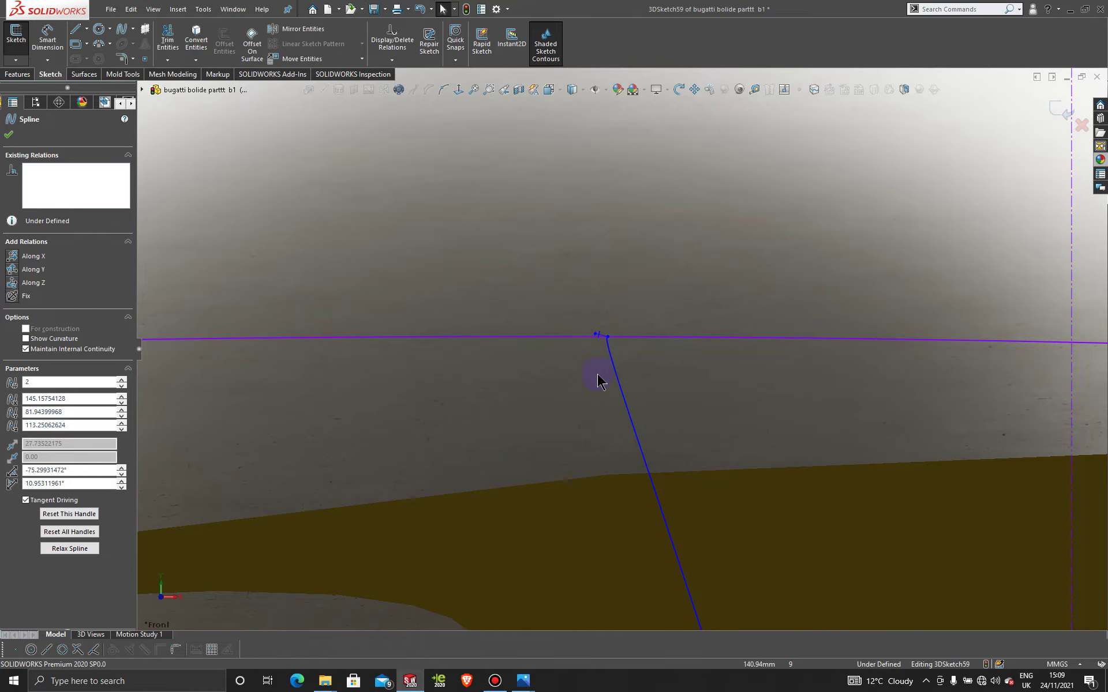
{"action": "mouse_move", "coordinate": [598, 381]}
{"action": "middle_mouse_down"}
{"action": "mouse_move", "coordinate": [576, 375]}
{"action": "mouse_move", "coordinate": [527, 410]}
{"action": "mouse_move", "coordinate": [466, 424]}
{"action": "mouse_move", "coordinate": [750, 413]}
{"action": "middle_mouse_up"}
{"action": "scroll", "coordinate": [750, 413], "scroll_direction": "up", "scroll_amount": 5}
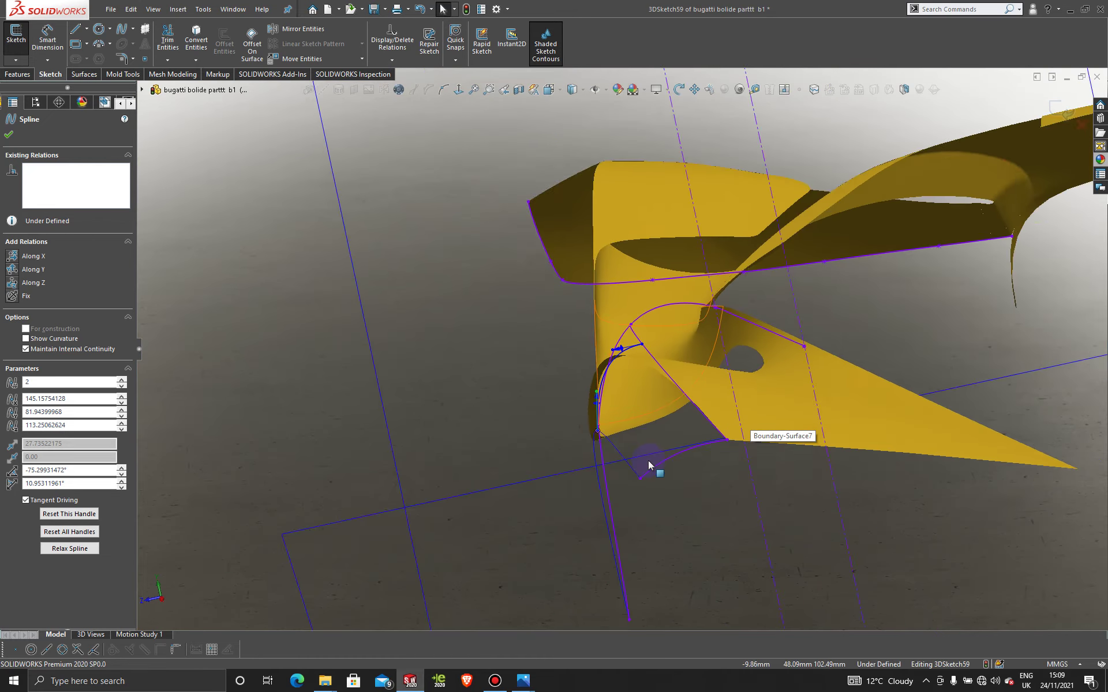
{"action": "mouse_move", "coordinate": [648, 465]}
{"action": "middle_mouse_down"}
{"action": "mouse_move", "coordinate": [663, 421]}
{"action": "mouse_move", "coordinate": [642, 447]}
{"action": "middle_mouse_up"}
{"action": "scroll", "coordinate": [660, 448], "scroll_direction": "up", "scroll_amount": 6}
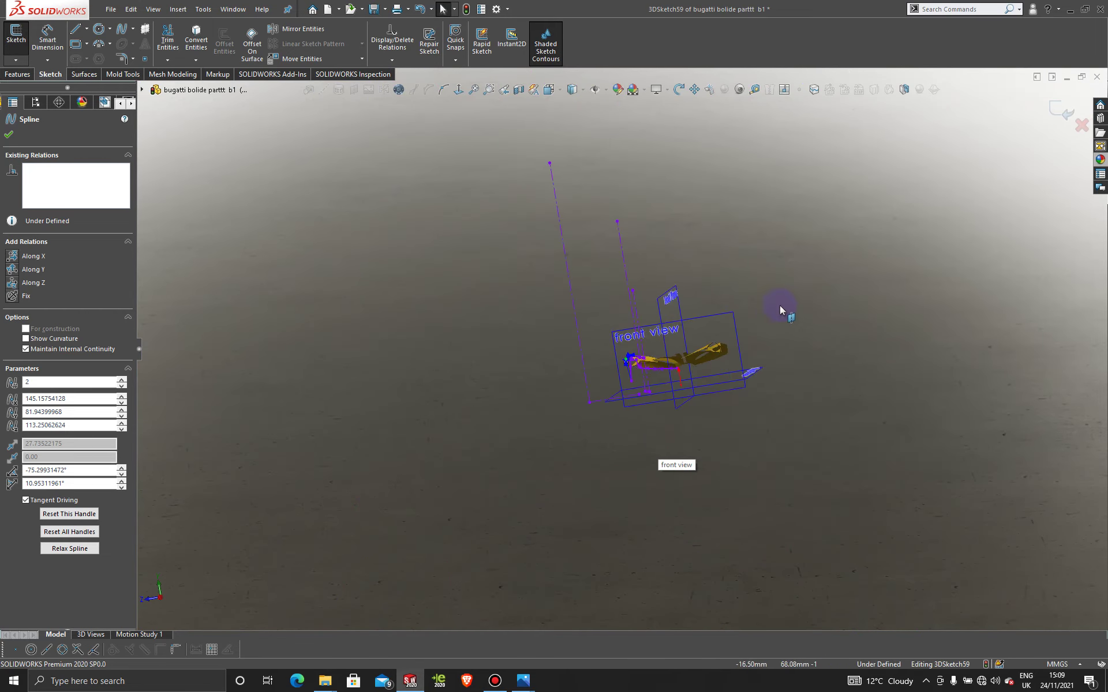
Return to a front normal view and zoom in on the spline.
{"action": "left_click", "coordinate": [714, 319]}
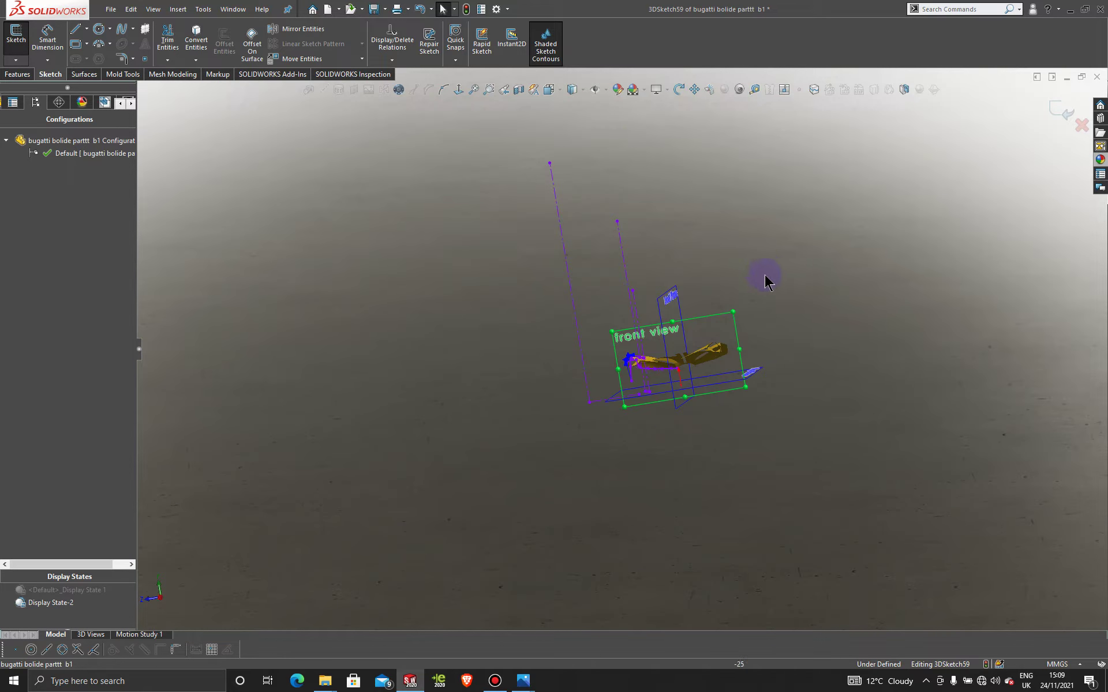
{"action": "middle_click_drag", "start_coordinate": [771, 271], "coordinate": [722, 316]}
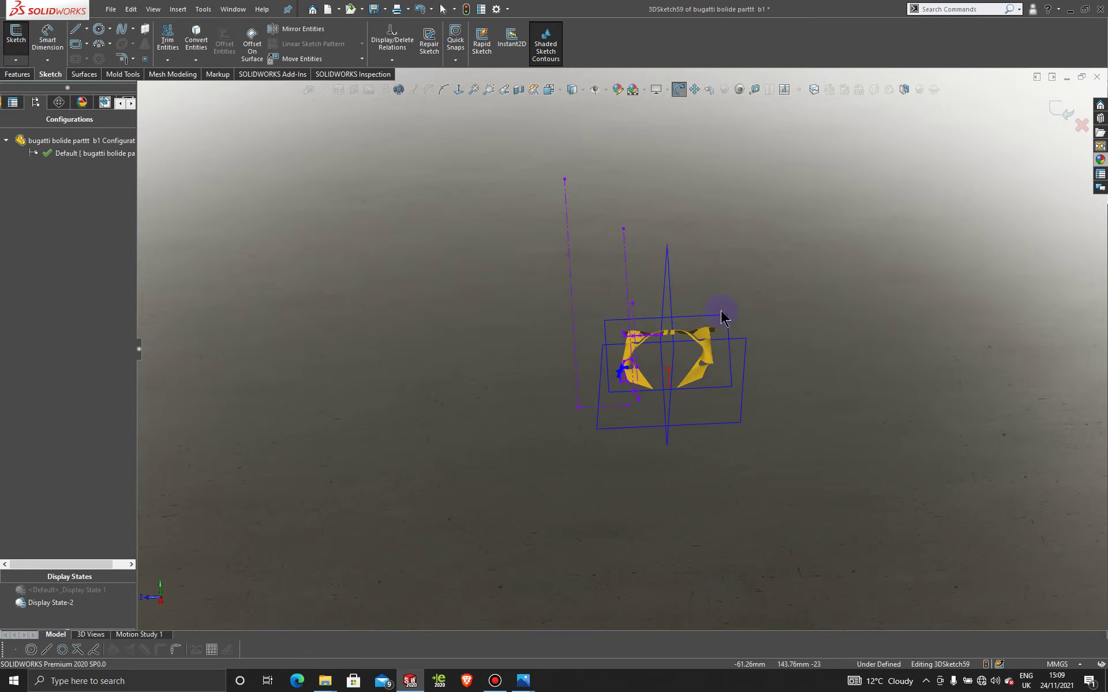
{"action": "left_click", "coordinate": [457, 90]}
{"action": "scroll", "coordinate": [568, 491], "scroll_direction": "down", "scroll_amount": 8}
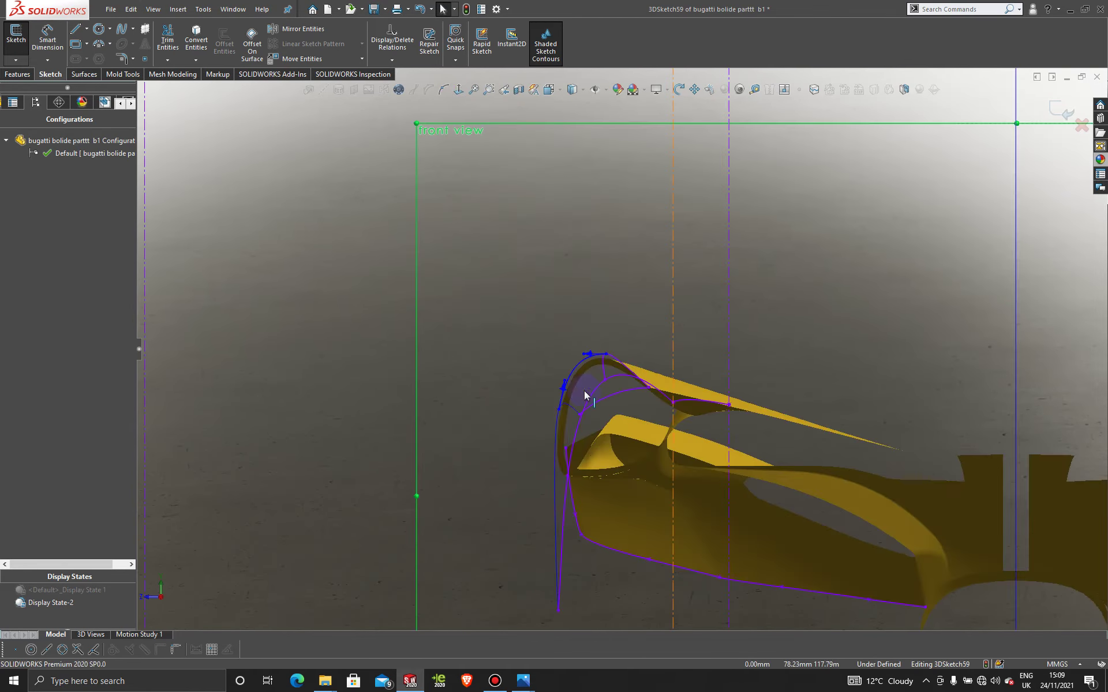
{"action": "scroll", "coordinate": [624, 445], "scroll_direction": "up", "scroll_amount": 5}
{"action": "middle_click_drag", "start_coordinate": [626, 450], "coordinate": [705, 425]}
{"action": "scroll", "coordinate": [567, 480], "scroll_direction": "up", "scroll_amount": 5}
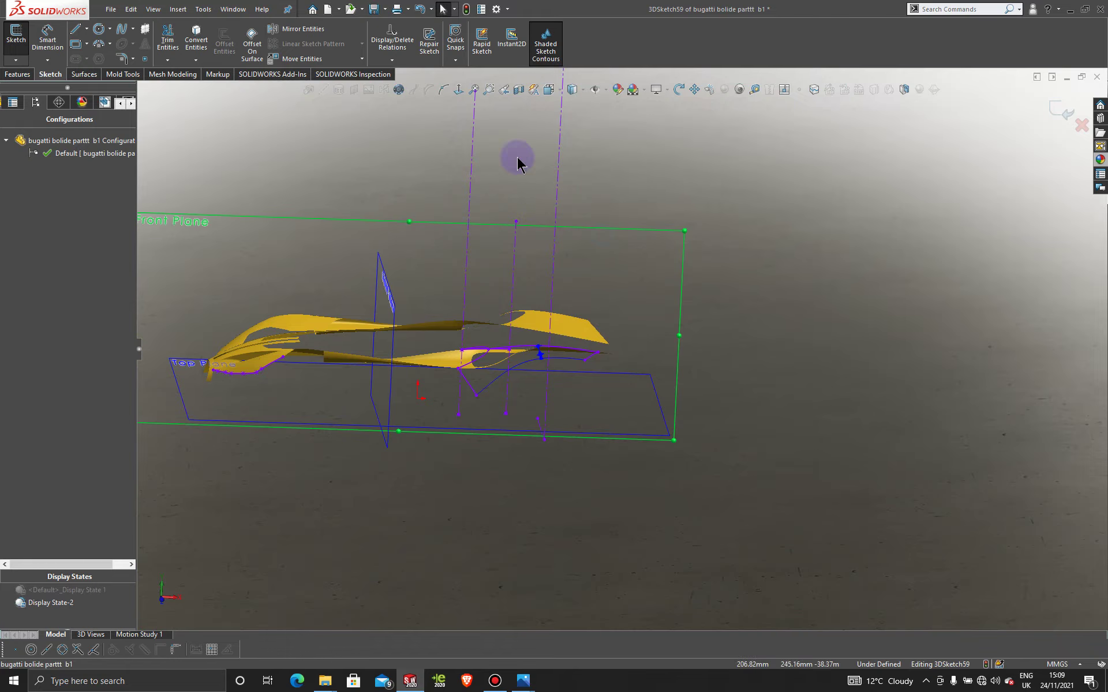
{"action": "left_click", "coordinate": [459, 90]}
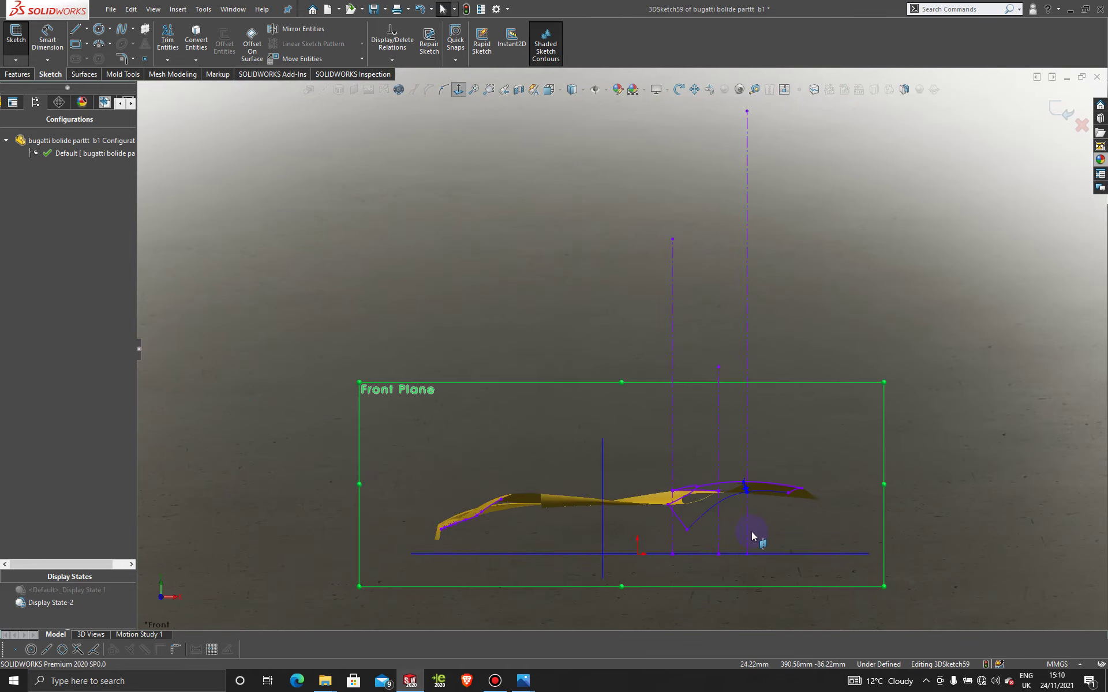
{"action": "scroll", "coordinate": [703, 404], "scroll_direction": "down", "scroll_amount": 5}
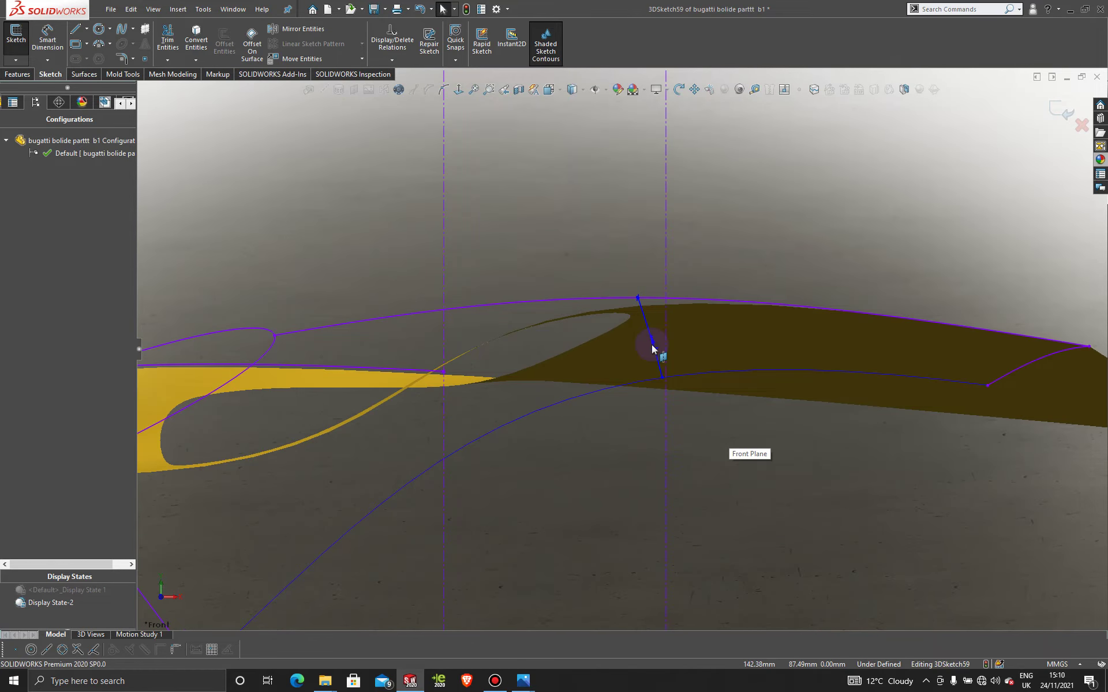
Slide the spline's lower endpoint along the bottom curve, check it around the intake, then exit 3DSketch59.
{"action": "scroll", "coordinate": [669, 392], "scroll_direction": "down", "scroll_amount": 3}
{"action": "left_click_drag", "start_coordinate": [667, 416], "coordinate": [639, 420]}
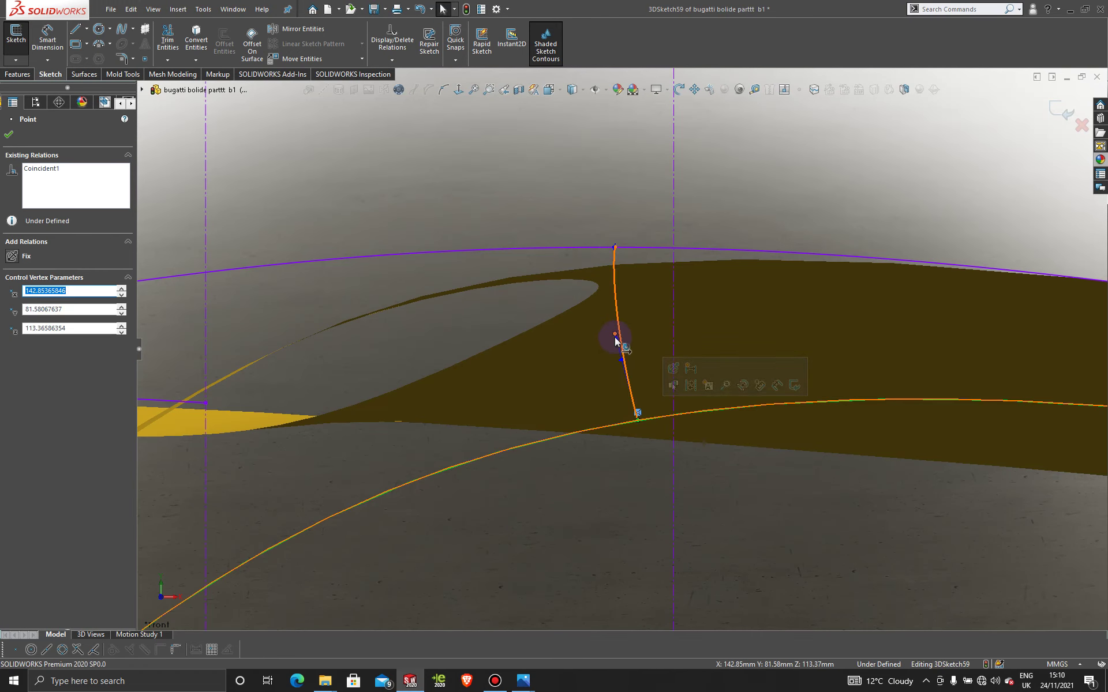
{"action": "left_click", "coordinate": [622, 340]}
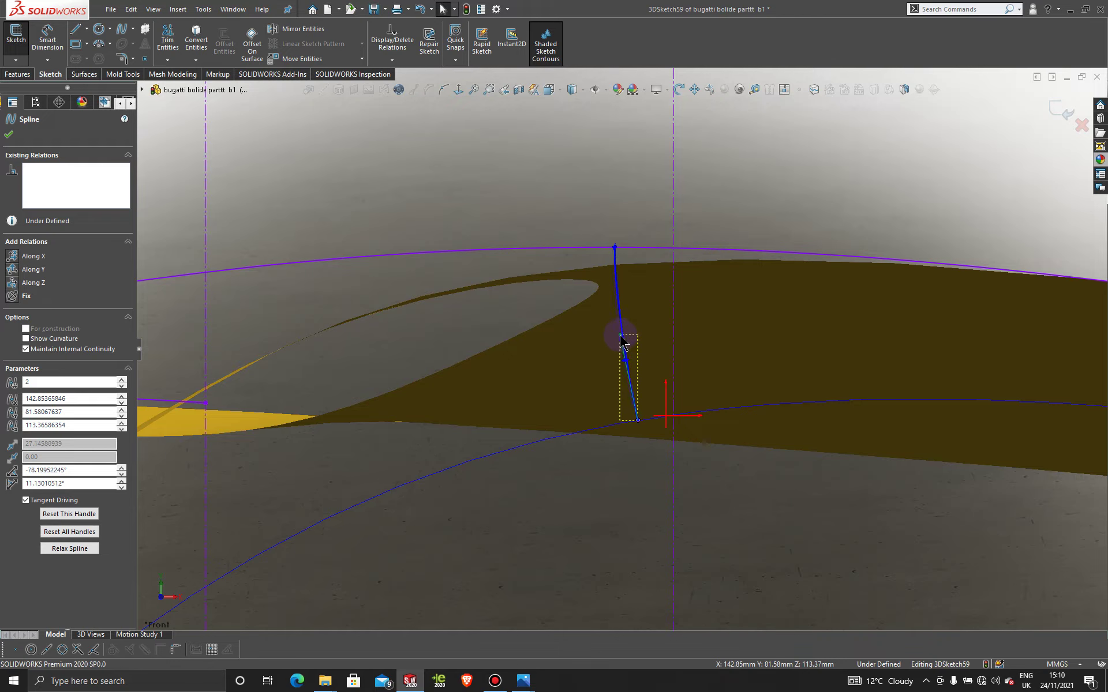
{"action": "middle_click_drag", "start_coordinate": [631, 348], "coordinate": [738, 226]}
{"action": "middle_click_drag", "start_coordinate": [712, 341], "coordinate": [631, 425]}
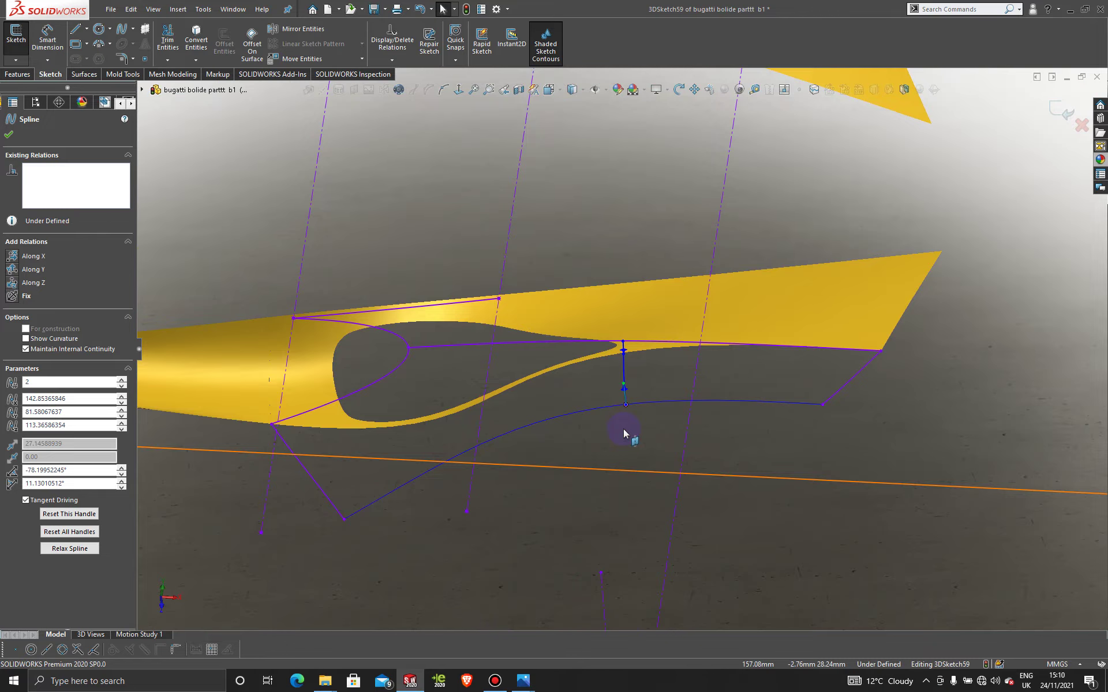
{"action": "left_click", "coordinate": [1064, 115]}
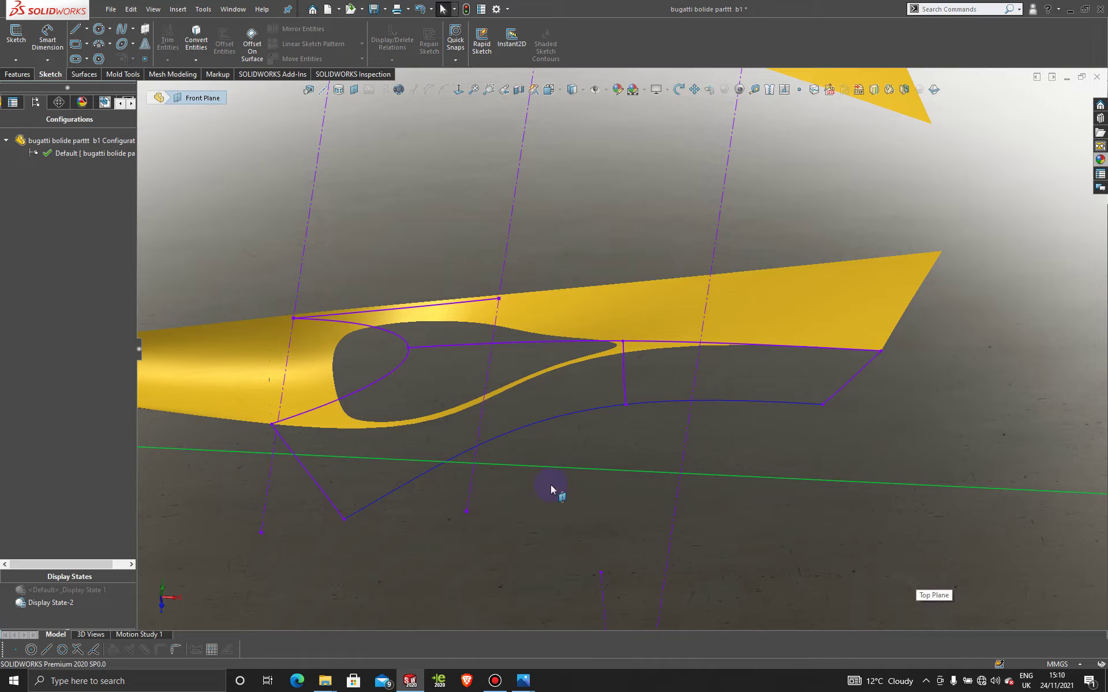
Build a Filled Surface bounded by Curve7, 3DSketch55, 3DSketch58, 3DSketch56 and 3DSketch57, constrained by 3DSketch59.
{"action": "left_click", "coordinate": [84, 75]}
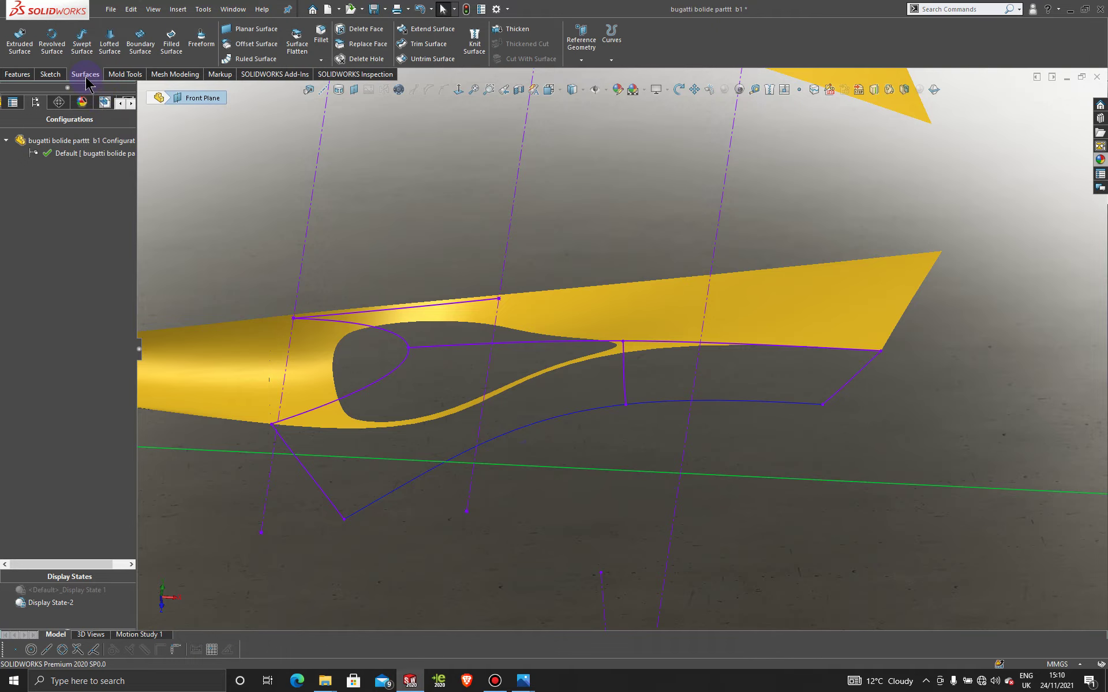
{"action": "left_click", "coordinate": [171, 46]}
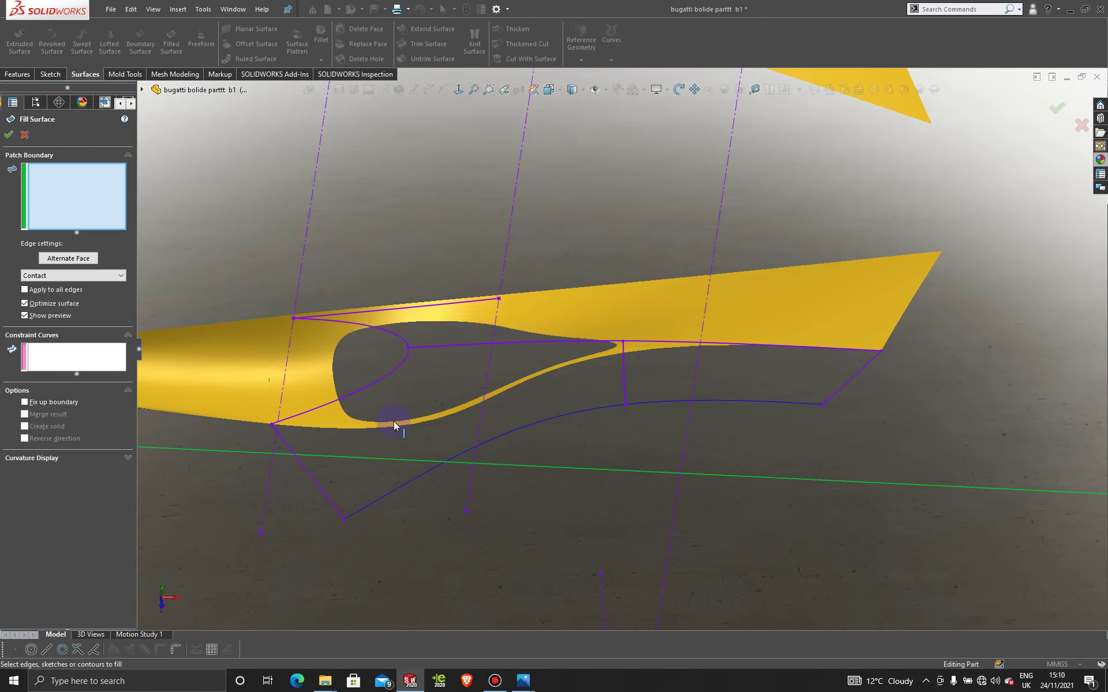
{"action": "left_click", "coordinate": [461, 458]}
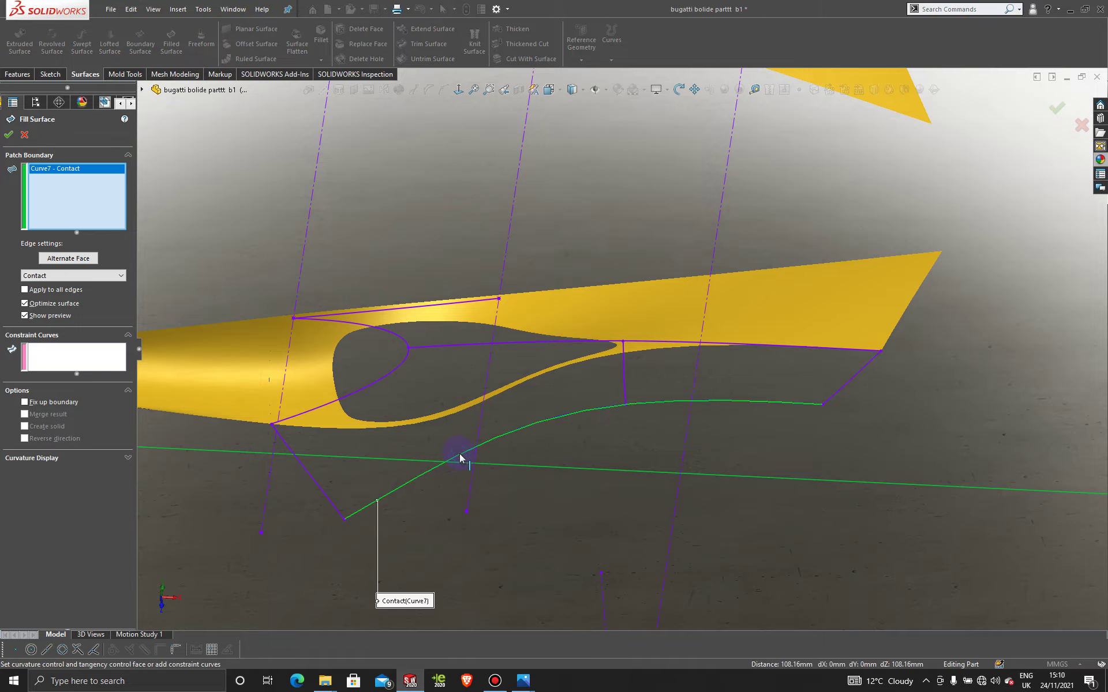
{"action": "left_click", "coordinate": [864, 378]}
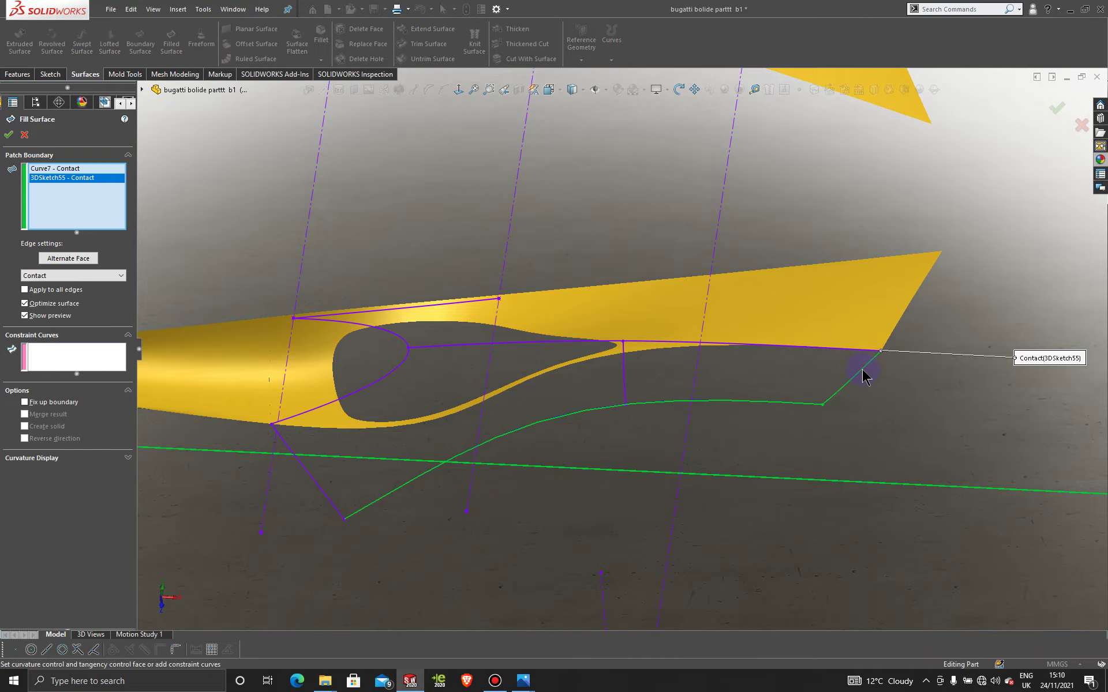
{"action": "left_click", "coordinate": [664, 345]}
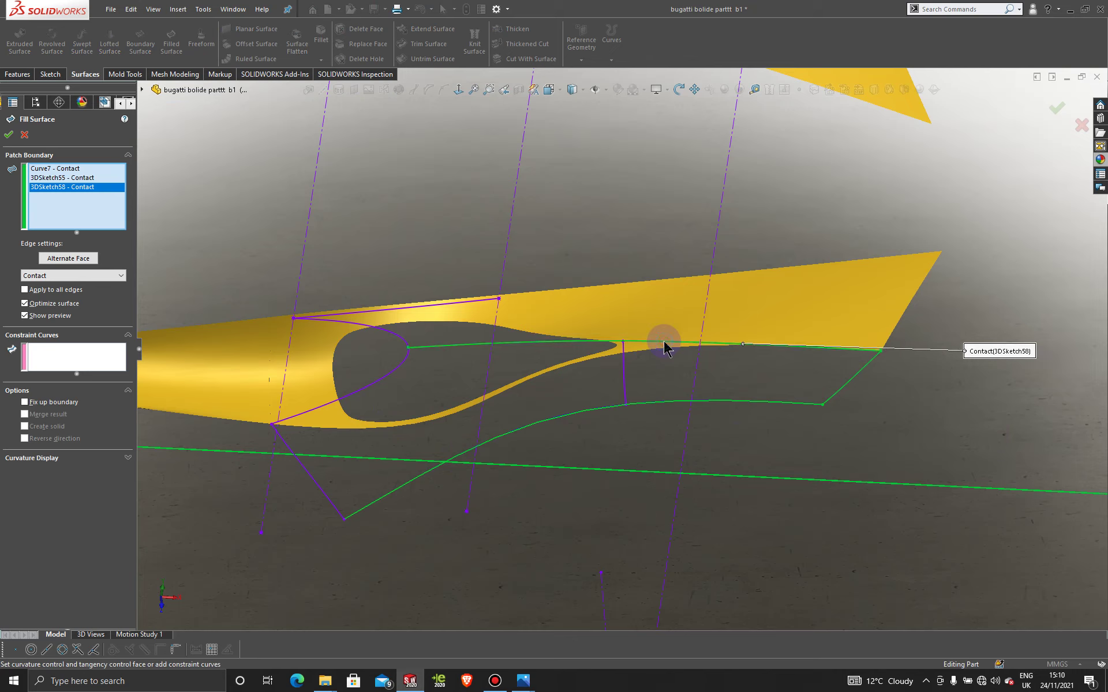
{"action": "left_click", "coordinate": [382, 387]}
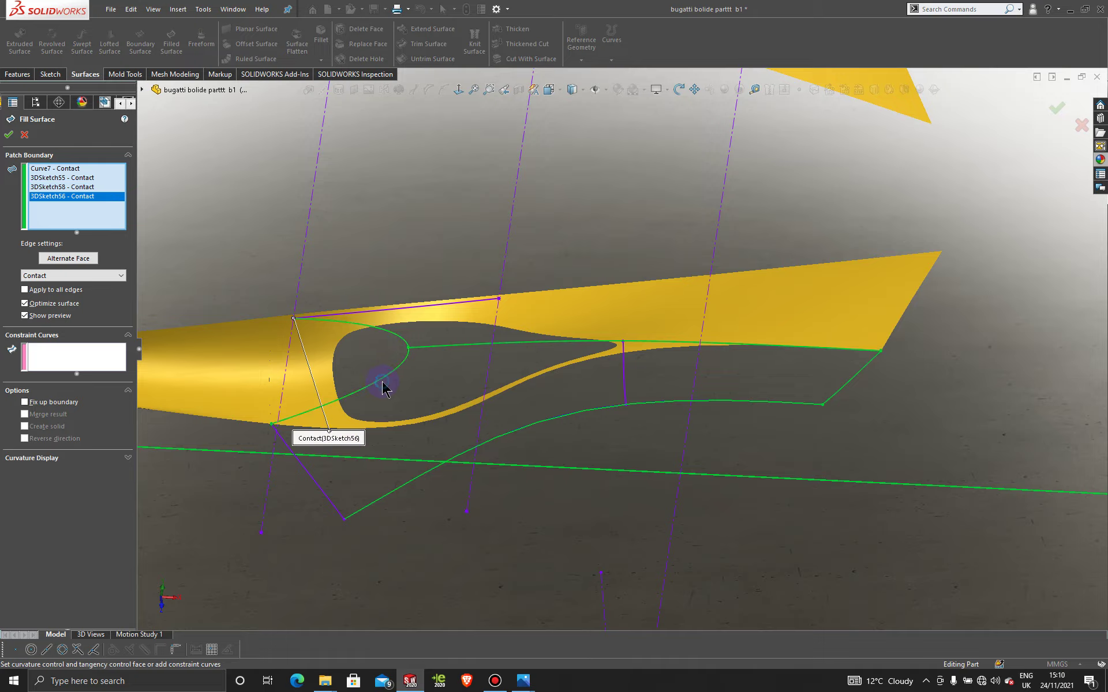
{"action": "left_click", "coordinate": [311, 480]}
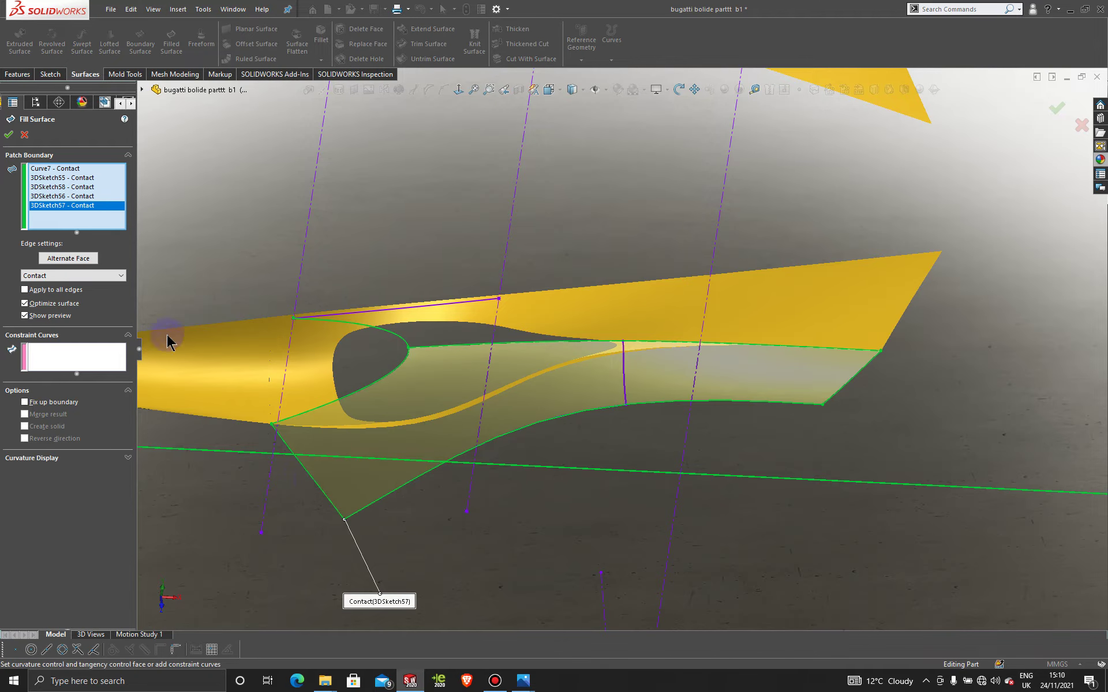
{"action": "left_click", "coordinate": [67, 356]}
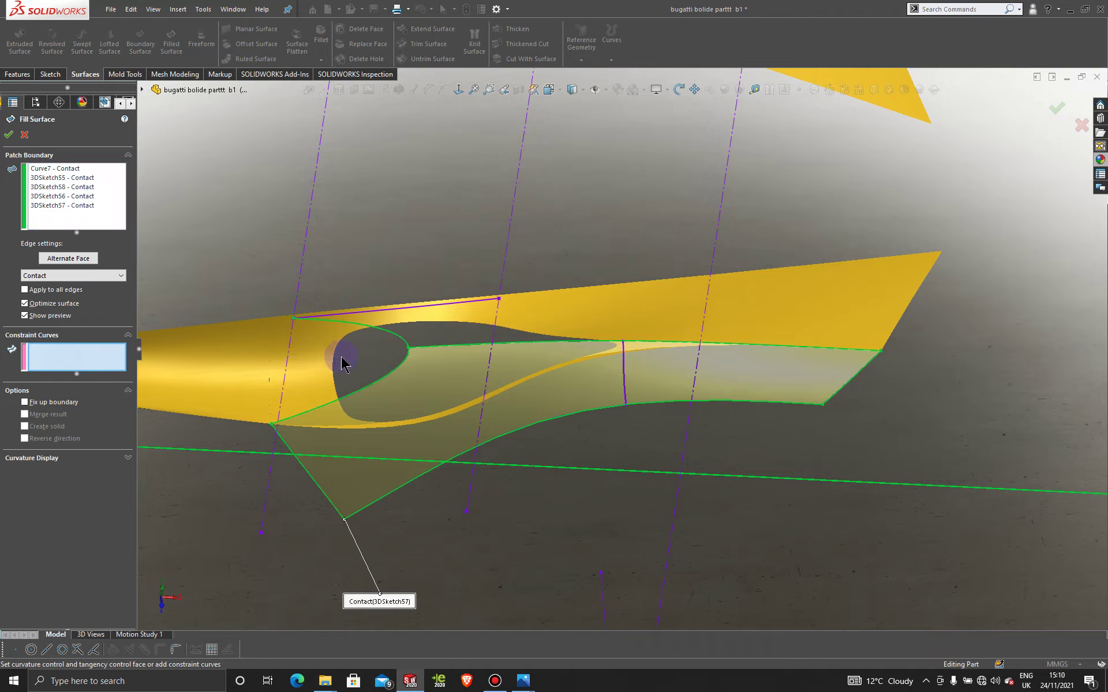
{"action": "left_click", "coordinate": [625, 370]}
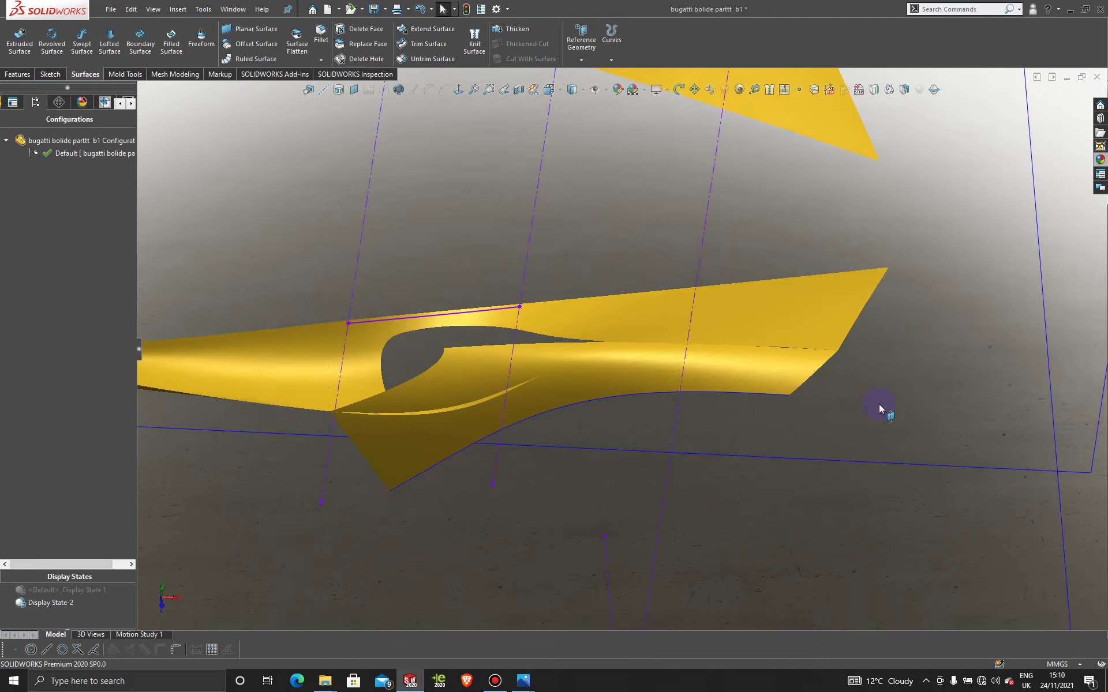
{"action": "middle_click_drag", "start_coordinate": [879, 409], "coordinate": [808, 381]}
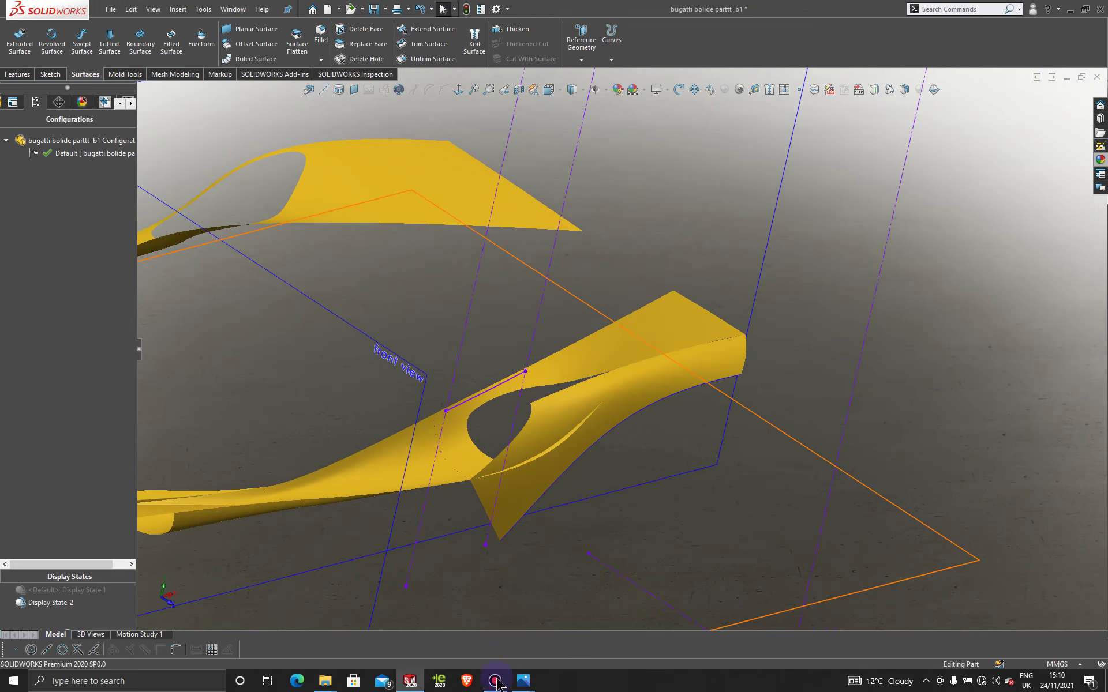
{"action": "left_click", "coordinate": [496, 681]}
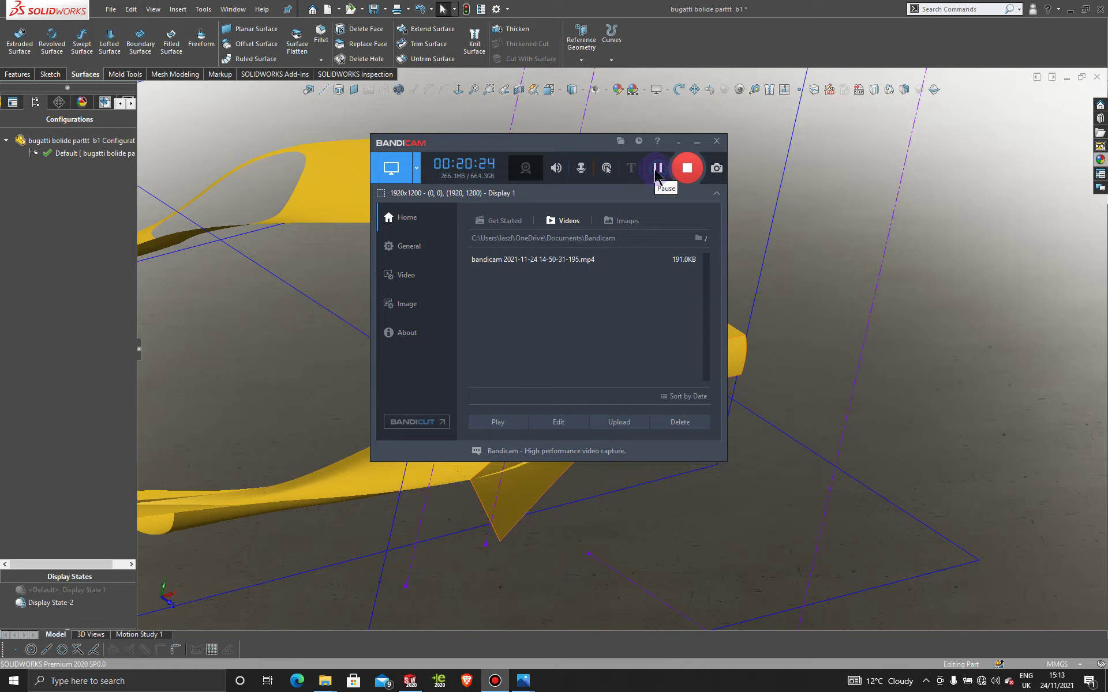
{"action": "left_click", "coordinate": [698, 142]}
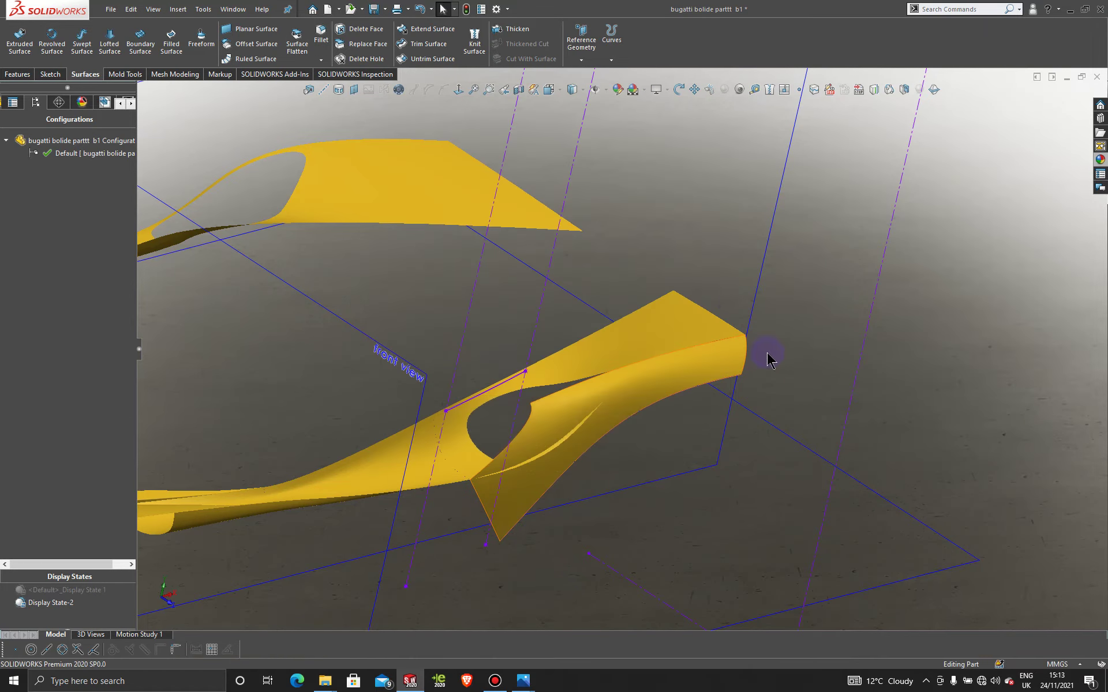
{"action": "scroll", "coordinate": [600, 425], "scroll_direction": "down", "scroll_amount": 2}
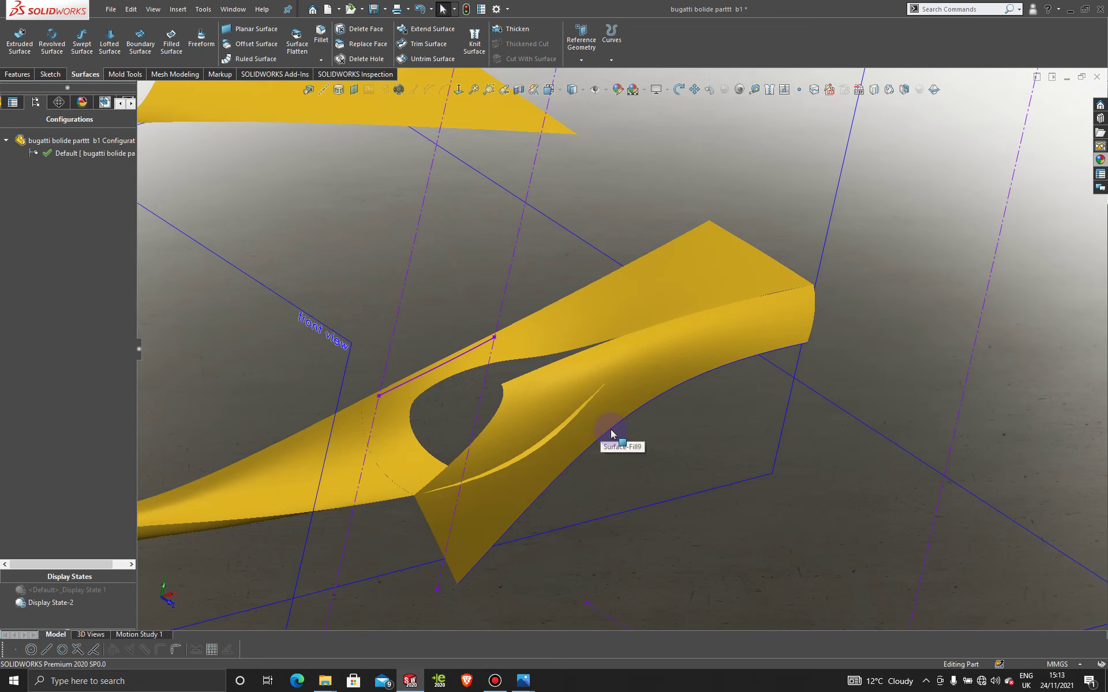
{"action": "left_click", "coordinate": [494, 681]}
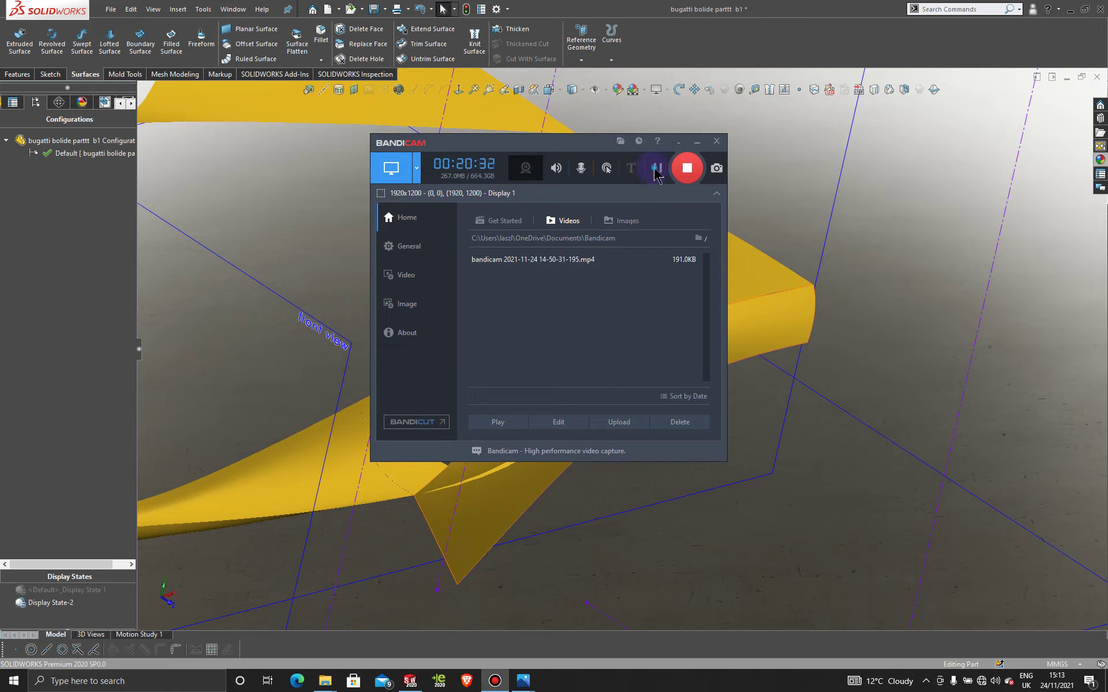
{"action": "left_click", "coordinate": [697, 142]}
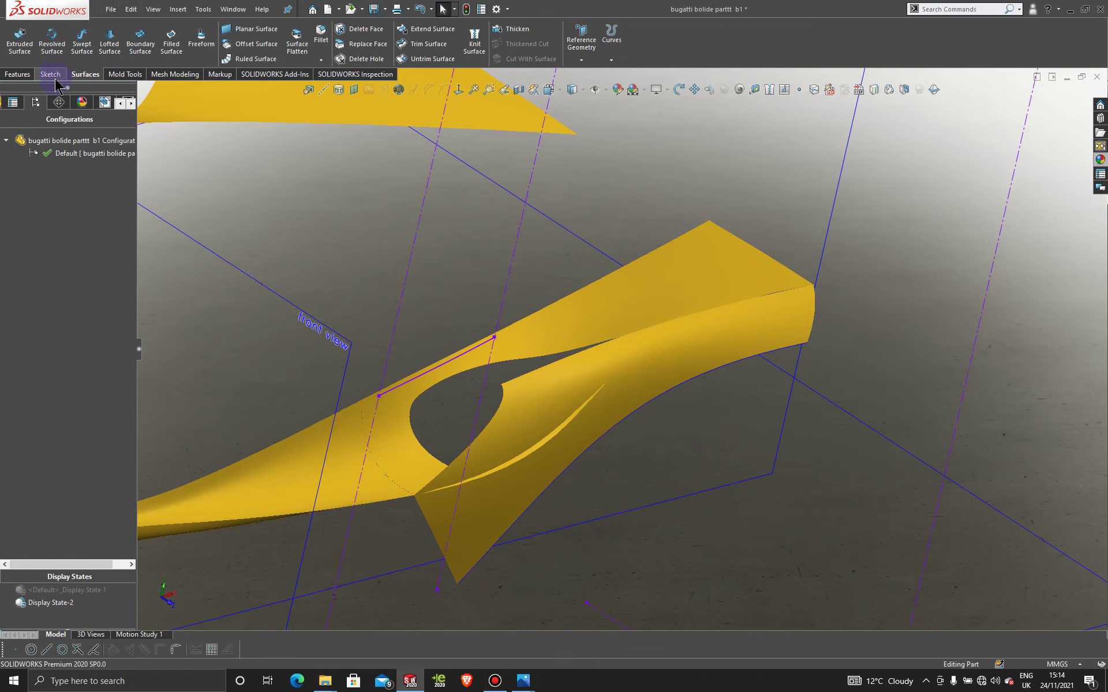
{"action": "left_click", "coordinate": [495, 682]}
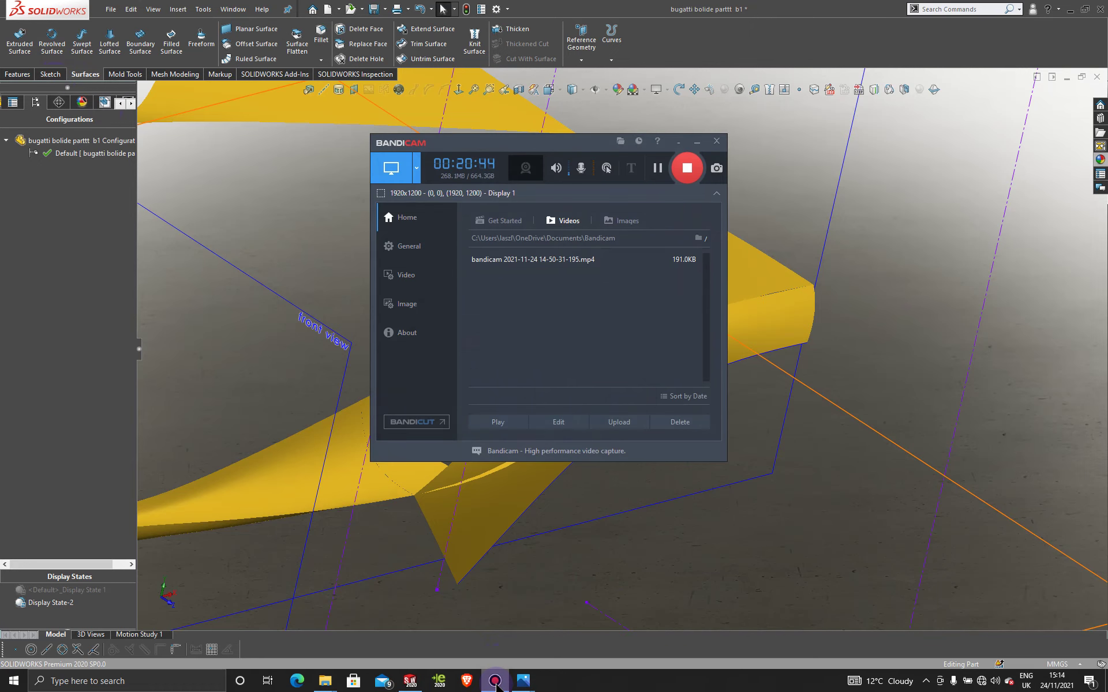
{"action": "left_click", "coordinate": [495, 684]}
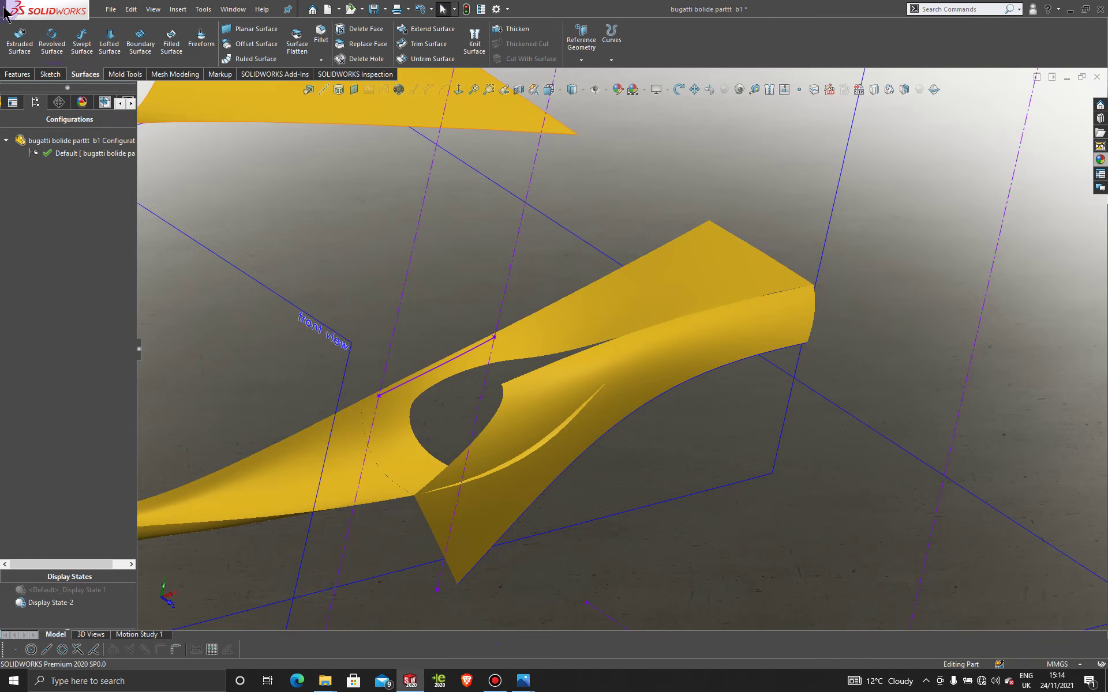
Trim the intake-side surface with Surface-Fill9, using Remove selections to delete the thin sliver.
{"action": "left_click", "coordinate": [428, 44]}
{"action": "left_click", "coordinate": [656, 372]}
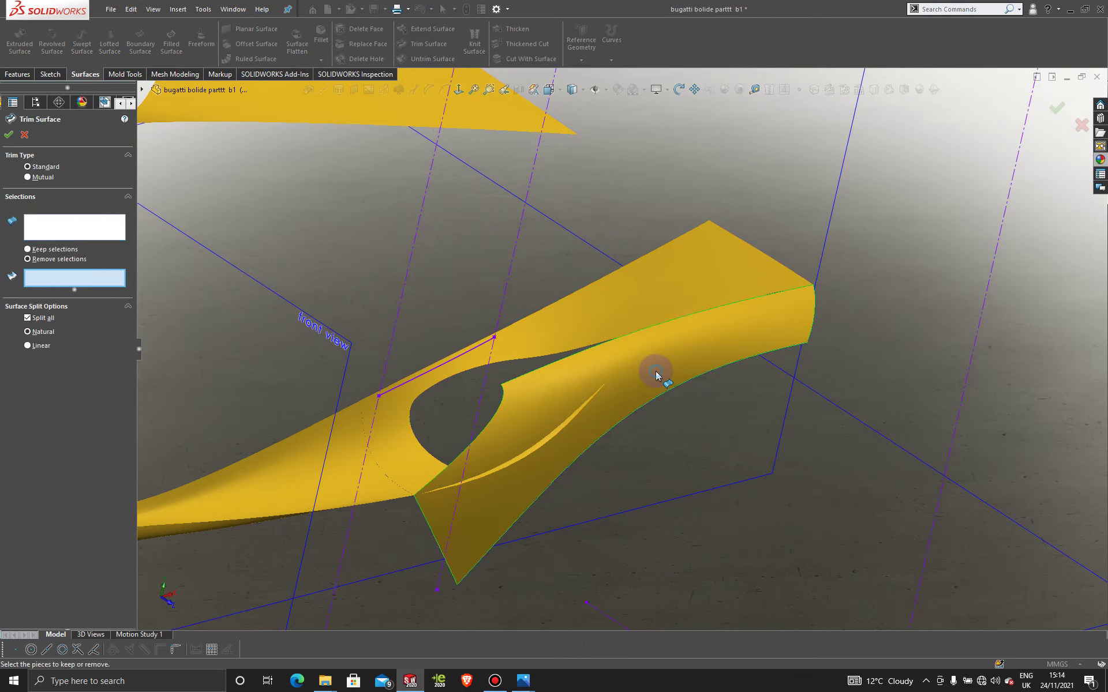
{"action": "left_click", "coordinate": [529, 452]}
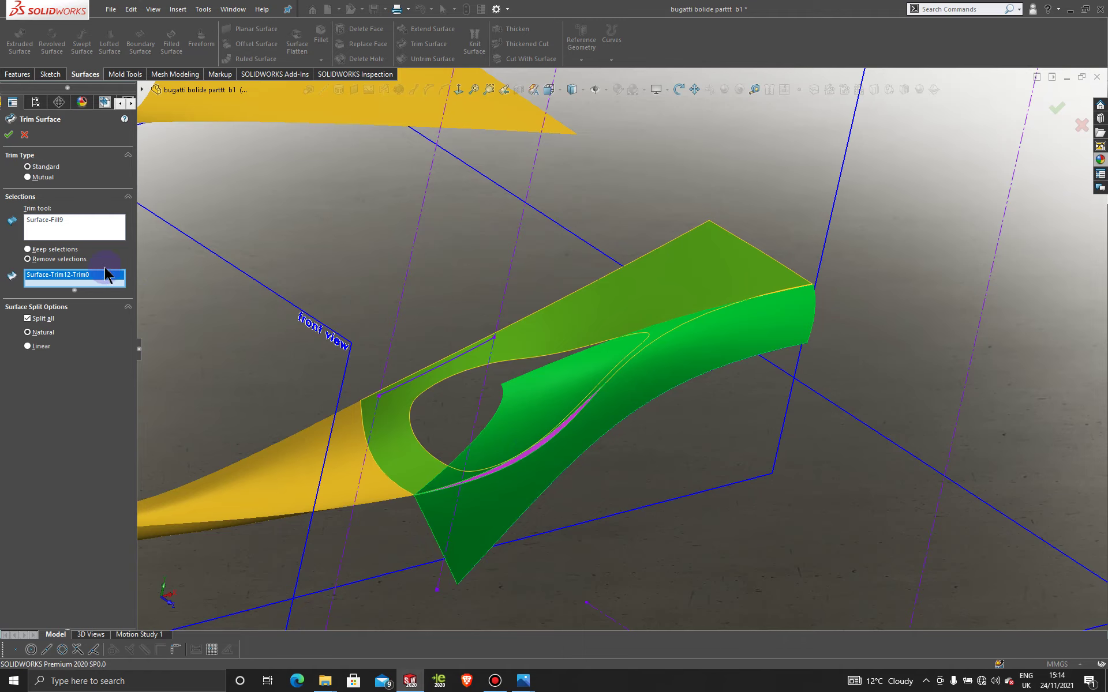
{"action": "left_click", "coordinate": [27, 319]}
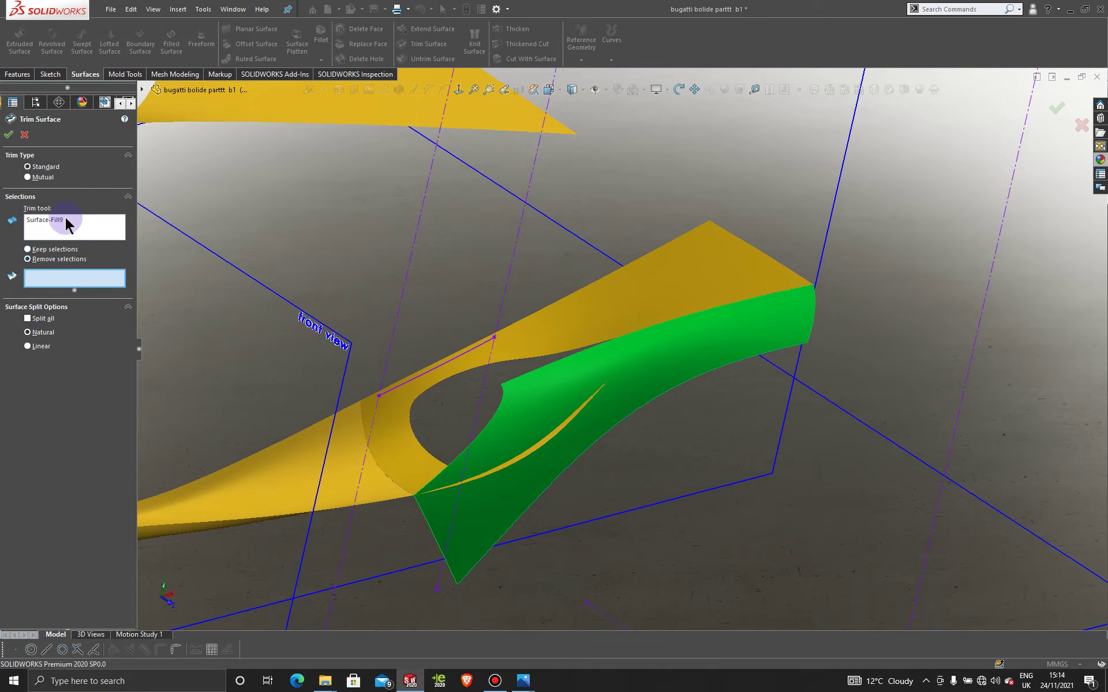
{"action": "left_click", "coordinate": [545, 438]}
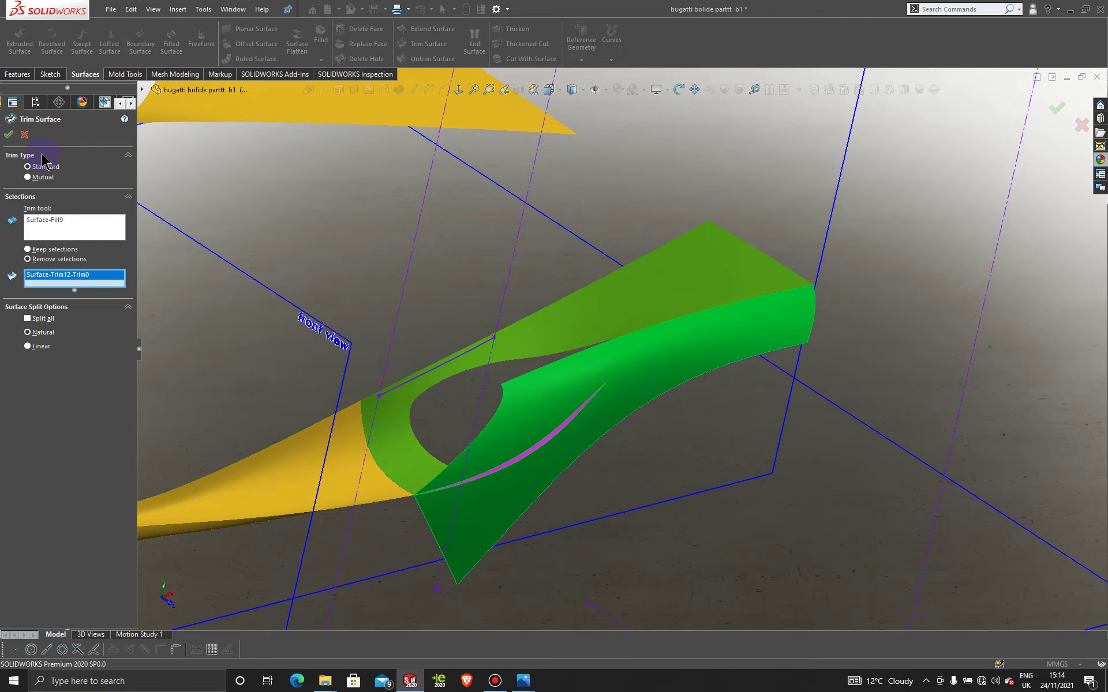
{"action": "left_click", "coordinate": [9, 138]}
Orbit and zoom around the car body to inspect the trimmed surface.
{"action": "middle_click_drag", "start_coordinate": [738, 496], "coordinate": [687, 444]}
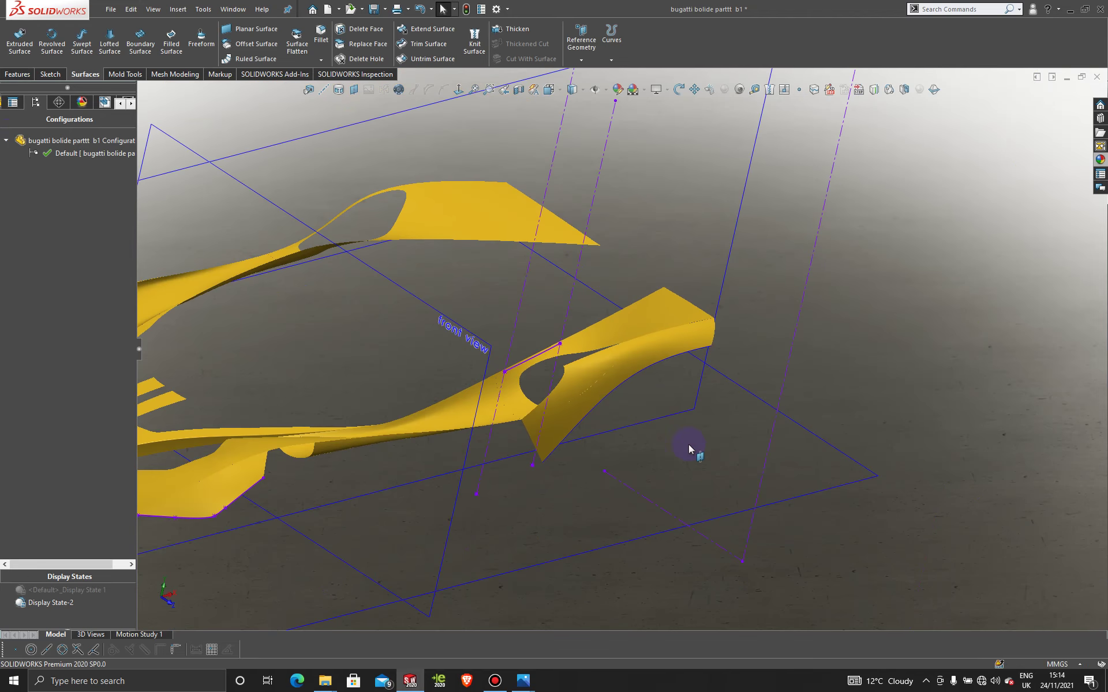
{"action": "middle_click_drag", "start_coordinate": [901, 312], "coordinate": [735, 355]}
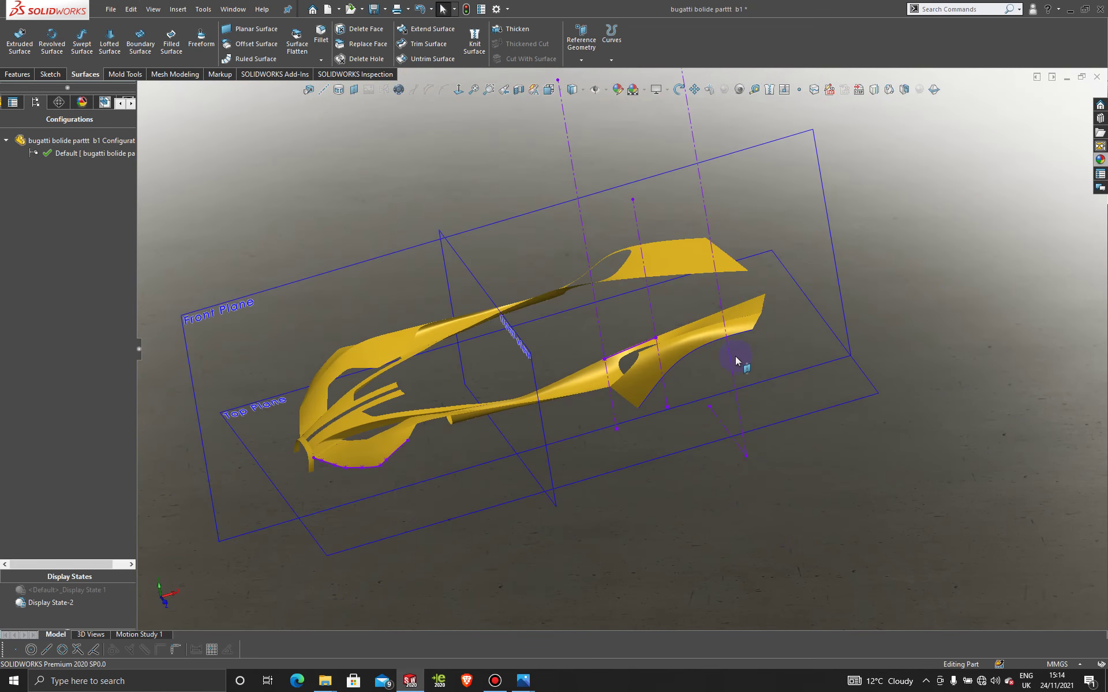
{"action": "scroll", "coordinate": [662, 345], "scroll_direction": "down", "scroll_amount": 3}
{"action": "scroll", "coordinate": [662, 345], "scroll_direction": "down", "scroll_amount": 3}
{"action": "scroll", "coordinate": [672, 408], "scroll_direction": "up", "scroll_amount": 3}
{"action": "middle_click_drag", "start_coordinate": [672, 408], "coordinate": [651, 364]}
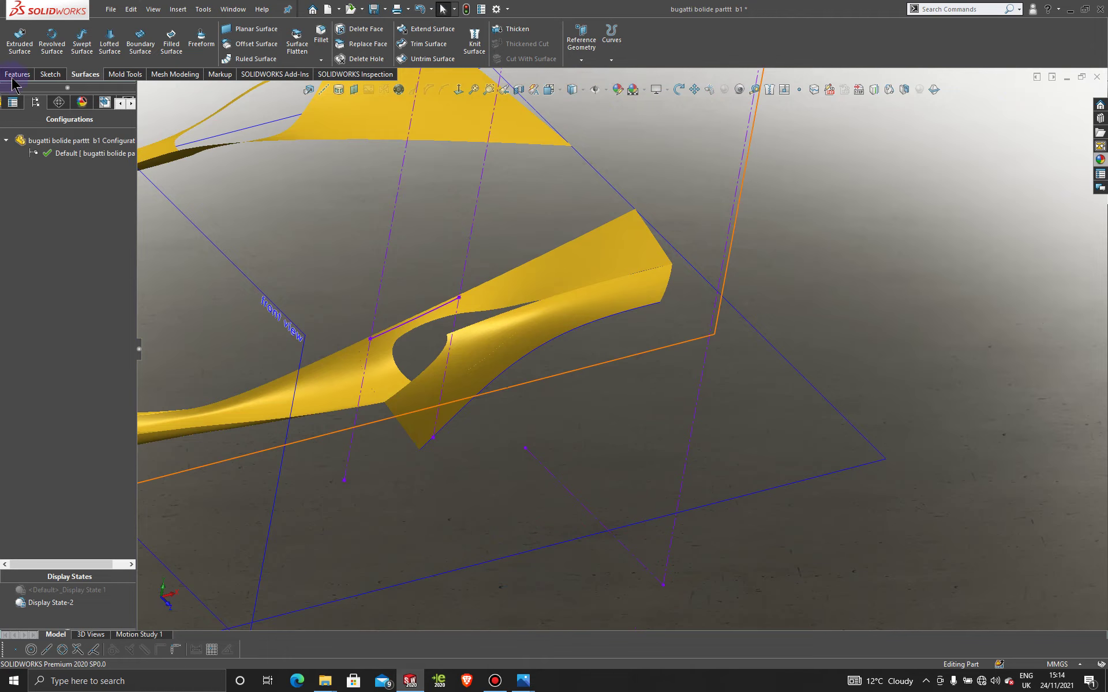
Expand Surface-Fill9 in the feature tree, highlight 3DSketch56, and orbit onto the side intake.
{"action": "left_click", "coordinate": [119, 103]}
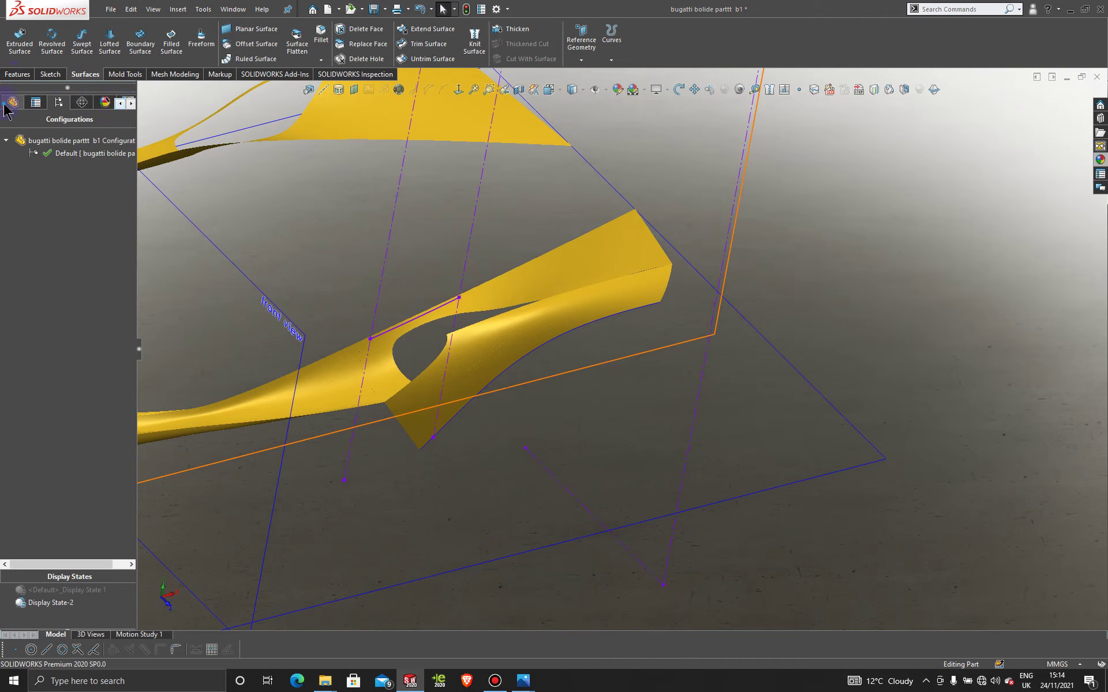
{"action": "left_click", "coordinate": [7, 105]}
{"action": "scroll", "coordinate": [84, 458], "scroll_direction": "down", "scroll_amount": 10}
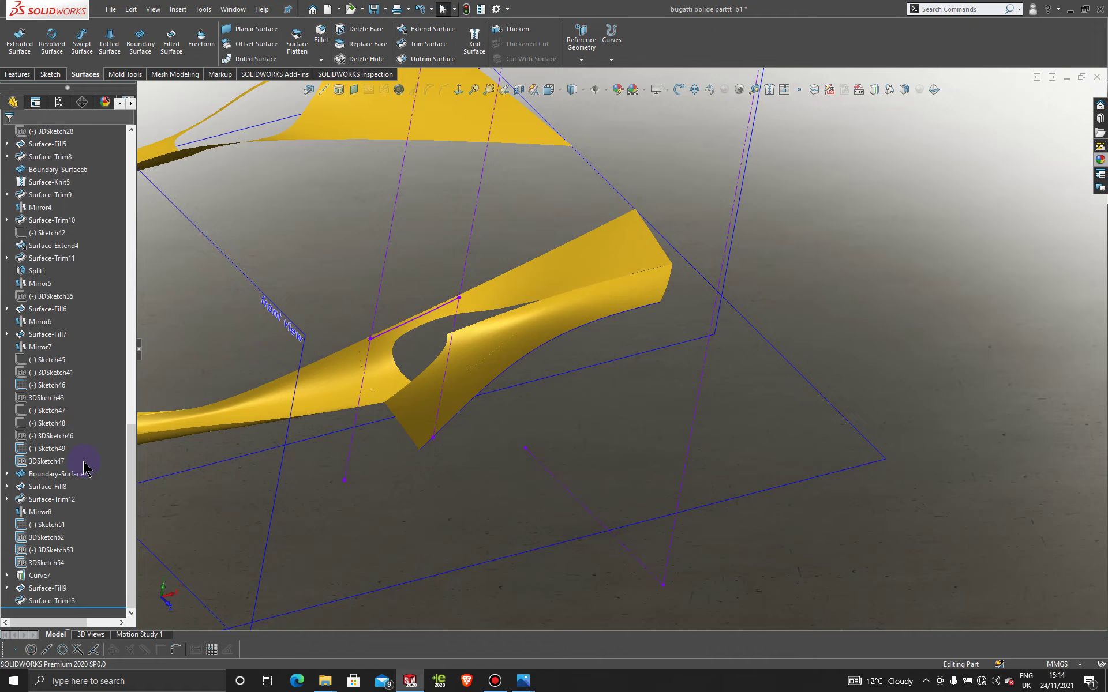
{"action": "left_click", "coordinate": [7, 588]}
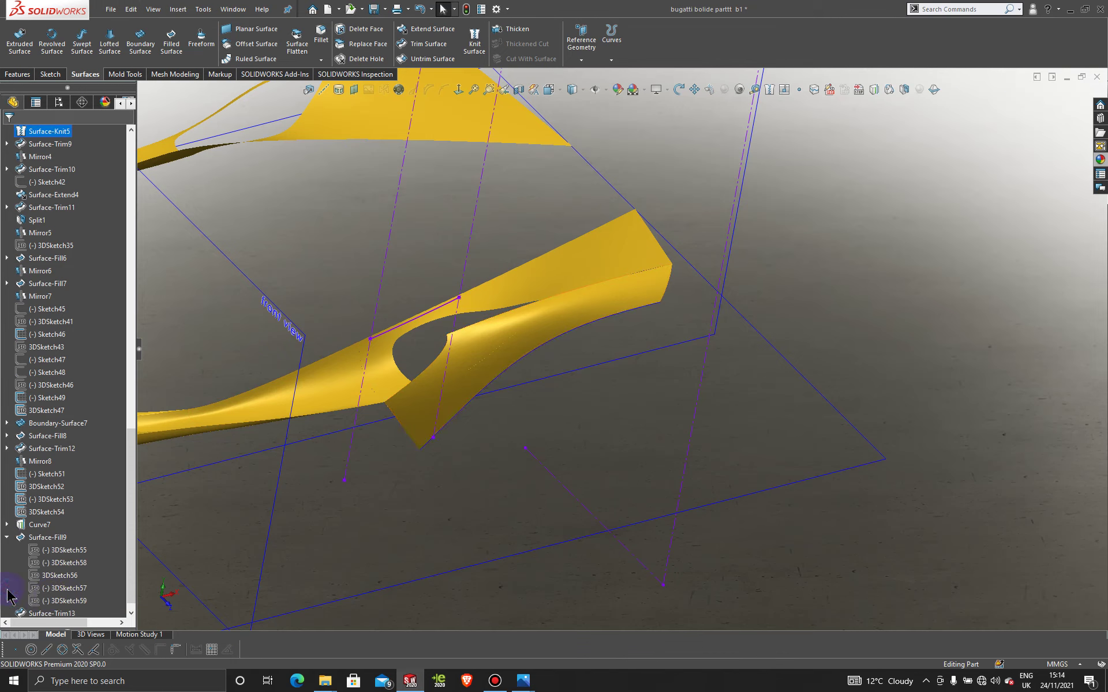
{"action": "left_click", "coordinate": [58, 576]}
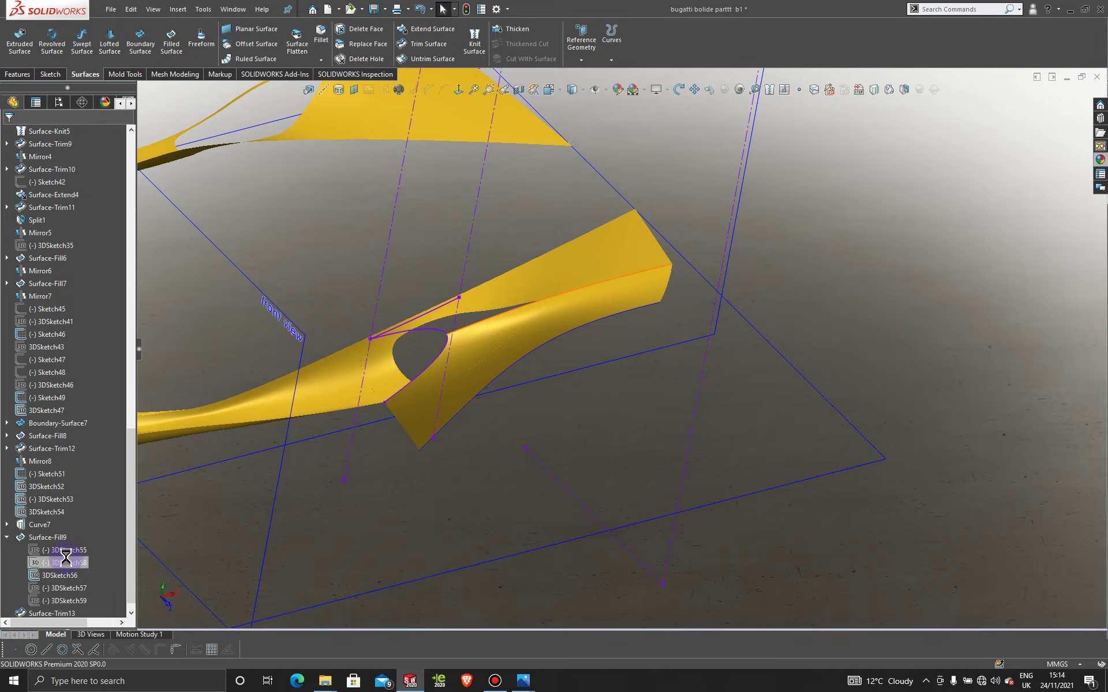
{"action": "left_click", "coordinate": [798, 267]}
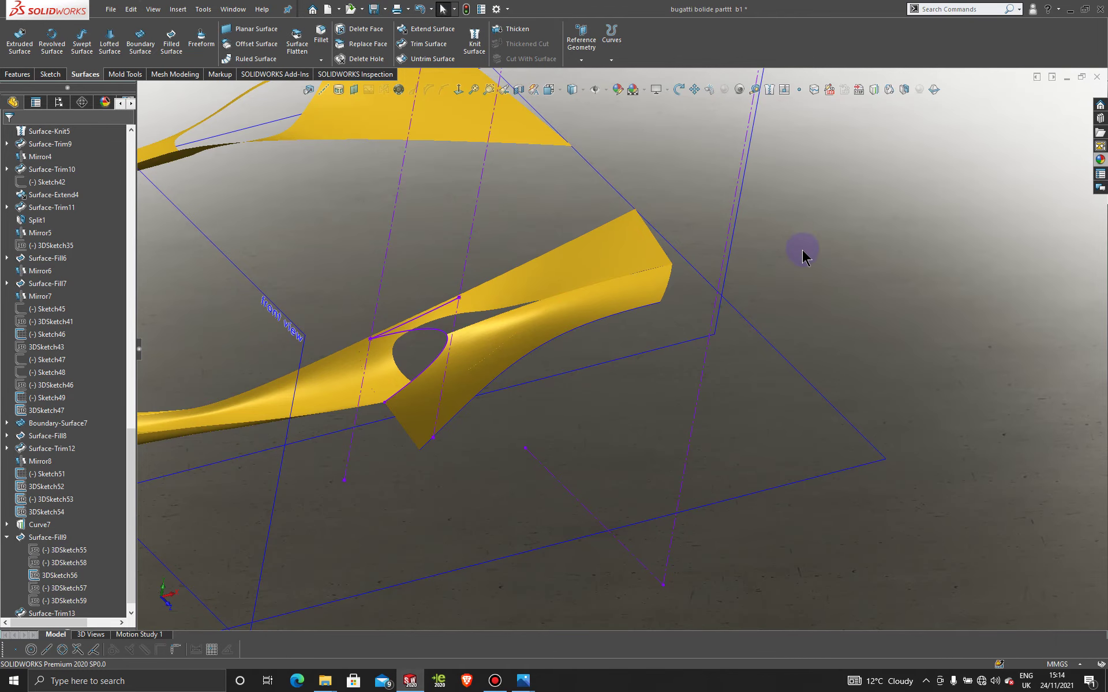
{"action": "middle_click_drag", "start_coordinate": [802, 250], "coordinate": [486, 412]}
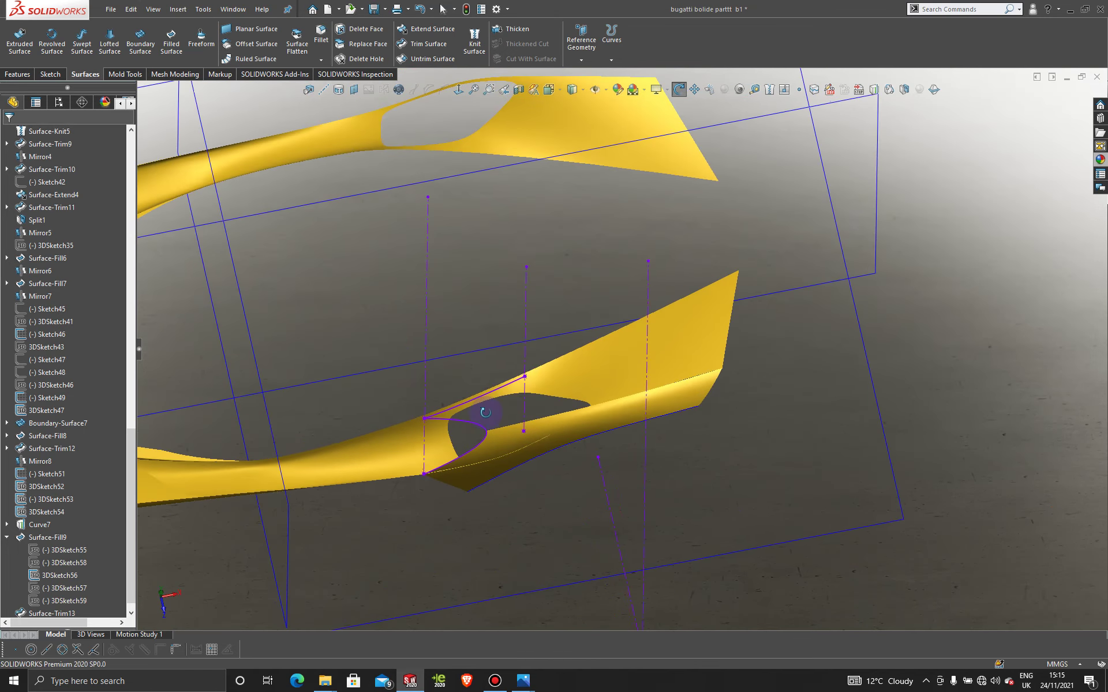
{"action": "scroll", "coordinate": [588, 365], "scroll_direction": "down", "scroll_amount": 3}
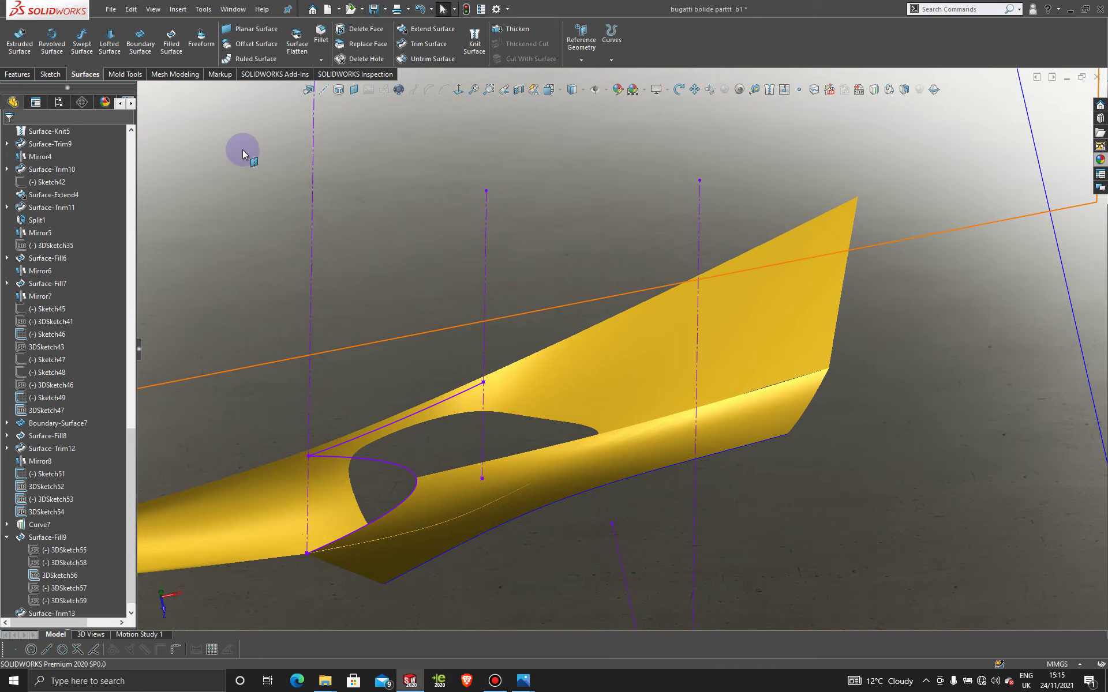
{"action": "left_click", "coordinate": [49, 75]}
Create a new 3D sketch with a spline from the sketch line's end to the surface edge.
{"action": "left_click", "coordinate": [16, 59]}
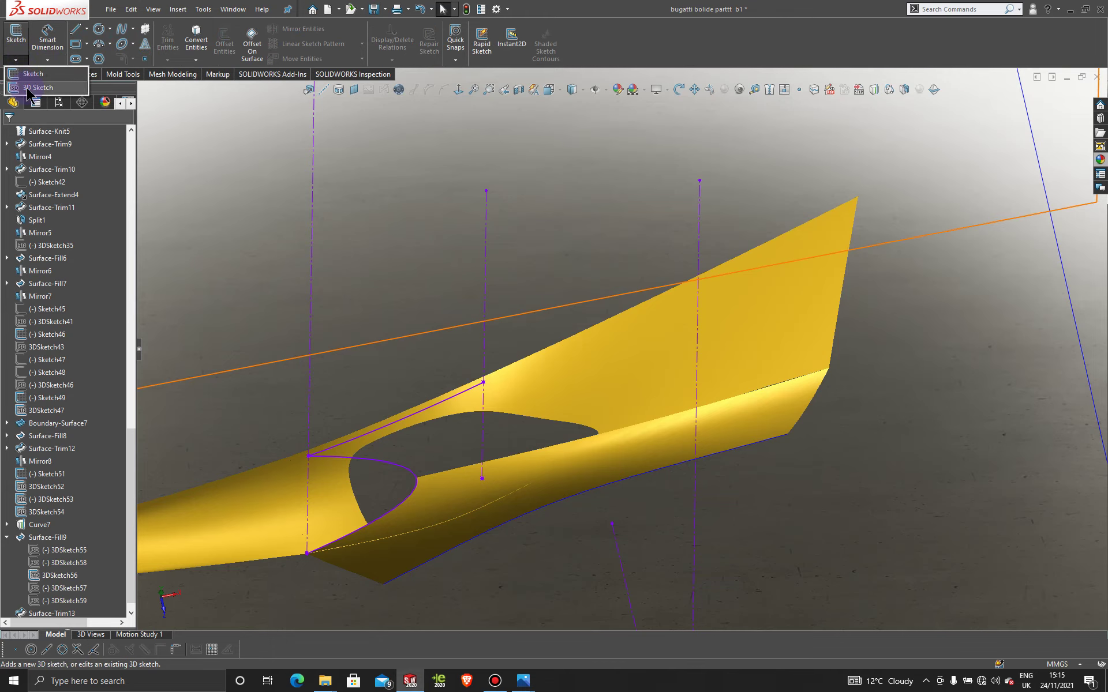
{"action": "left_click", "coordinate": [27, 88]}
{"action": "left_click", "coordinate": [121, 29]}
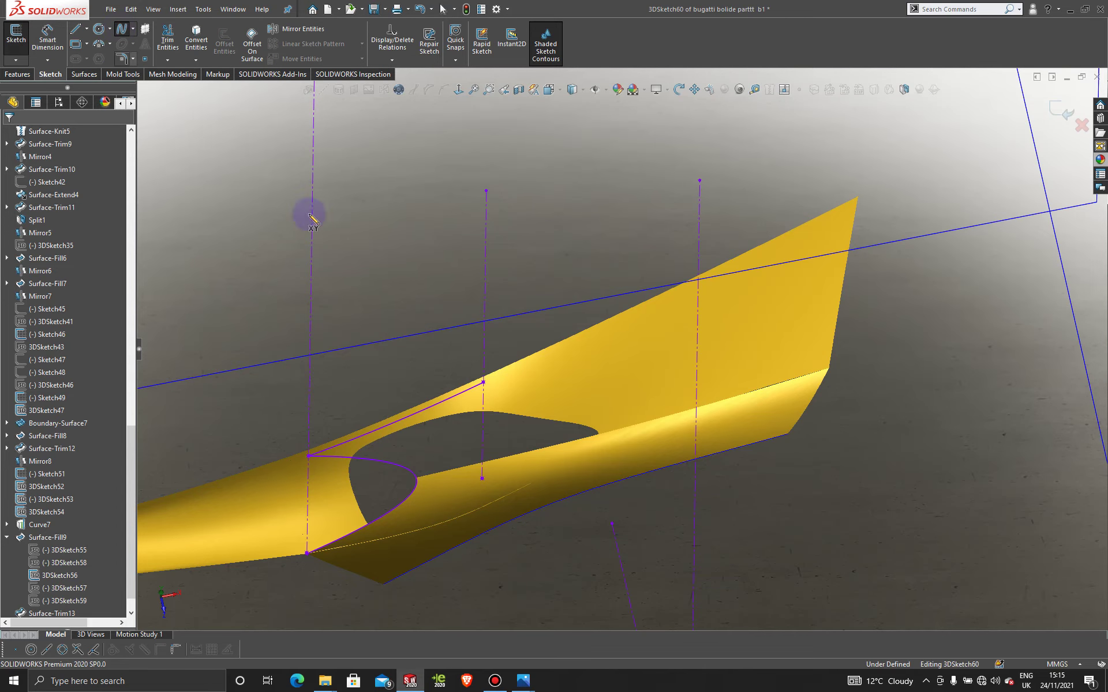
{"action": "left_click", "coordinate": [483, 382]}
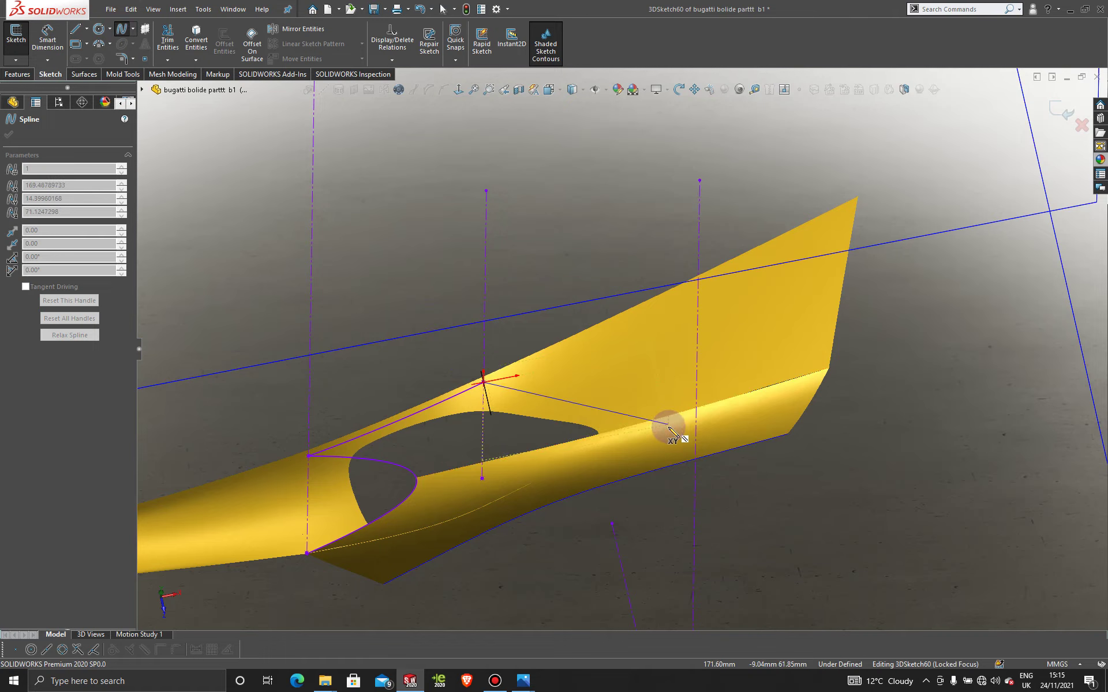
{"action": "scroll", "coordinate": [753, 401], "scroll_direction": "down", "scroll_amount": 5}
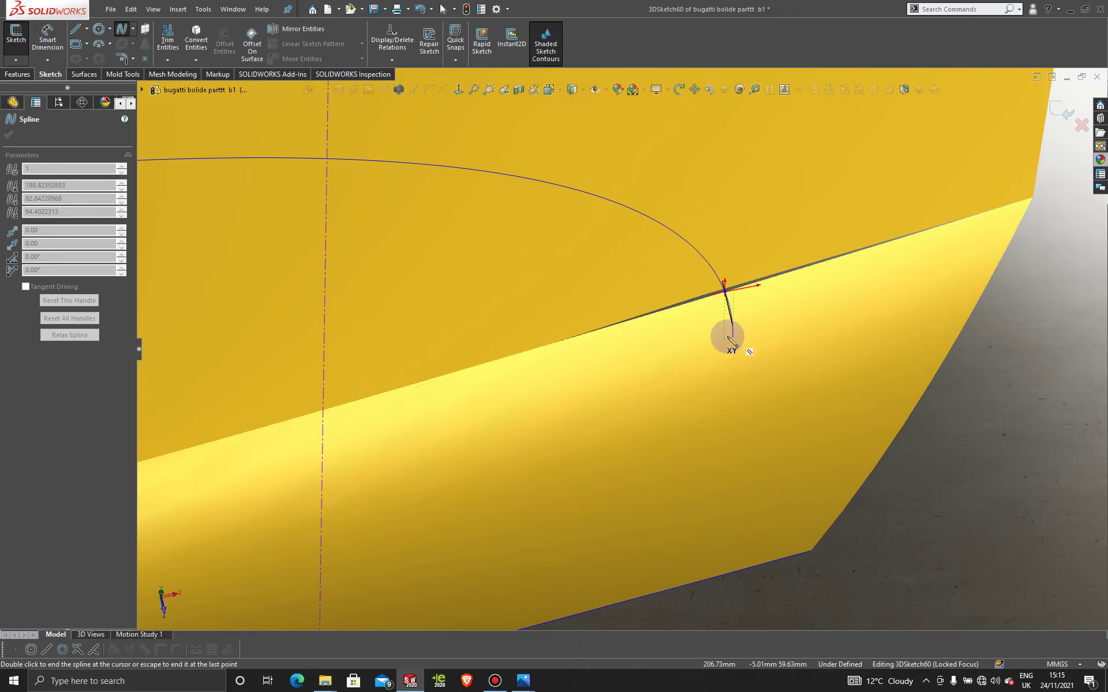
{"action": "double_click", "coordinate": [725, 337]}
{"action": "scroll", "coordinate": [721, 316], "scroll_direction": "up", "scroll_amount": 5}
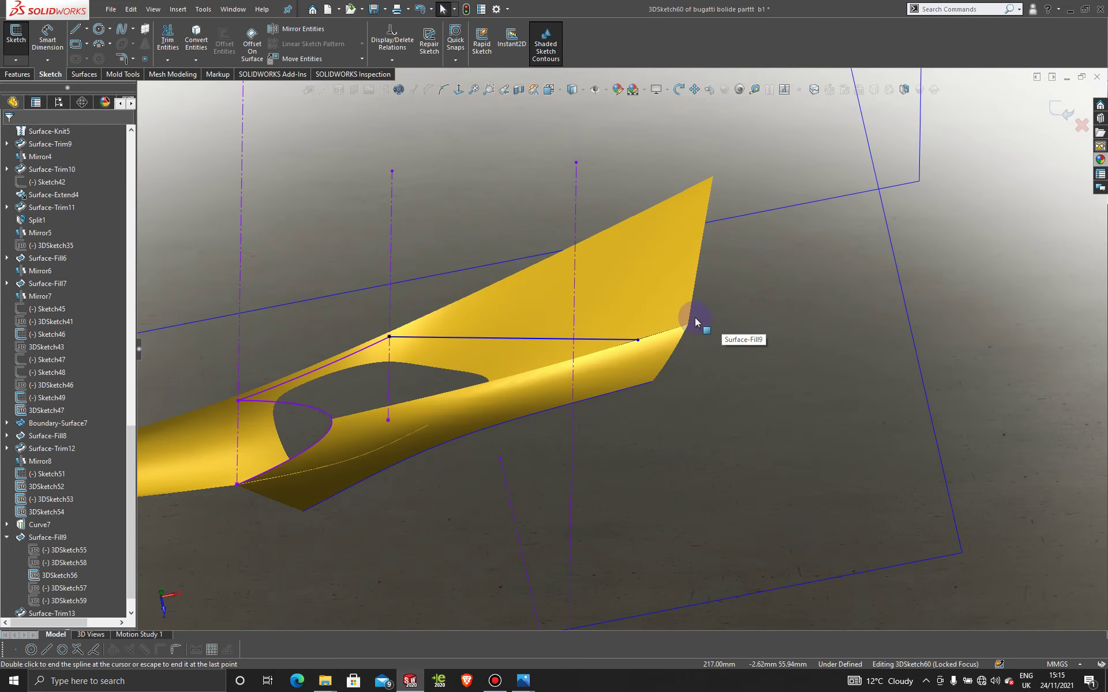
{"action": "mouse_move", "coordinate": [462, 450]}
{"action": "middle_mouse_down"}
{"action": "mouse_move", "coordinate": [470, 408]}
{"action": "mouse_move", "coordinate": [453, 326]}
{"action": "mouse_move", "coordinate": [477, 361]}
{"action": "mouse_move", "coordinate": [455, 304]}
{"action": "mouse_move", "coordinate": [463, 267]}
{"action": "mouse_move", "coordinate": [457, 512]}
{"action": "mouse_move", "coordinate": [469, 500]}
{"action": "mouse_move", "coordinate": [462, 488]}
{"action": "middle_mouse_up"}
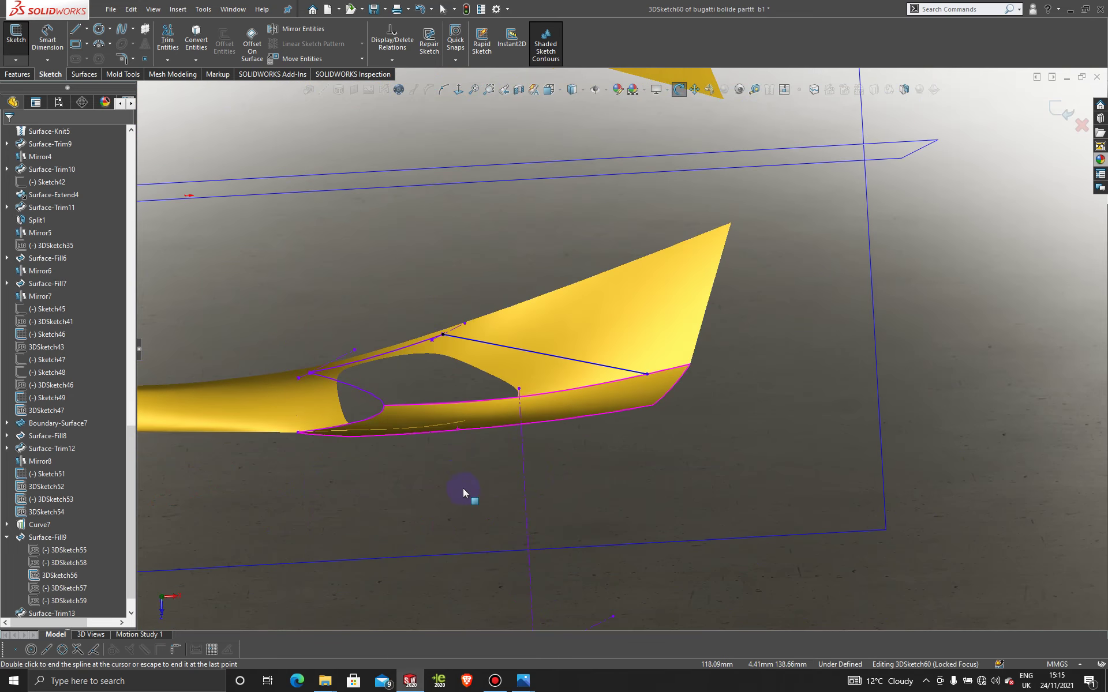
View normal to the Top Plane, move the spline's end left, and activate Default Display State.
{"action": "left_click", "coordinate": [662, 487]}
{"action": "left_click", "coordinate": [459, 91]}
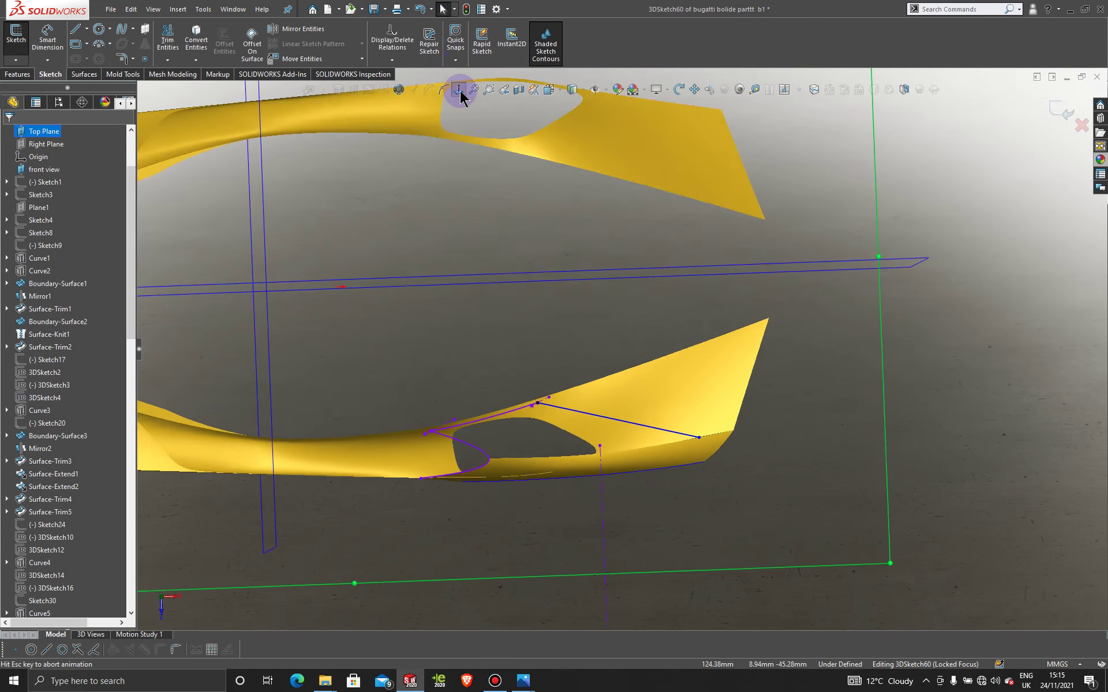
{"action": "scroll", "coordinate": [756, 447], "scroll_direction": "down", "scroll_amount": 5}
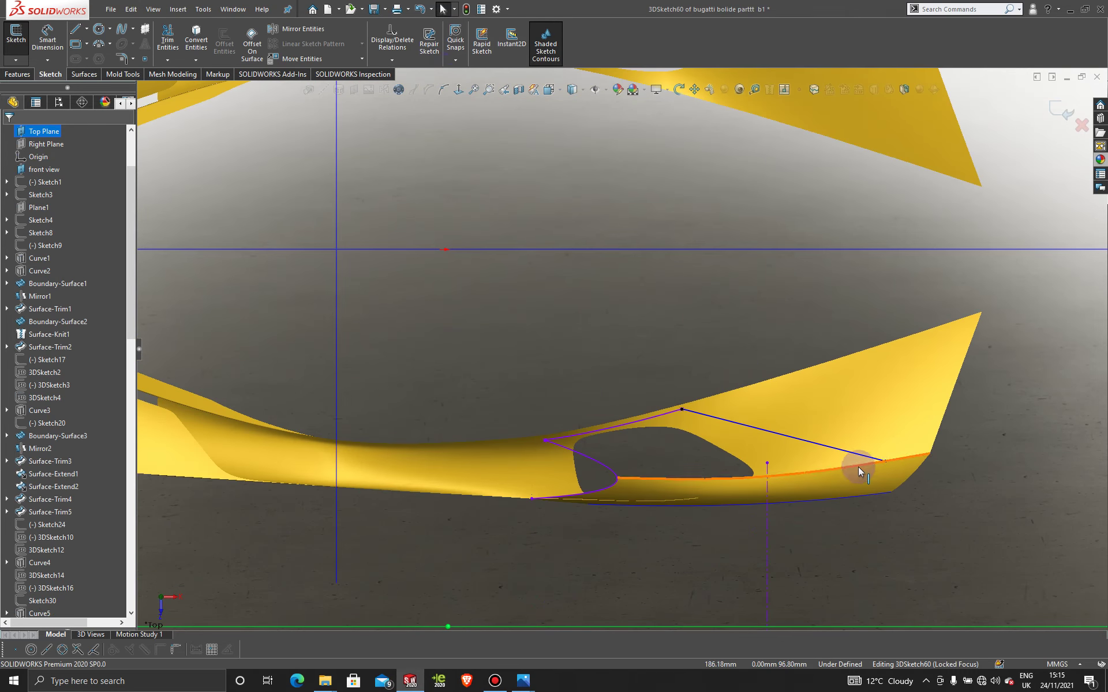
{"action": "scroll", "coordinate": [859, 461], "scroll_direction": "down", "scroll_amount": 3}
{"action": "left_click_drag", "start_coordinate": [870, 446], "coordinate": [735, 462]}
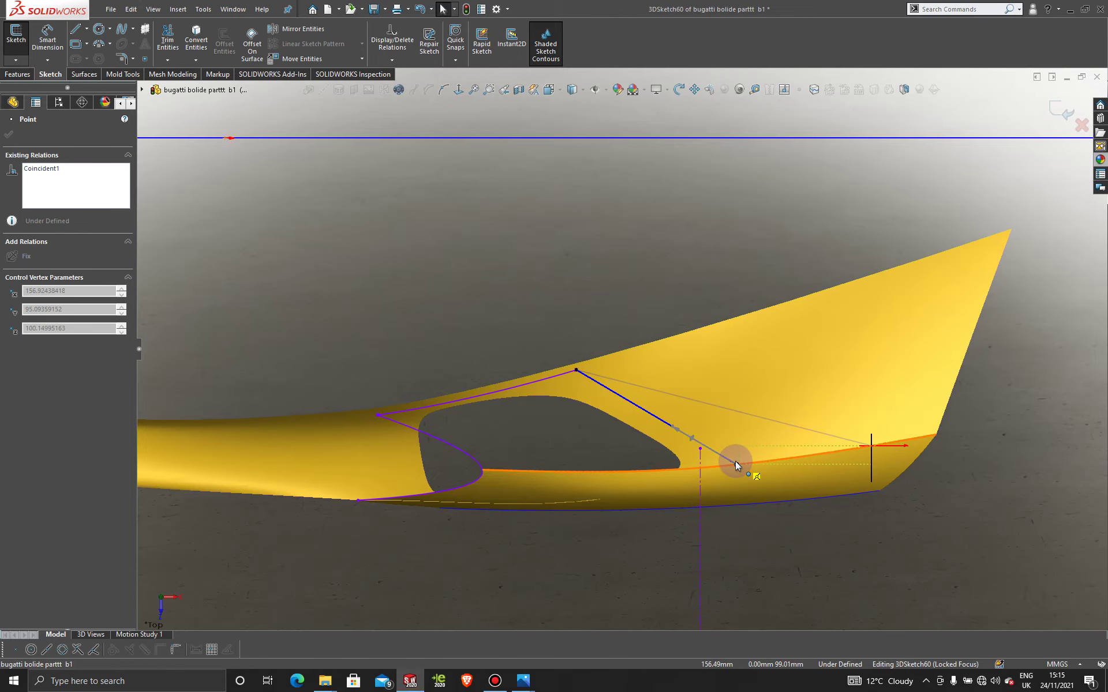
{"action": "left_click", "coordinate": [58, 103]}
{"action": "double_click", "coordinate": [64, 589]}
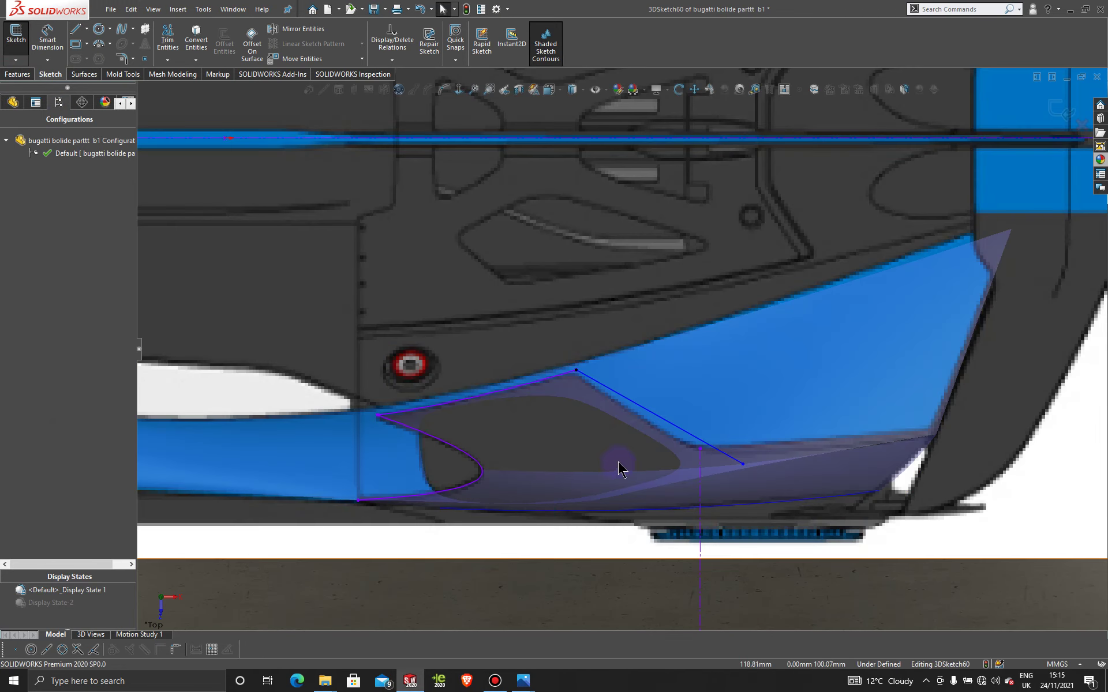
Bend the 3DSketch60 spline downward along the intake's rear edge, exit the sketch, and select Display State-2.
{"action": "scroll", "coordinate": [618, 463], "scroll_direction": "down", "scroll_amount": 3}
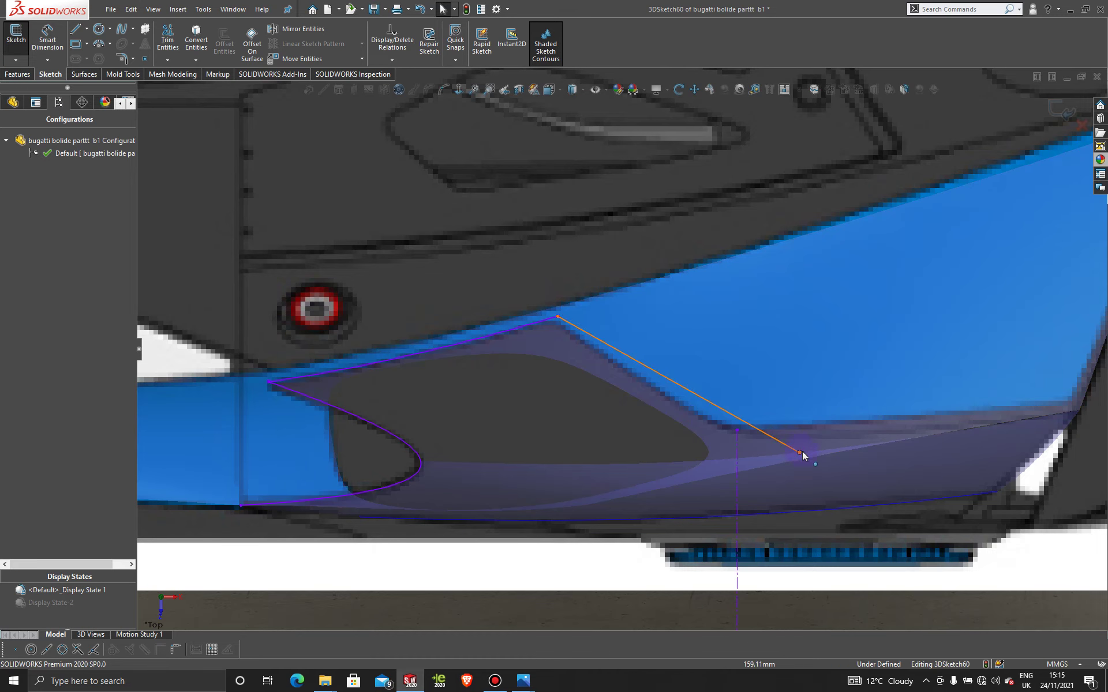
{"action": "left_click", "coordinate": [703, 398]}
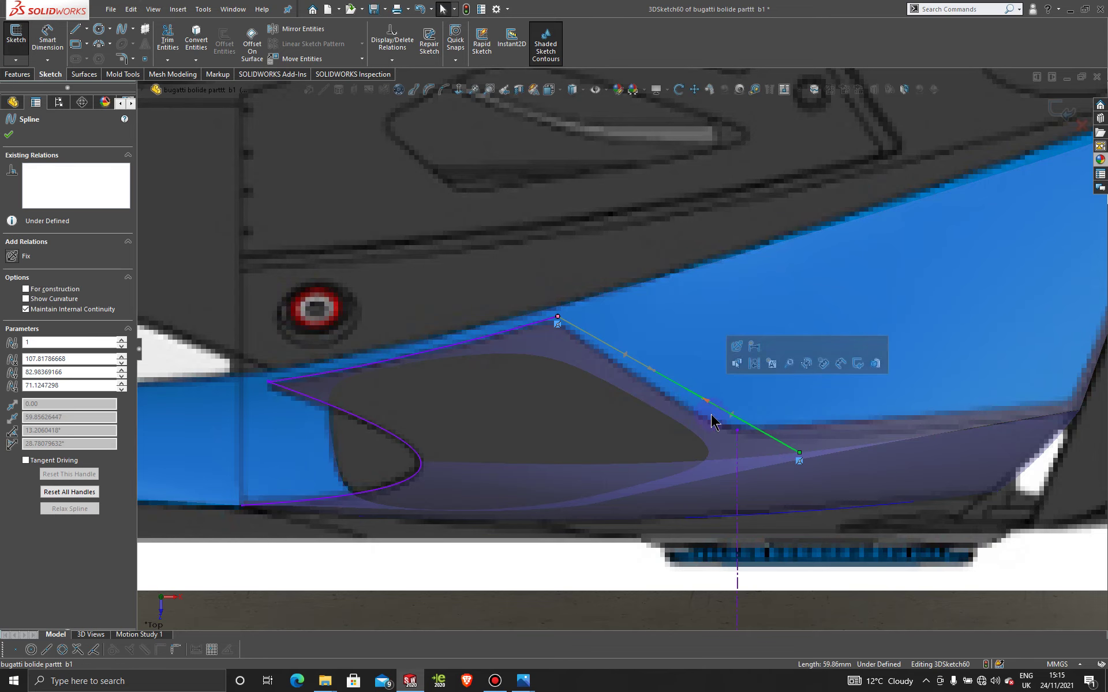
{"action": "left_click_drag", "start_coordinate": [702, 398], "coordinate": [714, 433]}
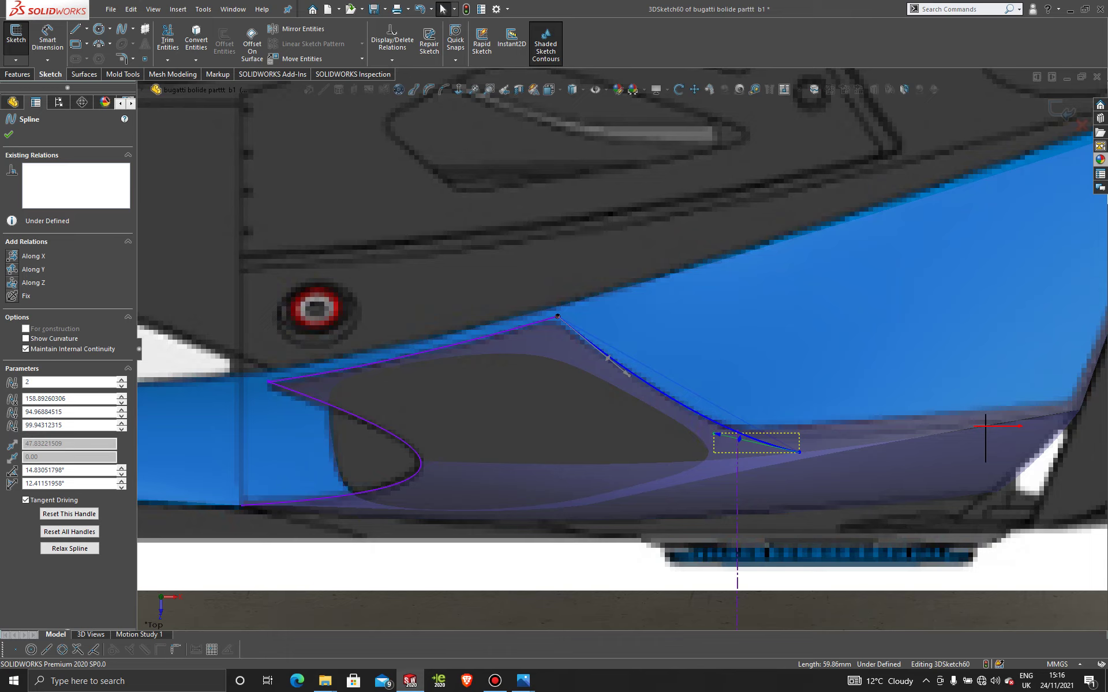
{"action": "left_click", "coordinate": [10, 136]}
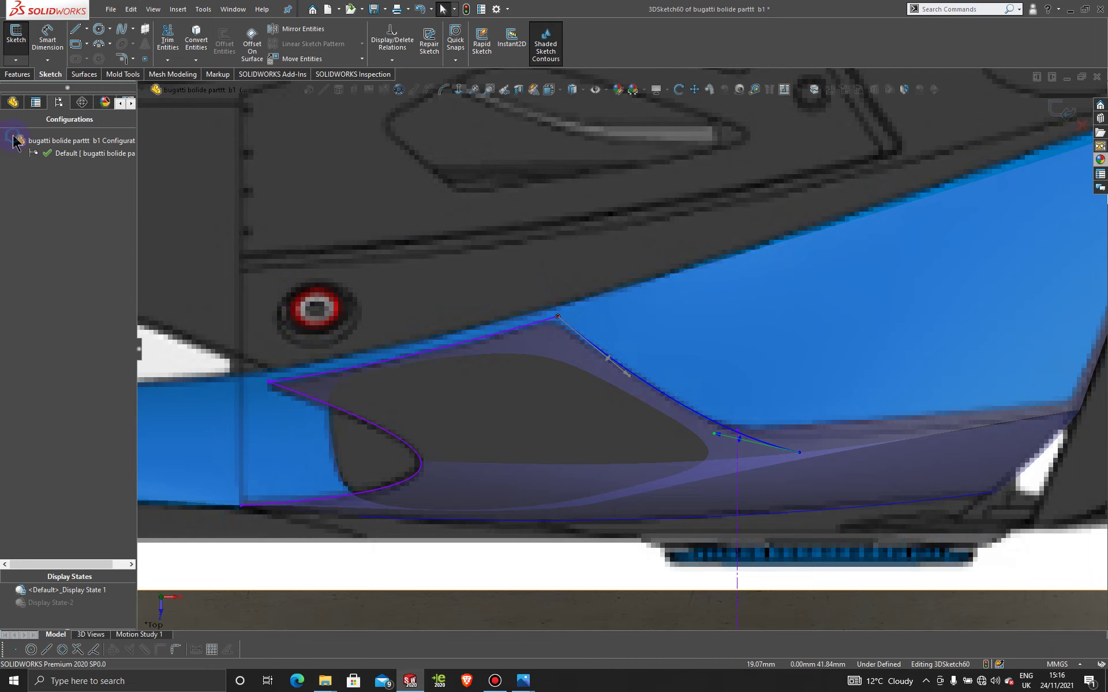
{"action": "left_click", "coordinate": [1061, 111]}
{"action": "left_click", "coordinate": [50, 603]}
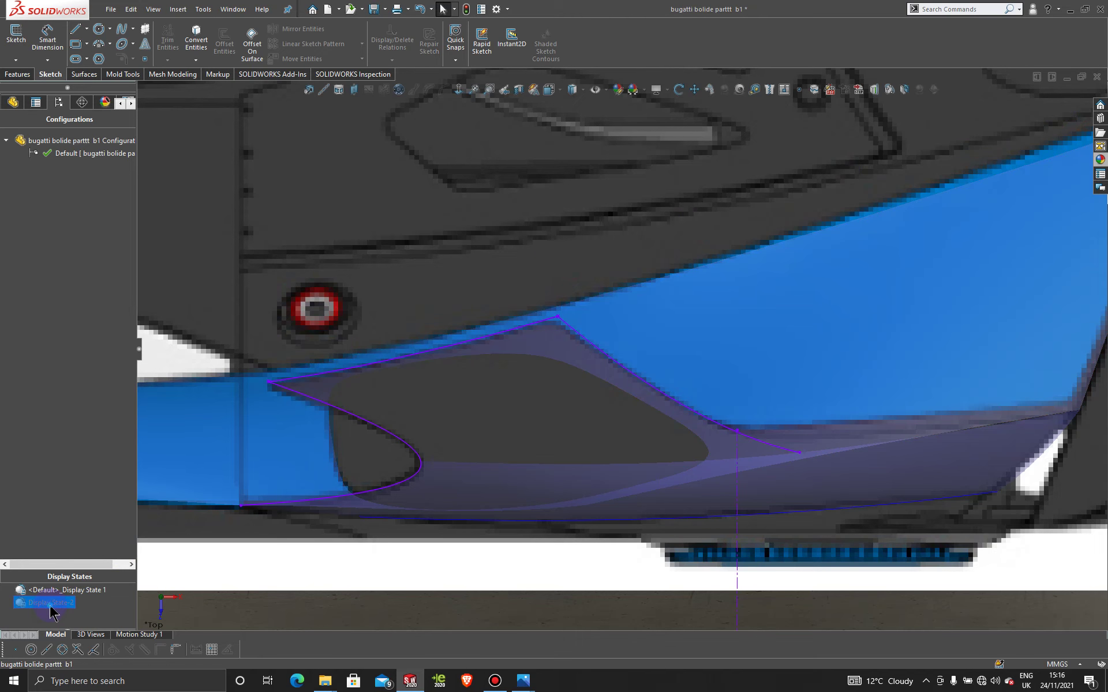
Activate Display State-2, face the front view, and reopen 3DSketch60 for editing.
{"action": "double_click", "coordinate": [50, 603]}
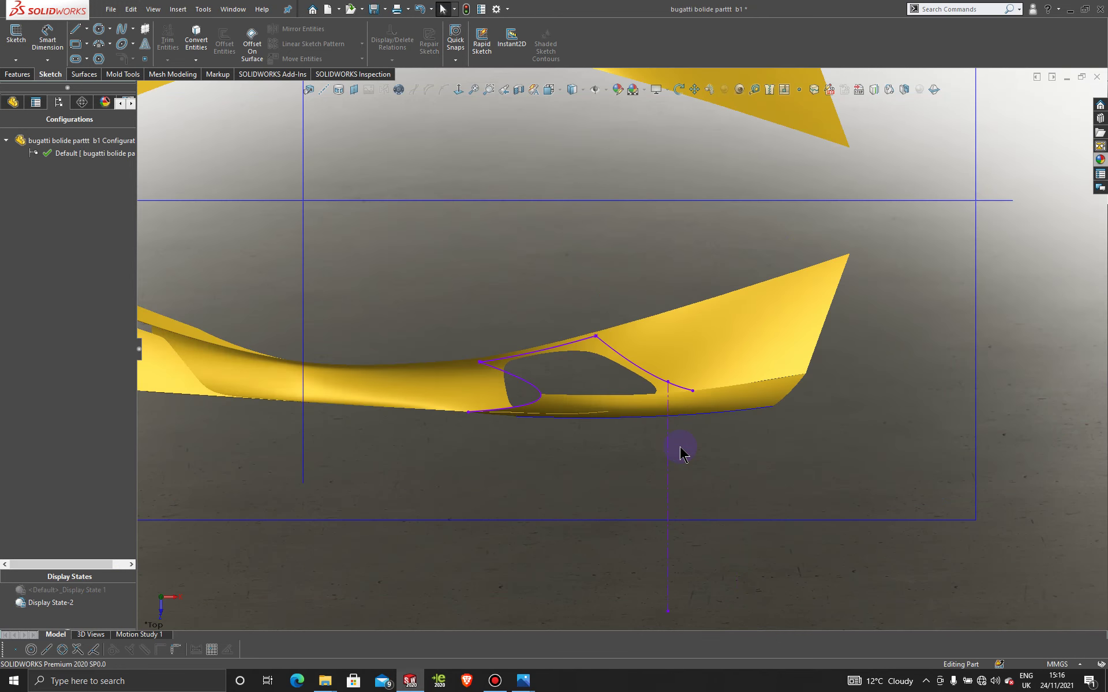
{"action": "scroll", "coordinate": [669, 444], "scroll_direction": "up", "scroll_amount": 3}
{"action": "middle_click_drag", "start_coordinate": [660, 435], "coordinate": [538, 250]}
{"action": "left_click", "coordinate": [725, 359]}
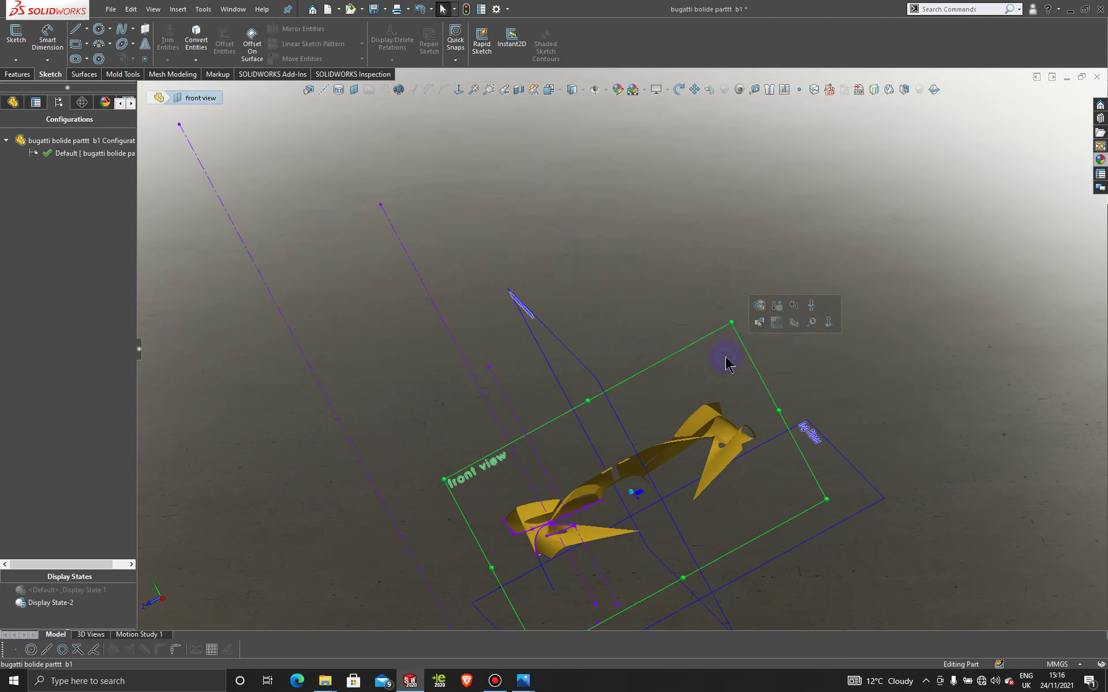
{"action": "left_click", "coordinate": [458, 90]}
{"action": "scroll", "coordinate": [526, 526], "scroll_direction": "down", "scroll_amount": 10}
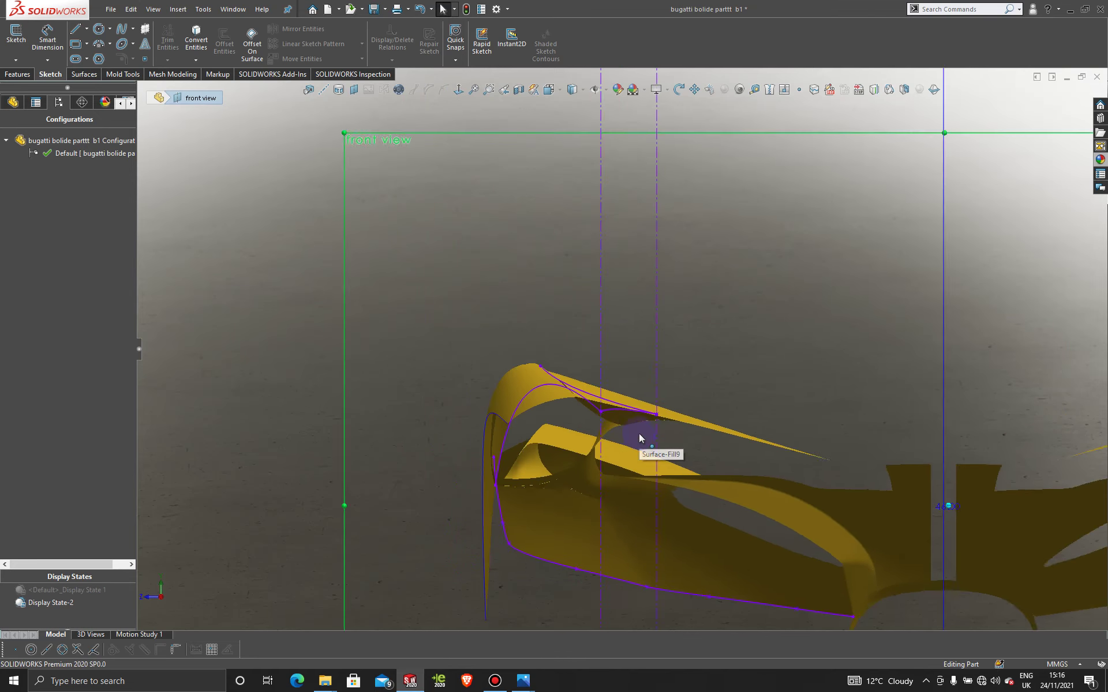
{"action": "double_click", "coordinate": [587, 383]}
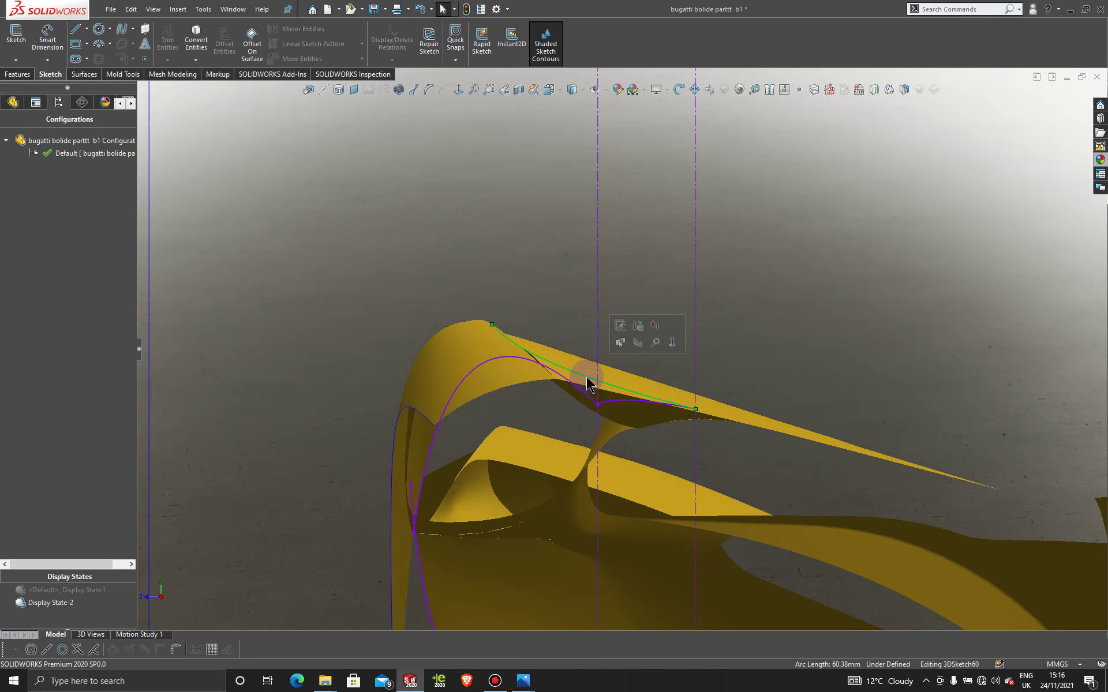
{"action": "scroll", "coordinate": [586, 383], "scroll_direction": "down", "scroll_amount": 3}
{"action": "left_click", "coordinate": [866, 260]}
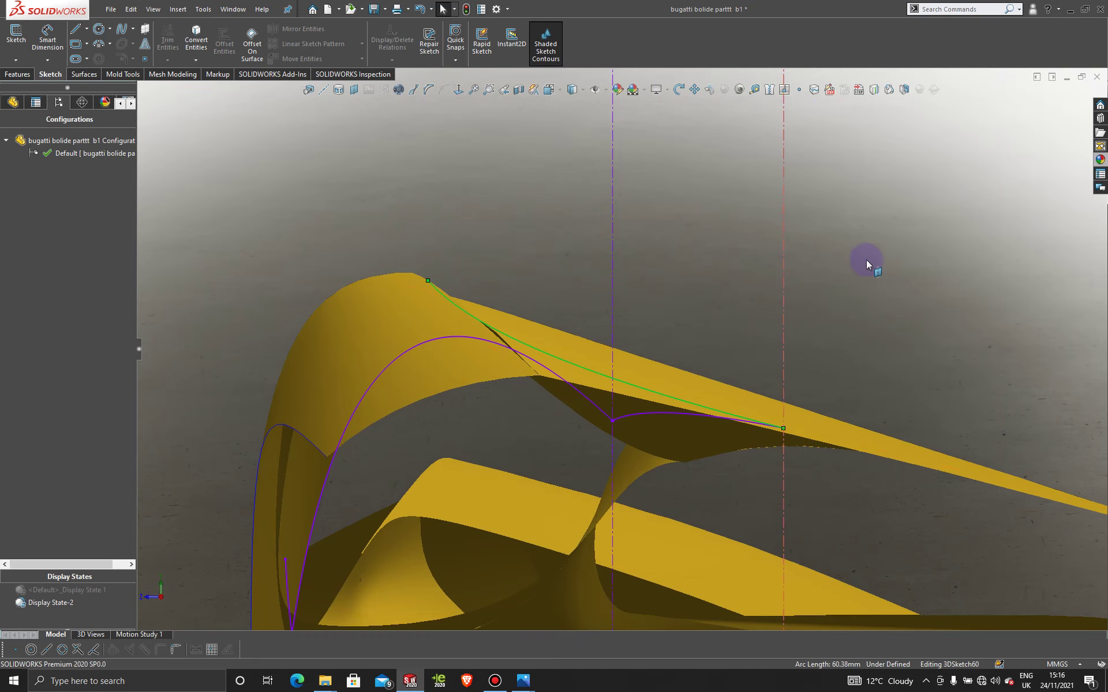
{"action": "left_click", "coordinate": [577, 364]}
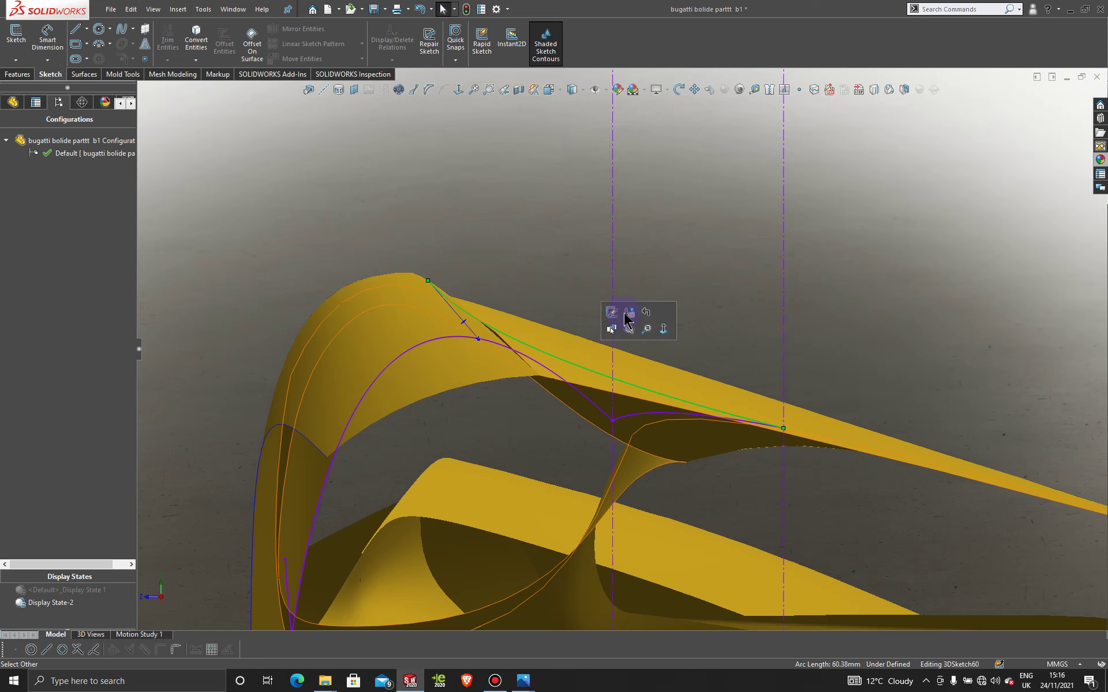
{"action": "left_click", "coordinate": [613, 312]}
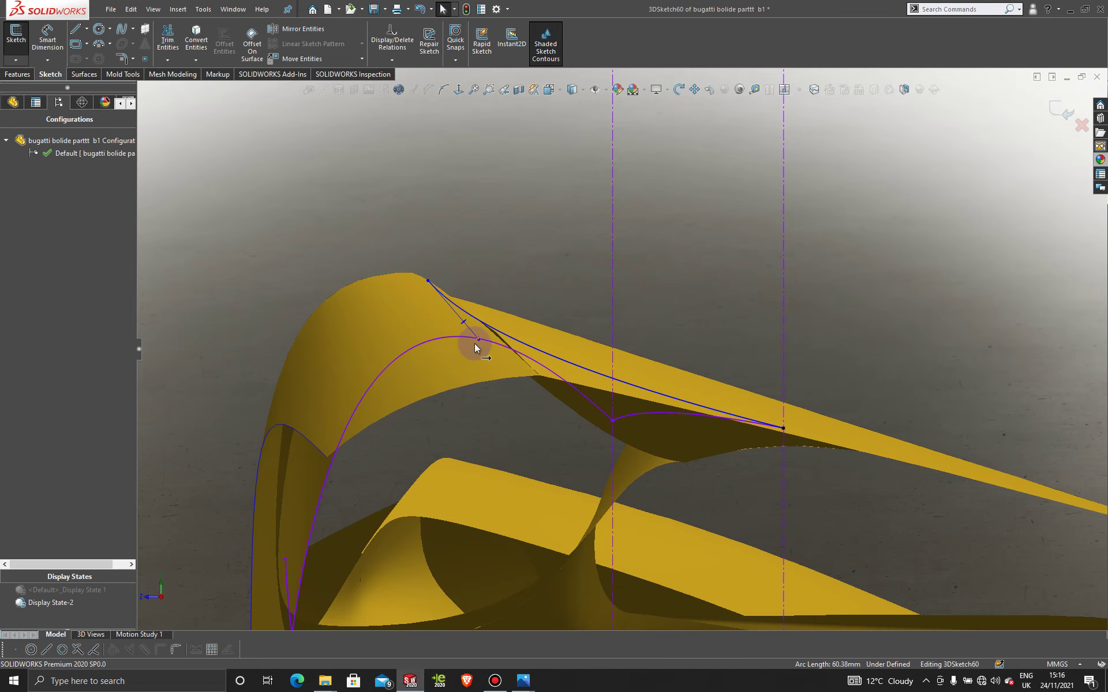
Reshape the spline's tangent handles to about 21.21°/31.97° and exit the sketch.
{"action": "left_click_drag", "start_coordinate": [478, 344], "coordinate": [510, 302]}
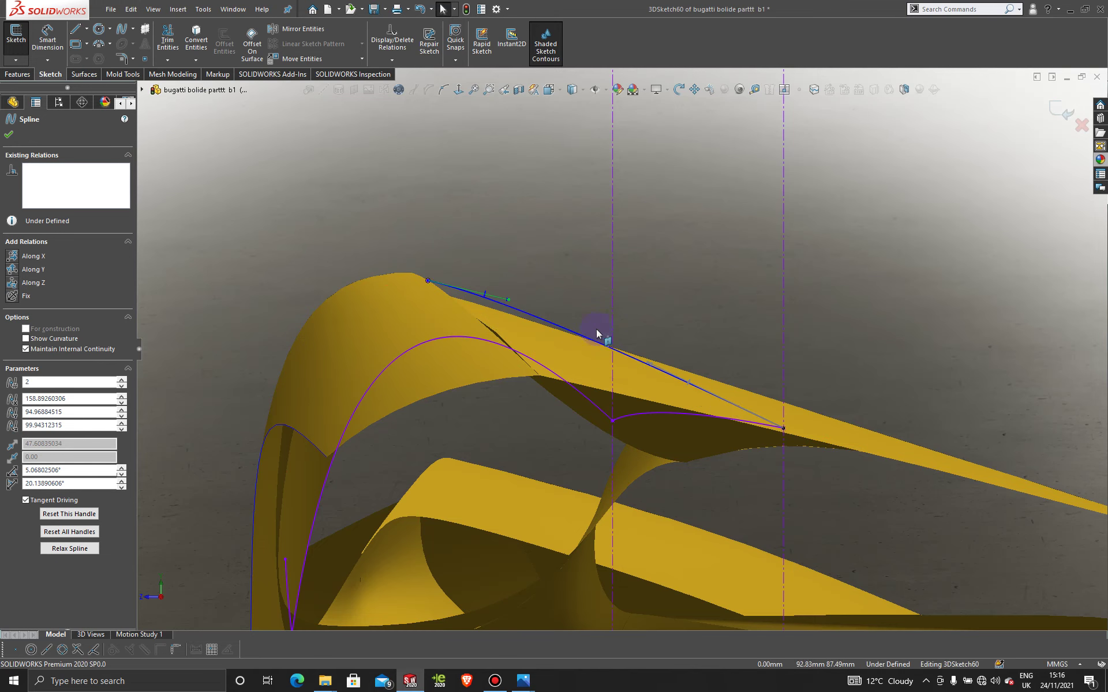
{"action": "left_click_drag", "start_coordinate": [650, 366], "coordinate": [656, 355]}
{"action": "mouse_move", "coordinate": [671, 370]}
{"action": "middle_mouse_down"}
{"action": "mouse_move", "coordinate": [655, 378]}
{"action": "mouse_move", "coordinate": [648, 366]}
{"action": "mouse_move", "coordinate": [665, 389]}
{"action": "mouse_move", "coordinate": [638, 396]}
{"action": "mouse_move", "coordinate": [677, 412]}
{"action": "mouse_move", "coordinate": [576, 310]}
{"action": "mouse_move", "coordinate": [625, 302]}
{"action": "mouse_move", "coordinate": [648, 470]}
{"action": "mouse_move", "coordinate": [618, 448]}
{"action": "mouse_move", "coordinate": [637, 448]}
{"action": "middle_mouse_up"}
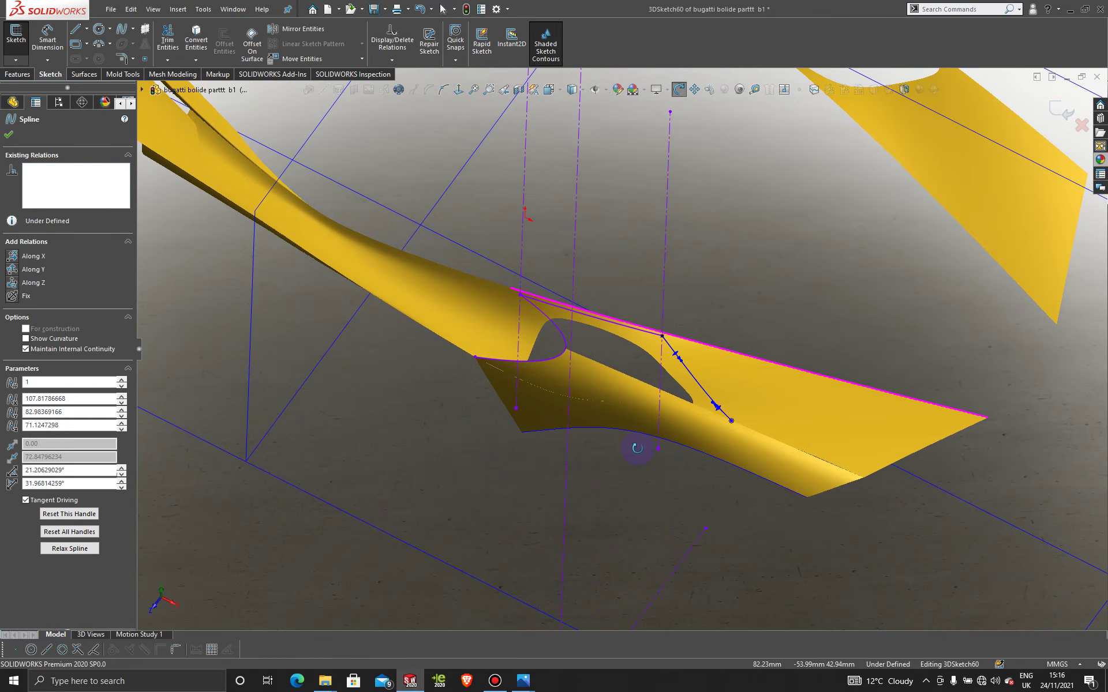
{"action": "left_click", "coordinate": [1050, 106]}
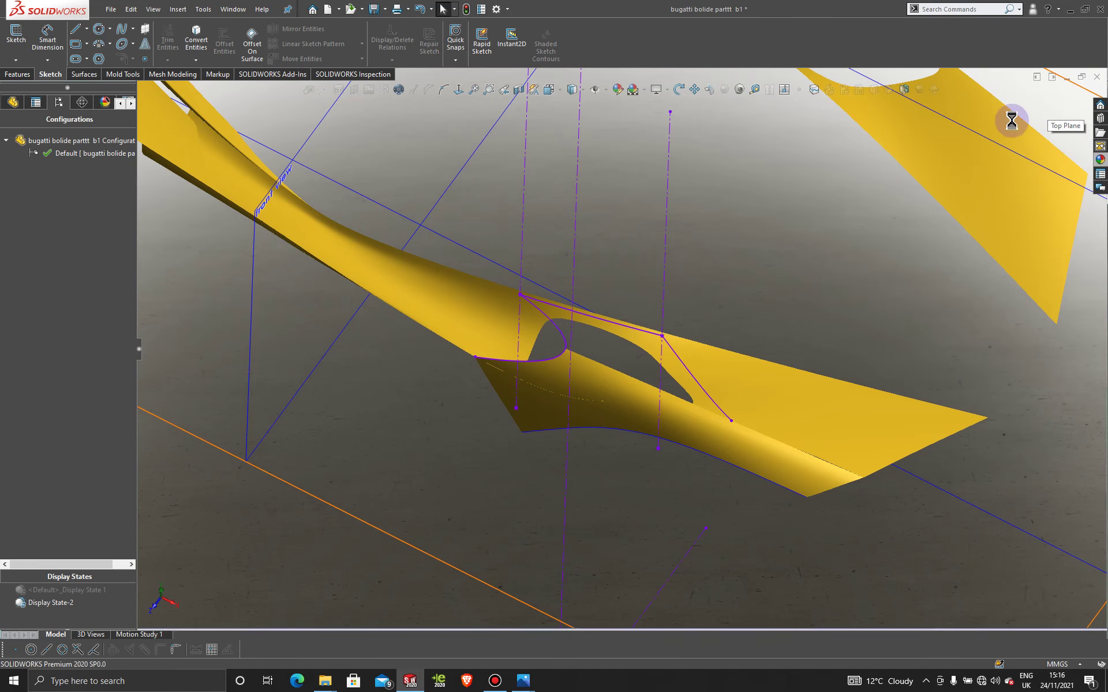
{"action": "scroll", "coordinate": [587, 292], "scroll_direction": "down", "scroll_amount": 3}
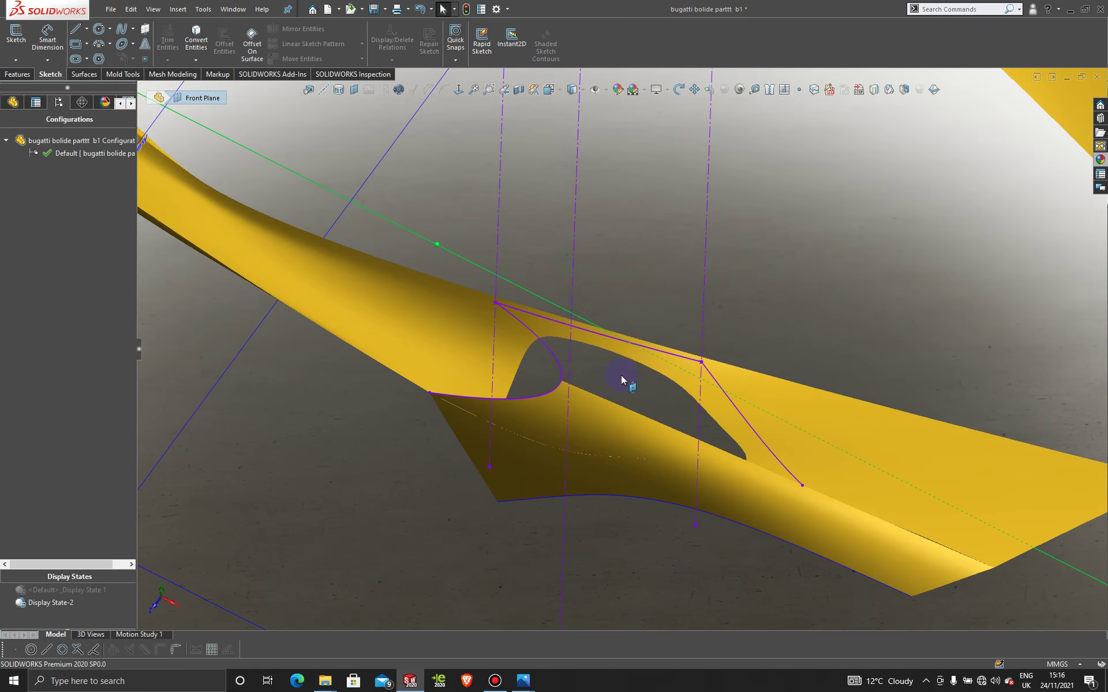
{"action": "scroll", "coordinate": [777, 484], "scroll_direction": "down", "scroll_amount": 3}
{"action": "left_click", "coordinate": [778, 483]}
{"action": "left_click", "coordinate": [256, 196]}
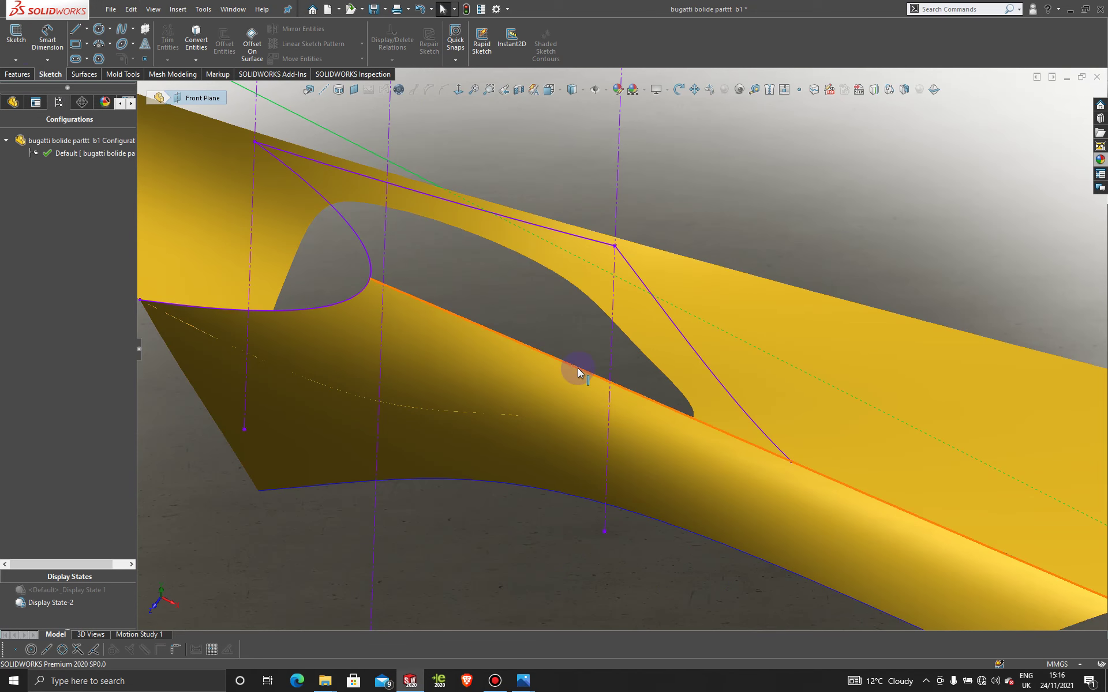
{"action": "left_click", "coordinate": [84, 73]}
{"action": "left_click", "coordinate": [172, 40]}
{"action": "left_click", "coordinate": [383, 202]}
{"action": "left_click", "coordinate": [596, 242]}
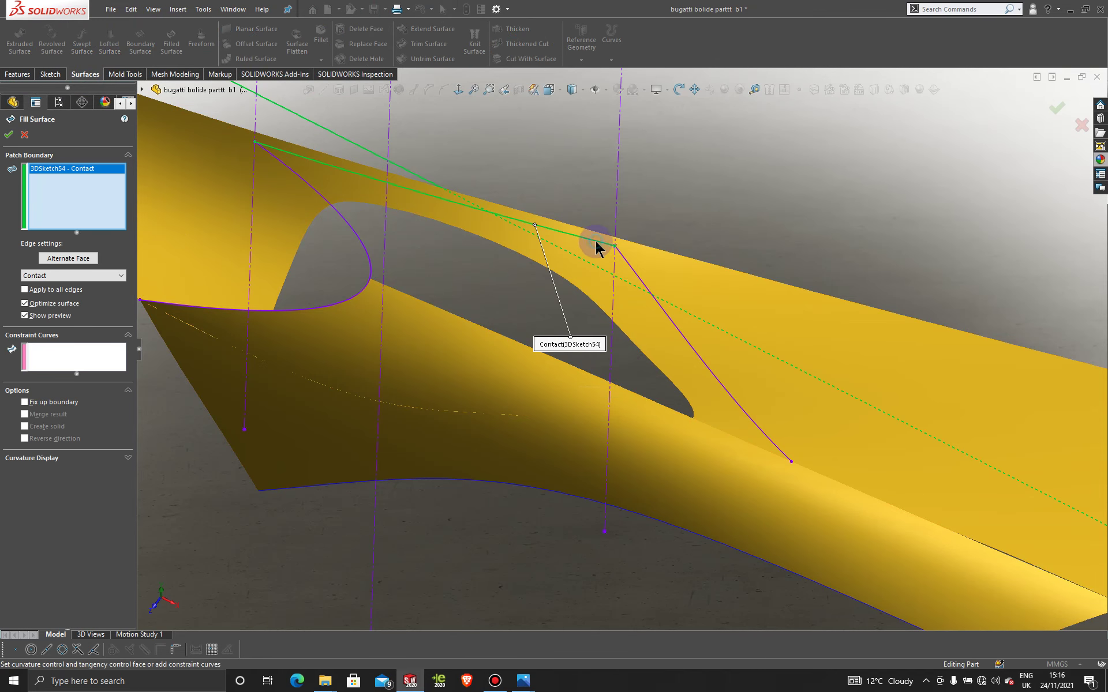
{"action": "left_click", "coordinate": [649, 286]}
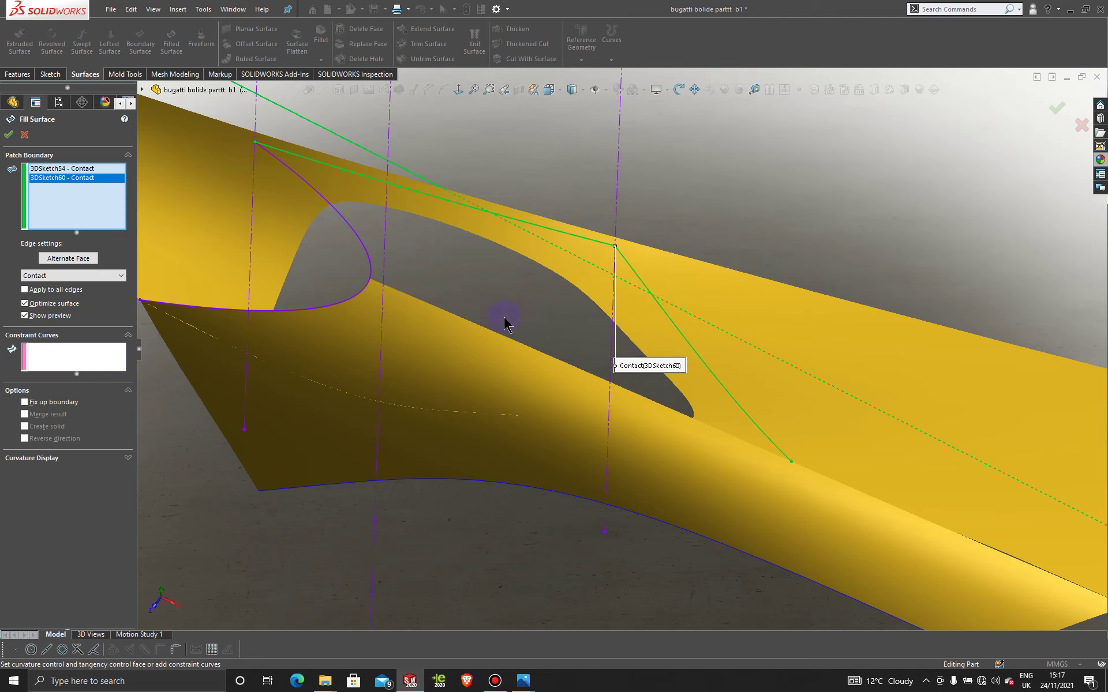
{"action": "left_click", "coordinate": [500, 337]}
{"action": "left_click", "coordinate": [367, 255]}
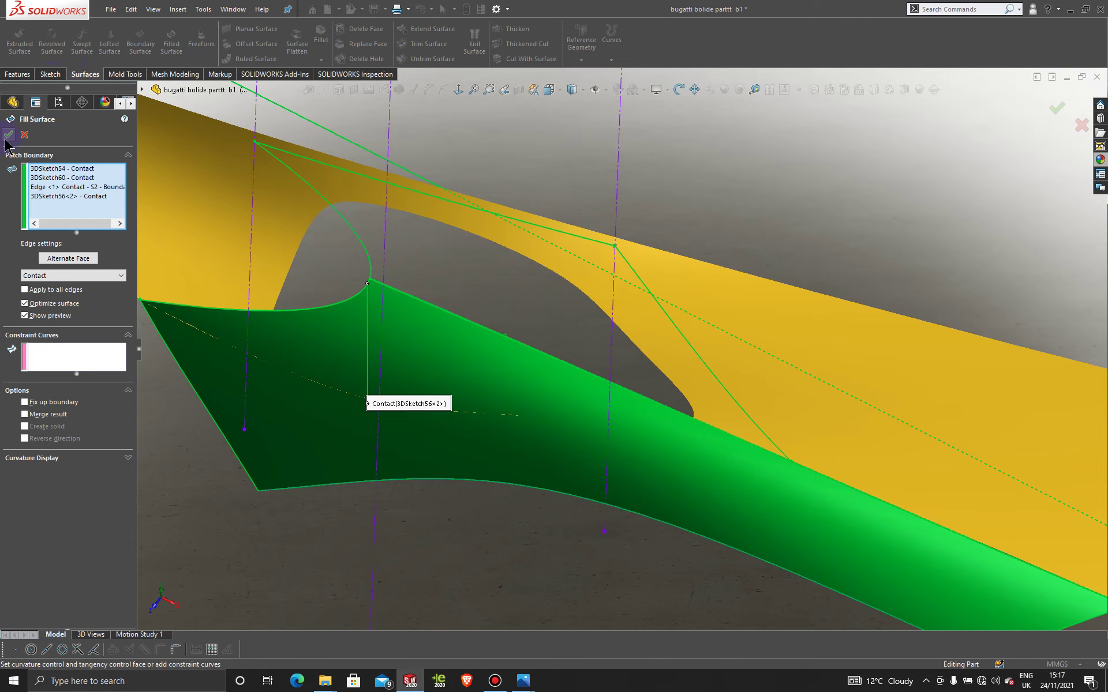
{"action": "left_click", "coordinate": [24, 135]}
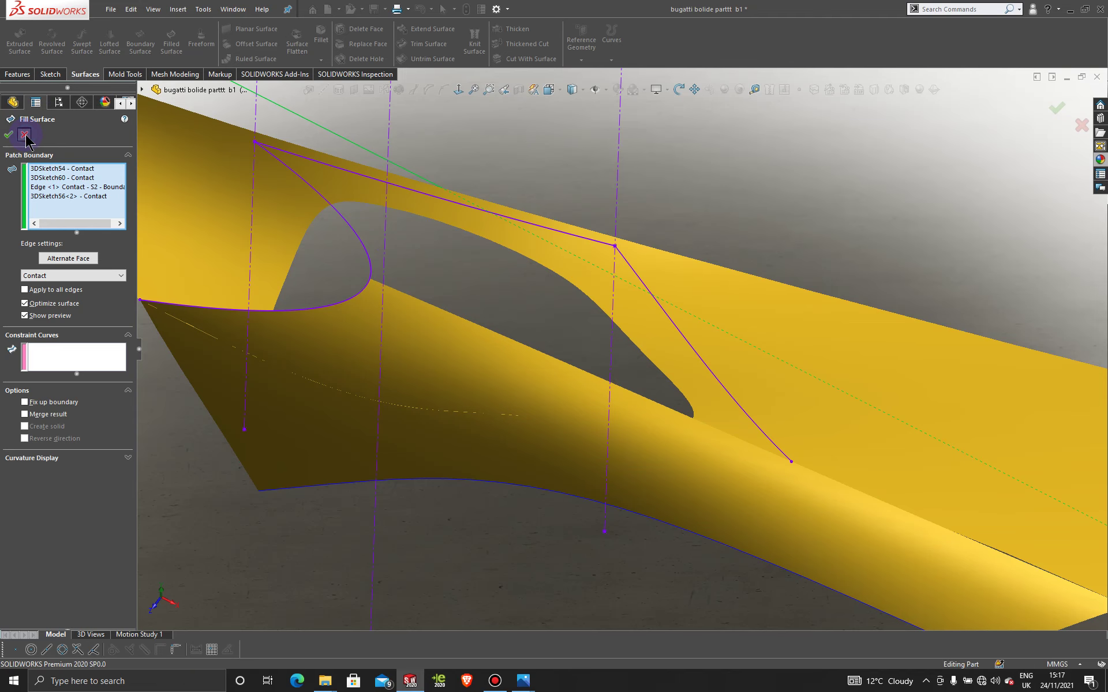
Create 3DSketch61, a spline along the intake's lower edge from its lower-right corner to the curved edge's endpoint.
{"action": "left_click", "coordinate": [57, 76]}
{"action": "left_click", "coordinate": [16, 60]}
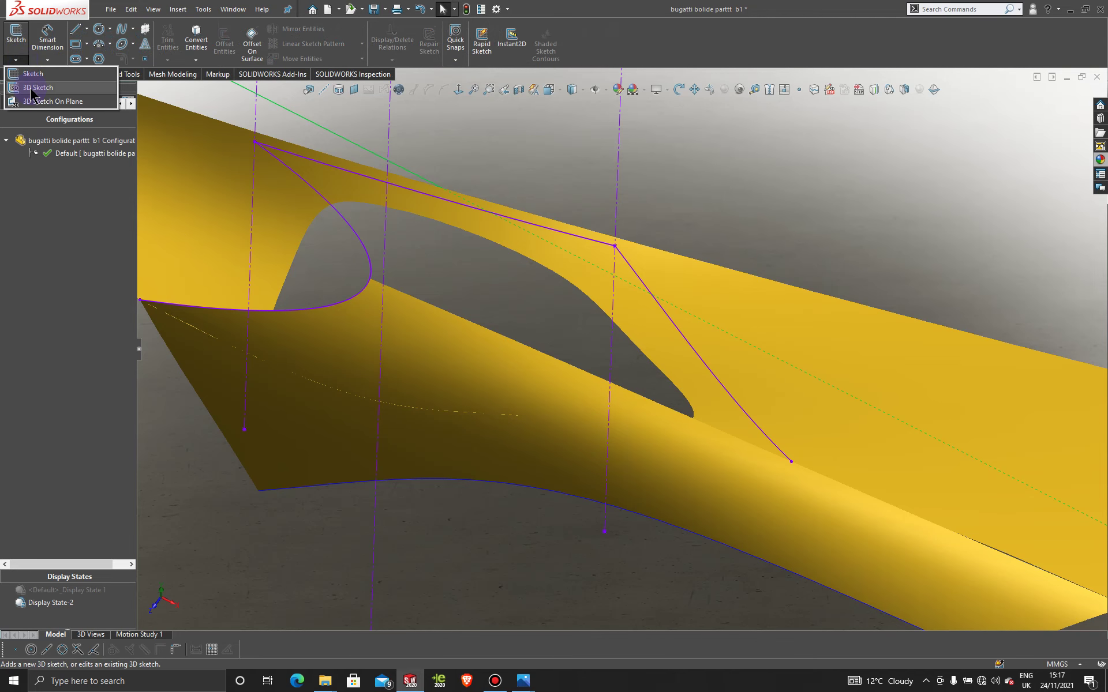
{"action": "left_click", "coordinate": [35, 86]}
{"action": "left_click", "coordinate": [122, 29]}
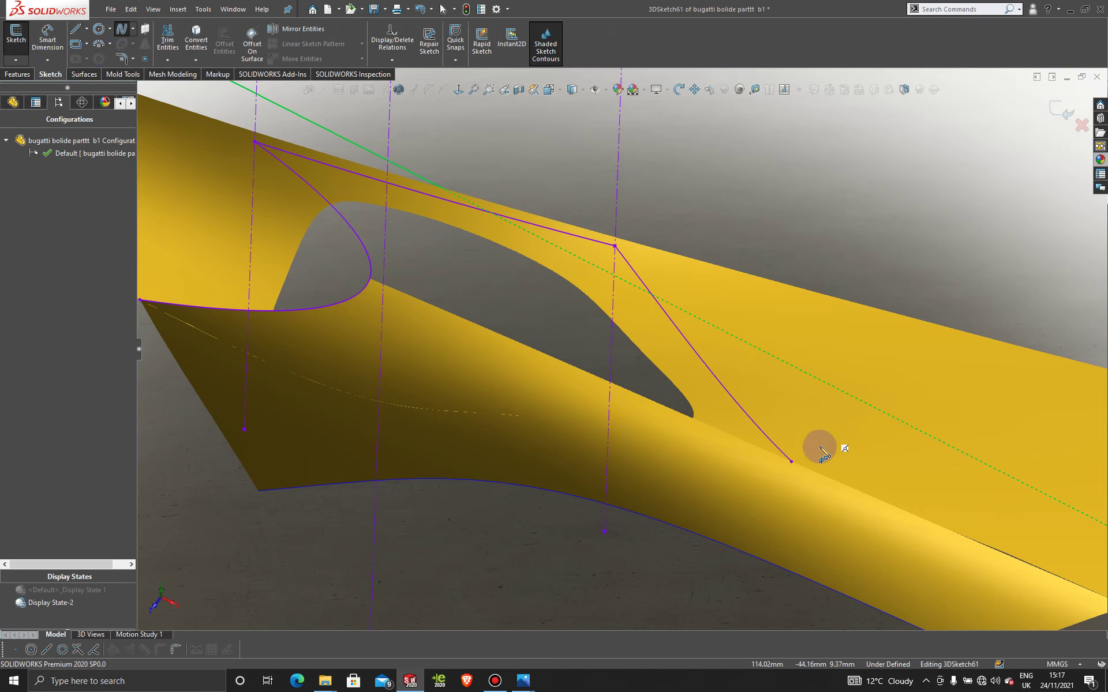
{"action": "left_click", "coordinate": [791, 462]}
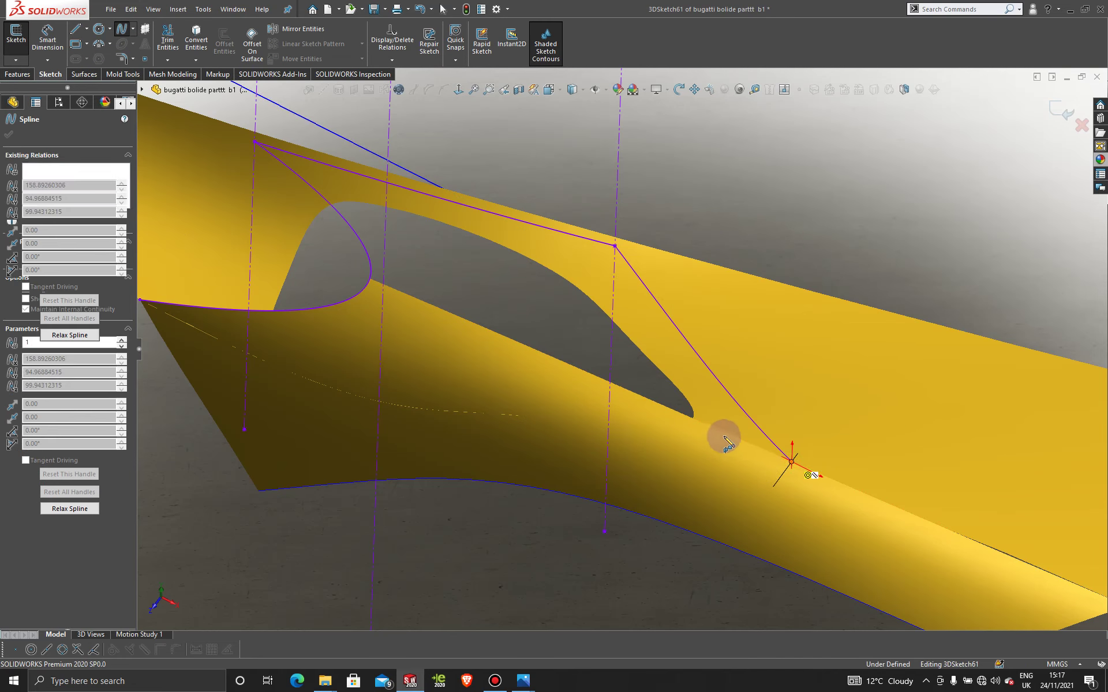
{"action": "left_click", "coordinate": [652, 398]}
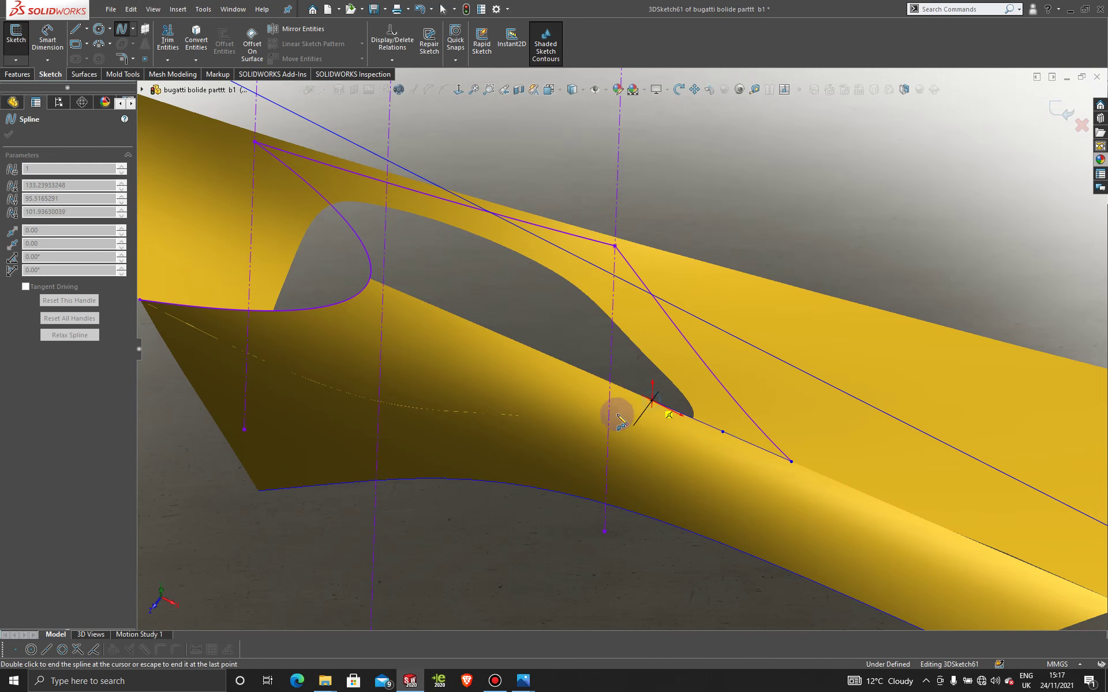
{"action": "left_click", "coordinate": [558, 360]}
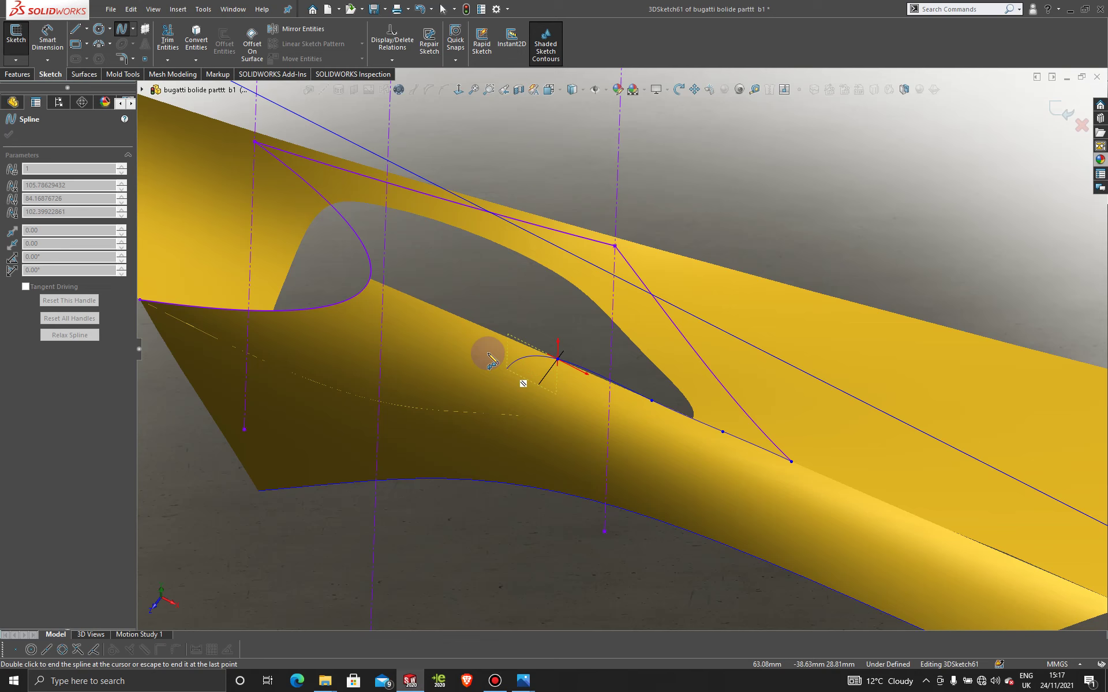
{"action": "left_click", "coordinate": [457, 315]}
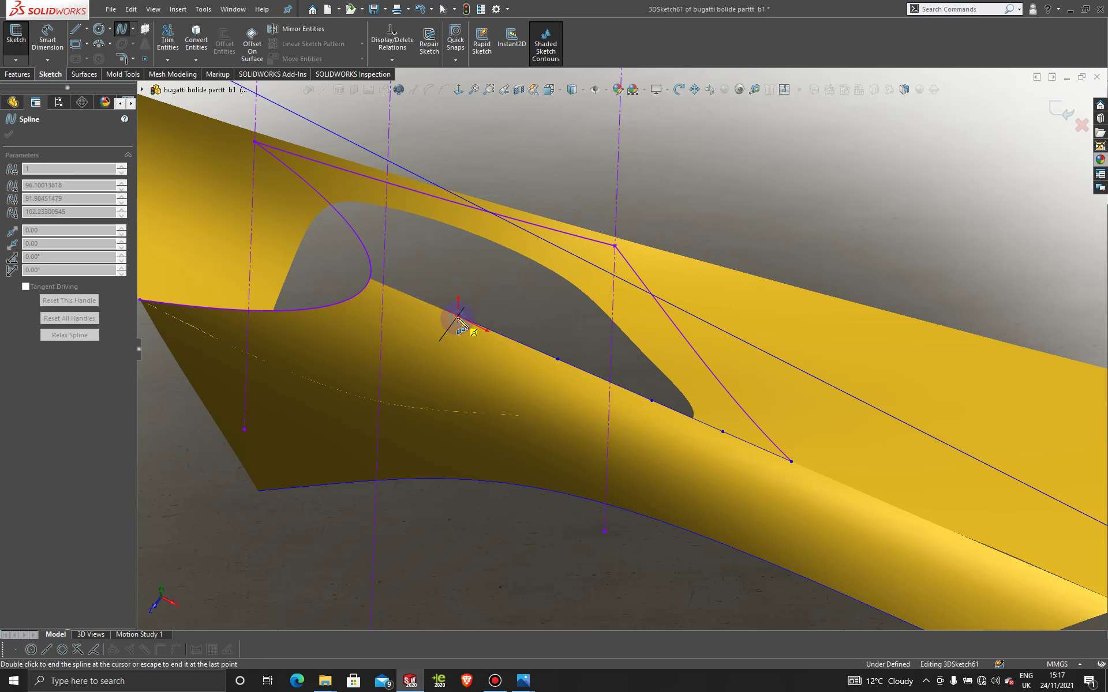
{"action": "double_click", "coordinate": [372, 280]}
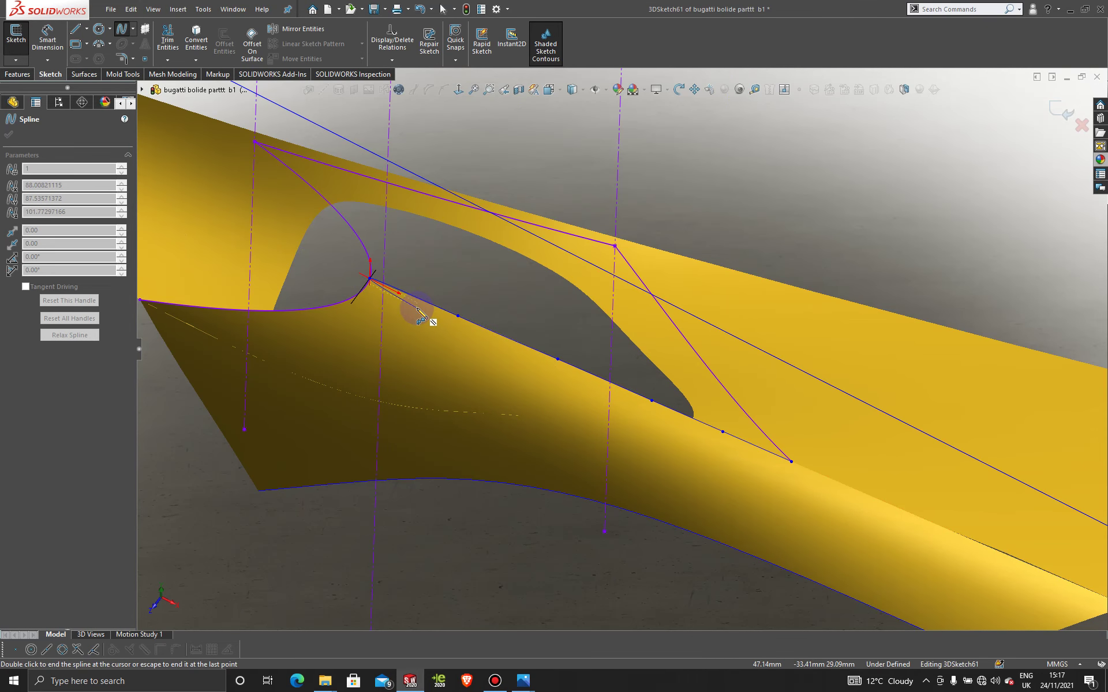
{"action": "key", "text": "Escape"}
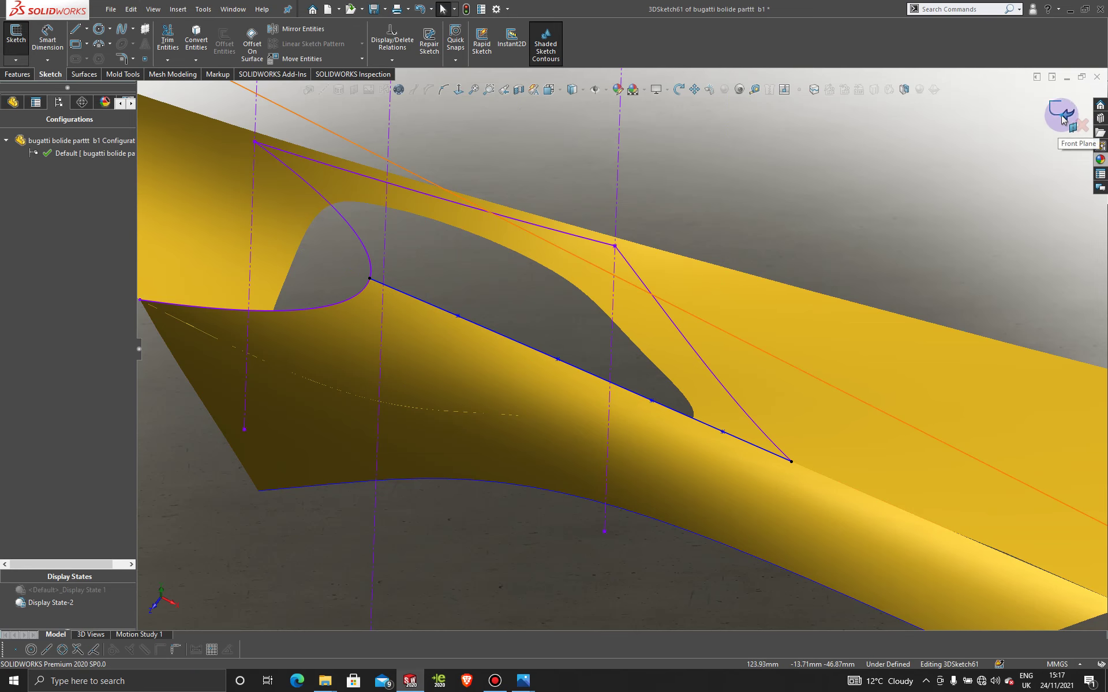
{"action": "left_click", "coordinate": [1063, 118]}
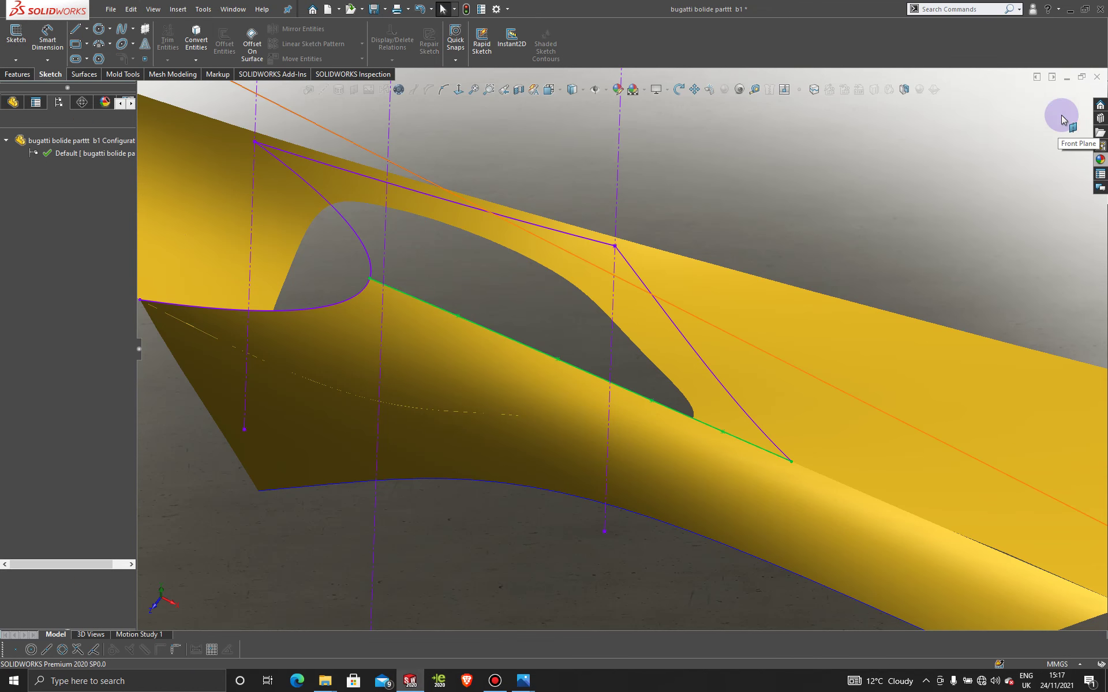
Fill the intake opening with a surface bounded by 3DSketch61, 3DSketch60, 3DSketch54 and 3DSketch56.
{"action": "left_click", "coordinate": [85, 74]}
{"action": "left_click", "coordinate": [172, 41]}
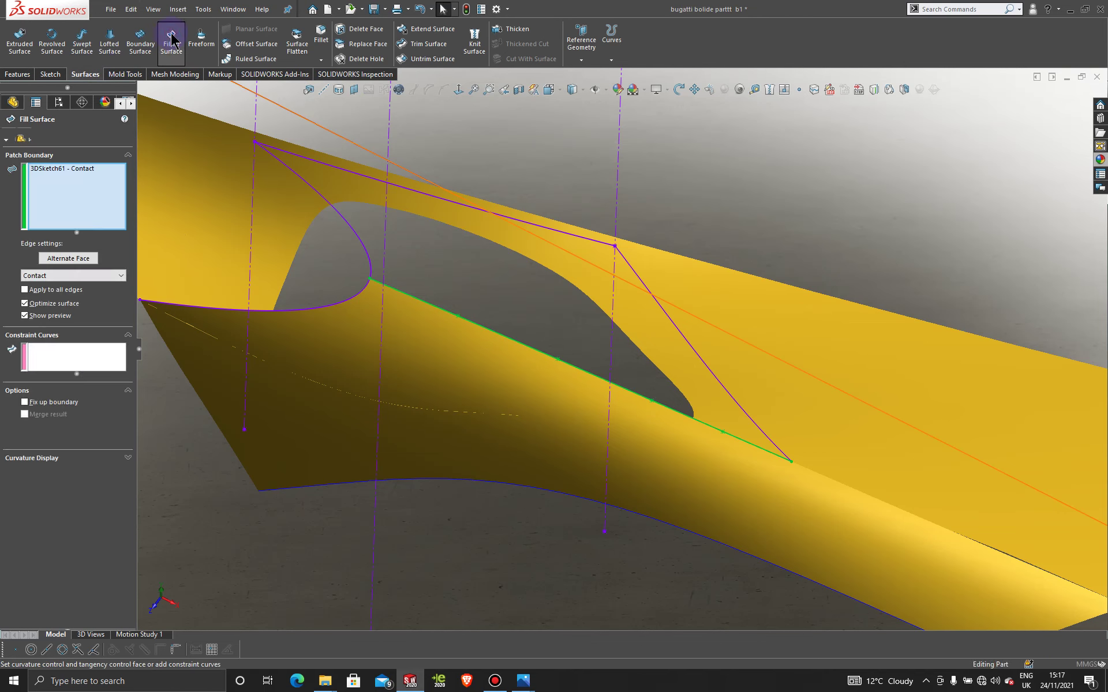
{"action": "left_click", "coordinate": [668, 314]}
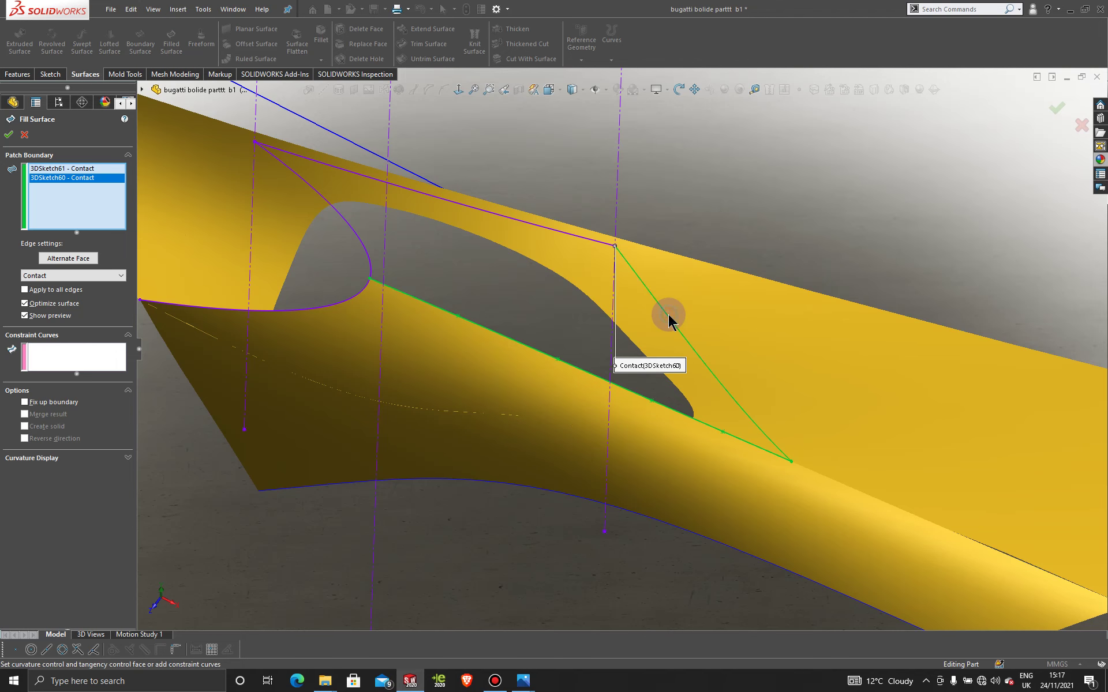
{"action": "left_click", "coordinate": [562, 237]}
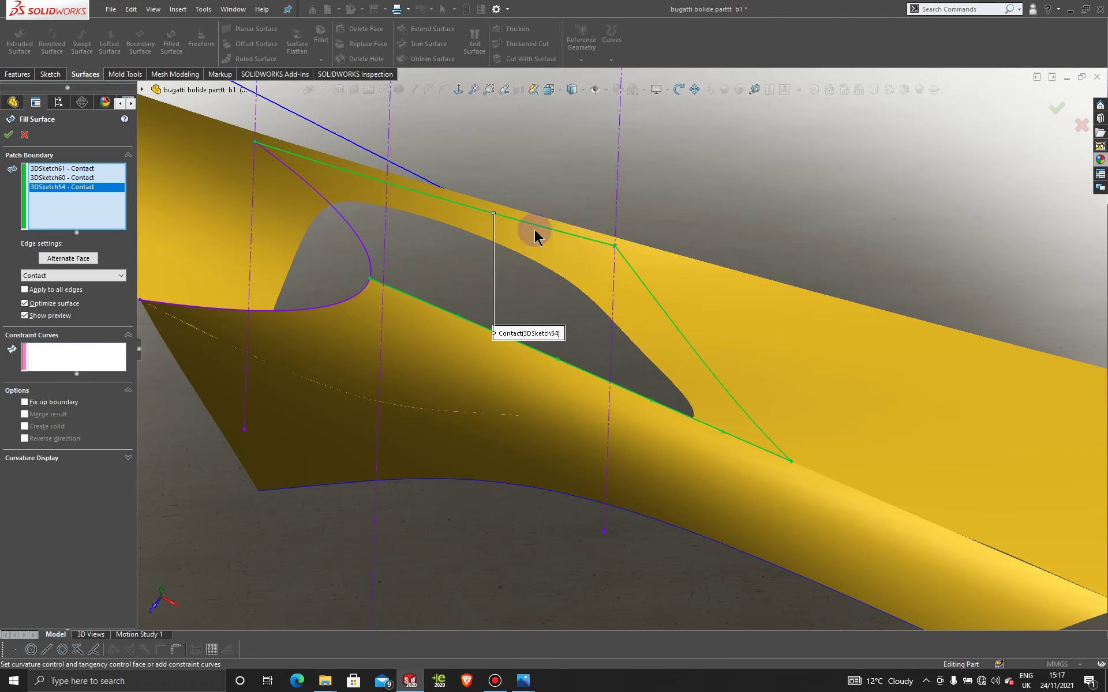
{"action": "left_click", "coordinate": [355, 231]}
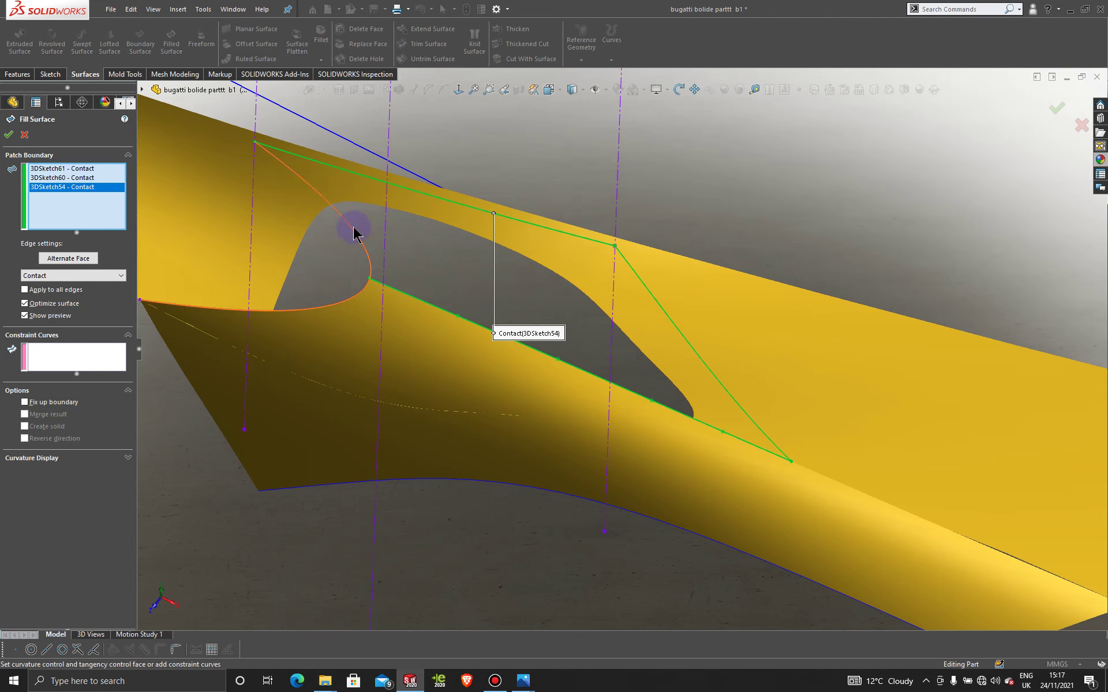
{"action": "left_click", "coordinate": [8, 136]}
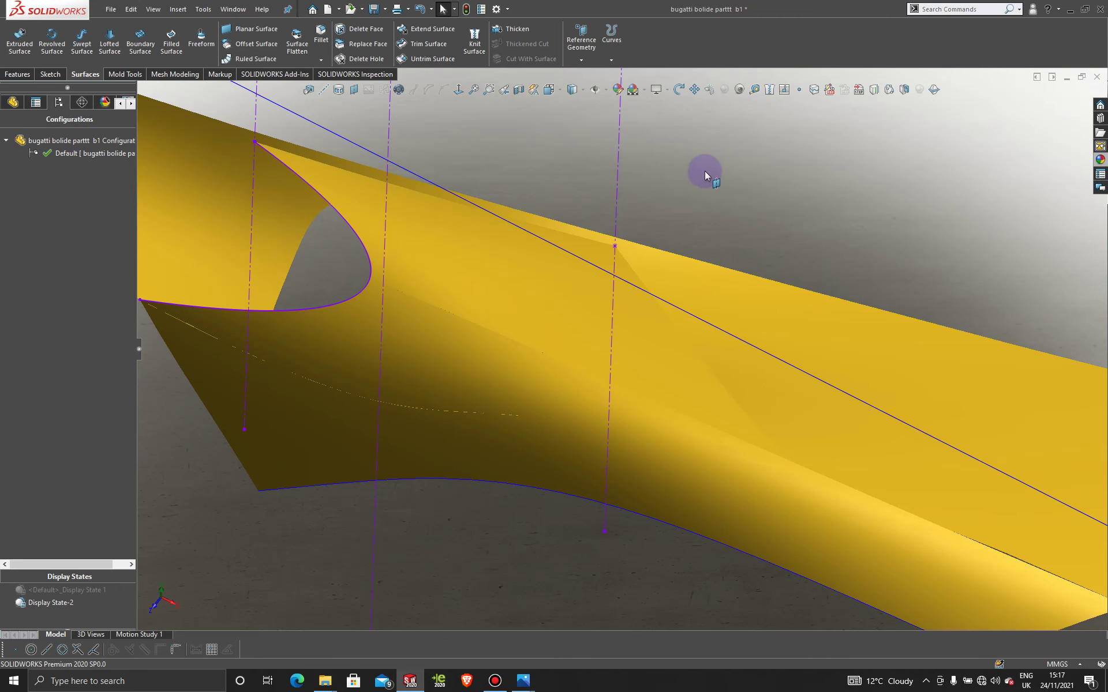
{"action": "middle_click_drag", "start_coordinate": [824, 292], "coordinate": [729, 438]}
{"action": "scroll", "coordinate": [591, 451], "scroll_direction": "down", "scroll_amount": 3}
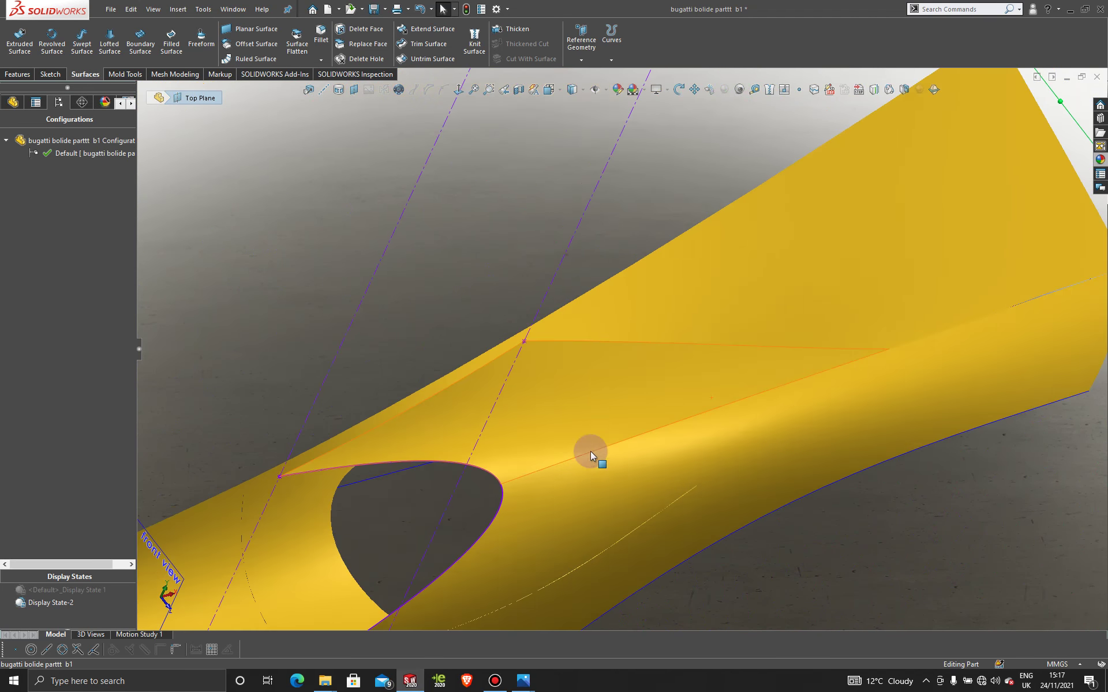
{"action": "scroll", "coordinate": [972, 577], "scroll_direction": "up", "scroll_amount": 5}
{"action": "scroll", "coordinate": [712, 376], "scroll_direction": "down", "scroll_amount": 4}
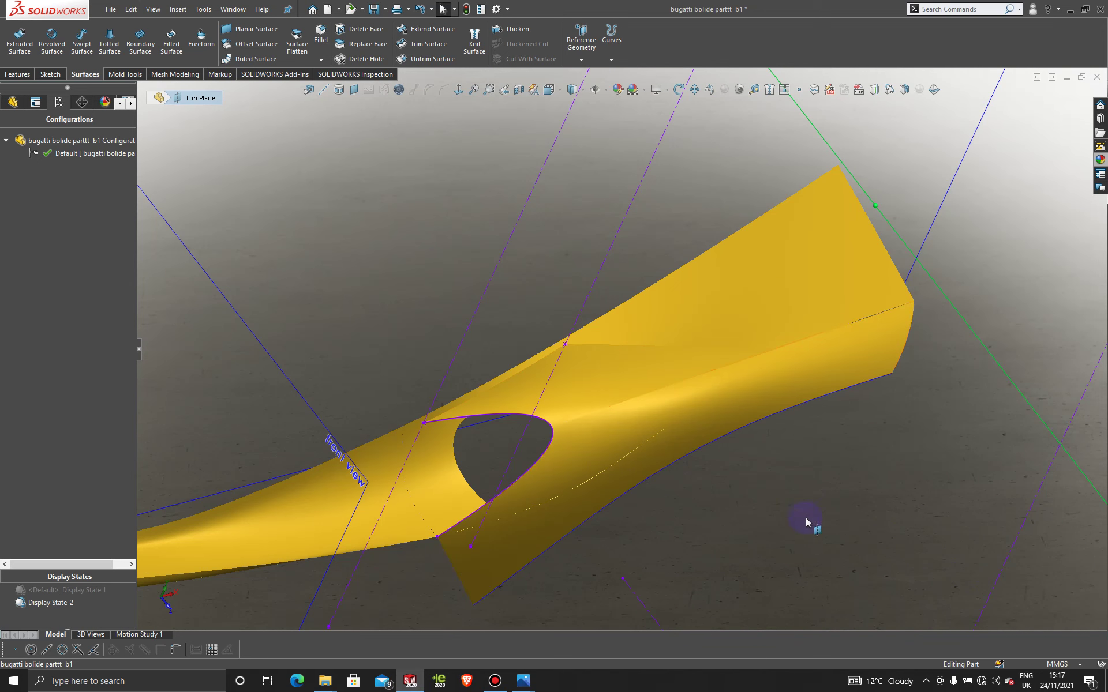
{"action": "middle_click_drag", "start_coordinate": [806, 518], "coordinate": [700, 459]}
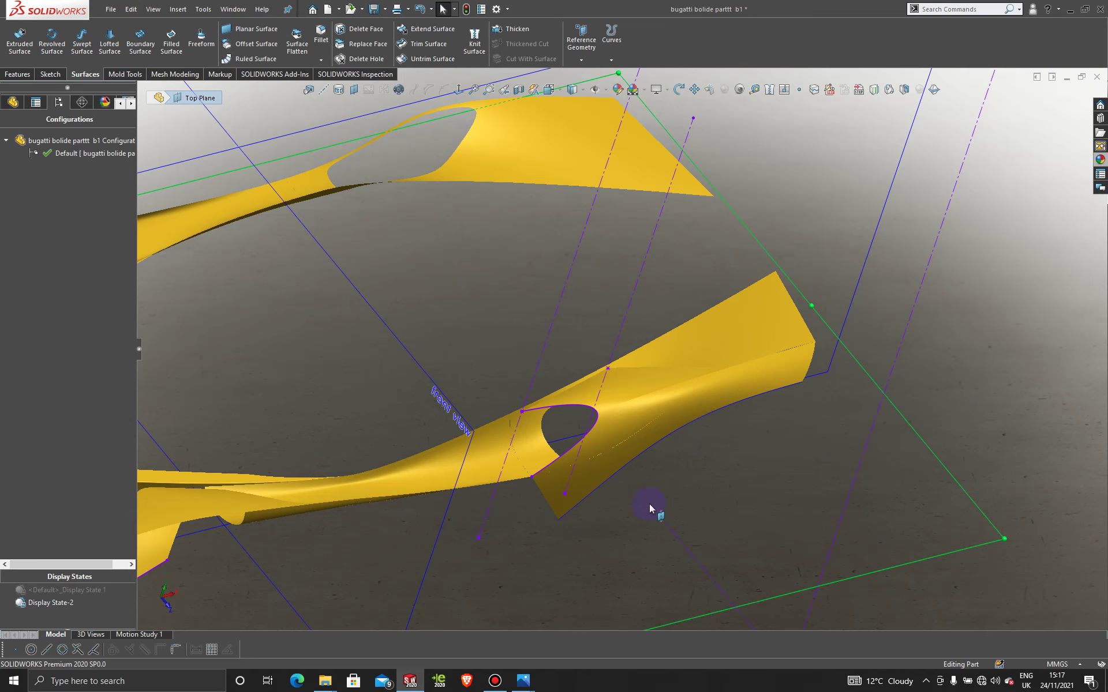
{"action": "scroll", "coordinate": [669, 465], "scroll_direction": "up", "scroll_amount": 3}
{"action": "scroll", "coordinate": [669, 466], "scroll_direction": "down", "scroll_amount": 1}
{"action": "scroll", "coordinate": [790, 384], "scroll_direction": "up", "scroll_amount": 1}
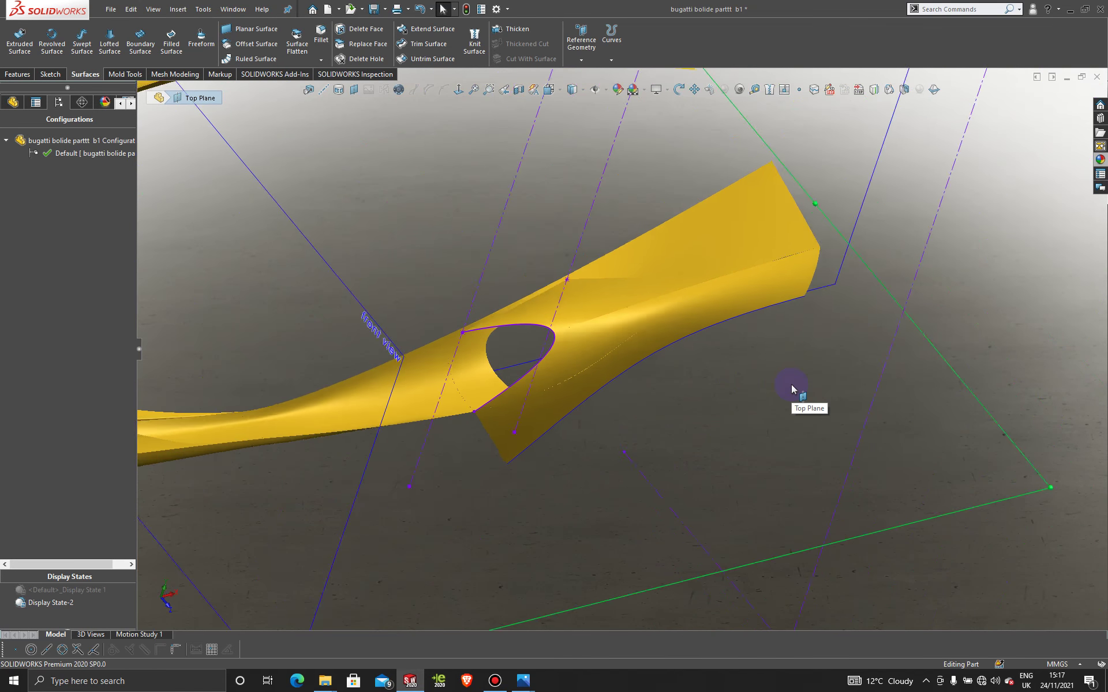
{"action": "middle_click_drag", "start_coordinate": [791, 384], "coordinate": [737, 387]}
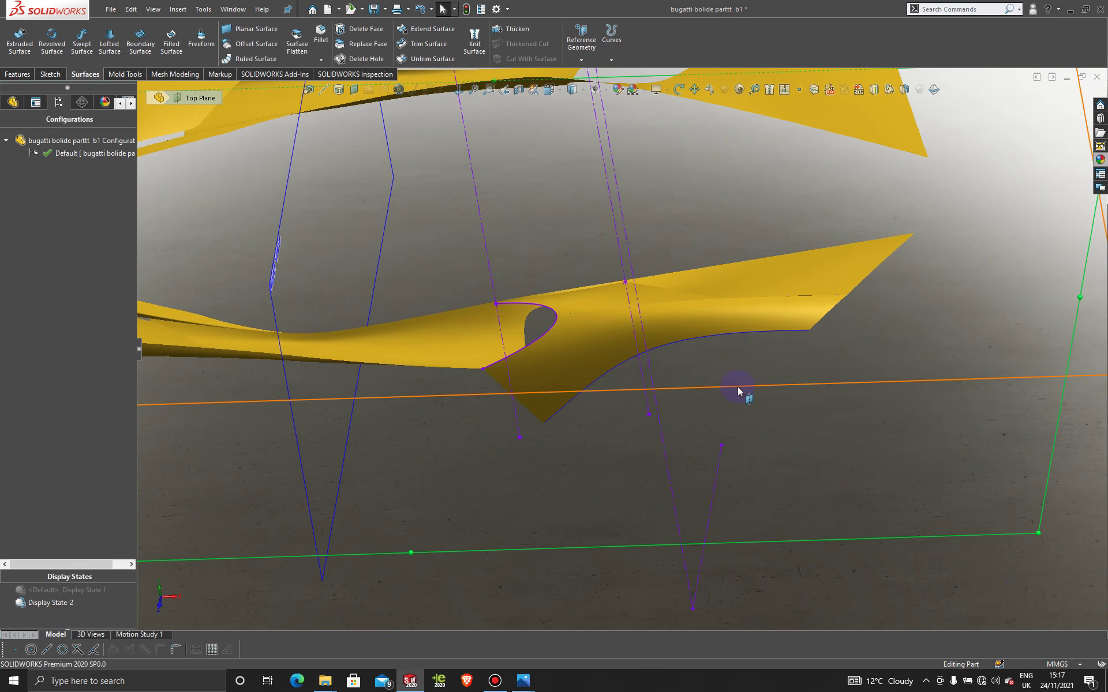
{"action": "scroll", "coordinate": [737, 387], "scroll_direction": "up", "scroll_amount": 3}
{"action": "middle_click_drag", "start_coordinate": [725, 331], "coordinate": [508, 369]}
{"action": "scroll", "coordinate": [566, 383], "scroll_direction": "down", "scroll_amount": 5}
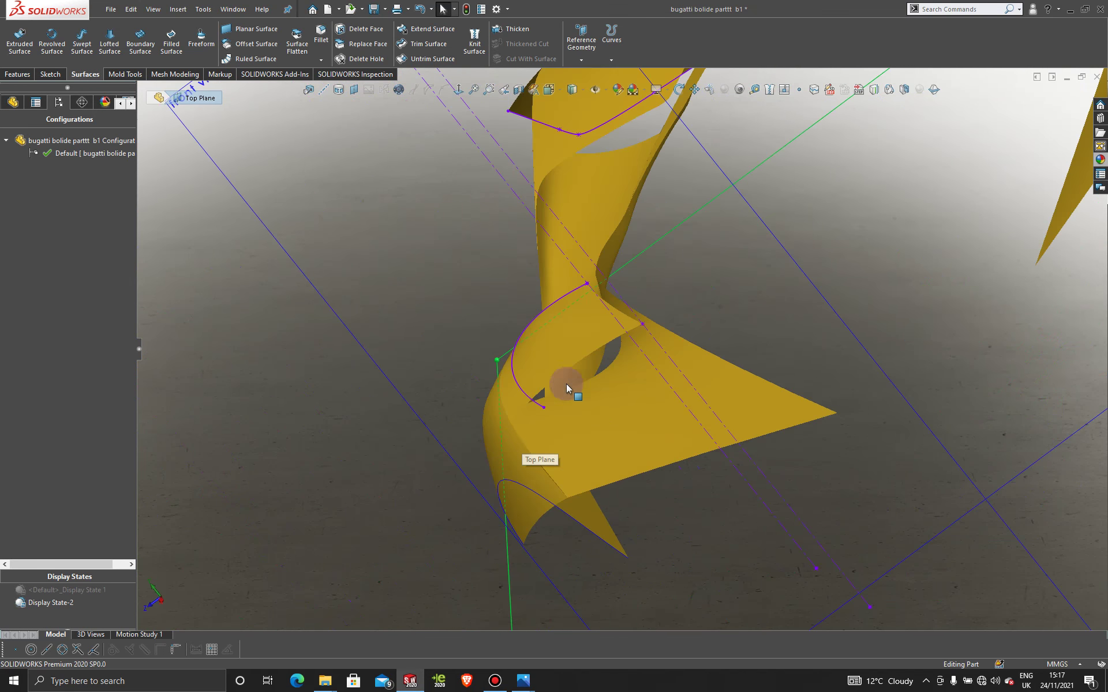
{"action": "scroll", "coordinate": [607, 447], "scroll_direction": "up", "scroll_amount": 3}
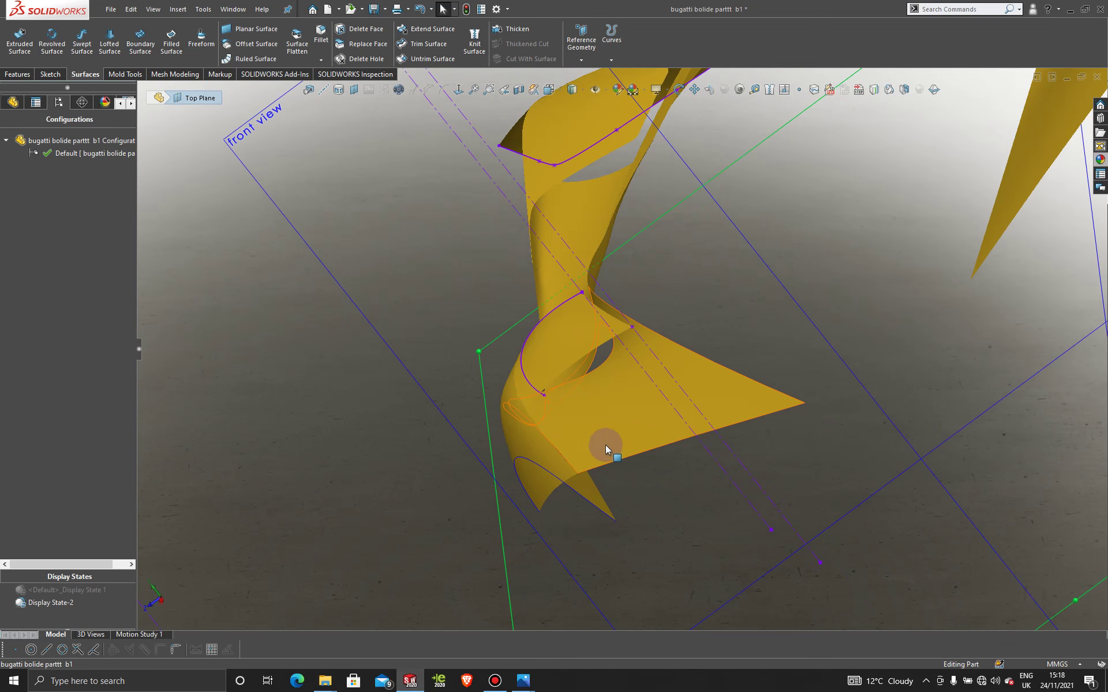
{"action": "left_click", "coordinate": [641, 514]}
{"action": "middle_click_drag", "start_coordinate": [642, 515], "coordinate": [633, 176]}
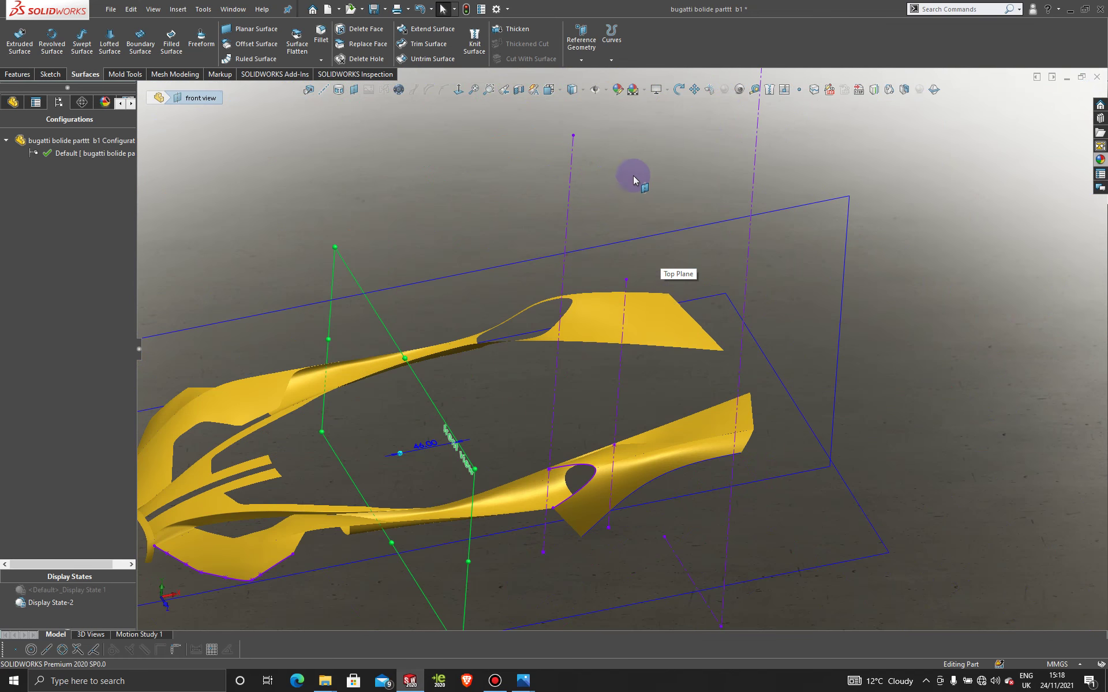
{"action": "scroll", "coordinate": [611, 386], "scroll_direction": "down", "scroll_amount": 2}
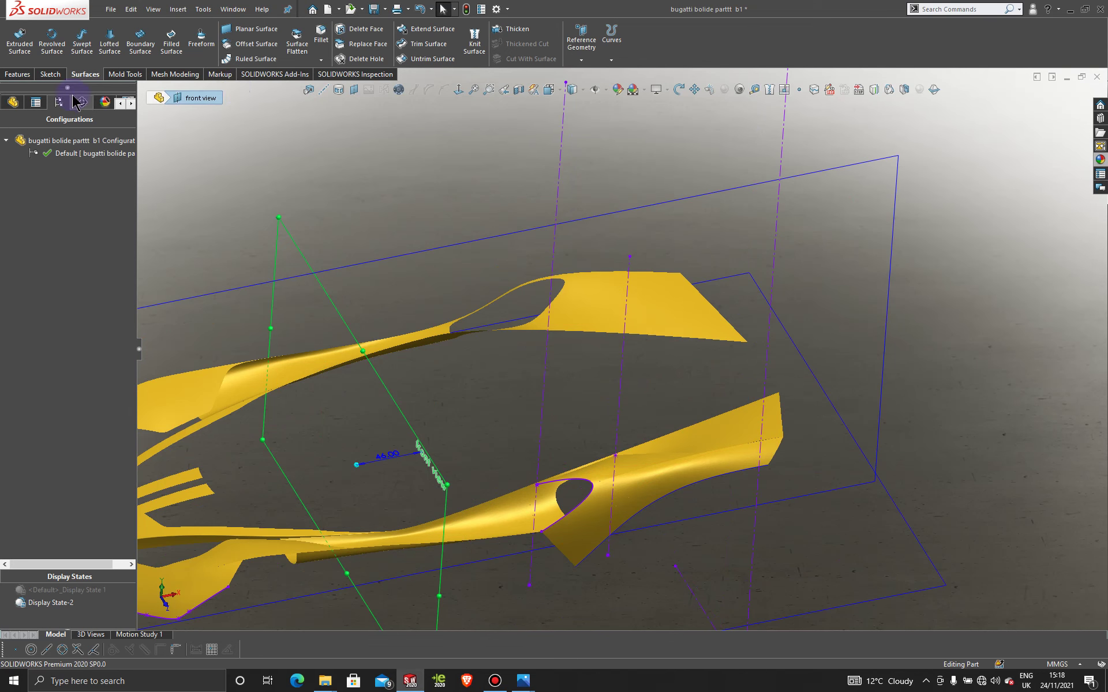
Mirror Surface-Fill9 and Surface-Fill10 across the Front Plane onto the car's opposite side.
{"action": "left_click", "coordinate": [19, 75]}
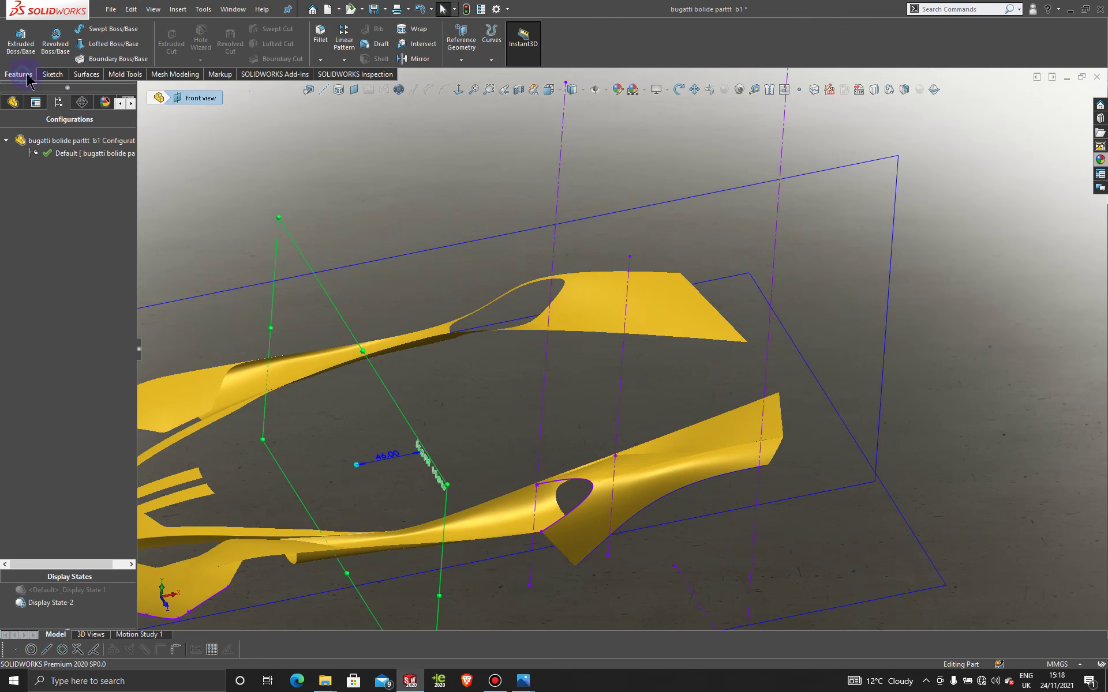
{"action": "left_click", "coordinate": [417, 59]}
{"action": "key", "text": "z"}
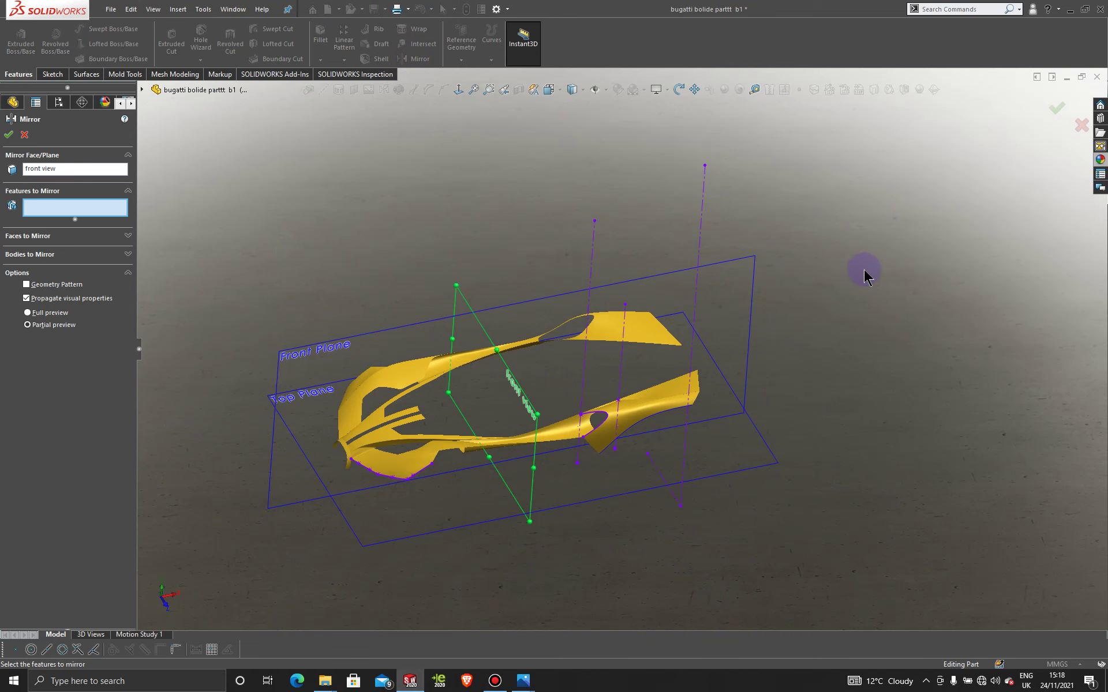
{"action": "right_click", "coordinate": [86, 172]}
{"action": "left_click", "coordinate": [141, 179]}
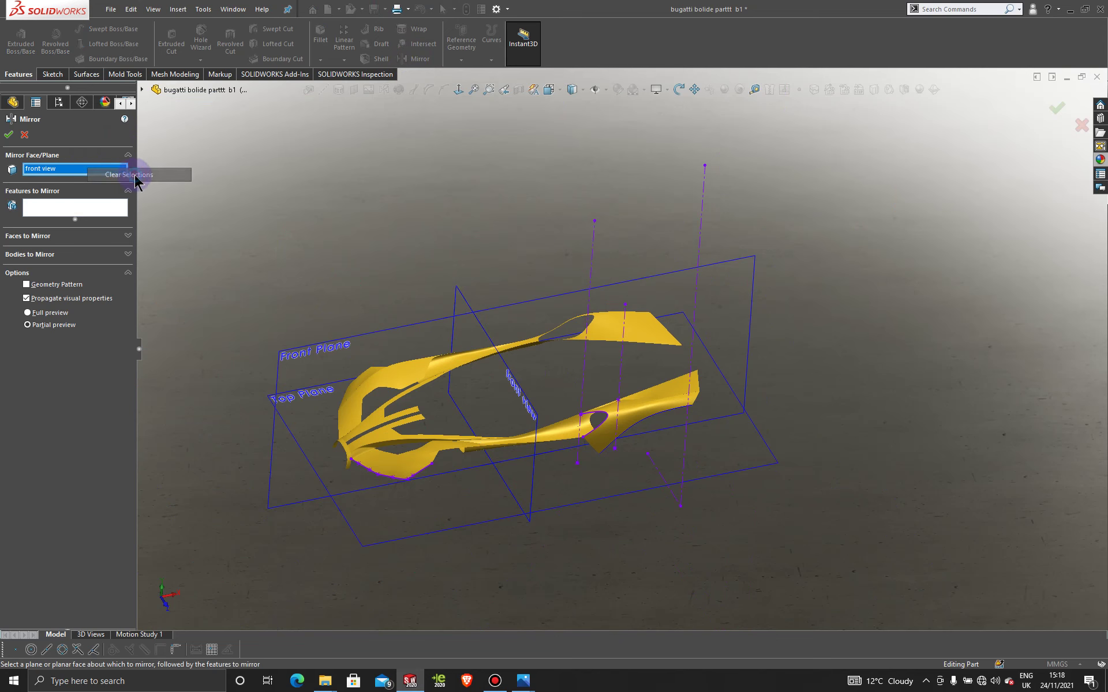
{"action": "left_click", "coordinate": [748, 262]}
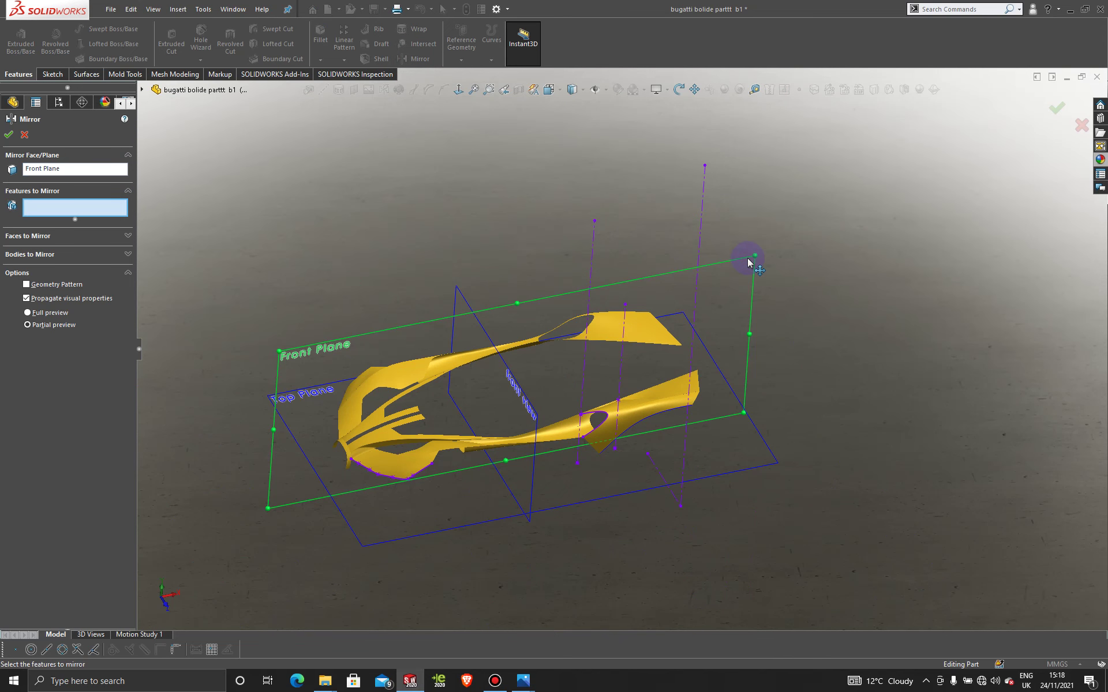
{"action": "left_click", "coordinate": [98, 254]}
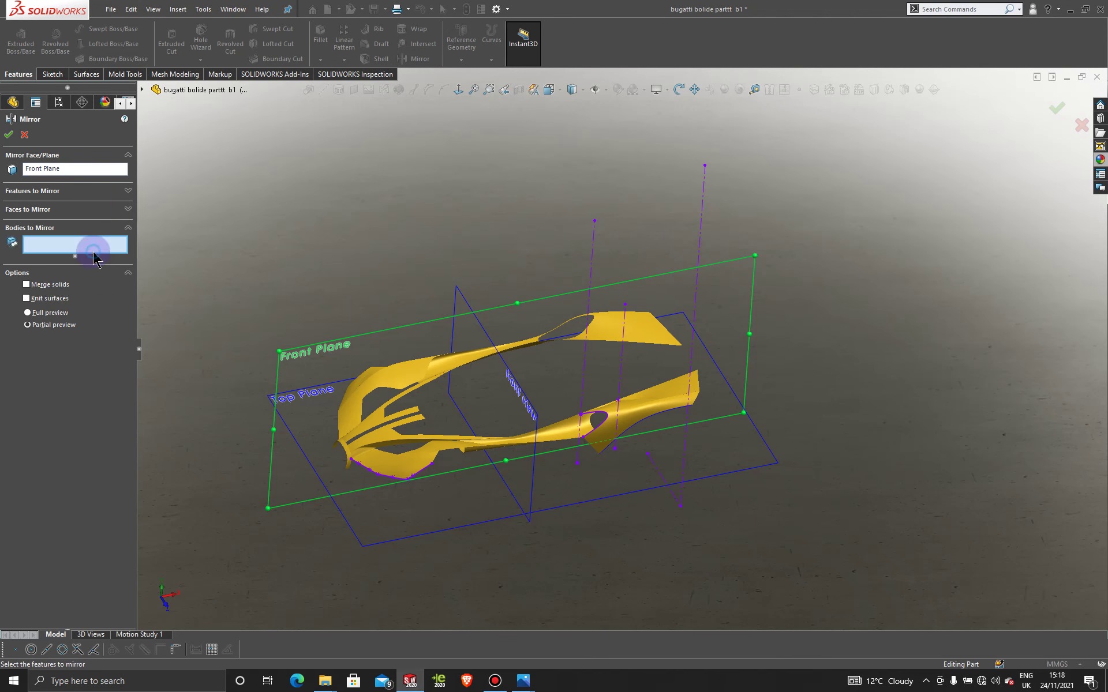
{"action": "left_click", "coordinate": [637, 415]}
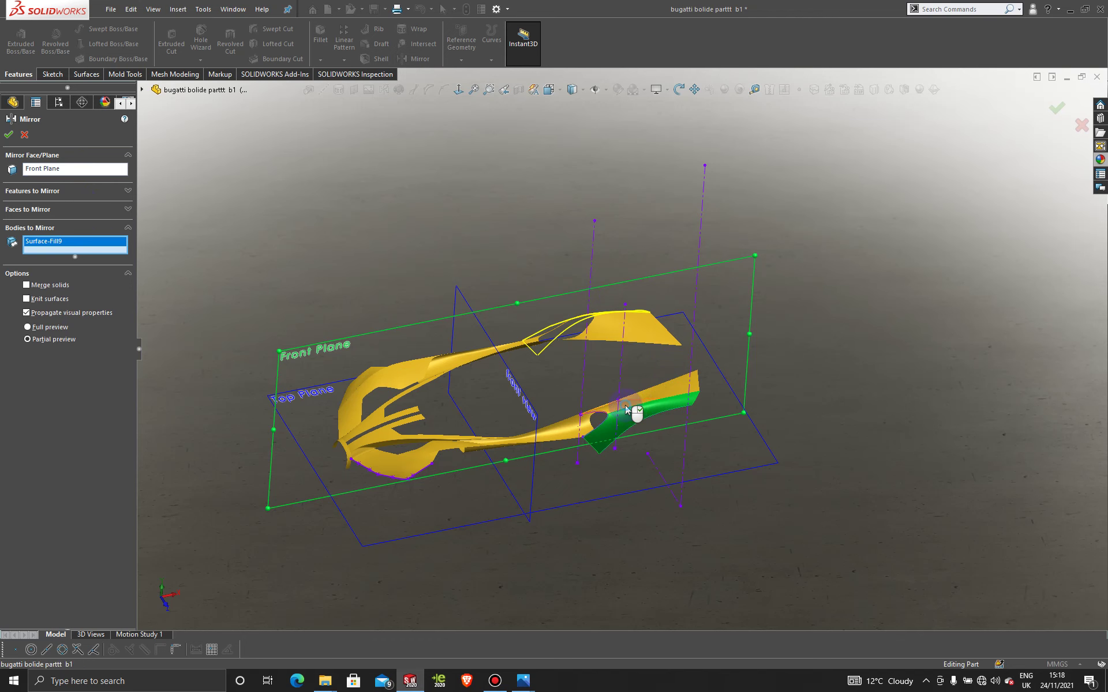
{"action": "left_click", "coordinate": [625, 405]}
{"action": "left_click", "coordinate": [8, 137]}
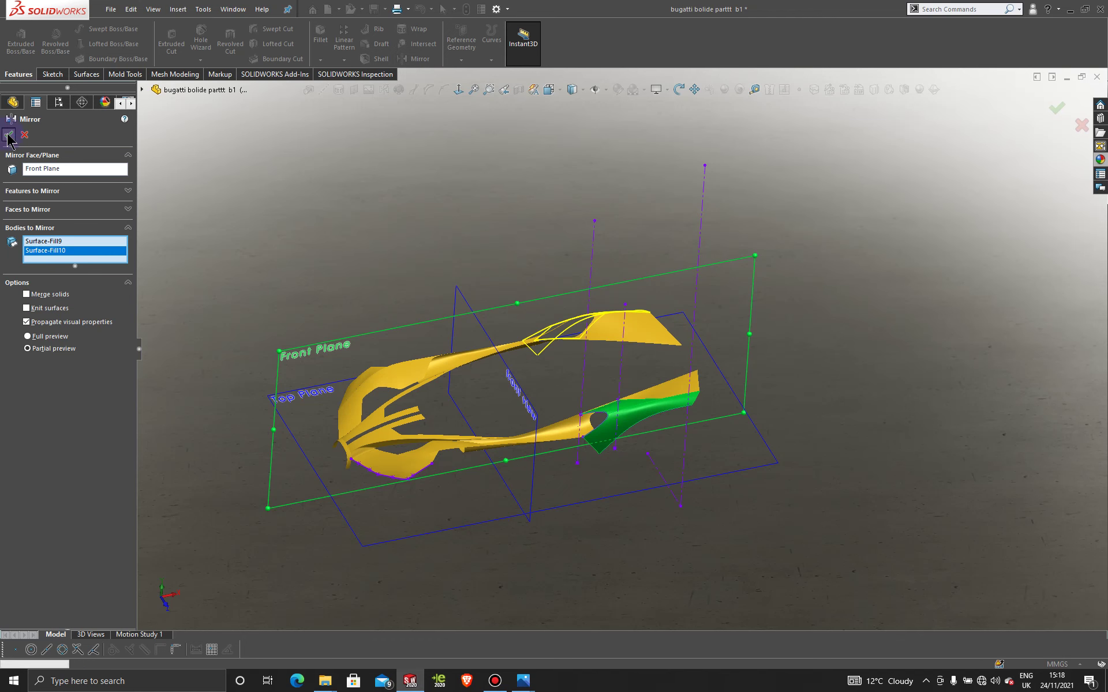
{"action": "scroll", "coordinate": [835, 310], "scroll_direction": "down", "scroll_amount": 3}
{"action": "middle_click_drag", "start_coordinate": [796, 333], "coordinate": [889, 277]}
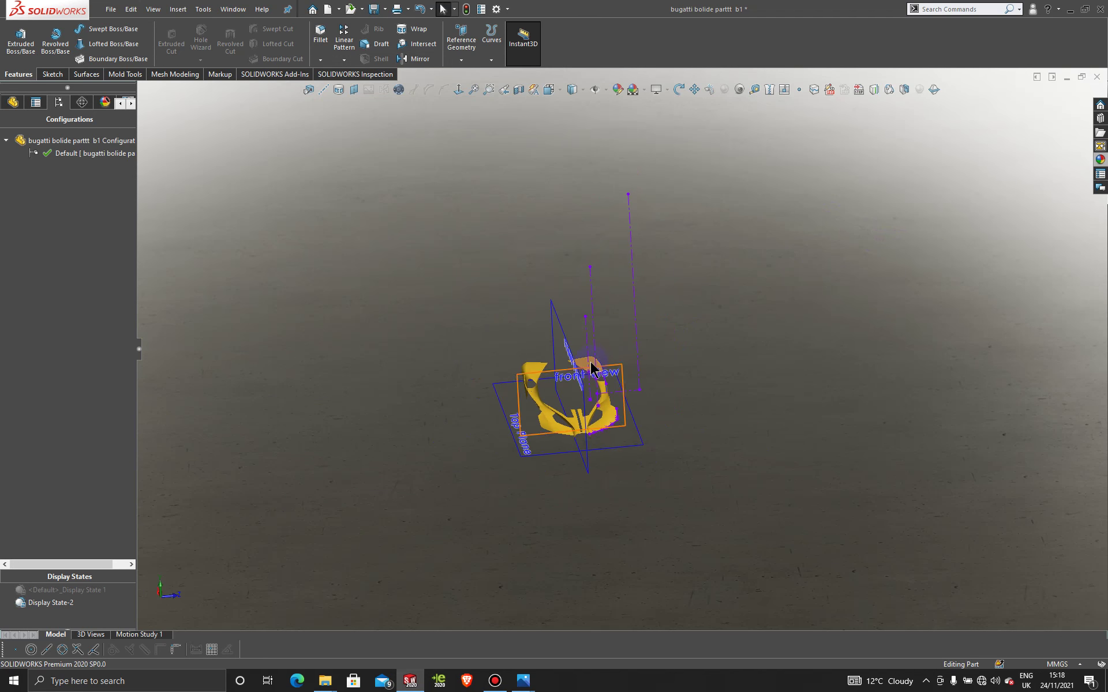
Trim away the thin Mirror8-Trim0 sliver beside the intake, using Mirror9 as the trim tool.
{"action": "scroll", "coordinate": [590, 362], "scroll_direction": "down", "scroll_amount": 8}
{"action": "middle_click_drag", "start_coordinate": [515, 423], "coordinate": [543, 398]}
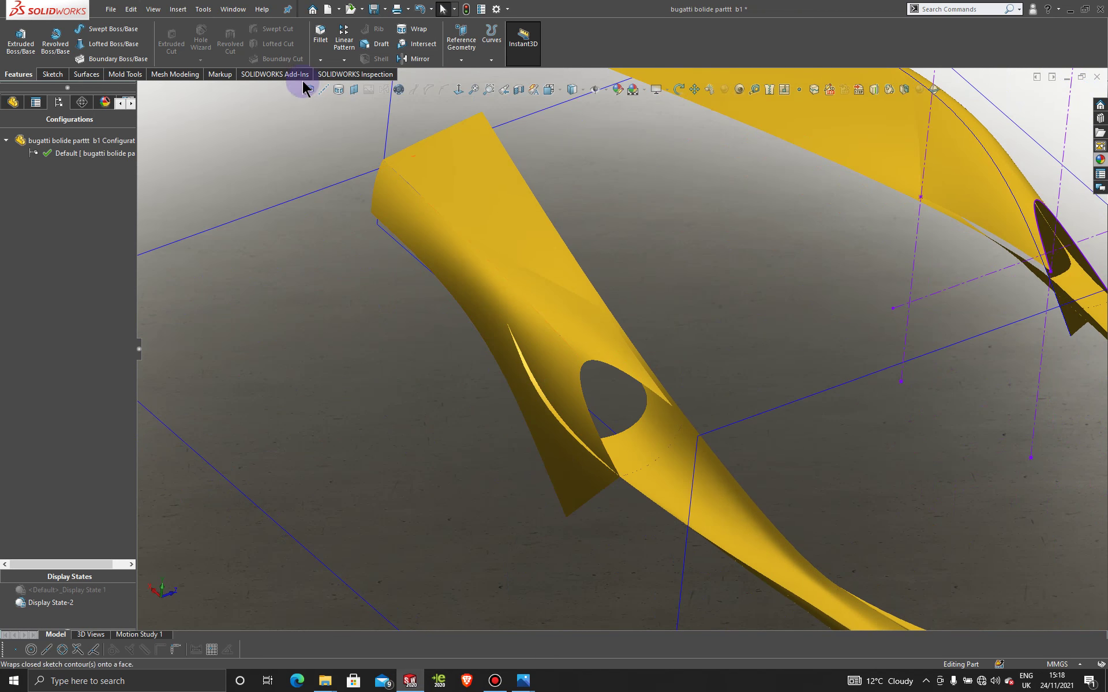
{"action": "left_click", "coordinate": [85, 74]}
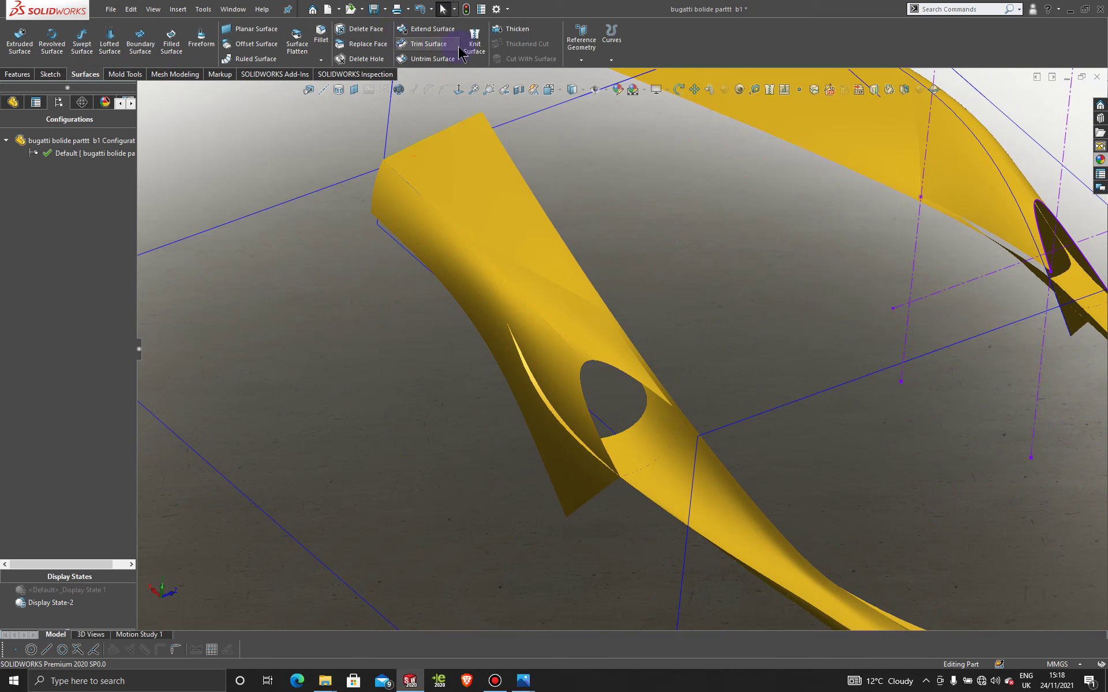
{"action": "left_click", "coordinate": [431, 45]}
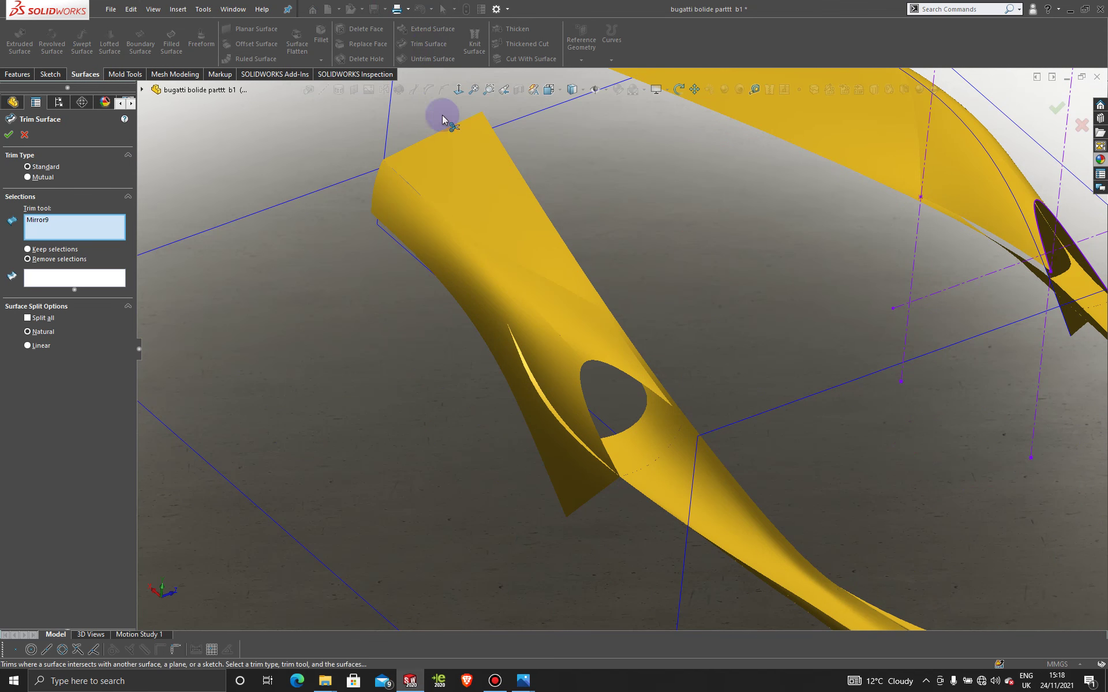
{"action": "left_click", "coordinate": [486, 278]}
{"action": "scroll", "coordinate": [532, 420], "scroll_direction": "down", "scroll_amount": 3}
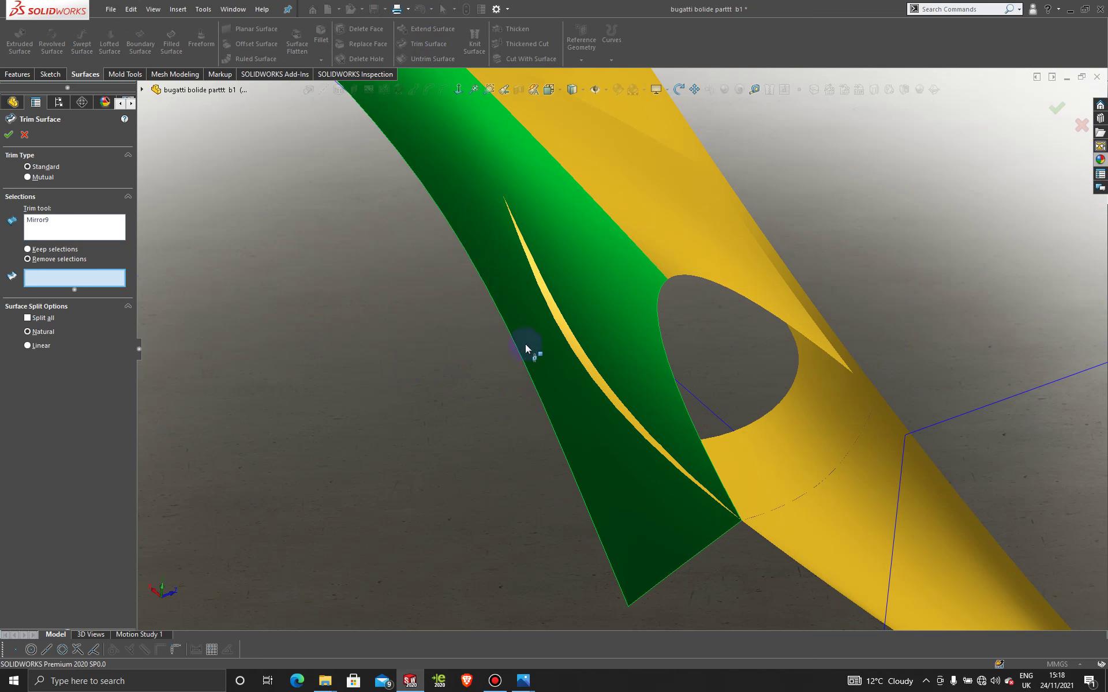
{"action": "left_click", "coordinate": [564, 330]}
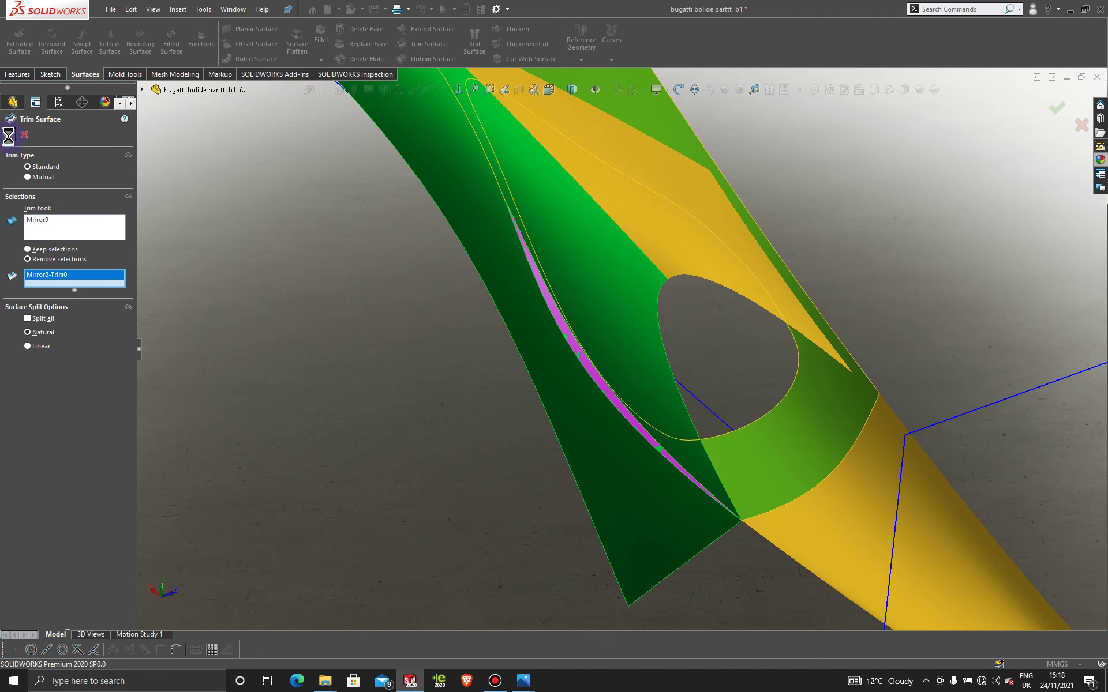
{"action": "scroll", "coordinate": [810, 304], "scroll_direction": "up", "scroll_amount": 8}
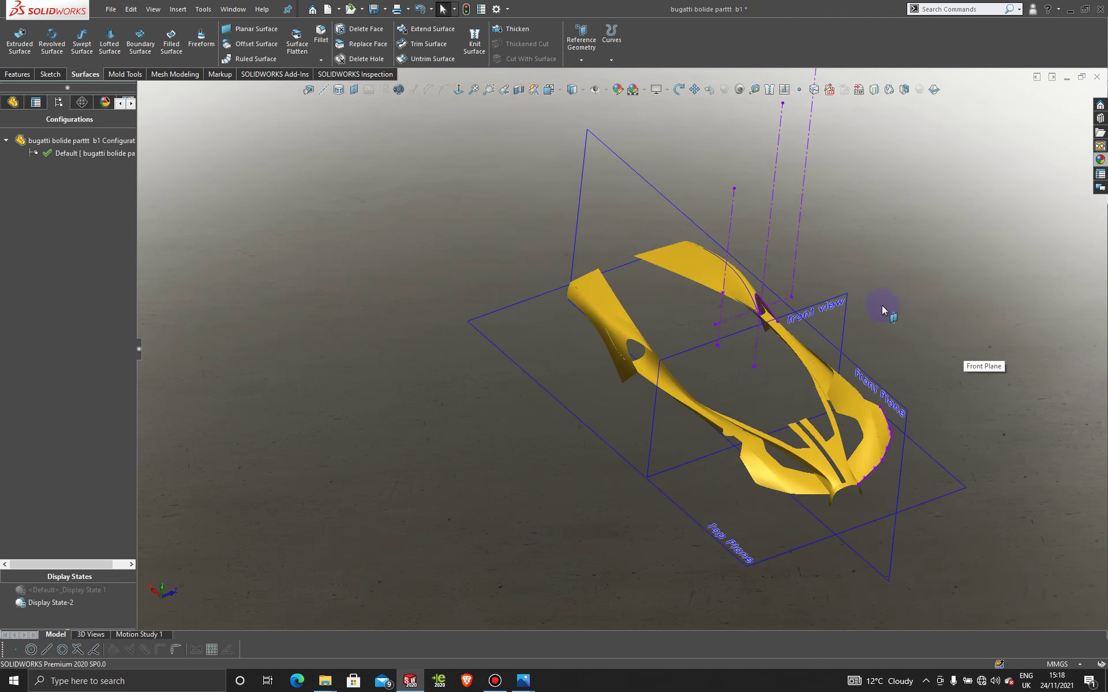
Orbit the finished car and check the intake hole edge and the surface's lower edge.
{"action": "middle_click_drag", "start_coordinate": [929, 257], "coordinate": [831, 360]}
{"action": "scroll", "coordinate": [854, 357], "scroll_direction": "up", "scroll_amount": 5}
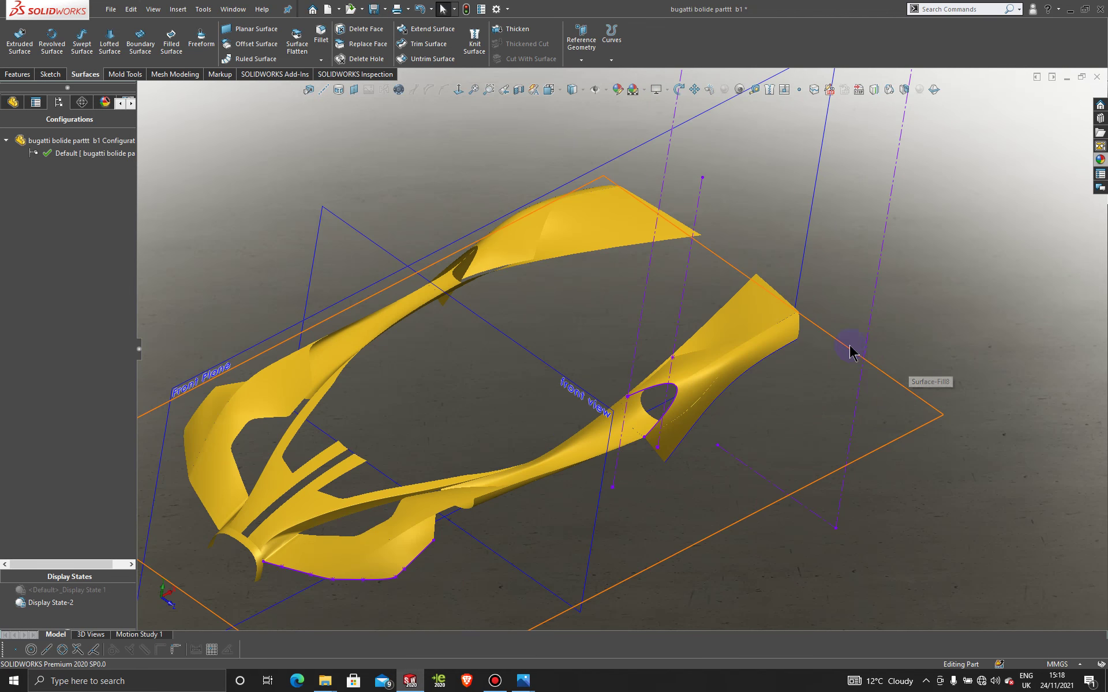
{"action": "scroll", "coordinate": [709, 386], "scroll_direction": "up", "scroll_amount": 4}
{"action": "right_click", "coordinate": [576, 392]}
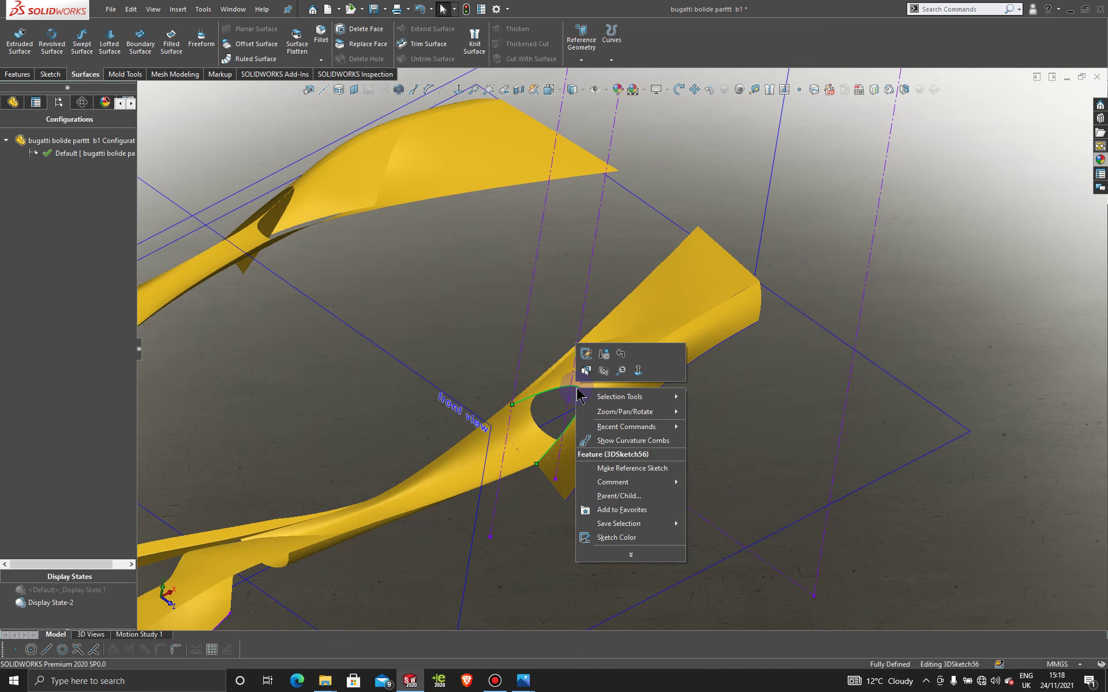
{"action": "left_click", "coordinate": [601, 372]}
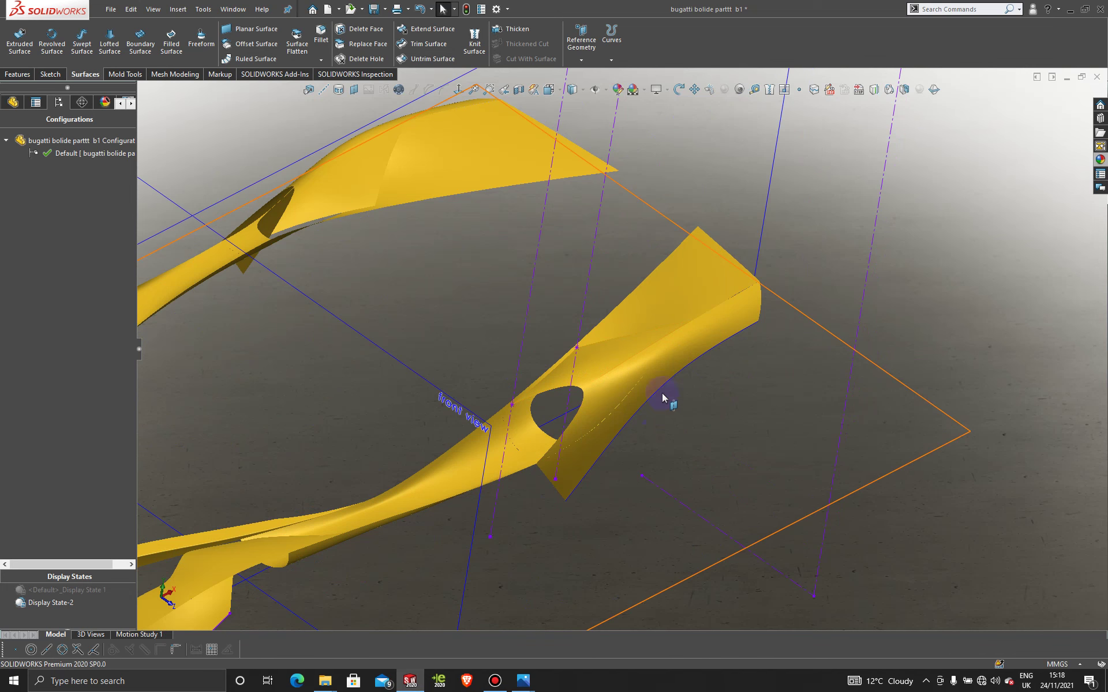
{"action": "right_click", "coordinate": [699, 388]}
{"action": "left_click", "coordinate": [700, 375]}
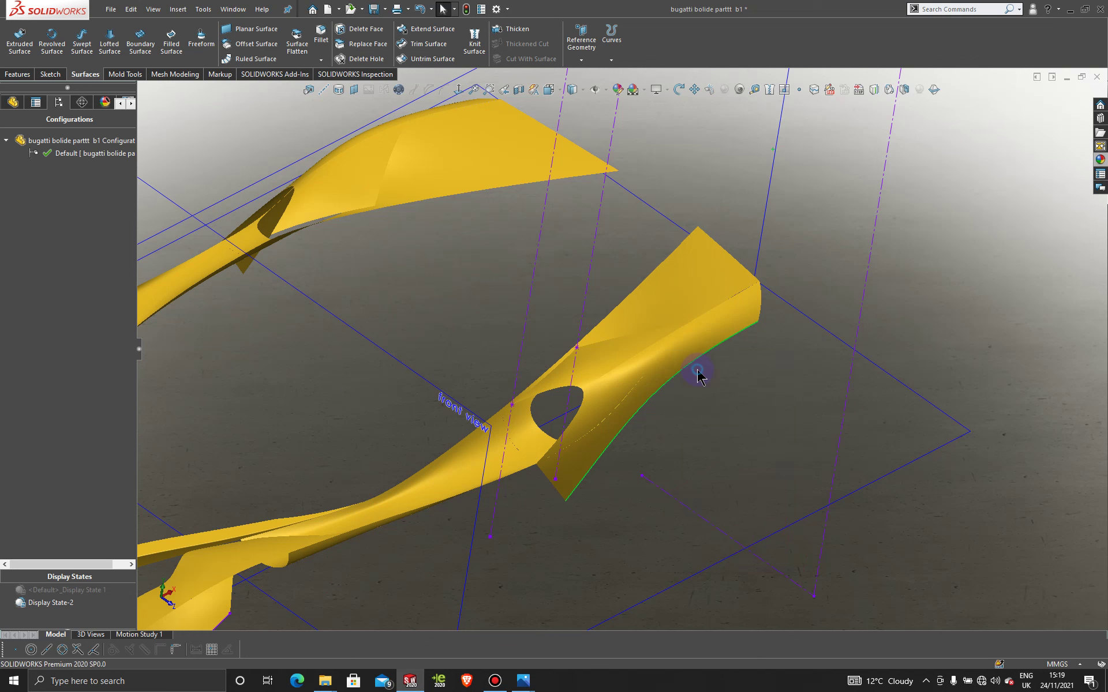
Inspect the car from low side and steeper angles, then bring up the Bandicam window.
{"action": "scroll", "coordinate": [687, 377], "scroll_direction": "down", "scroll_amount": 3}
{"action": "scroll", "coordinate": [685, 369], "scroll_direction": "up", "scroll_amount": 5}
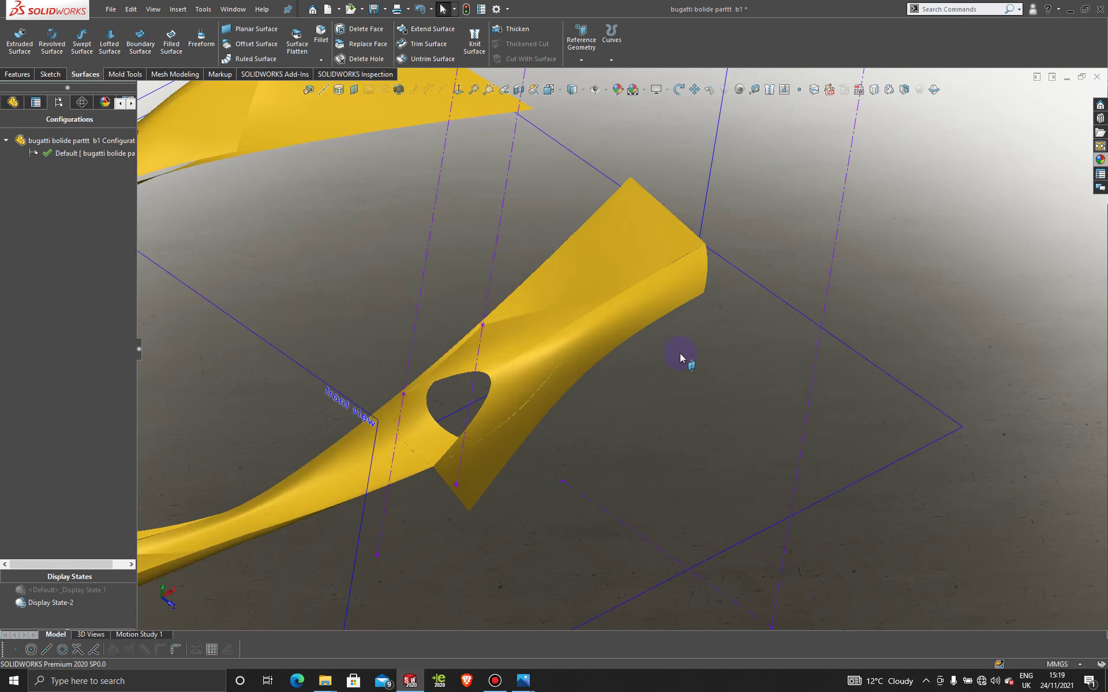
{"action": "scroll", "coordinate": [675, 348], "scroll_direction": "down", "scroll_amount": 7}
{"action": "scroll", "coordinate": [675, 349], "scroll_direction": "up", "scroll_amount": 1}
{"action": "middle_click_drag", "start_coordinate": [593, 345], "coordinate": [604, 368]}
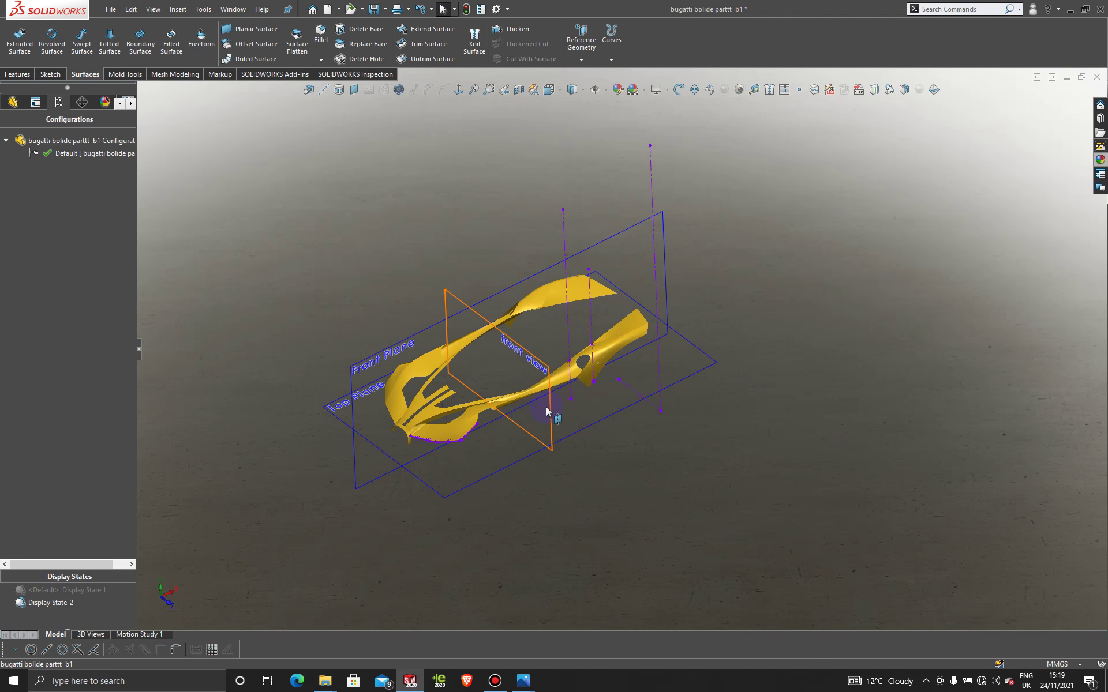
{"action": "middle_click_drag", "start_coordinate": [549, 407], "coordinate": [626, 374]}
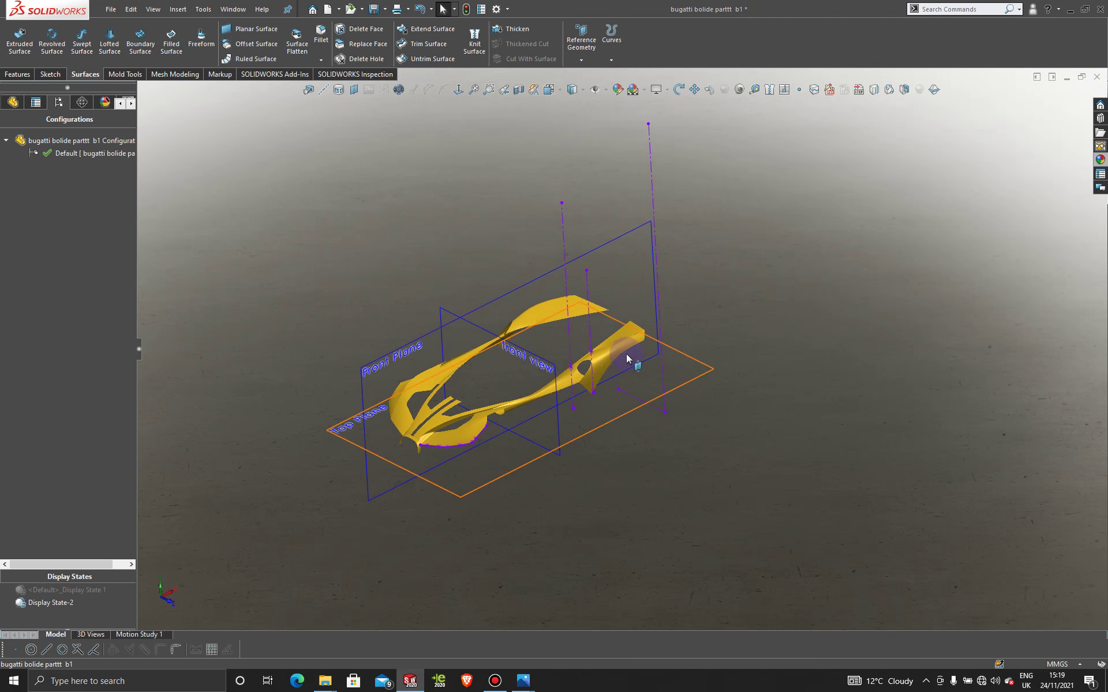
{"action": "middle_click_drag", "start_coordinate": [535, 393], "coordinate": [532, 421]}
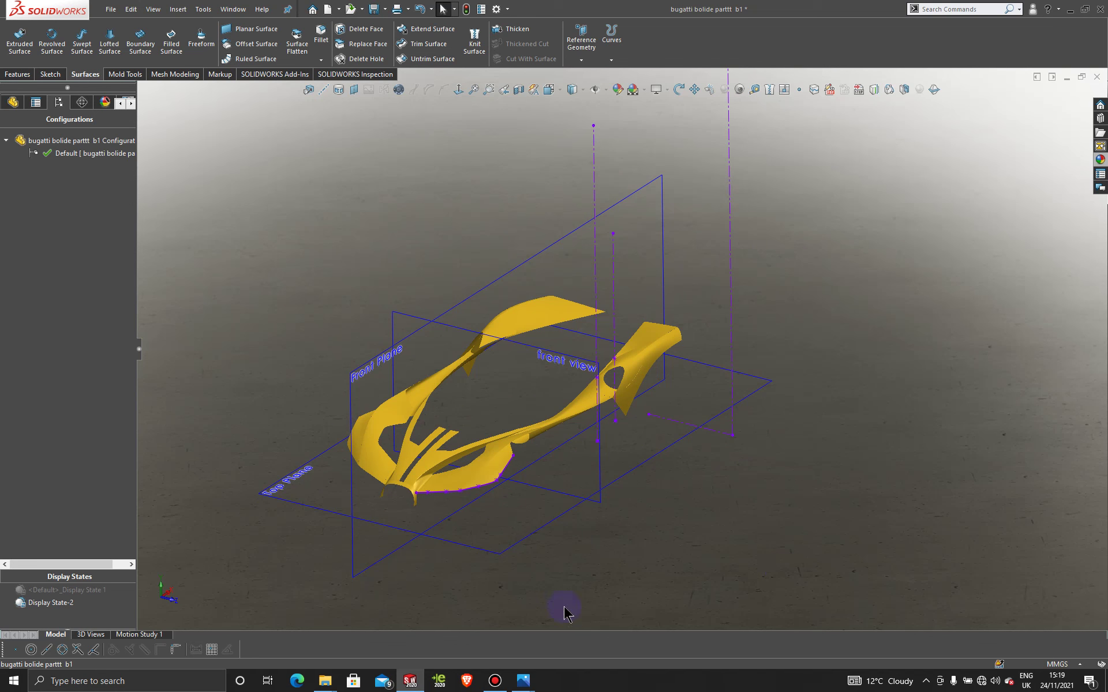
{"action": "left_click", "coordinate": [495, 681]}
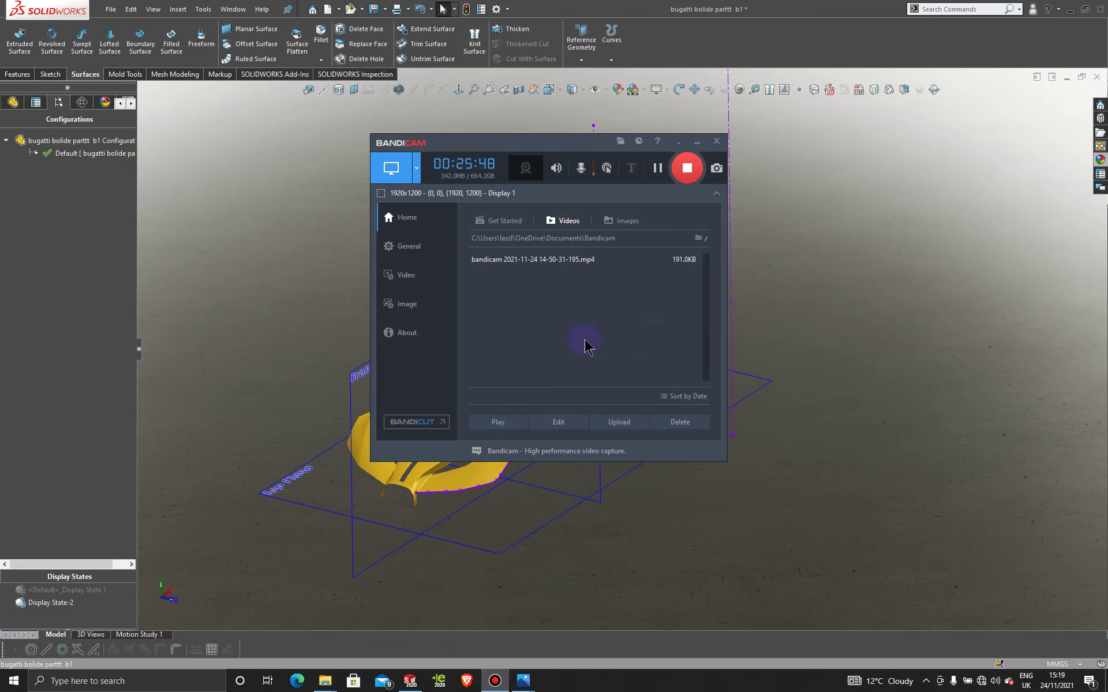